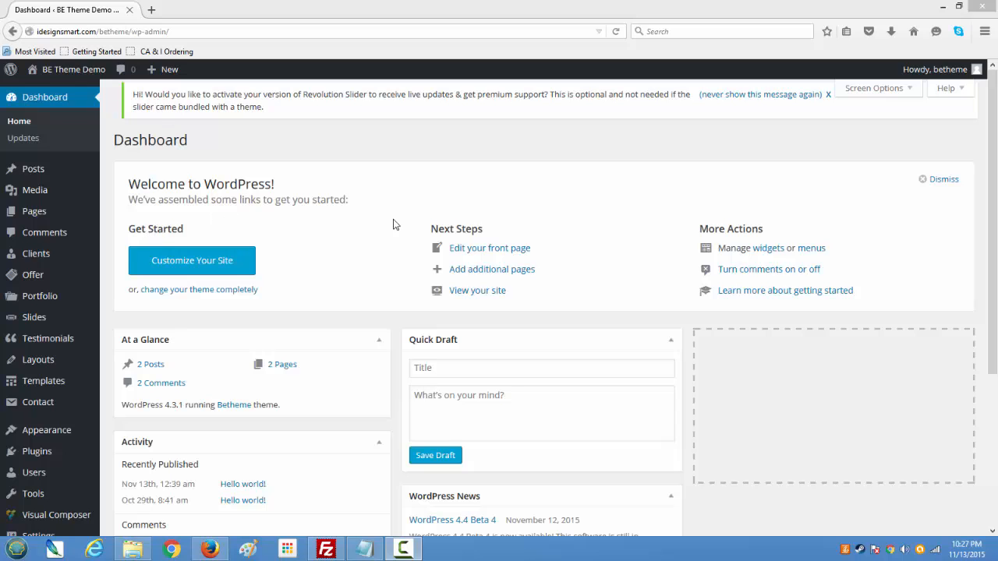
# - Open the BE Theme Demo live site in a new browser tab and switch to it
pyautogui.moveTo(388, 207); pyautogui.dragTo(178, 194)
pyautogui.moveTo(47, 74)
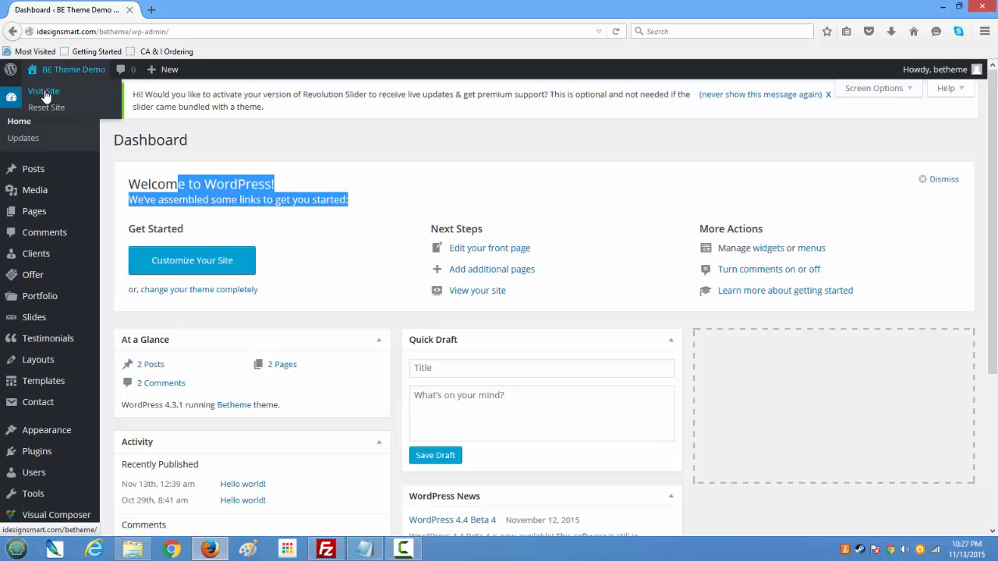
pyautogui.rightClick(49, 95)
pyautogui.click(63, 100)
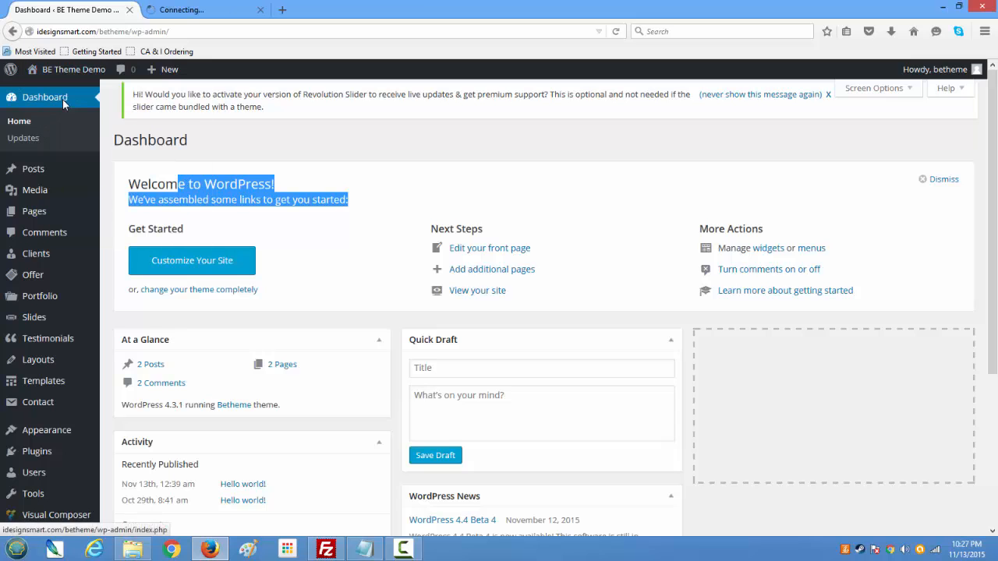
pyautogui.click(203, 9)
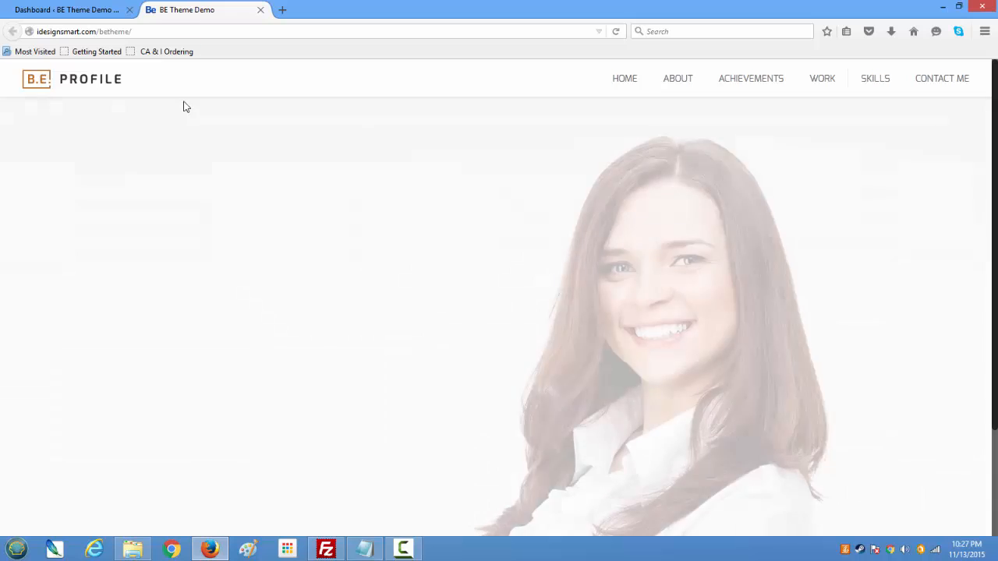
# - Examine the live homepage from the header and hero slider down to the footer
pyautogui.scroll(-3, 300, 282)
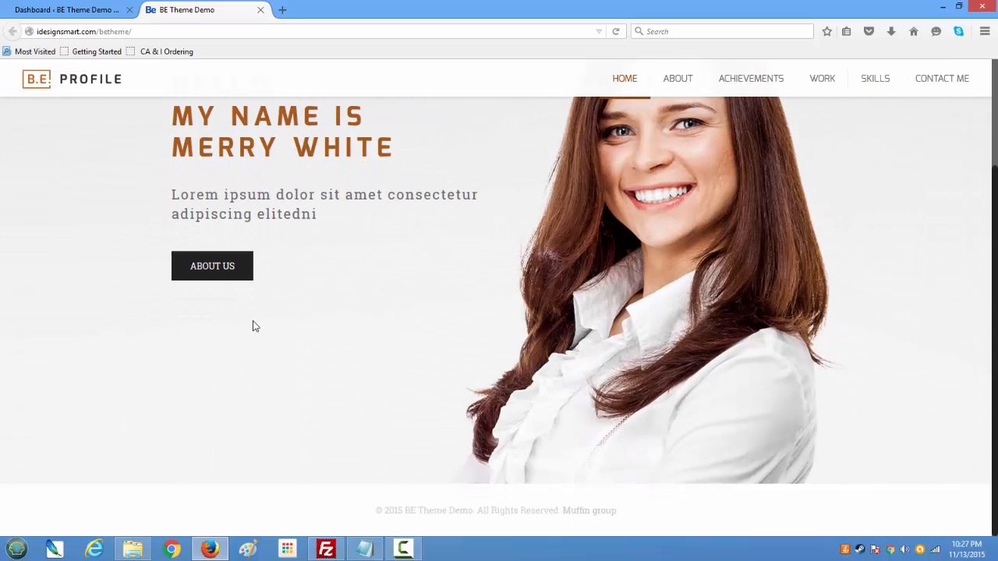
pyautogui.scroll(3, 253, 321)
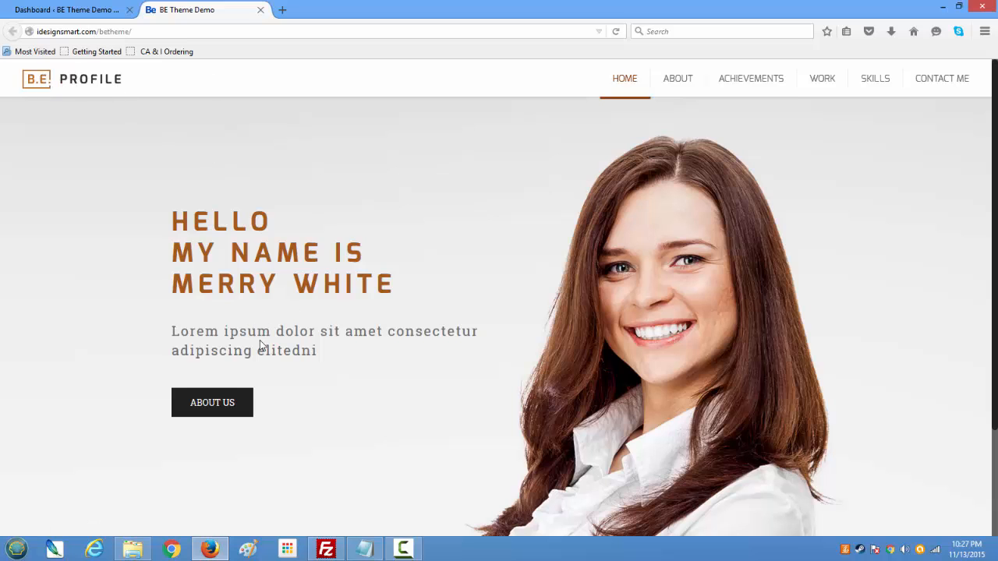
pyautogui.scroll(-3, 262, 345)
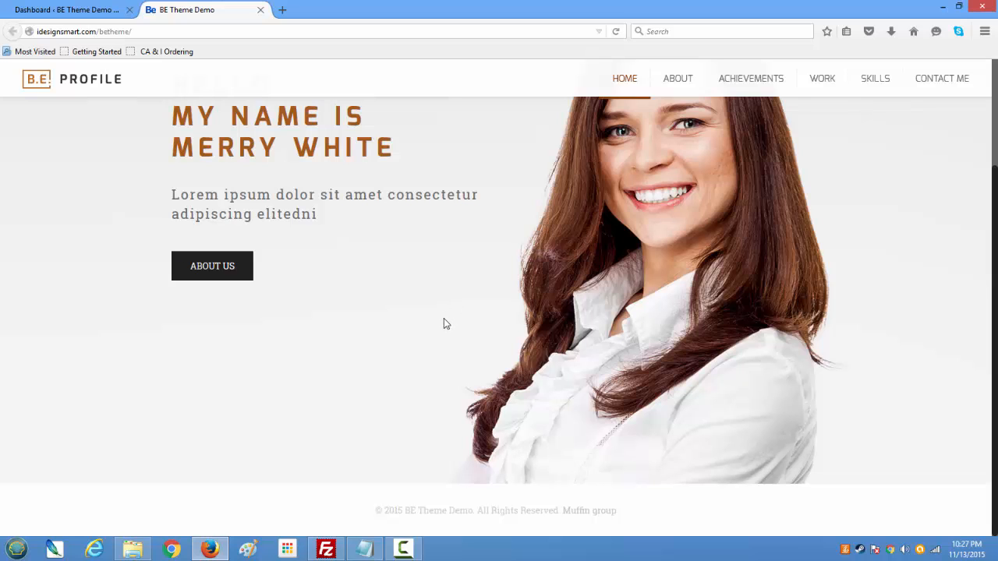
pyautogui.scroll(3, 440, 307)
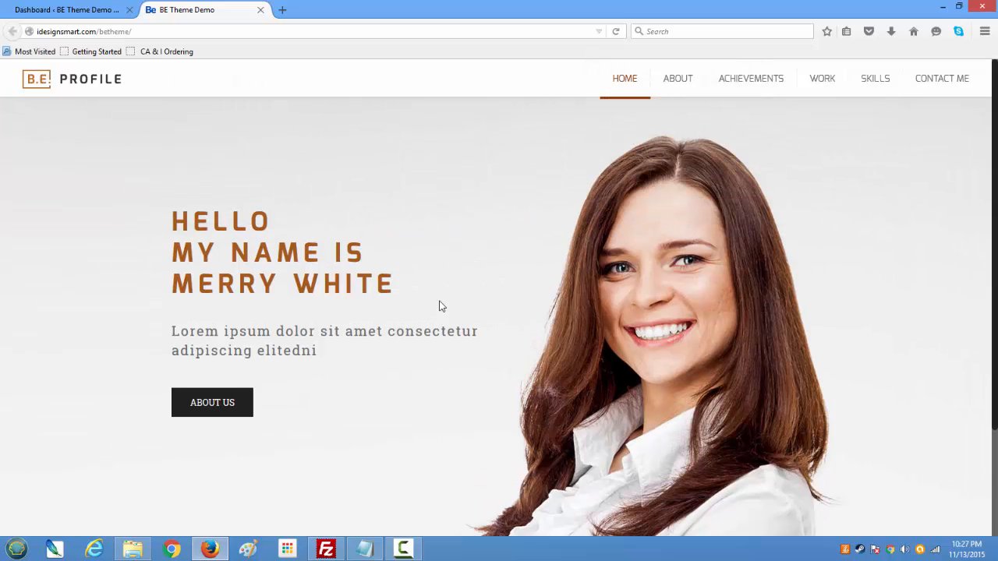
pyautogui.scroll(-3, 440, 307)
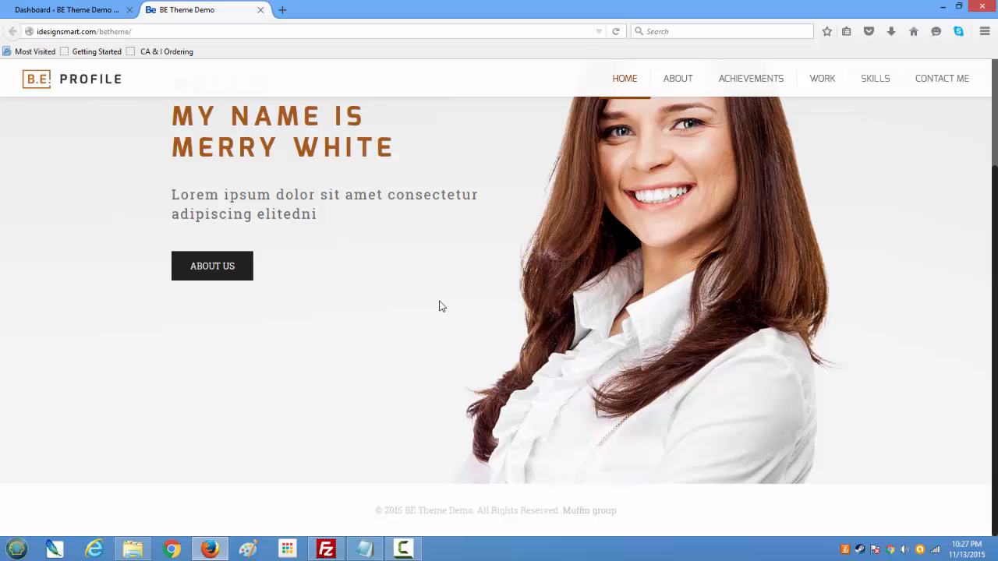
pyautogui.scroll(3, 440, 306)
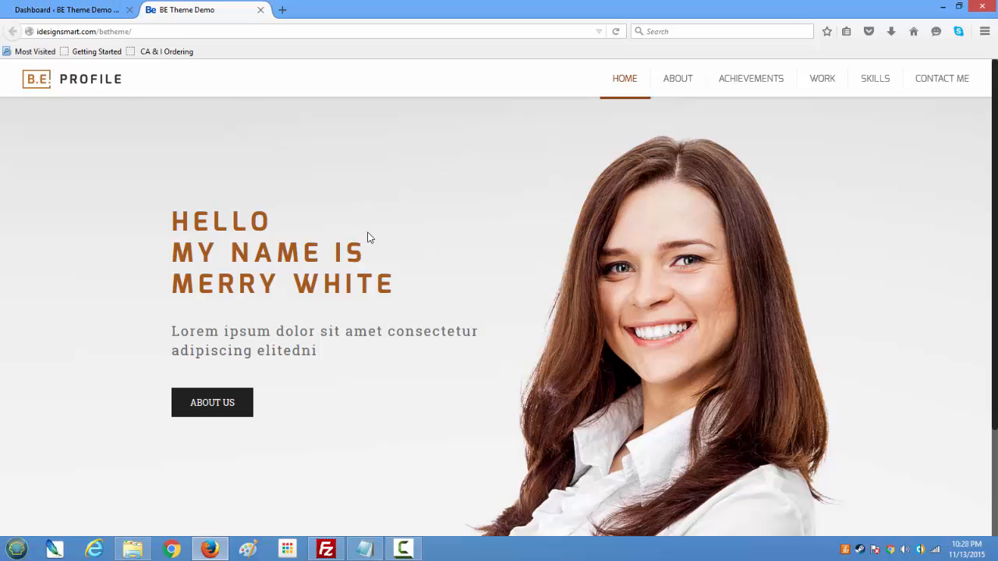
pyautogui.scroll(-3, 412, 327)
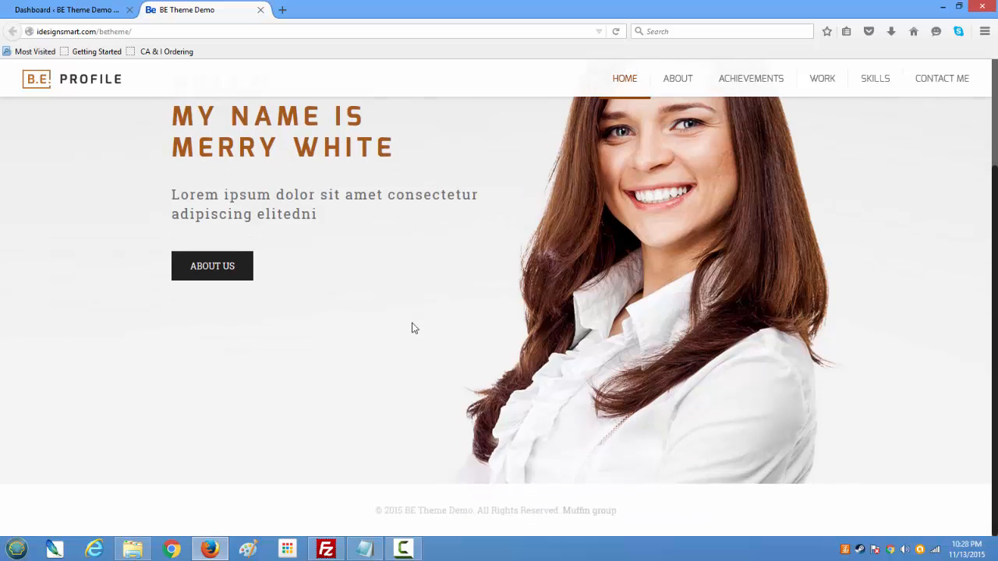
pyautogui.scroll(3, 412, 328)
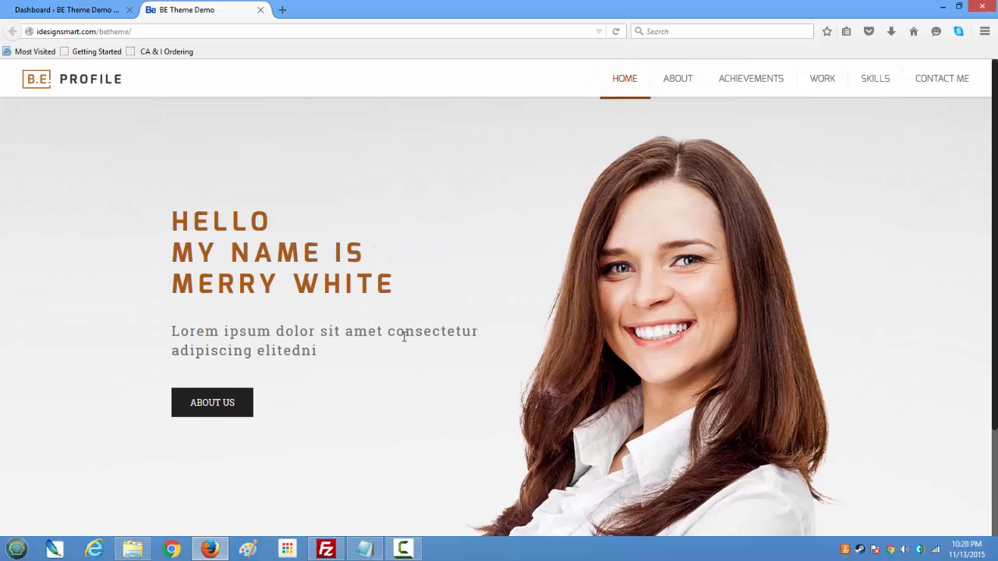
pyautogui.scroll(-3, 405, 336)
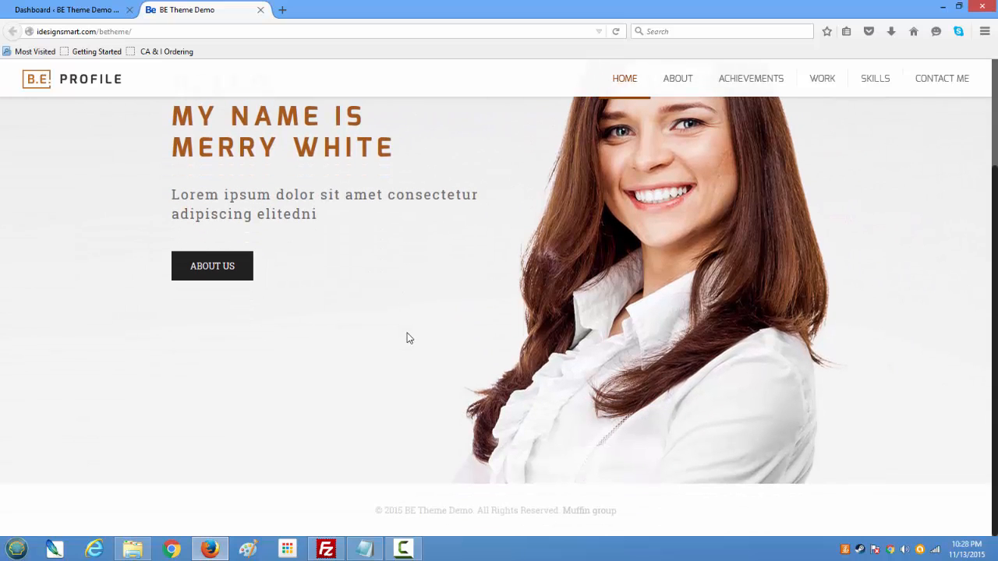
pyautogui.scroll(3, 405, 336)
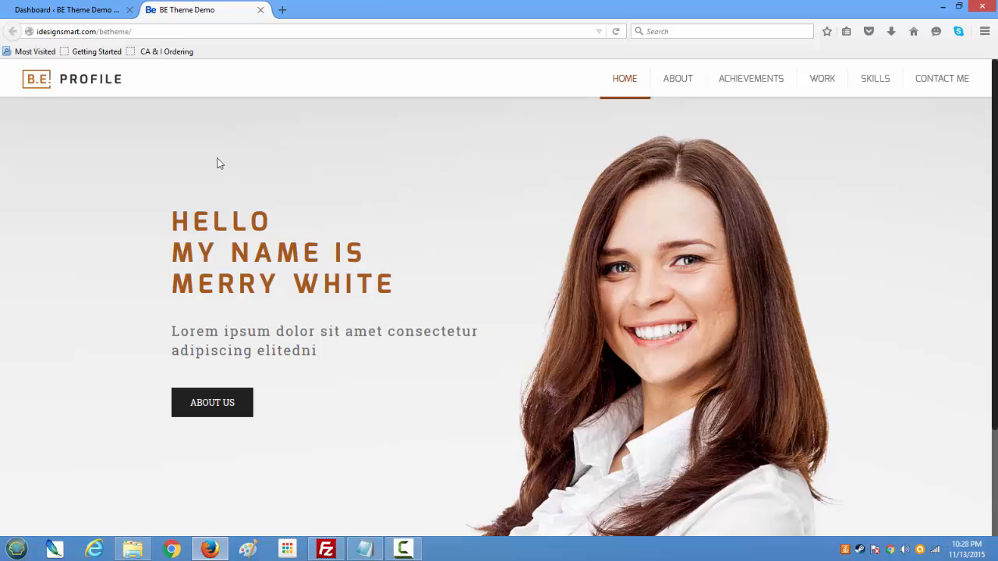
# - Return to the WordPress dashboard and open the Home front page for editing
pyautogui.click(96, 19)
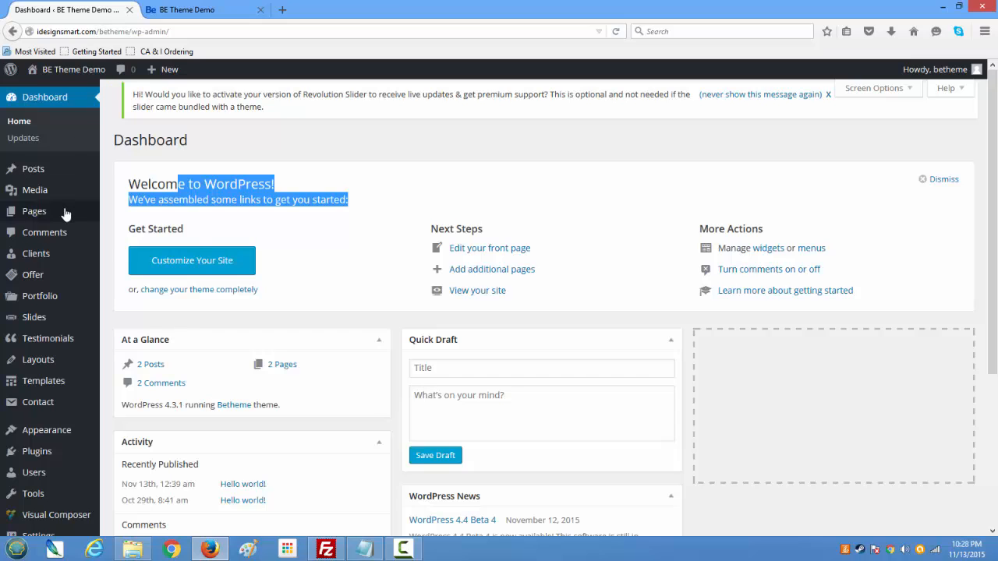
pyautogui.click(36, 216)
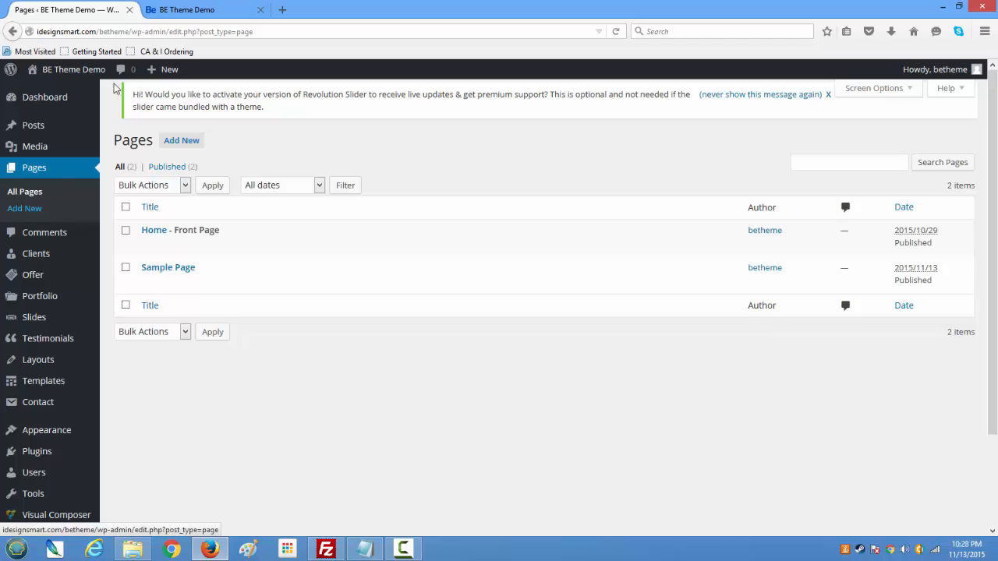
pyautogui.moveTo(145, 236)
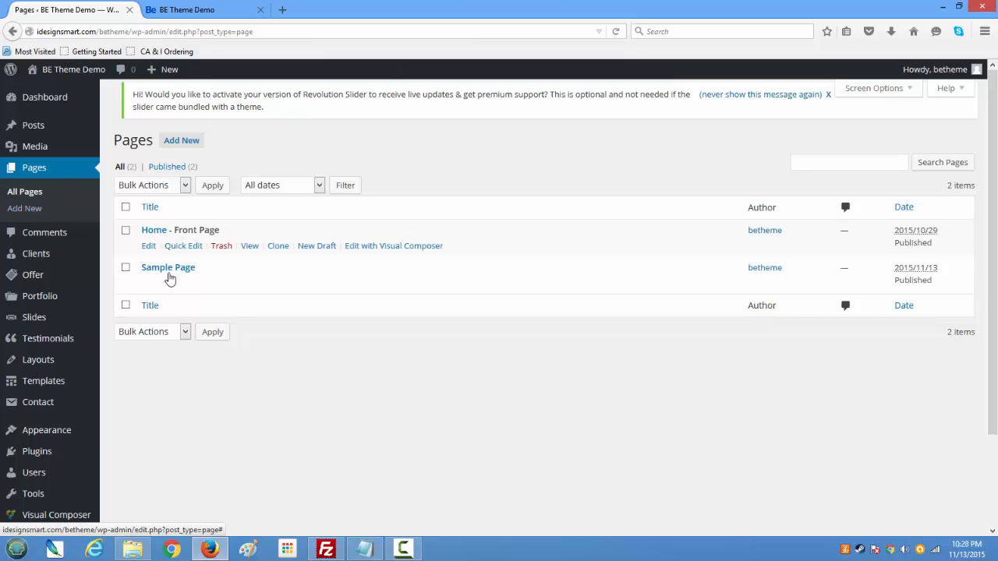
pyautogui.click(159, 232)
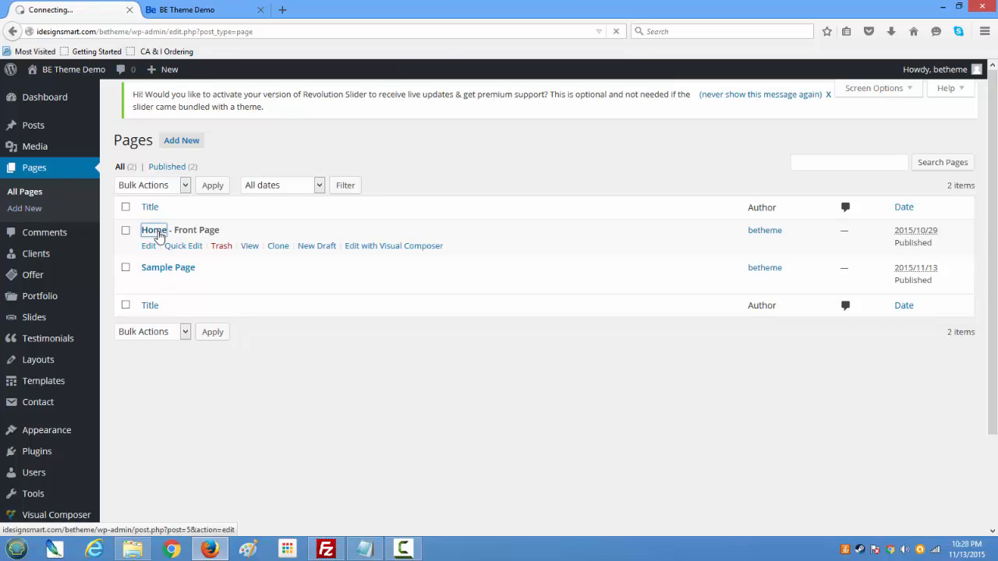
# - Switch to the live site and examine the homepage's navigation, hero section and footer again
pyautogui.click(163, 10)
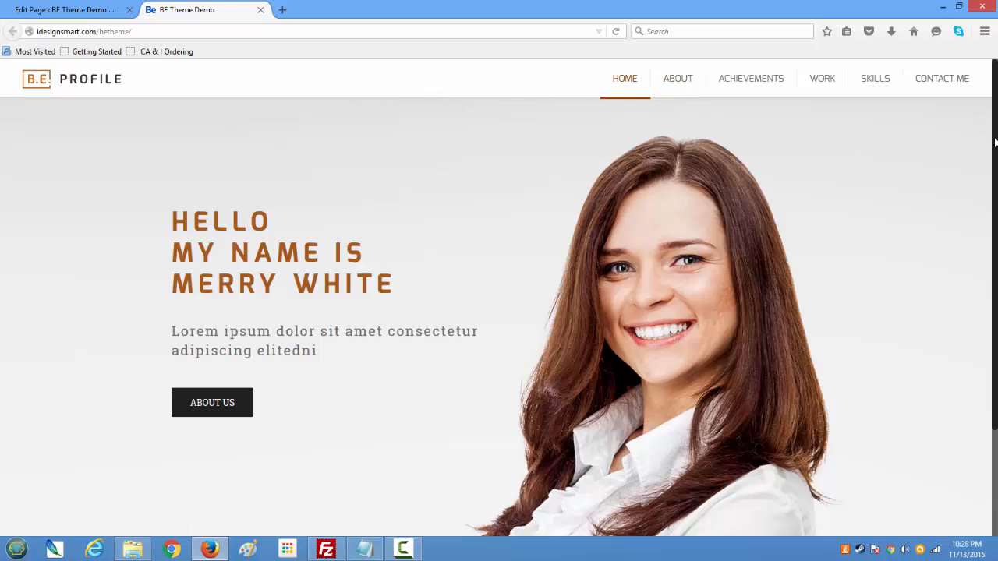
pyautogui.scroll(-3, 960, 187)
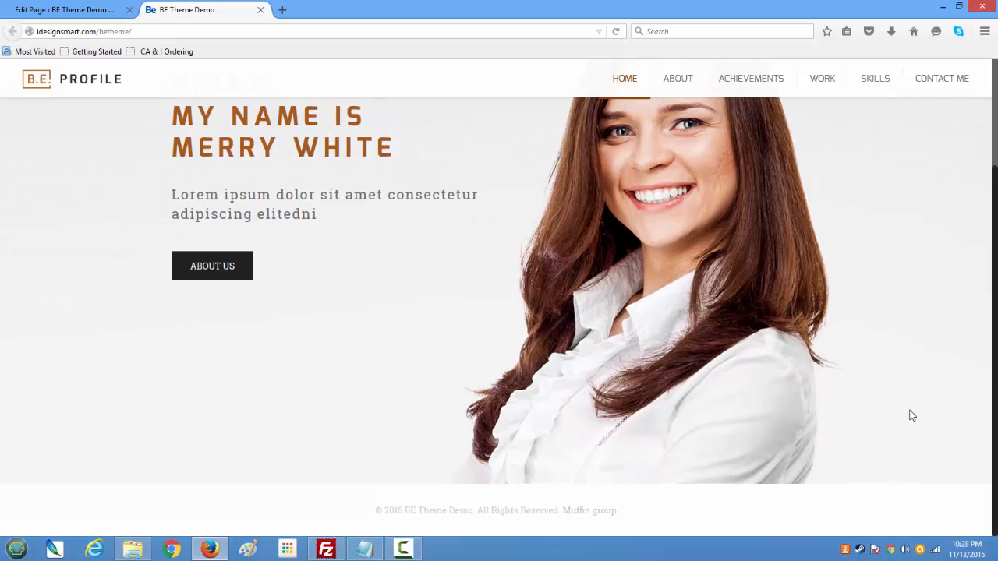
pyautogui.scroll(3, 966, 234)
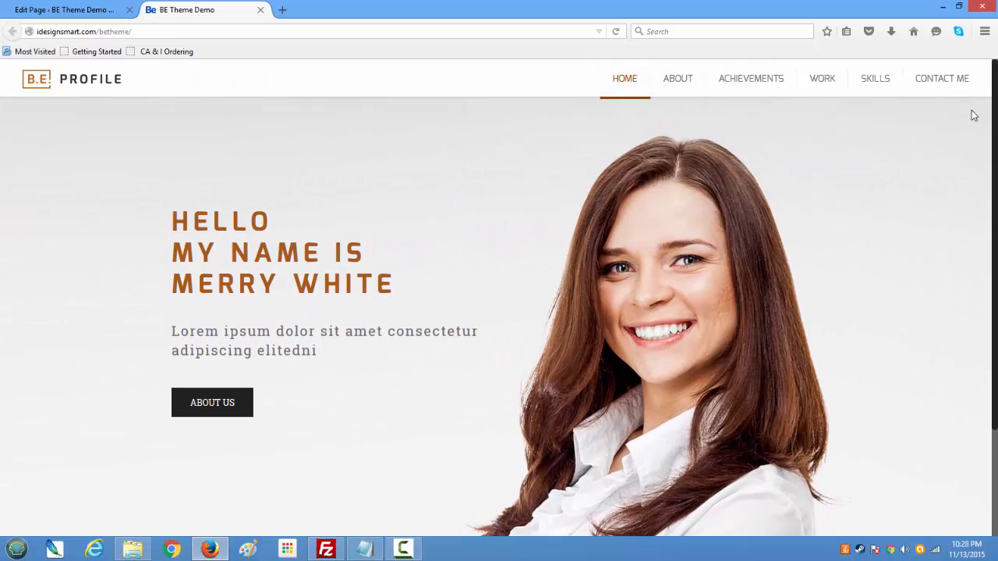
pyautogui.scroll(-3, 966, 234)
pyautogui.scroll(3, 982, 329)
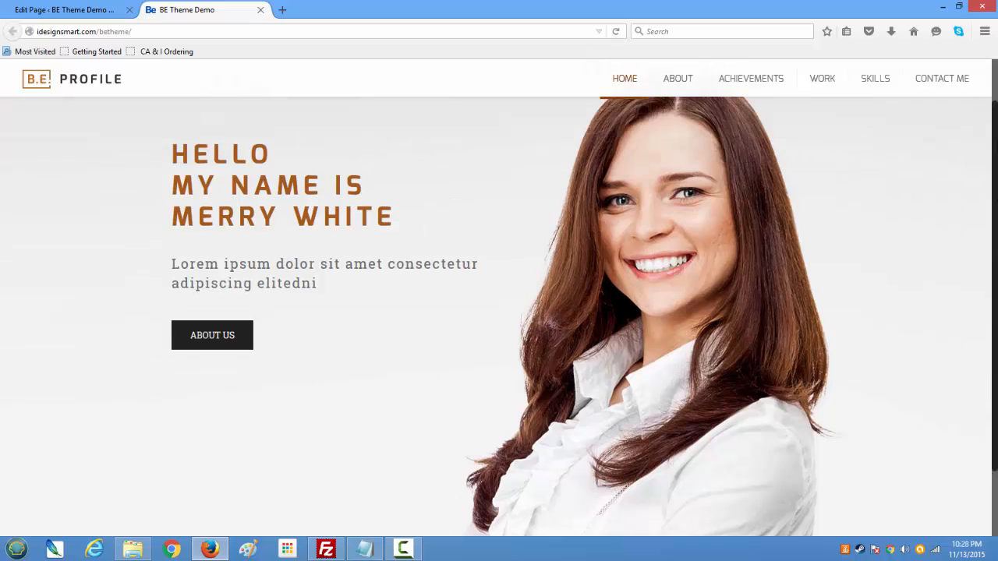
pyautogui.scroll(-3, 982, 312)
pyautogui.scroll(3, 982, 312)
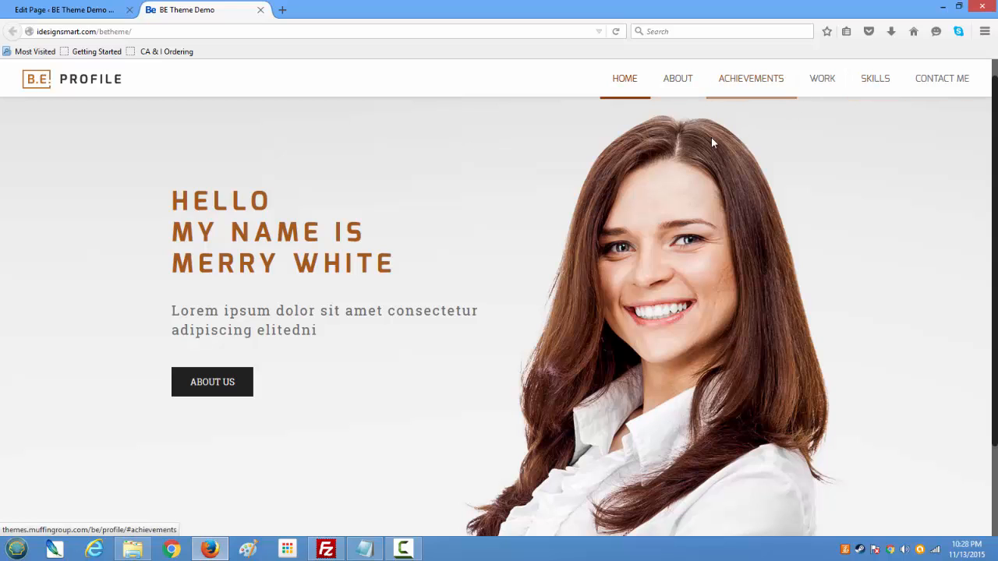
pyautogui.scroll(-3, 496, 283)
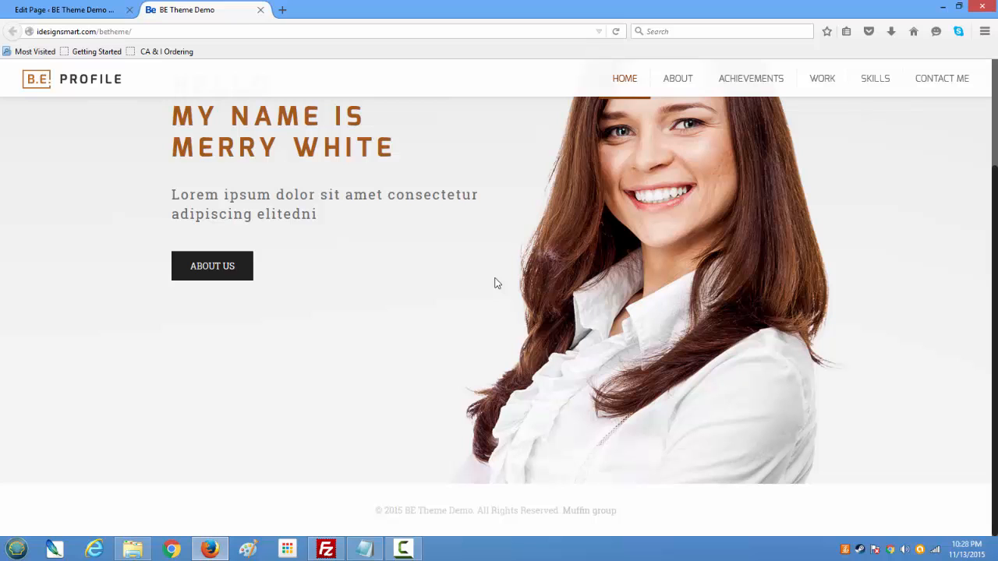
pyautogui.scroll(3, 494, 284)
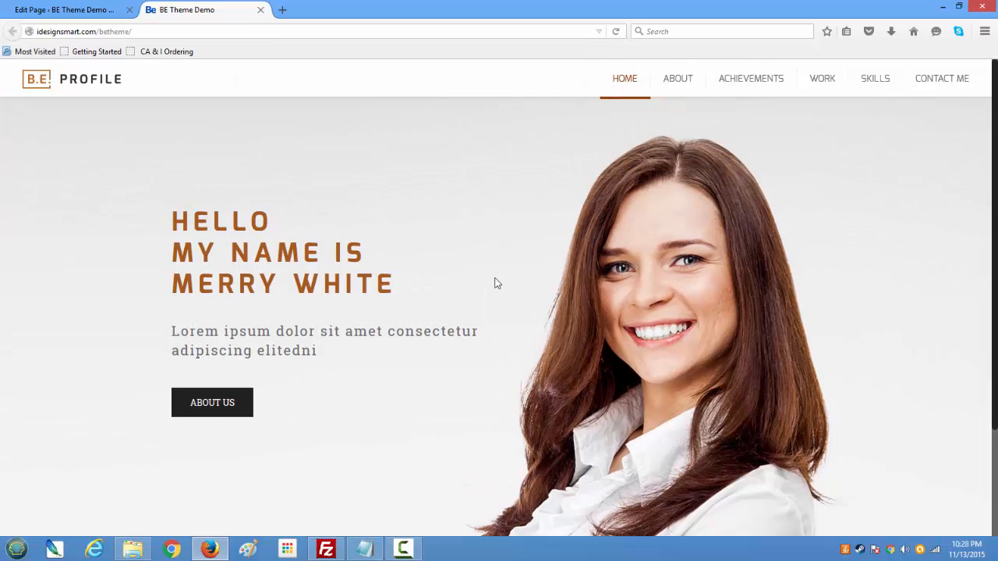
# - Review the Home page's editor, including its layout, sidebar and slider options
pyautogui.click(63, 11)
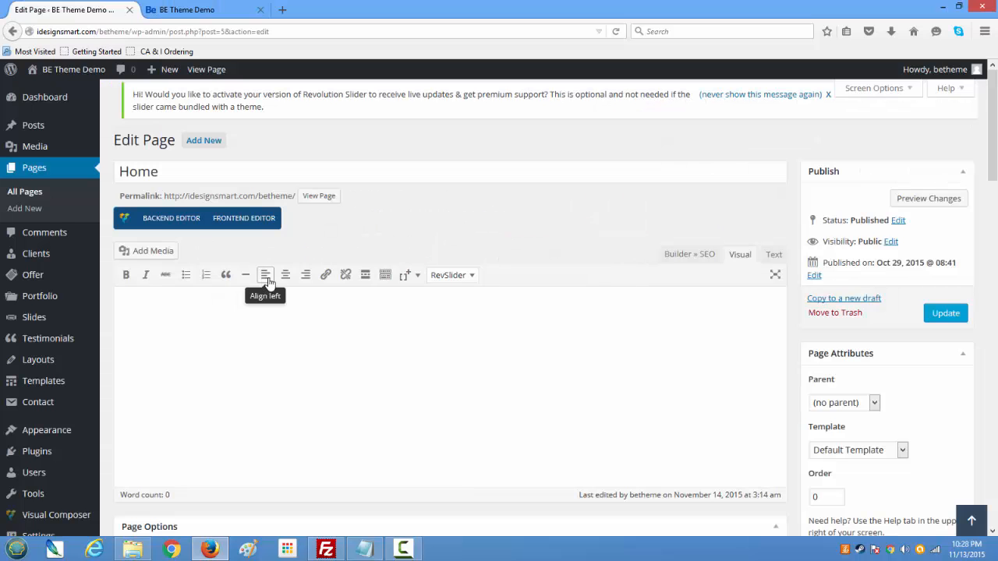
pyautogui.scroll(-5, 262, 290)
pyautogui.scroll(-5, 397, 346)
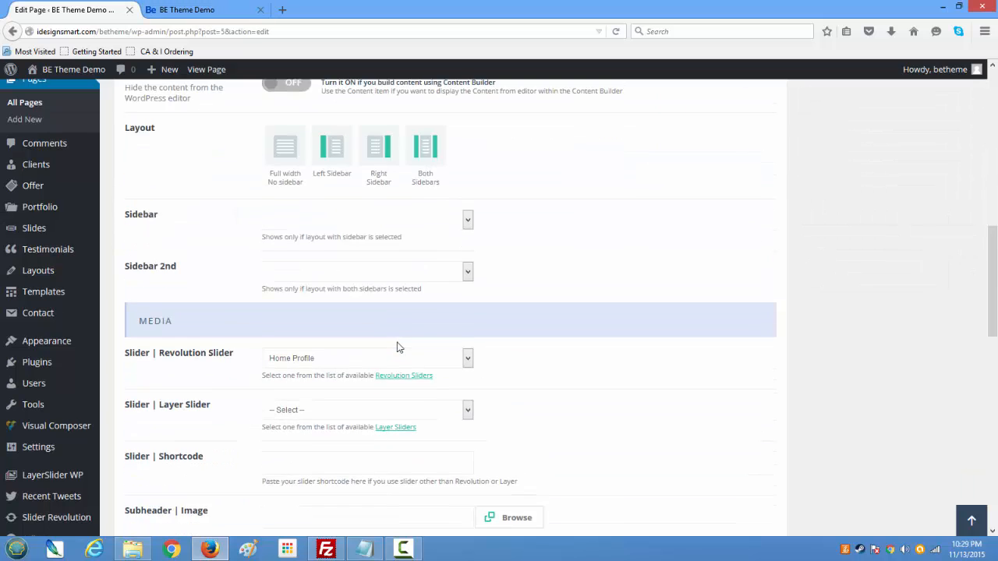
pyautogui.scroll(9, 399, 345)
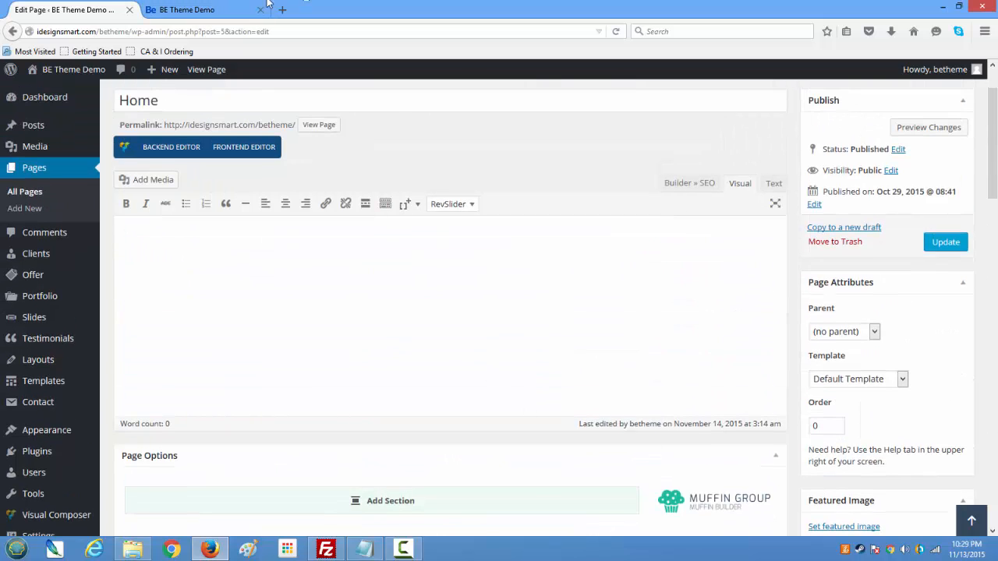
# - Compare with the live homepage, checking the area between the hero slider and the footer
pyautogui.click(181, 11)
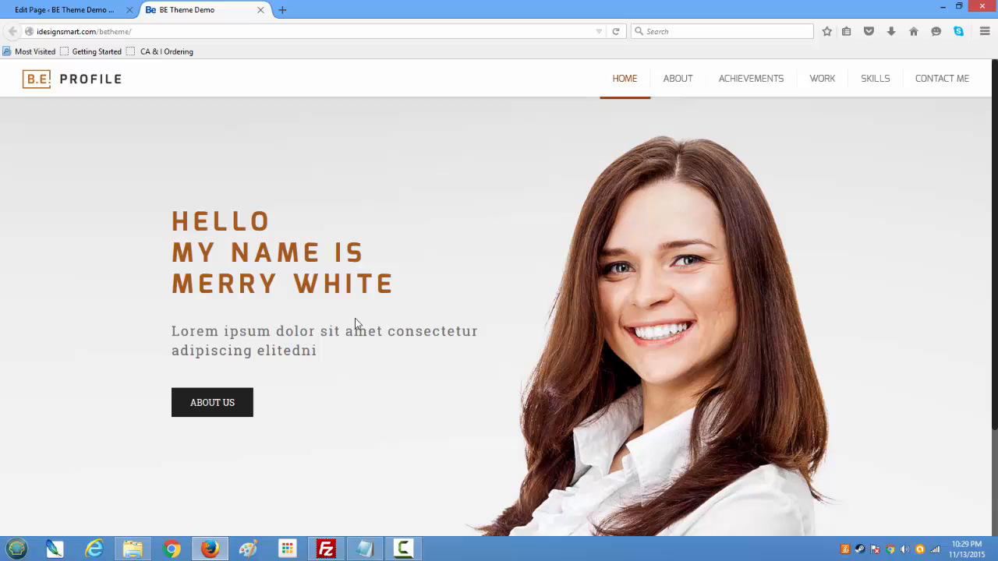
pyautogui.scroll(-2, 356, 323)
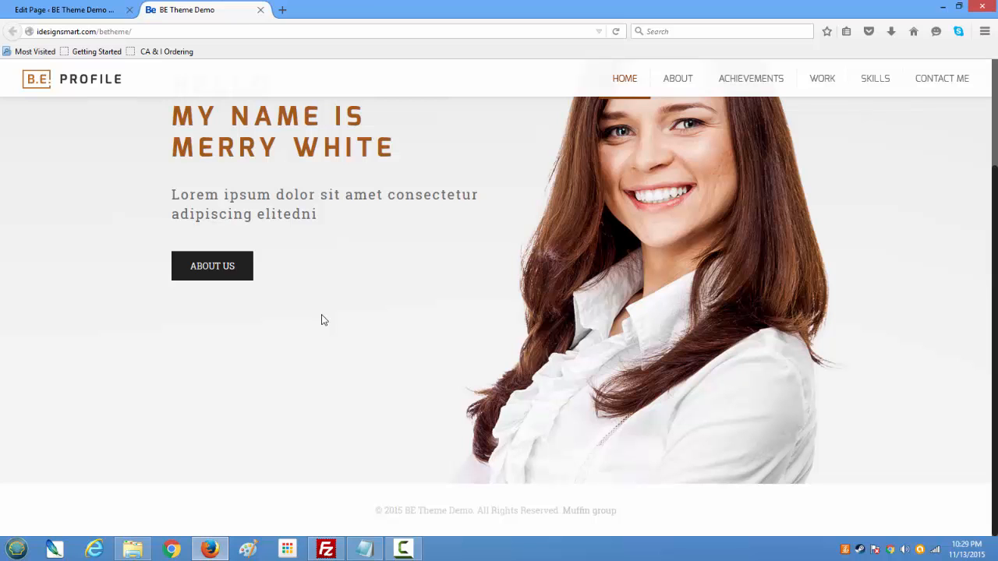
pyautogui.scroll(2, 325, 320)
pyautogui.scroll(-2, 324, 321)
pyautogui.scroll(2, 604, 245)
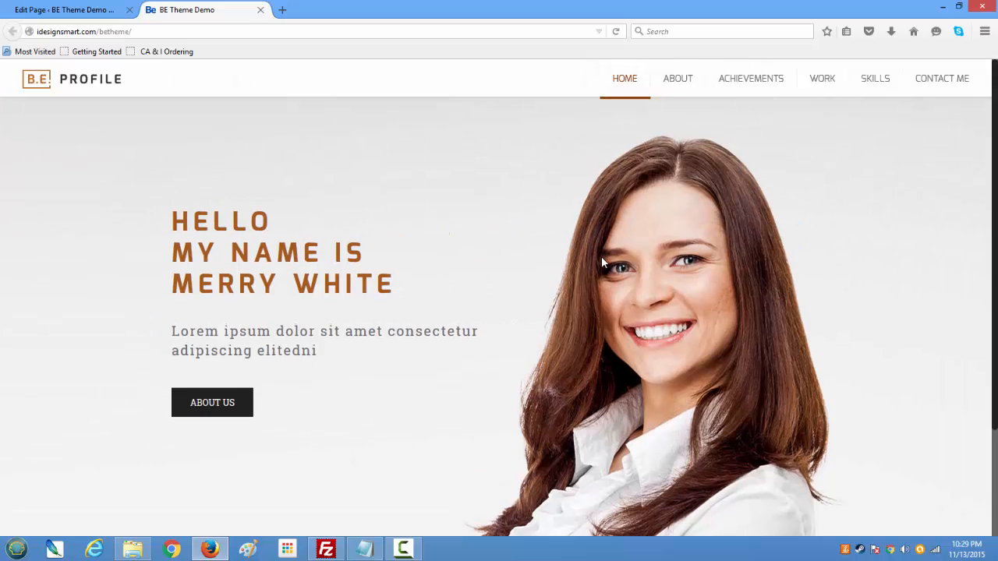
pyautogui.scroll(-2, 598, 293)
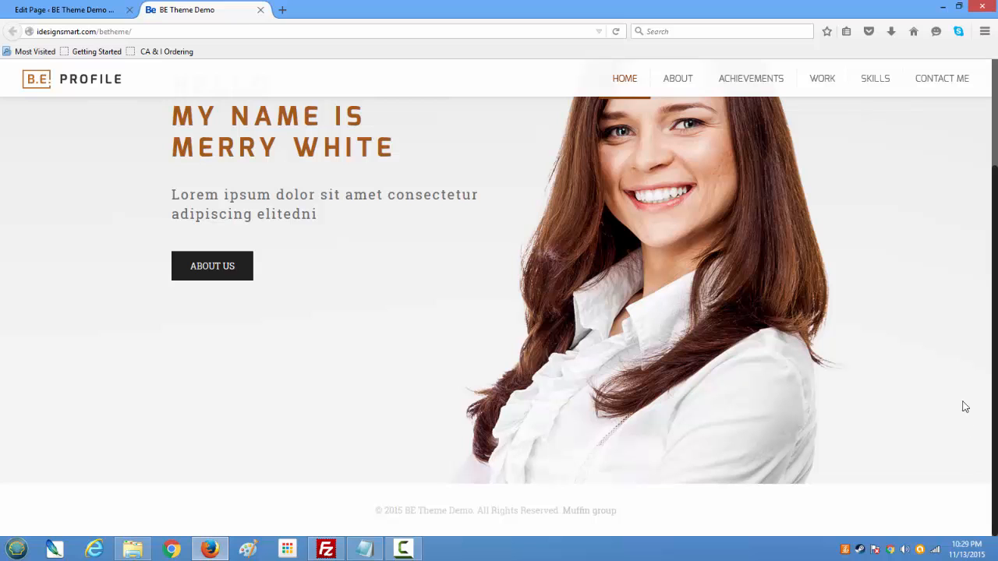
pyautogui.moveTo(996, 321); pyautogui.dragTo(973, 418)
# - Return to the Home page editor and inspect the content area and the Muffin Builder section in Page Options
pyautogui.click(85, 11)
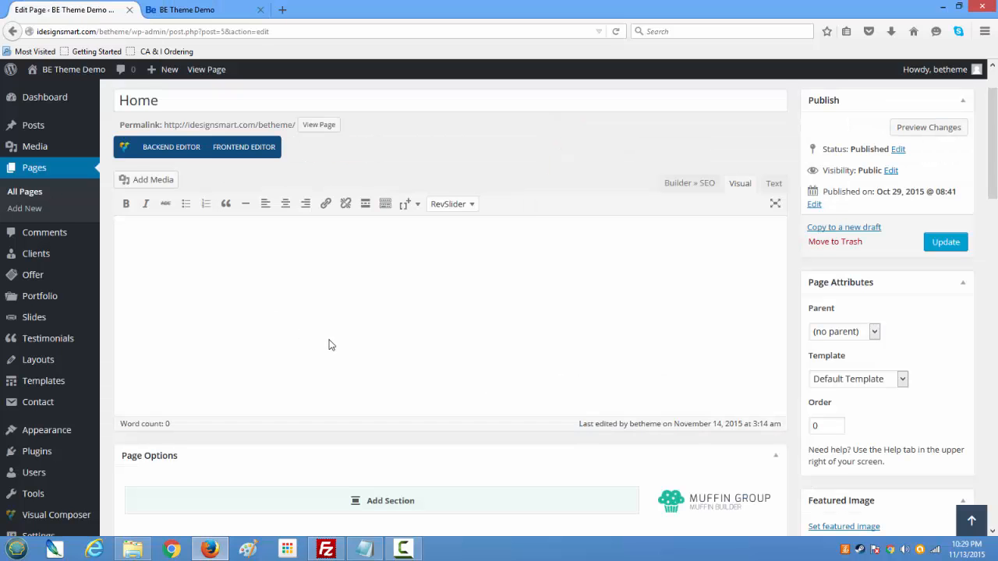
pyautogui.scroll(-5, 328, 344)
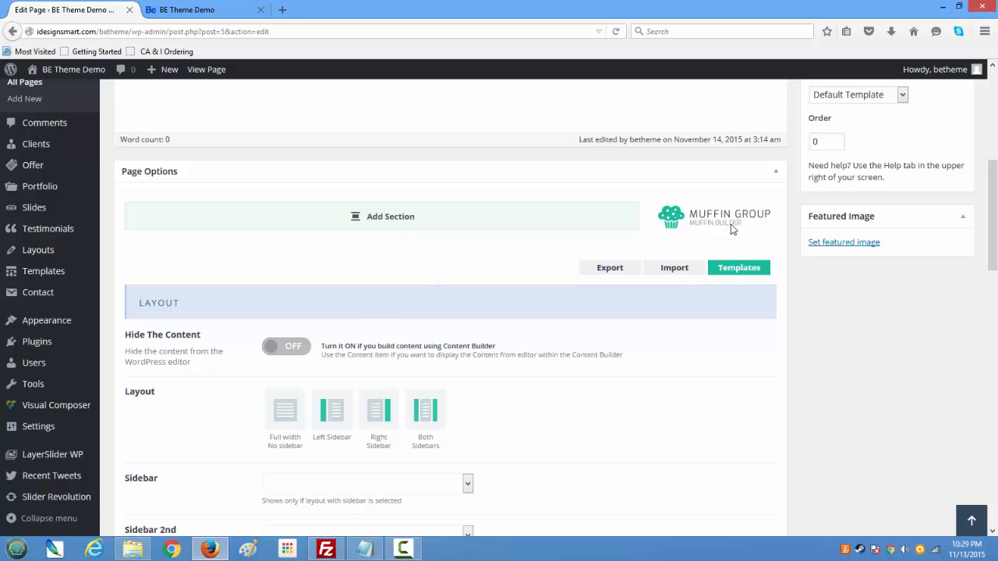
pyautogui.scroll(6, 730, 354)
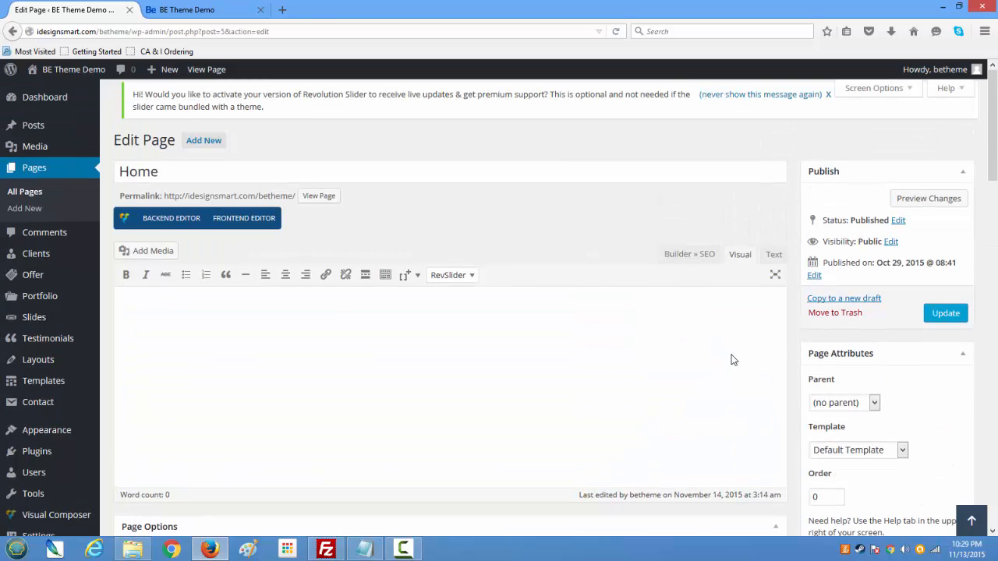
pyautogui.scroll(-5, 732, 354)
pyautogui.scroll(5, 730, 356)
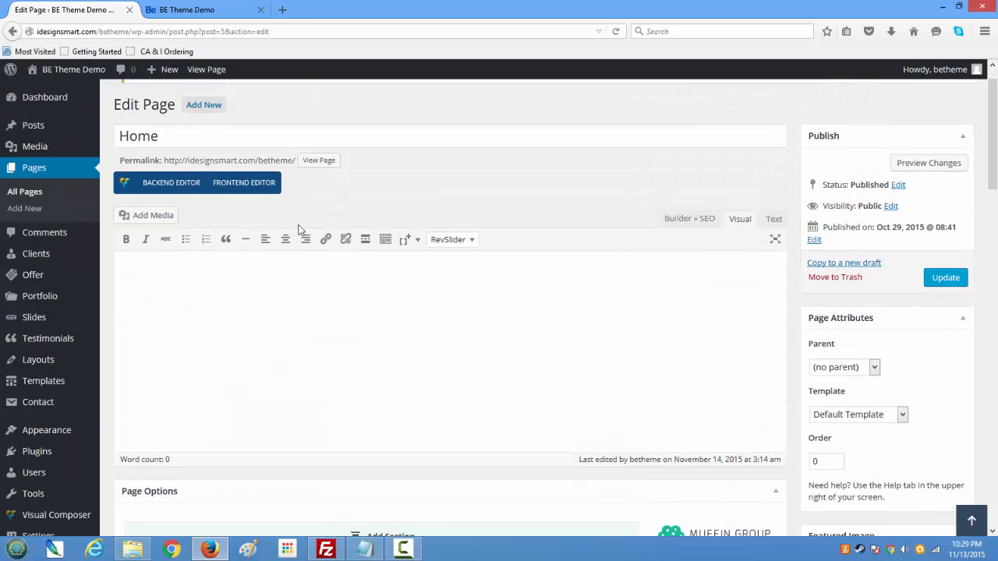
# - Add a new section to the Home page's Muffin Builder in Page Options
pyautogui.scroll(-2, 508, 394)
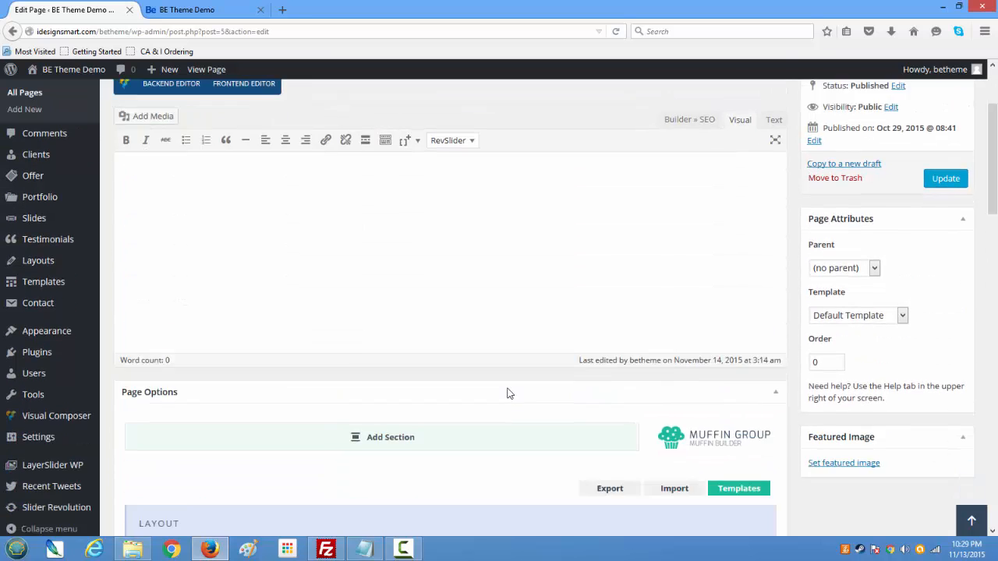
pyautogui.scroll(-3, 507, 394)
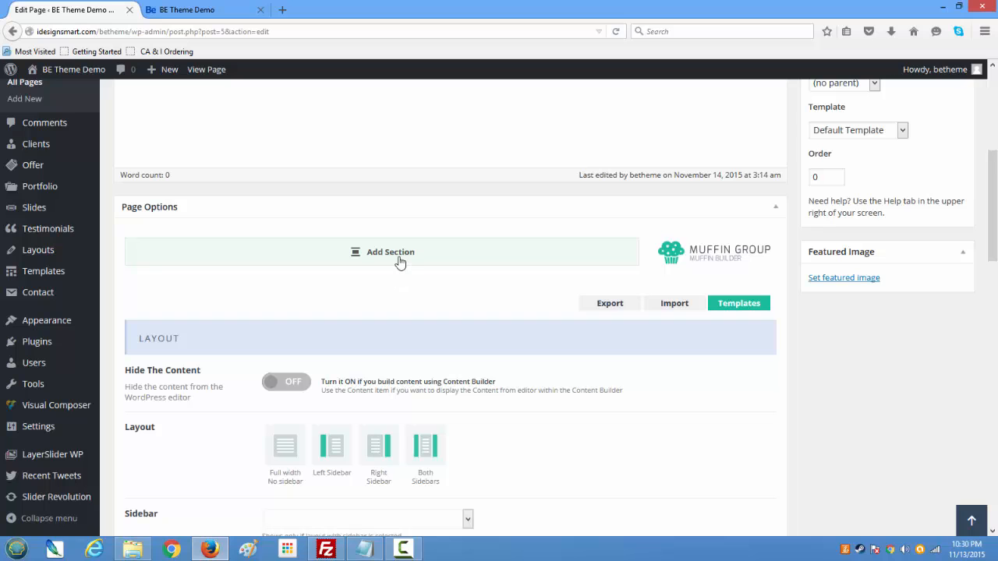
pyautogui.click(400, 262)
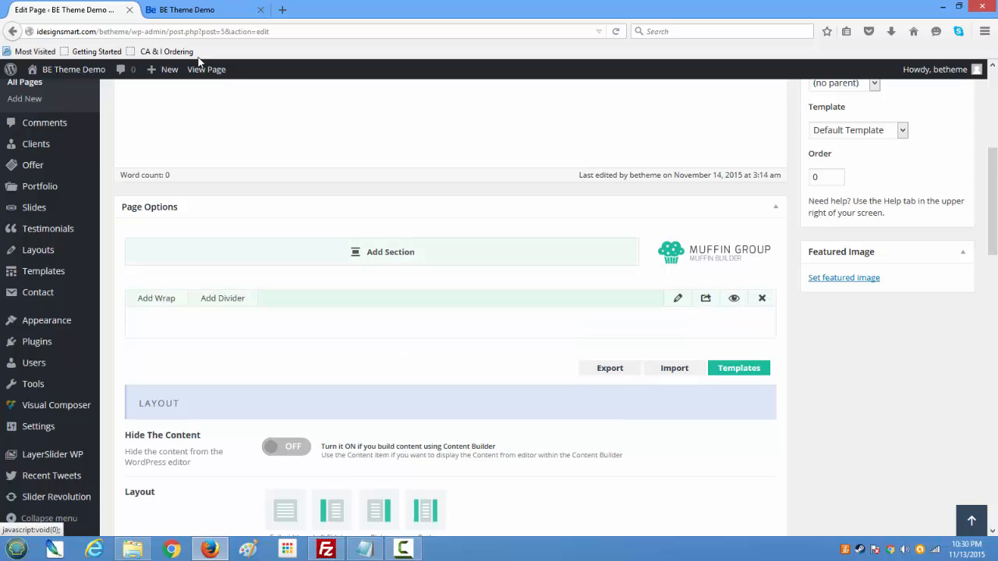
# - Search the web for lorem ipsum in a new browser tab and open the generator.lorem-ipsum.info site
pyautogui.click(279, 10)
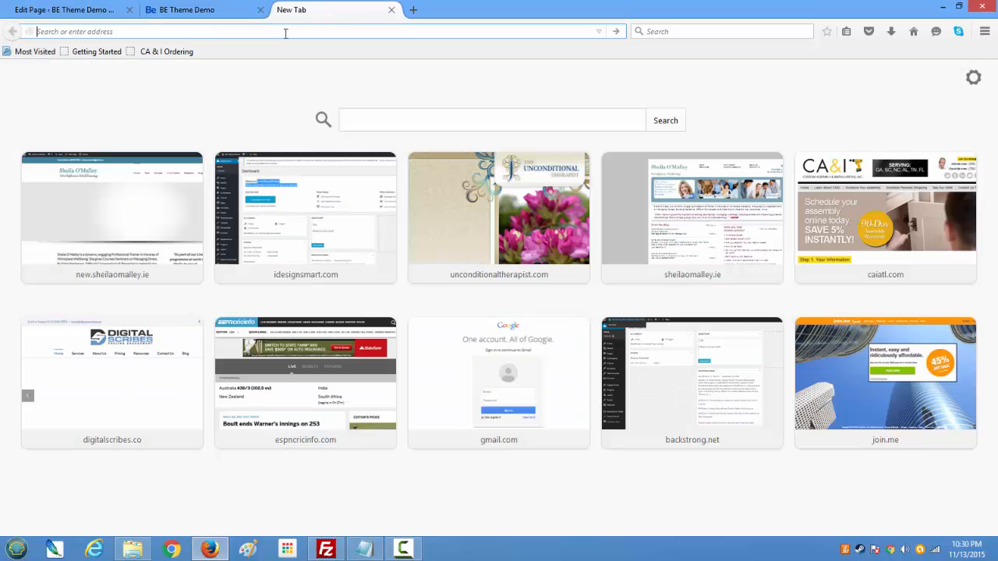
pyautogui.write('lorem ip')
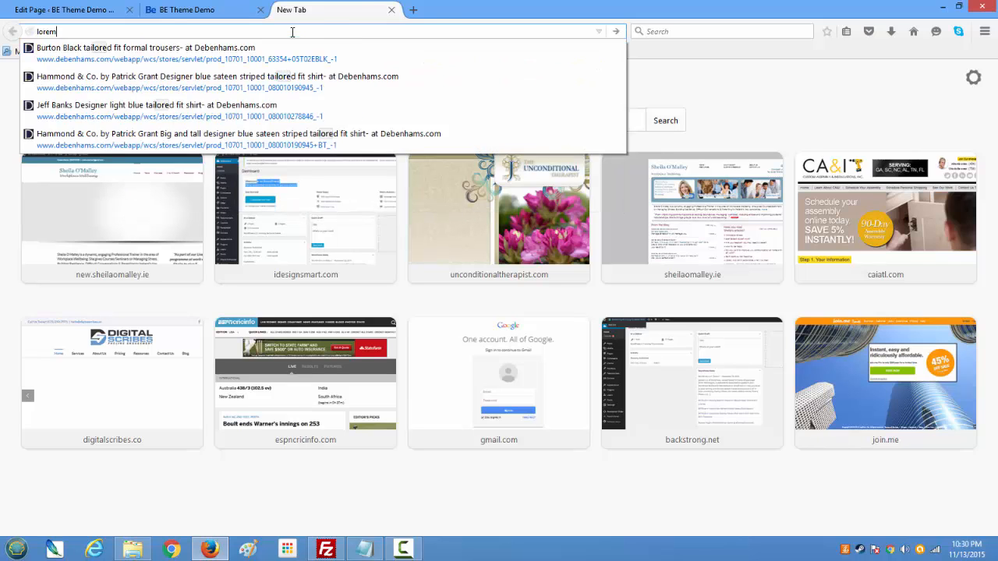
pyautogui.press('Return')
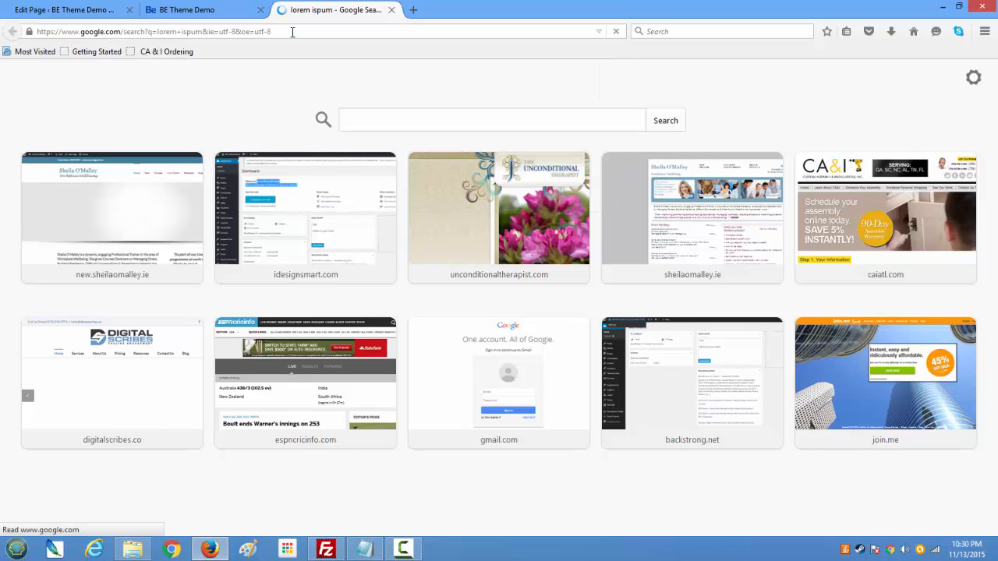
pyautogui.click(224, 363)
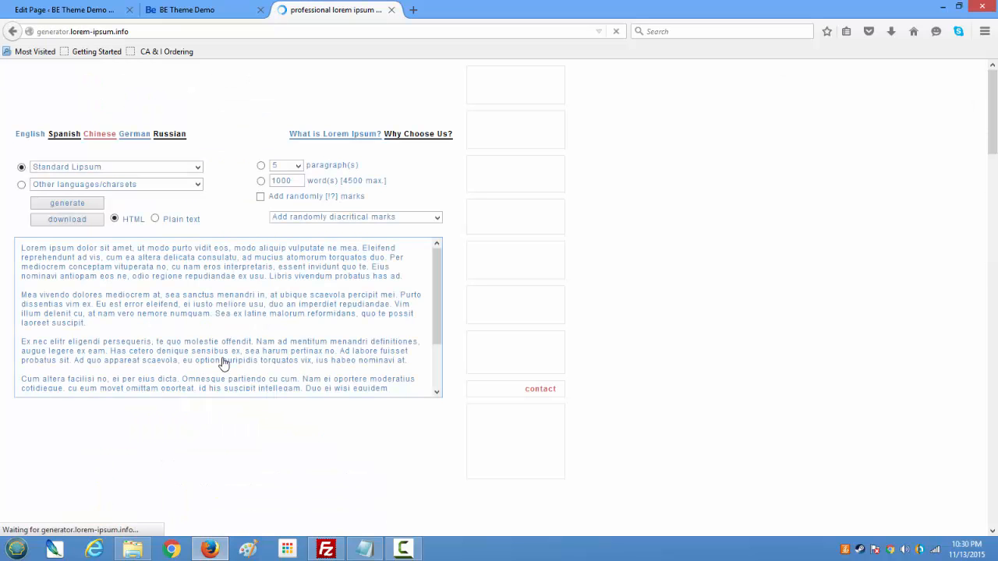
# - Copy all the generated placeholder text into the open Notepad document, replacing its contents, and close the extra browser tabs
pyautogui.moveTo(26, 248); pyautogui.dragTo(408, 408)
pyautogui.rightClick(312, 375)
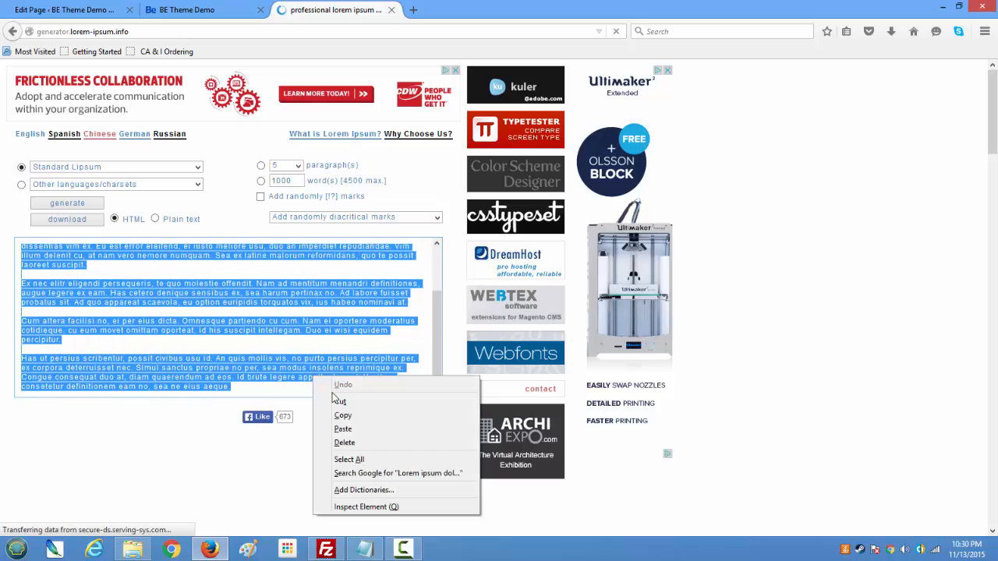
pyautogui.click(343, 413)
pyautogui.click(364, 550)
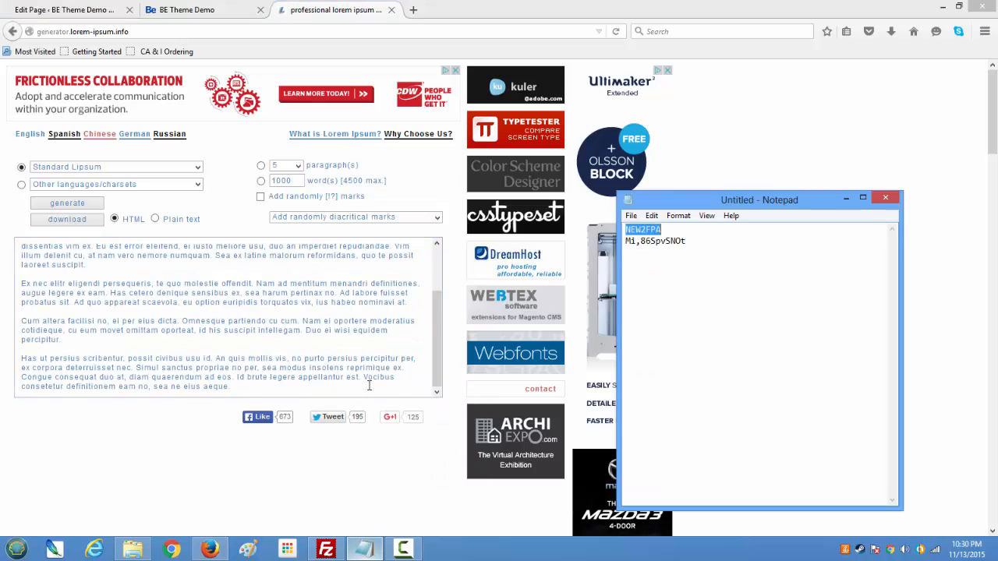
pyautogui.moveTo(742, 267); pyautogui.dragTo(576, 217)
pyautogui.hotkey('ctrl', 'v')
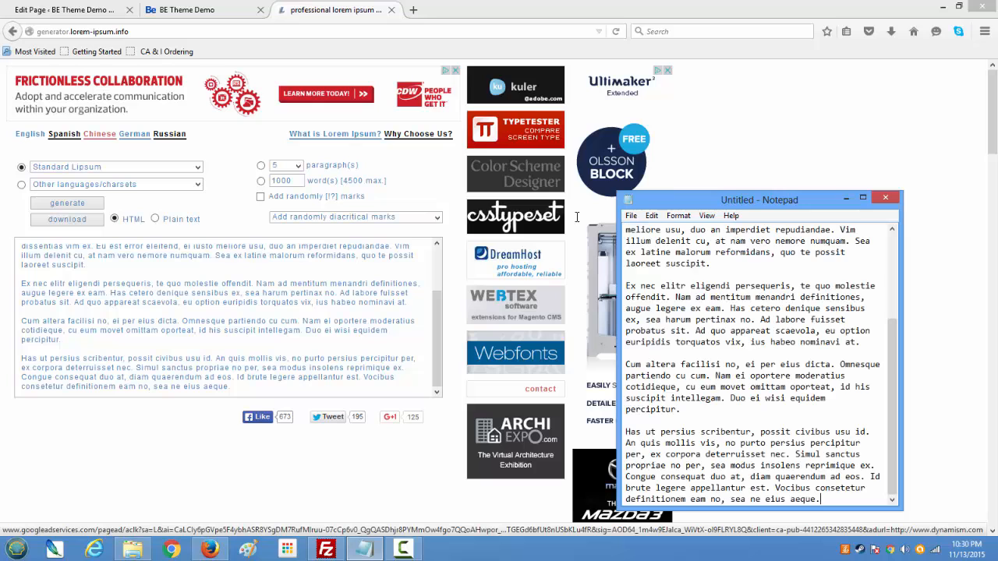
pyautogui.click(391, 9)
pyautogui.click(391, 9)
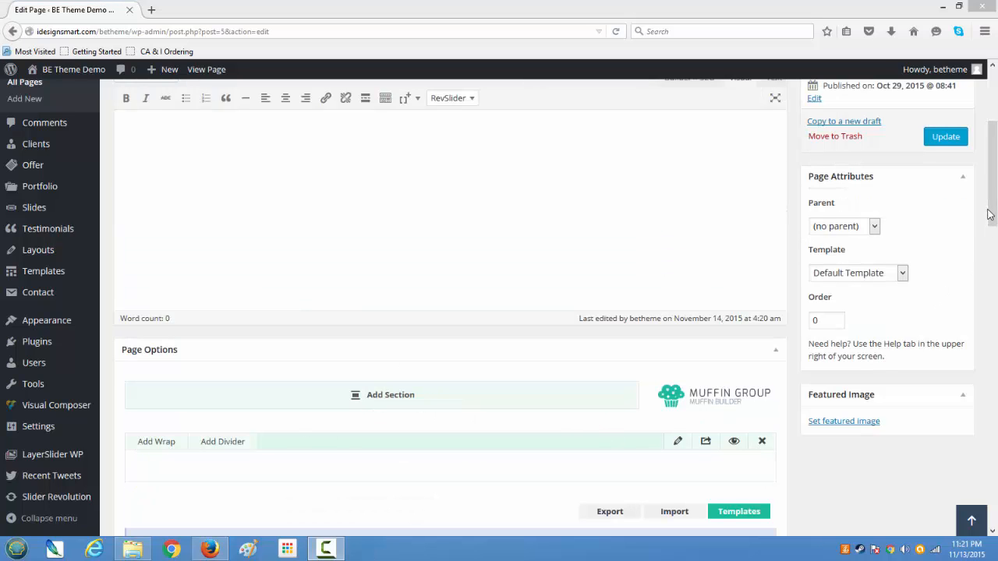
# - Add a wrap inside the new Muffin Builder section
pyautogui.moveTo(990, 215); pyautogui.dragTo(994, 246)
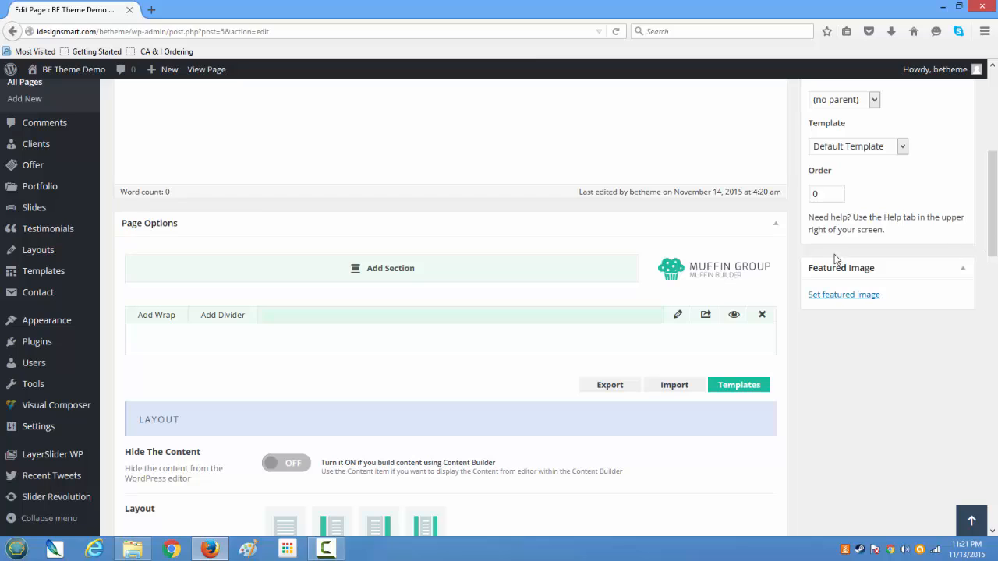
pyautogui.click(172, 321)
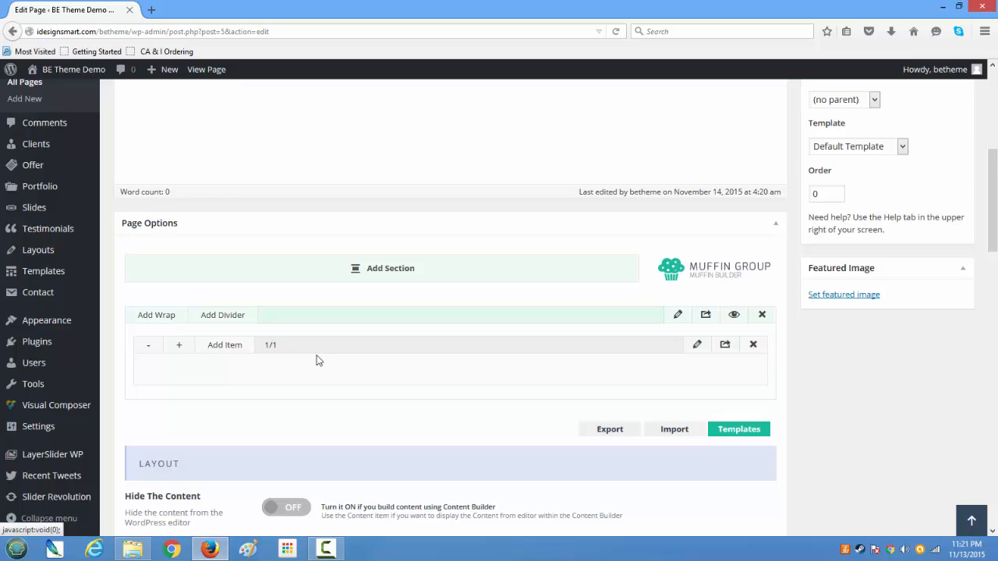
# - Add a second wrap to the section and delete it again
pyautogui.click(153, 320)
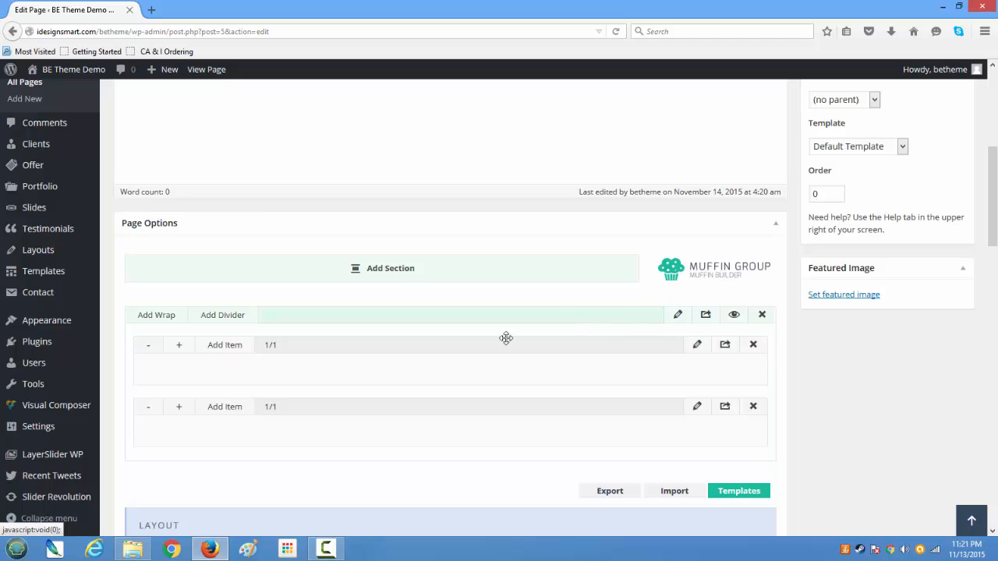
pyautogui.click(755, 410)
pyautogui.click(497, 259)
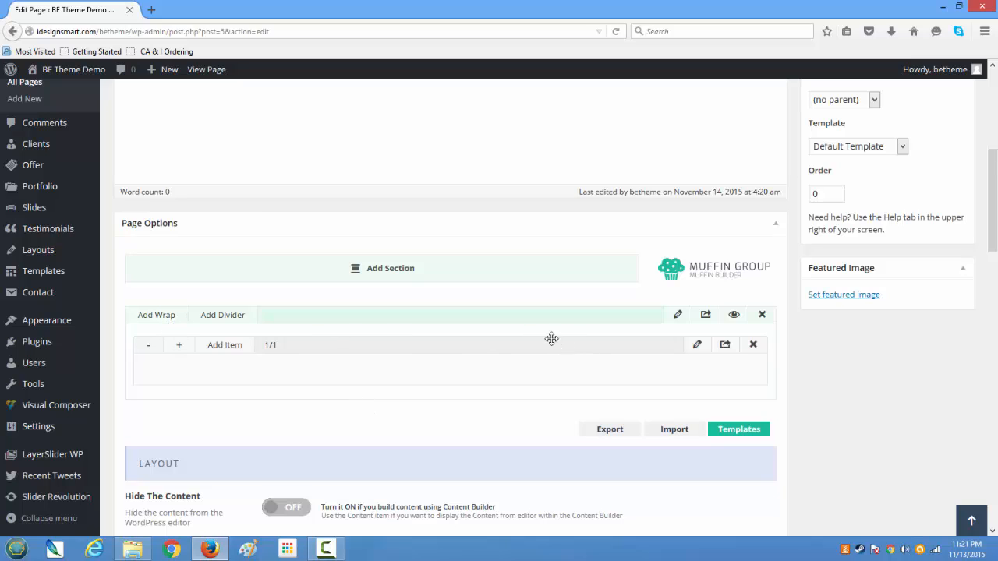
# - Look over the item types available for the wrap without adding one
pyautogui.moveTo(535, 310); pyautogui.dragTo(473, 348)
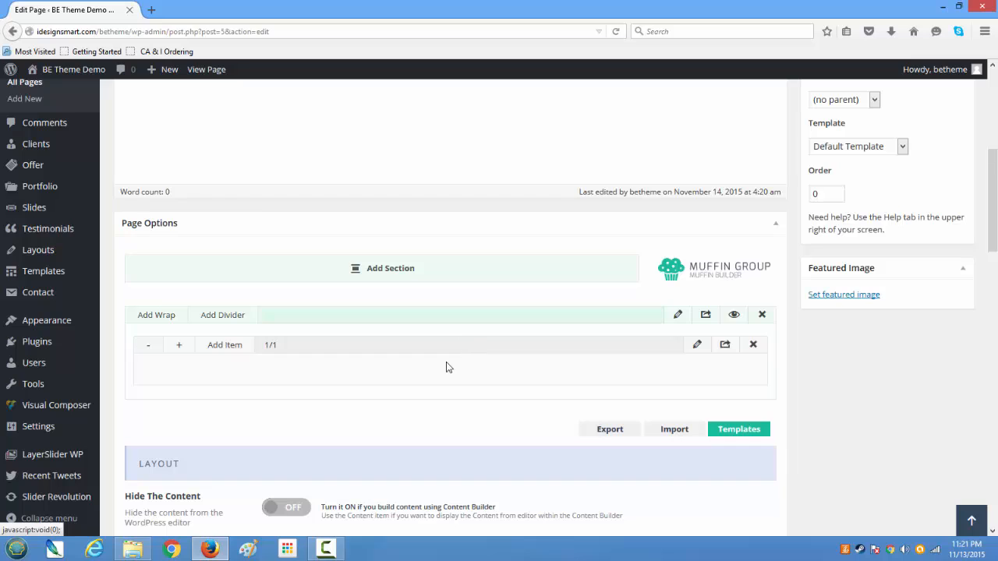
pyautogui.click(228, 349)
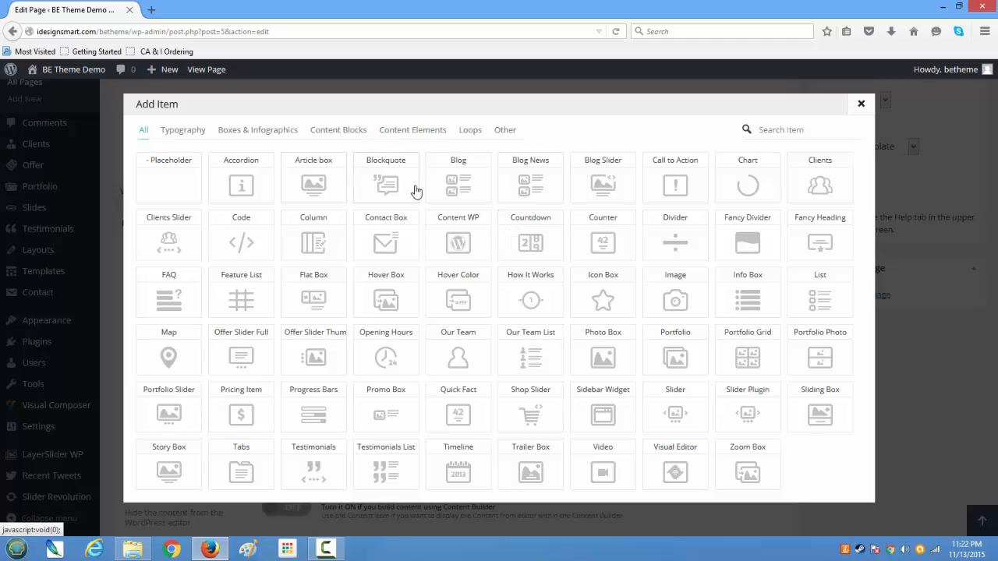
pyautogui.click(861, 104)
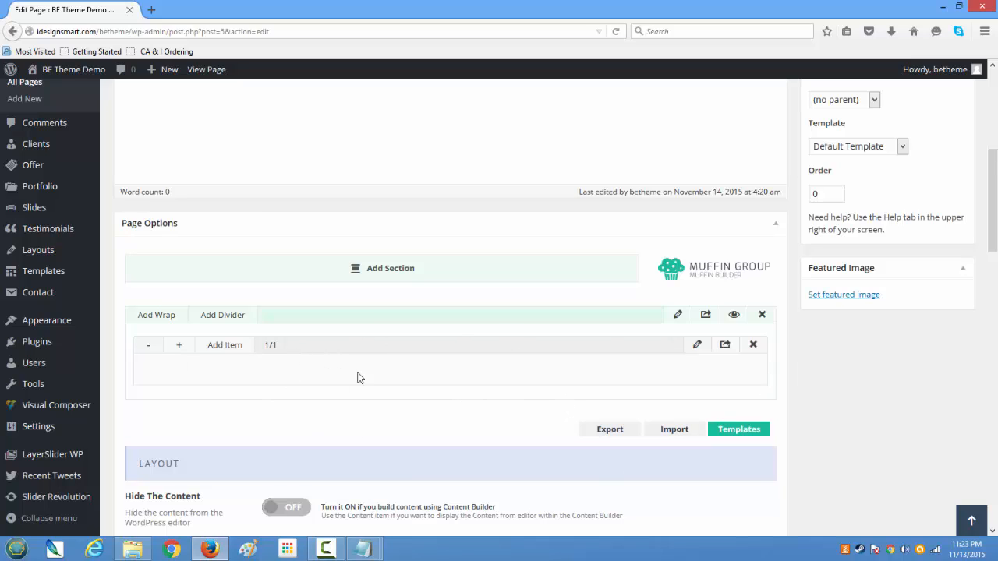
# - Add a Video item to the wrap and widen it to 1/2
pyautogui.click(232, 352)
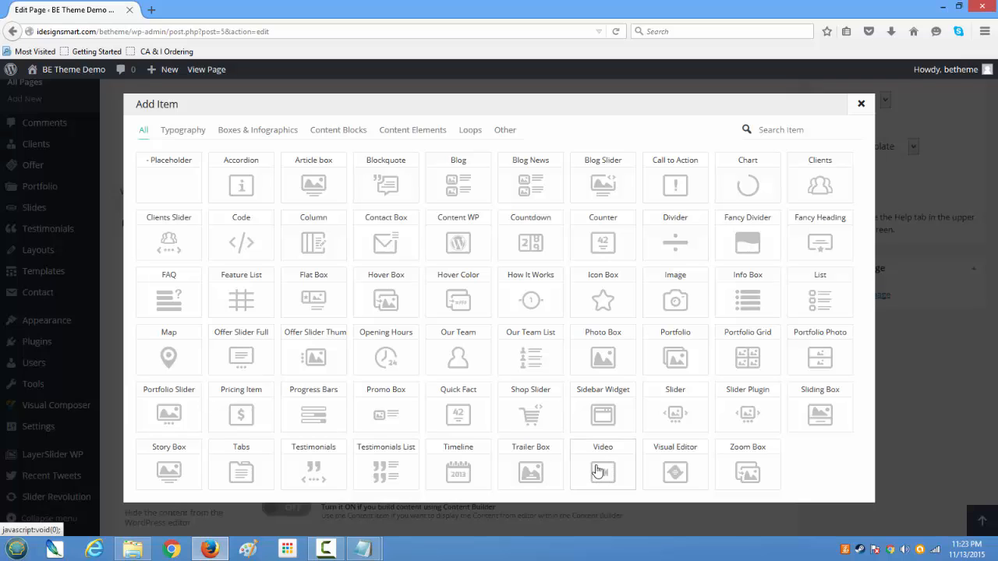
pyautogui.click(597, 470)
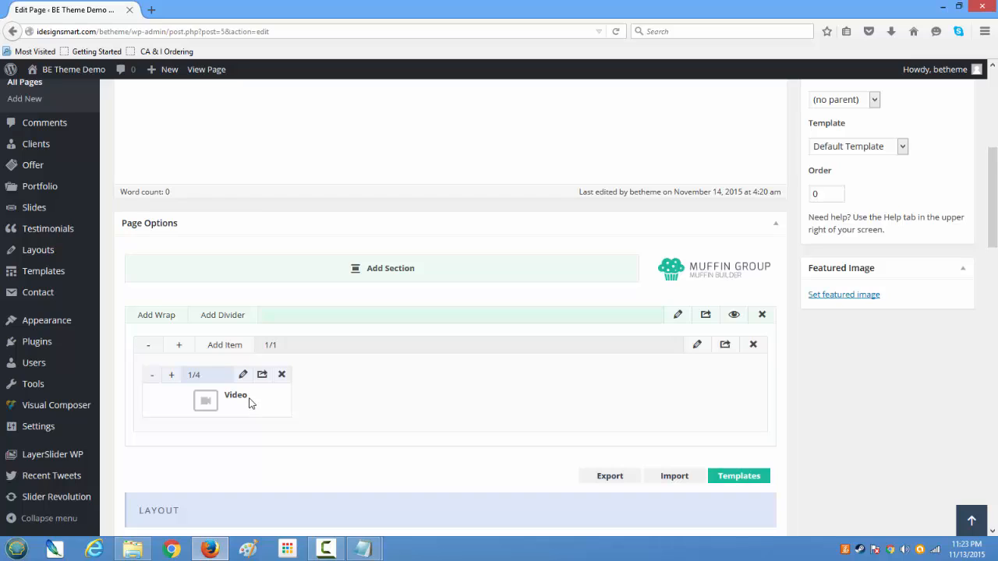
pyautogui.click(172, 376)
pyautogui.click(172, 376)
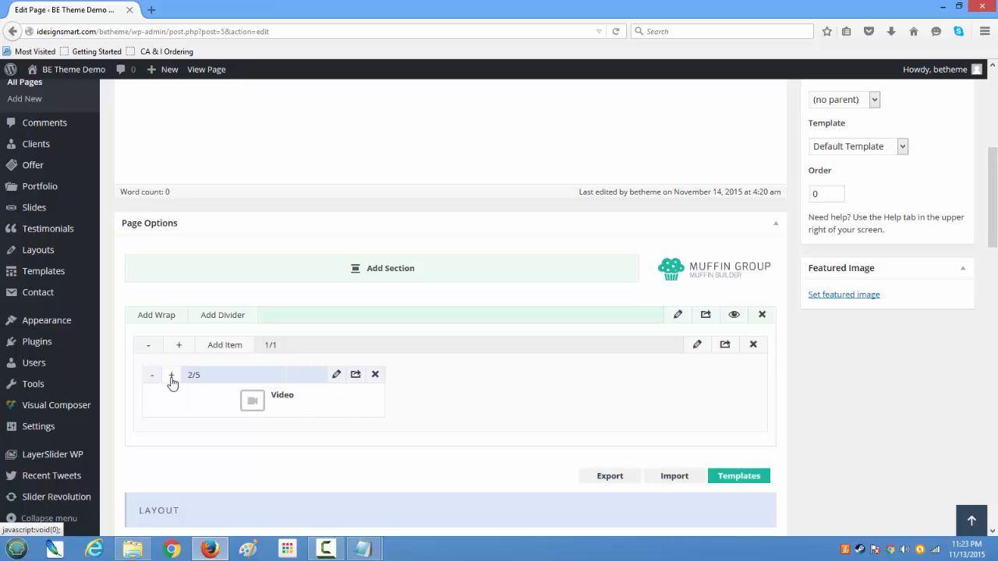
pyautogui.click(172, 375)
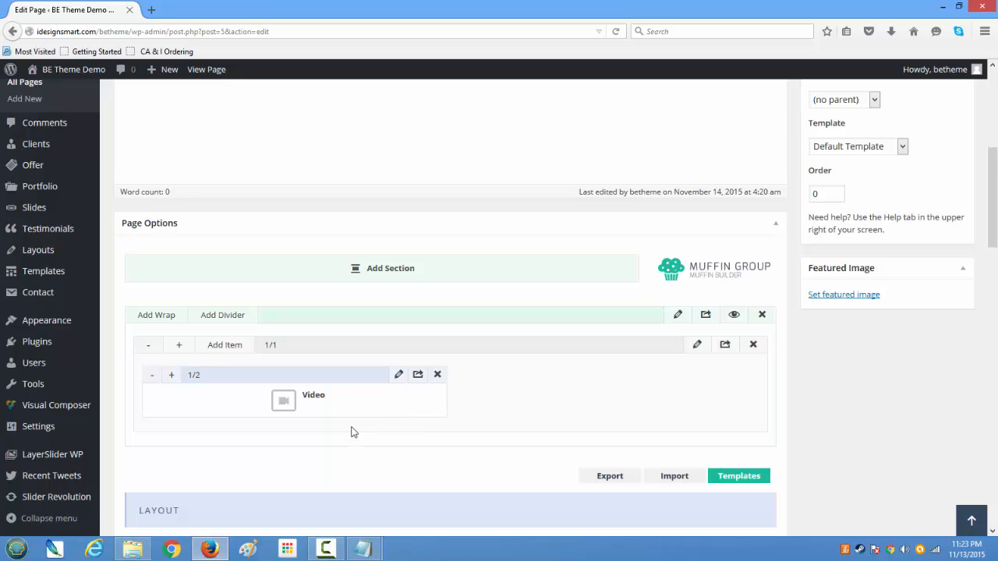
# - Add a Visual Editor item beside the Video item and widen it to 1/2
pyautogui.click(242, 347)
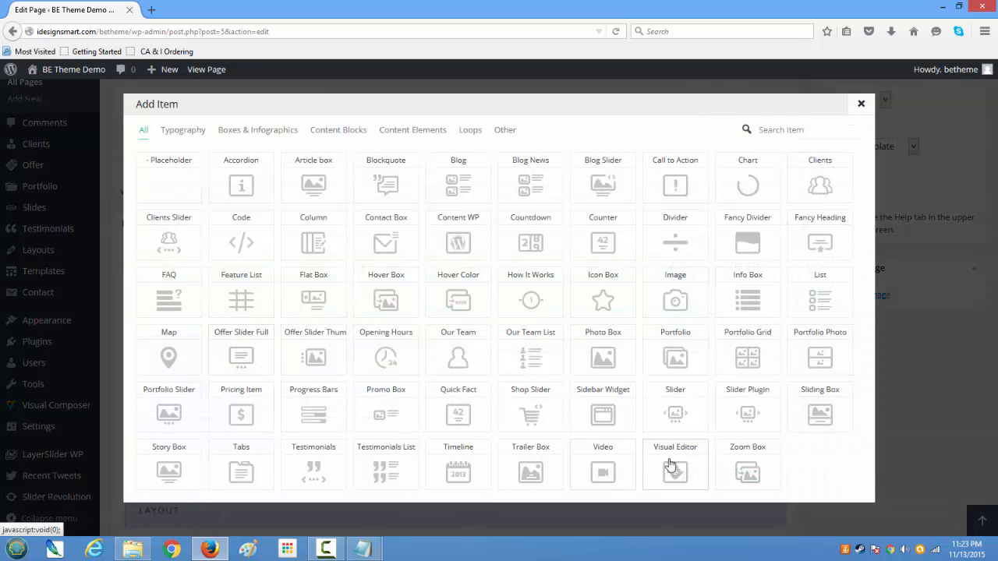
pyautogui.click(670, 465)
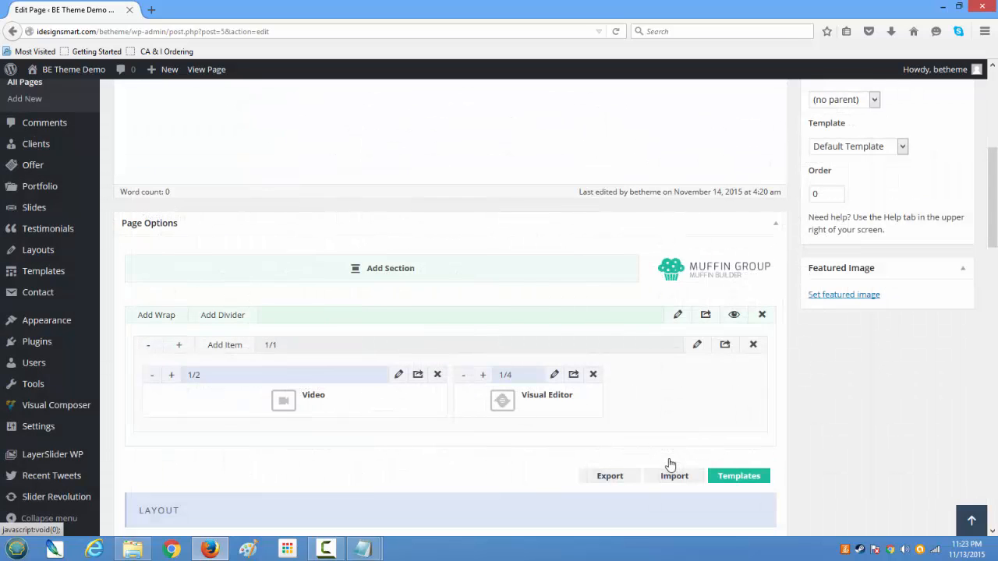
pyautogui.click(482, 376)
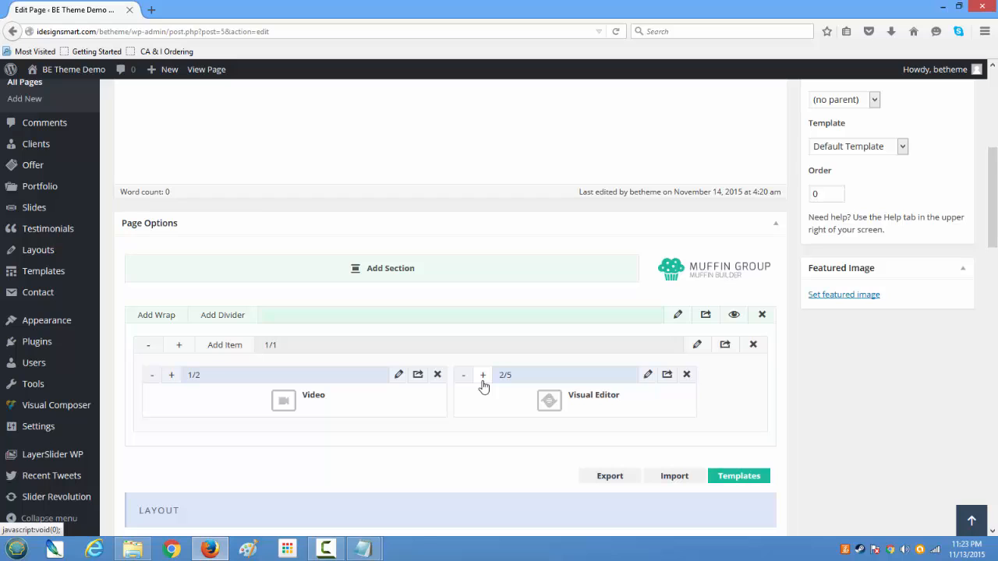
pyautogui.click(483, 376)
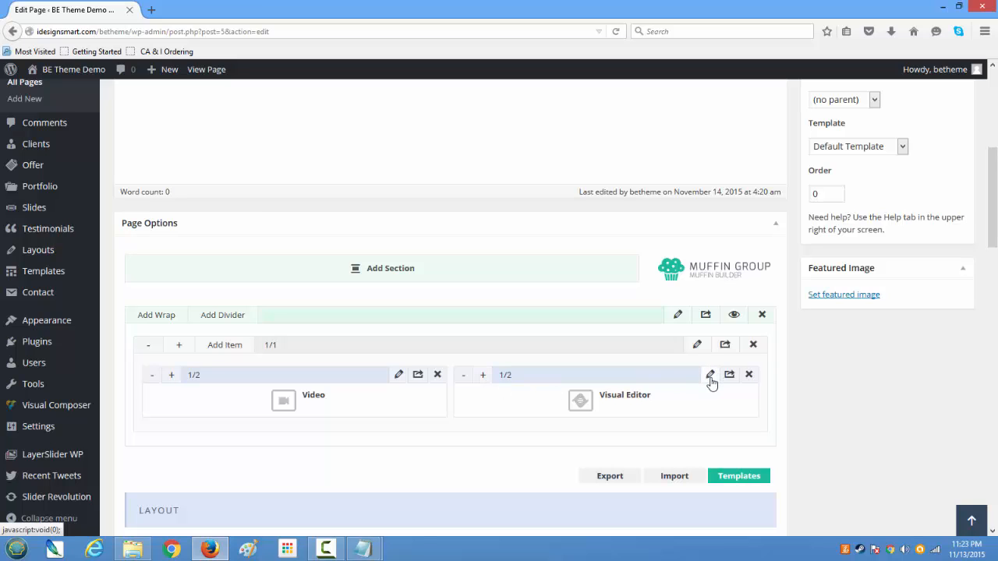
# - Check the Visual Editor item's settings, close them unchanged and delete the item from the wrap
pyautogui.click(709, 375)
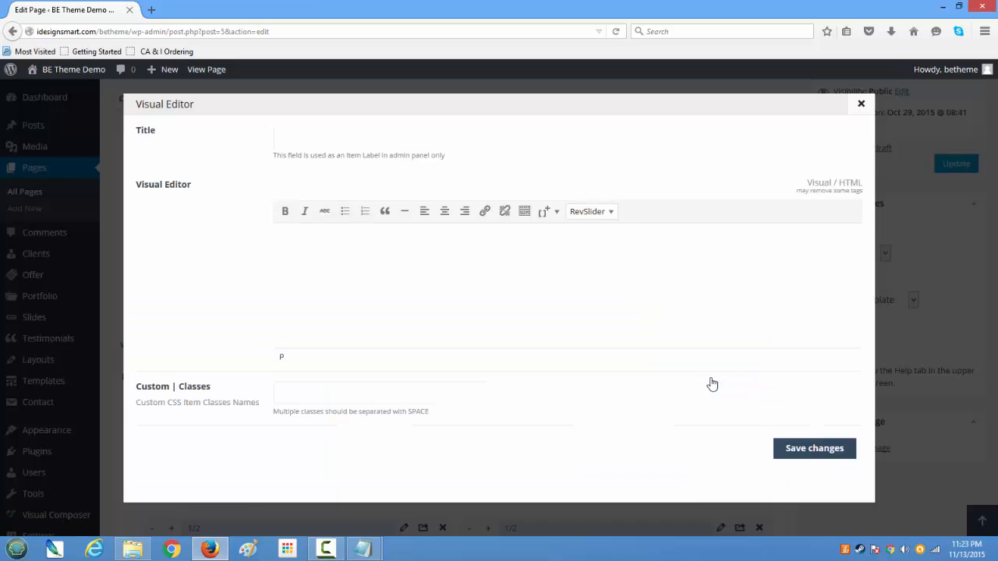
pyautogui.click(861, 106)
pyautogui.scroll(-5, 722, 434)
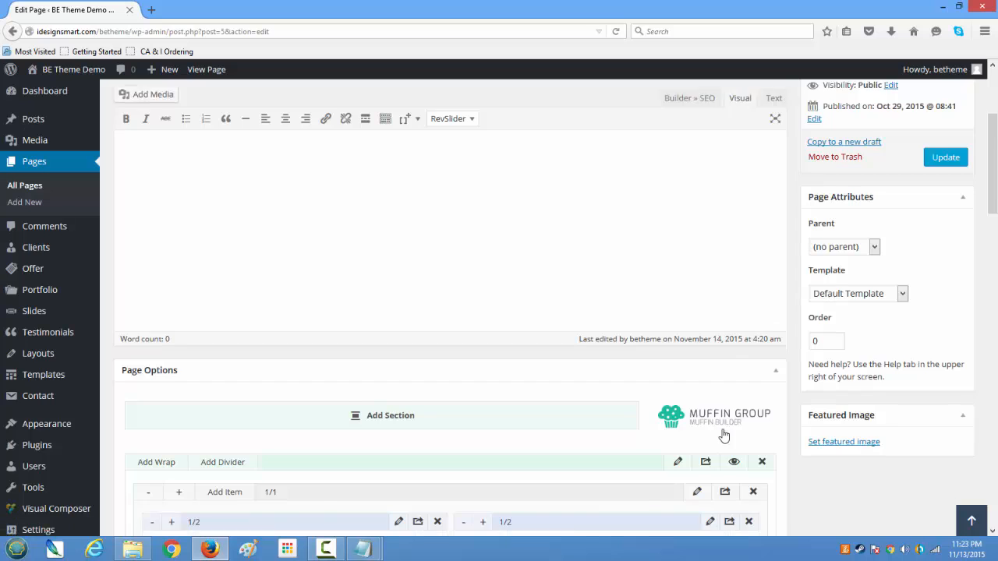
pyautogui.click(746, 244)
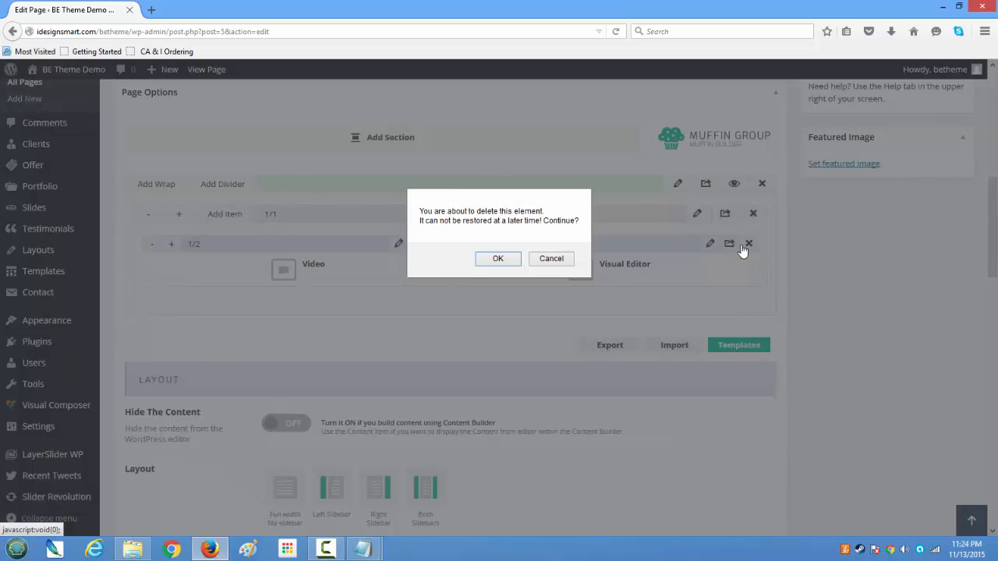
pyautogui.click(513, 258)
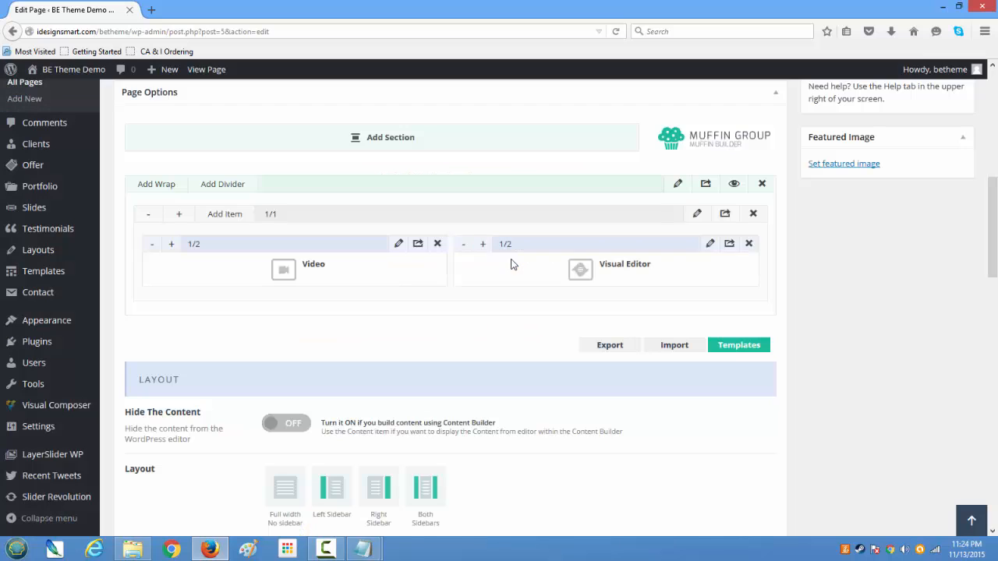
# - Add a Column item beside the Video item and widen it to 1/2
pyautogui.click(234, 215)
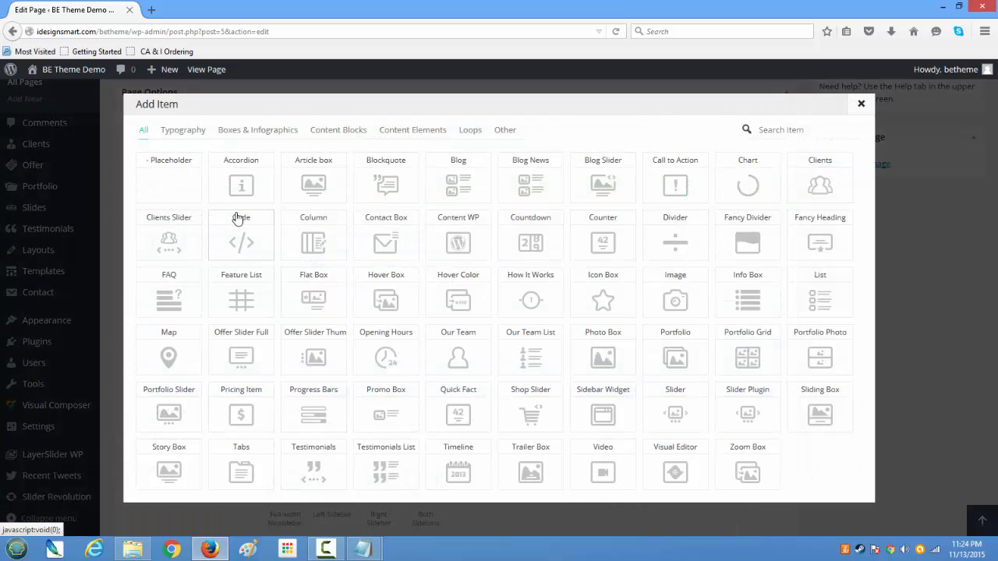
pyautogui.click(291, 230)
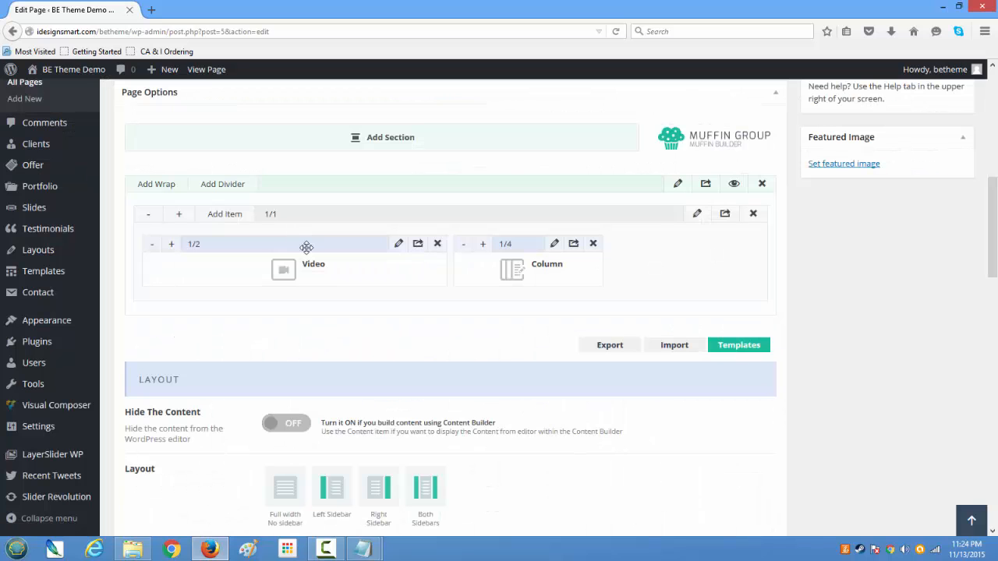
pyautogui.click(483, 246)
pyautogui.click(484, 245)
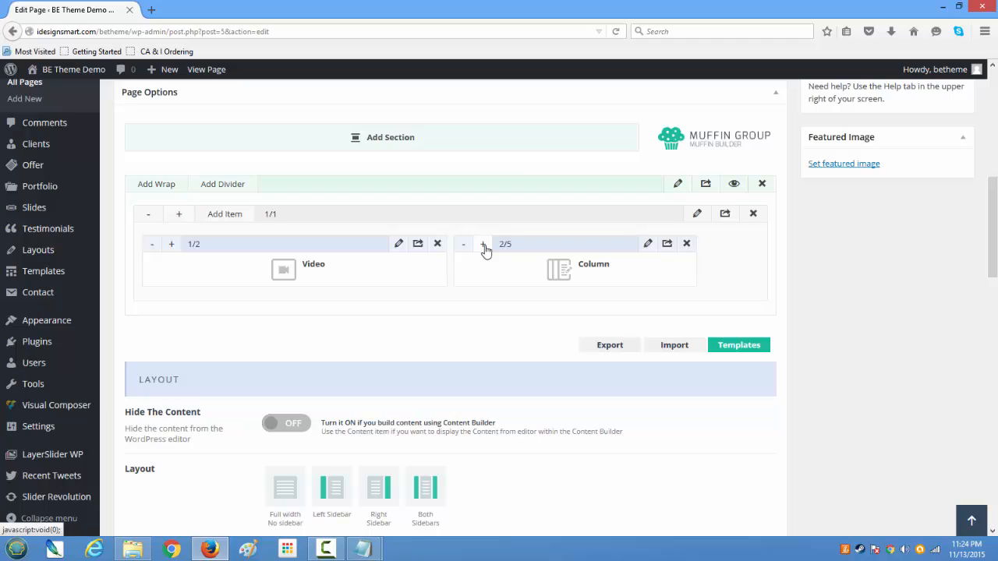
pyautogui.click(483, 245)
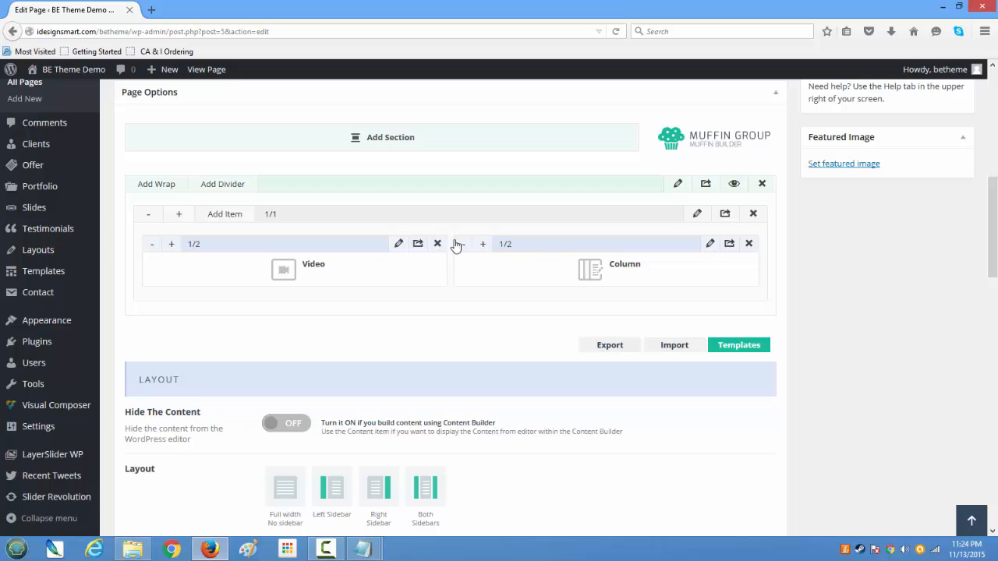
# - Set the Video item's YouTube video ID to the example ID WoJhnRczeNg
pyautogui.click(399, 245)
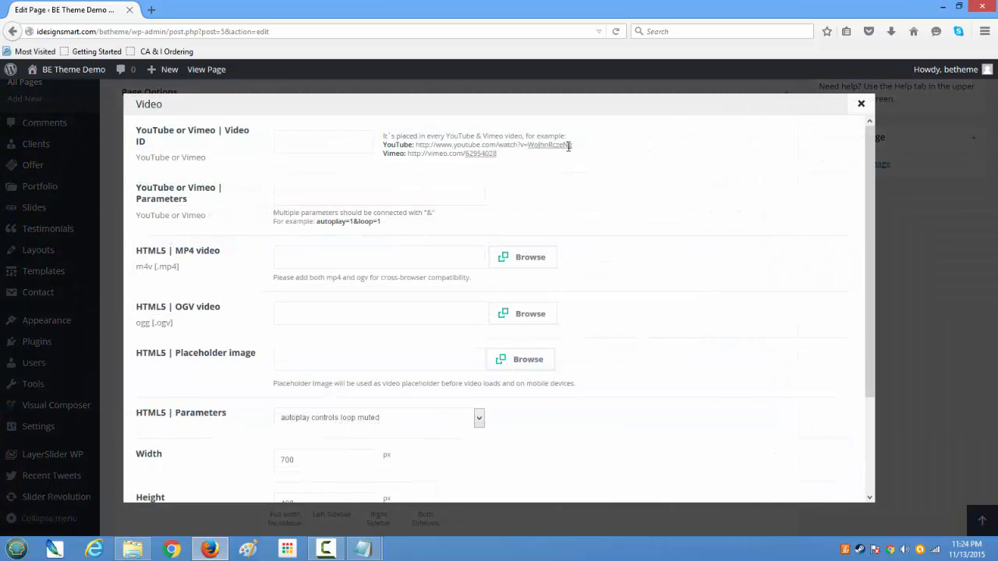
pyautogui.moveTo(568, 145); pyautogui.dragTo(528, 145)
pyautogui.rightClick(532, 147)
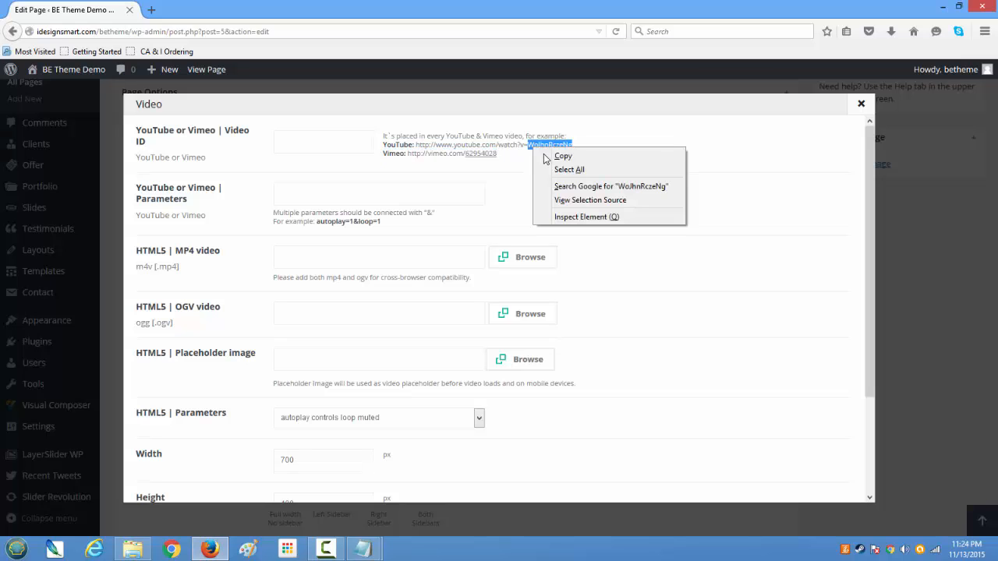
pyautogui.click(545, 156)
pyautogui.click(348, 140)
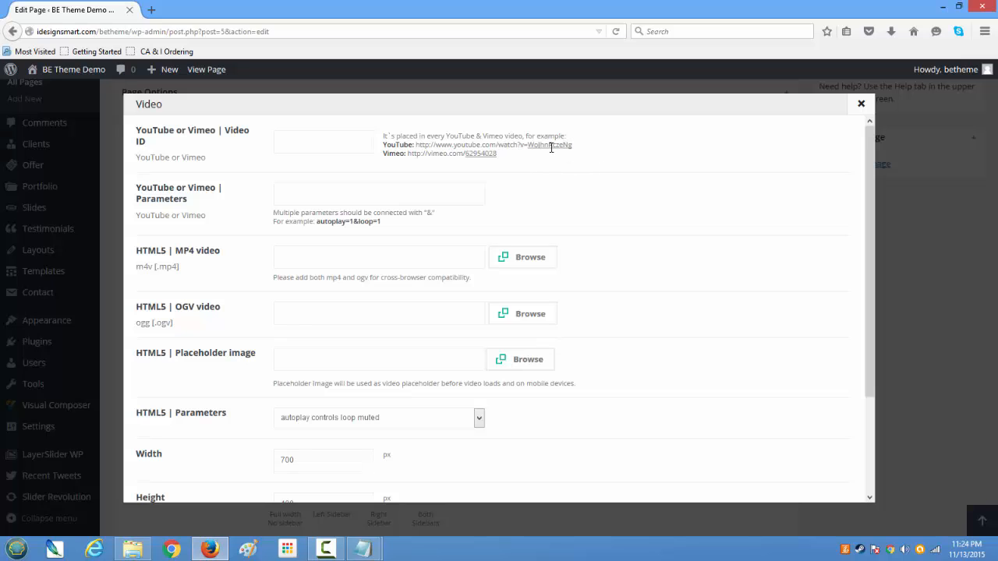
pyautogui.hotkey('ctrl', 'v')
# - Set the Video item's YouTube or Vimeo parameters to autoplay=0&loop=1, based on the example string
pyautogui.click(349, 195)
pyautogui.moveTo(381, 222); pyautogui.dragTo(316, 234)
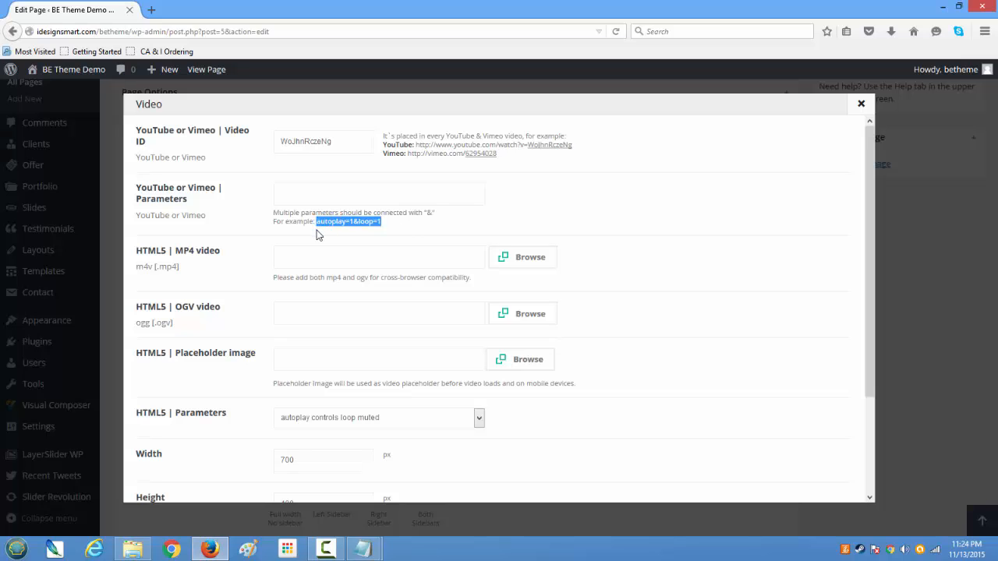
pyautogui.hotkey('ctrl', 'c')
pyautogui.click(330, 195)
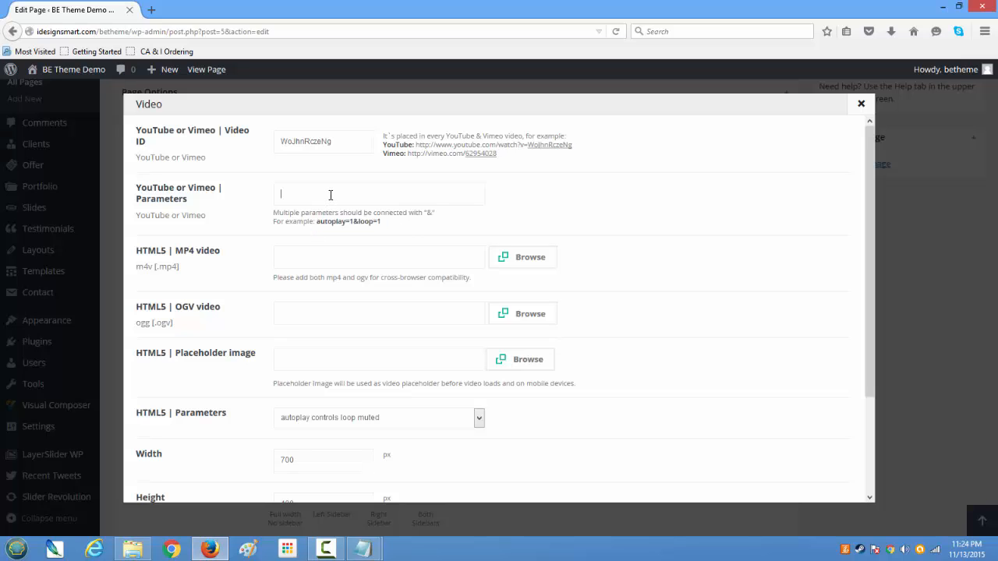
pyautogui.hotkey('ctrl', 'v')
pyautogui.click(404, 187)
pyautogui.click(346, 196)
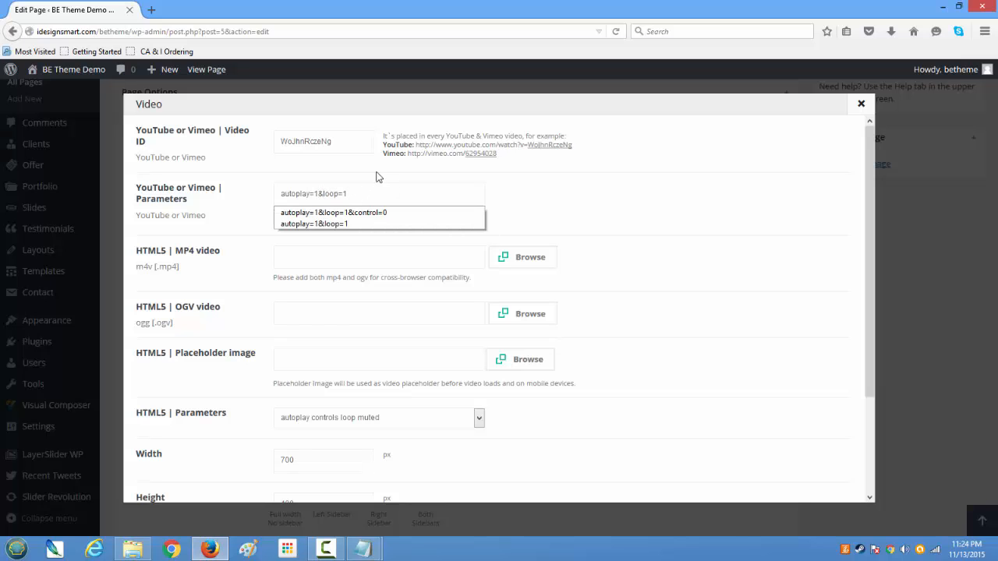
pyautogui.press('BackSpace')
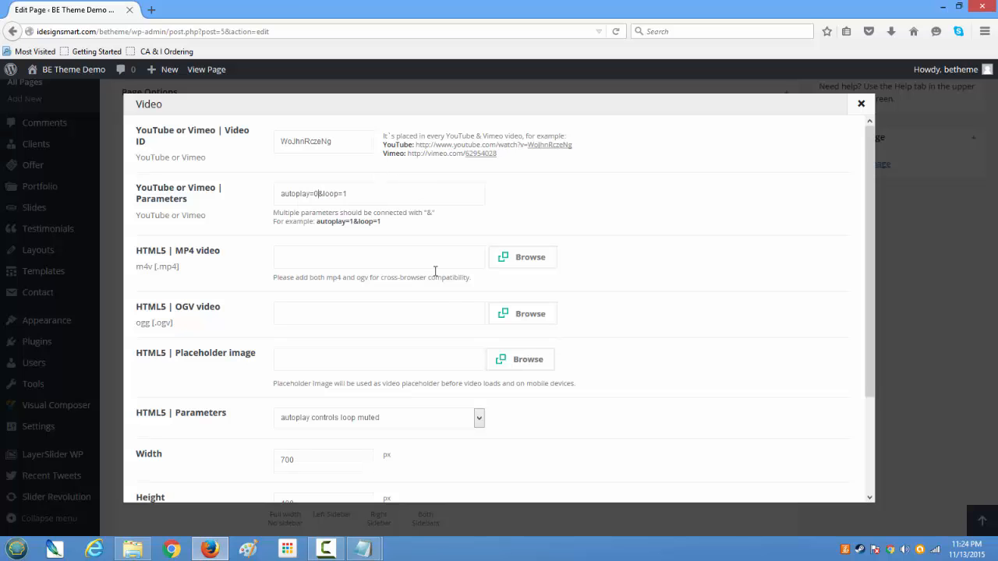
# - Review the Video item's HTML5, width and height settings and save its changes
pyautogui.scroll(-2, 452, 303)
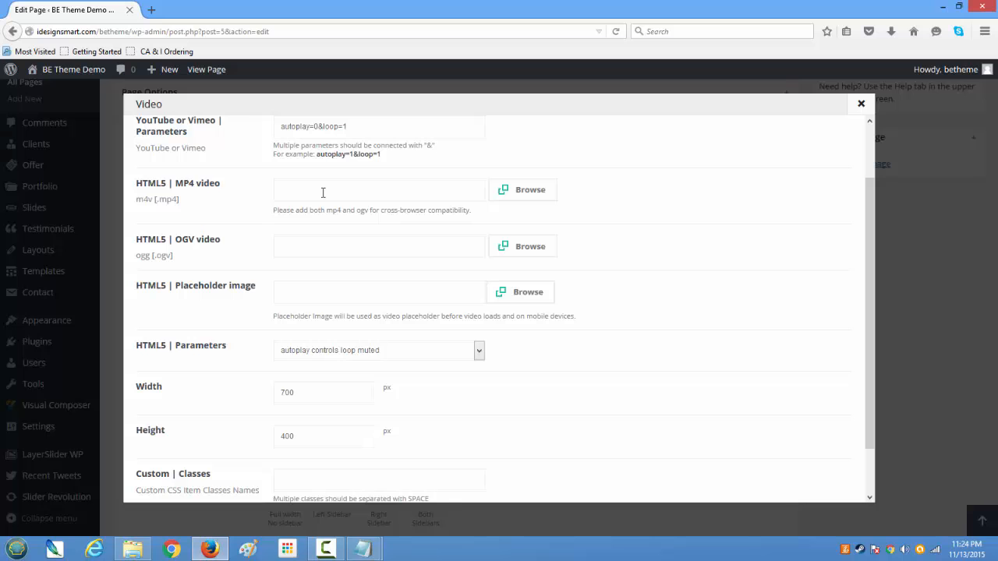
pyautogui.scroll(-2, 325, 195)
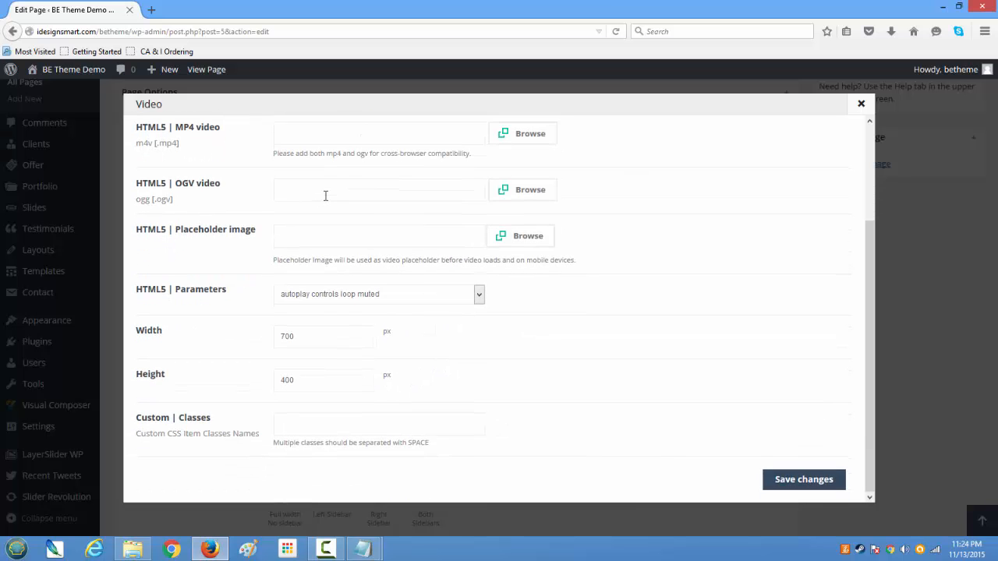
pyautogui.scroll(4, 328, 201)
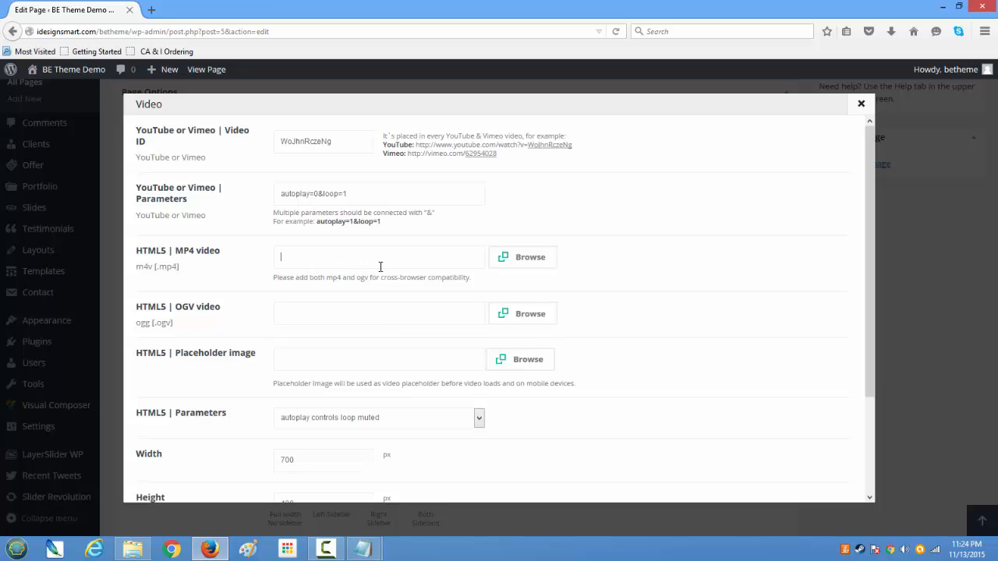
pyautogui.scroll(-4, 383, 325)
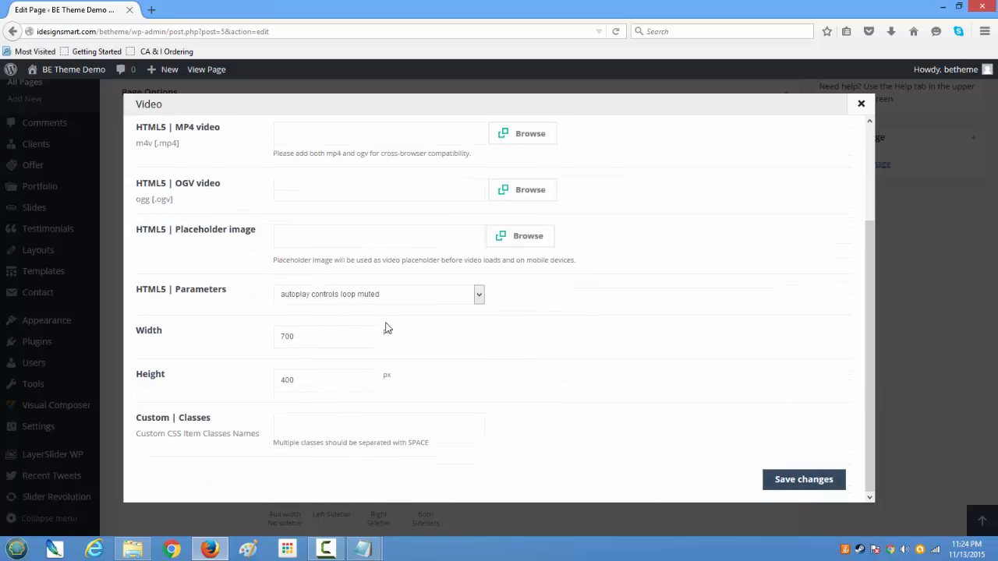
pyautogui.scroll(4, 451, 353)
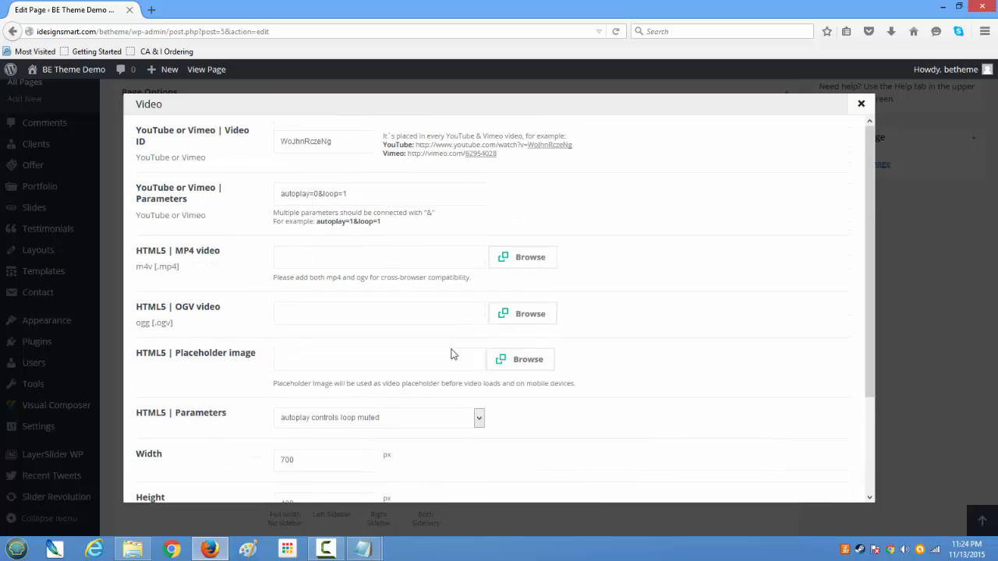
pyautogui.scroll(-4, 447, 350)
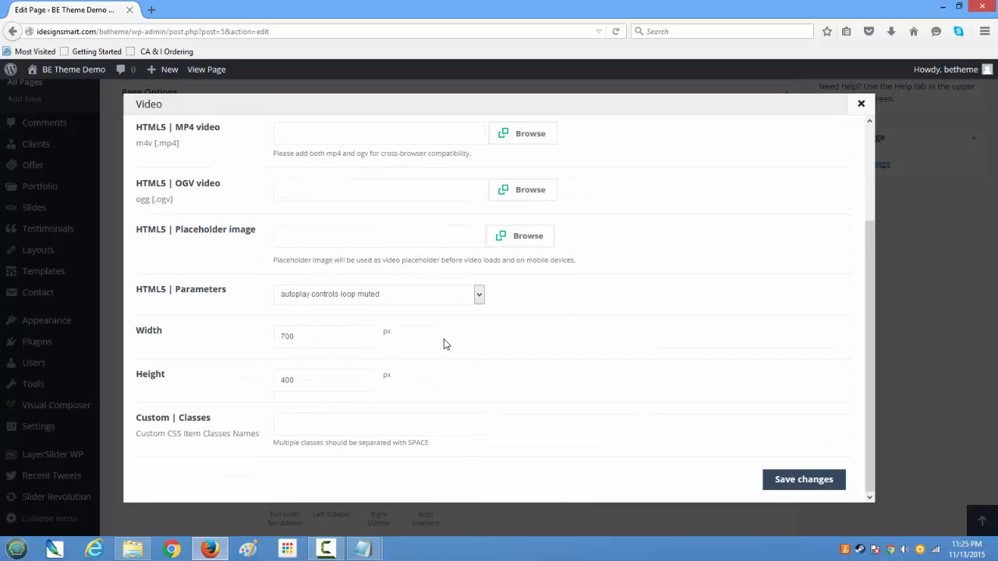
pyautogui.click(817, 485)
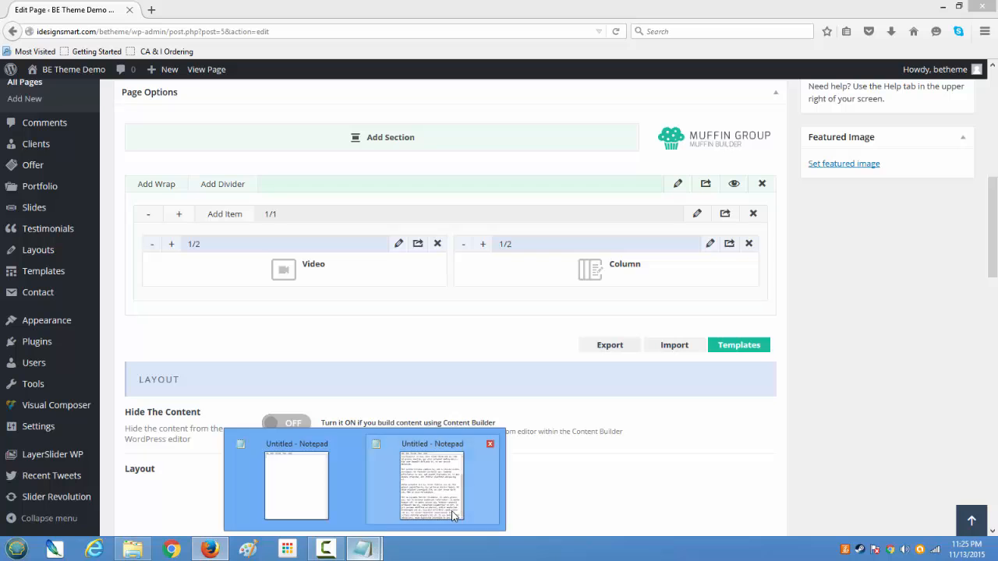
# - Copy the placeholder text from "suscipiantur cu eum" to "sadipscing ei." in the Notepad window and return to the page editor
pyautogui.click(431, 483)
pyautogui.moveTo(627, 234); pyautogui.dragTo(665, 341)
pyautogui.rightClick(691, 306)
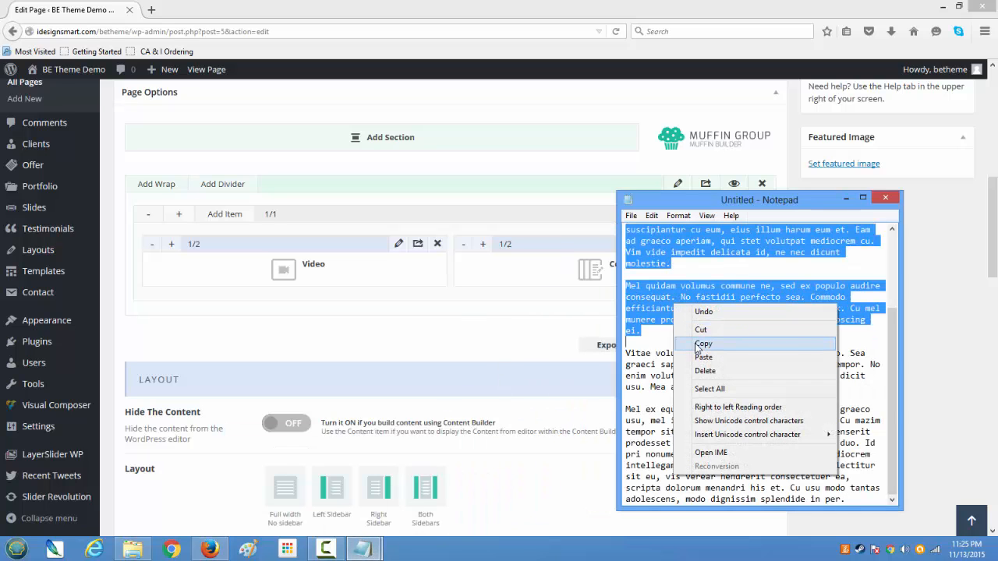
pyautogui.click(699, 343)
pyautogui.click(563, 268)
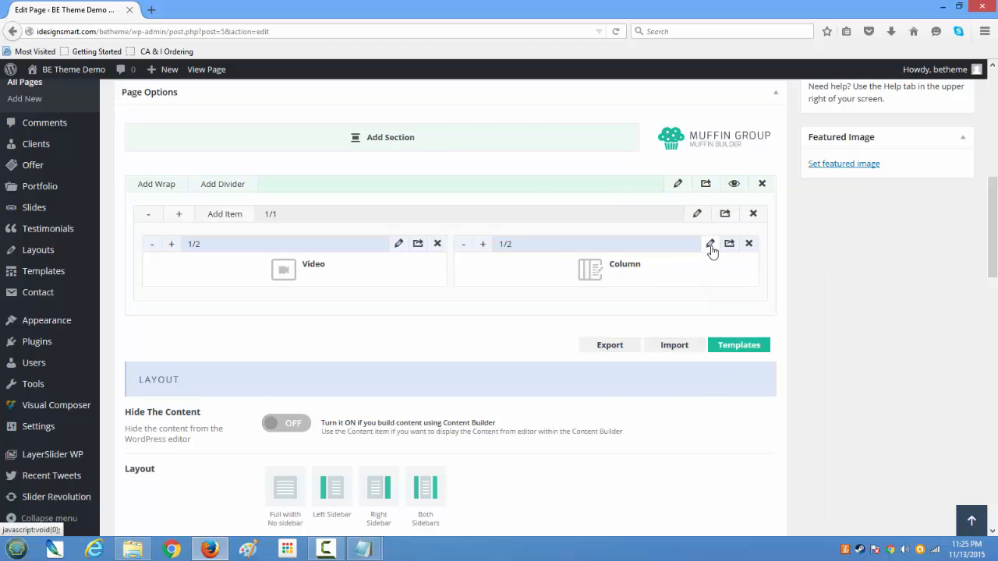
# - Paste the copied placeholder text into the Column item's content and title the item "About me"
pyautogui.click(710, 245)
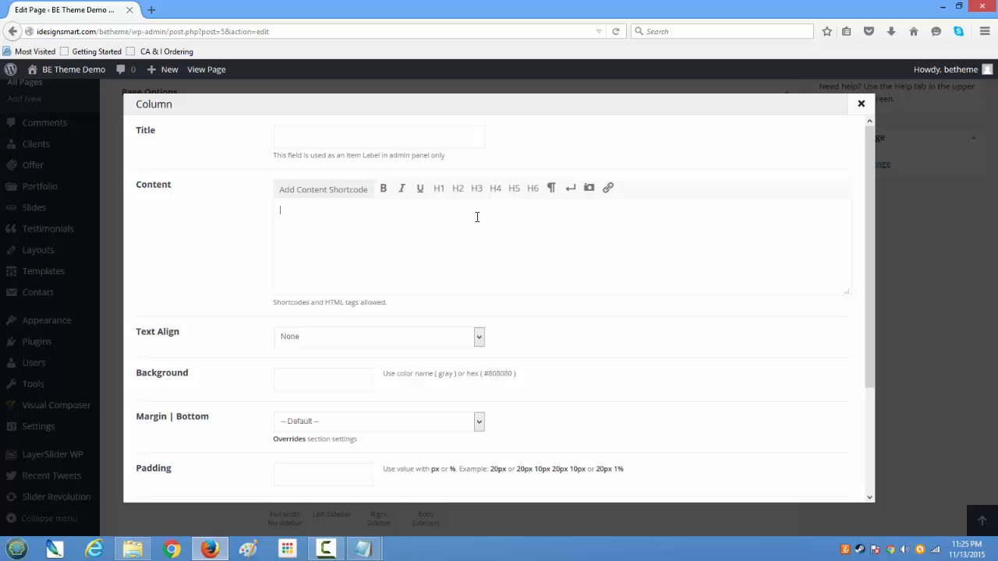
pyautogui.hotkey('ctrl', 'v')
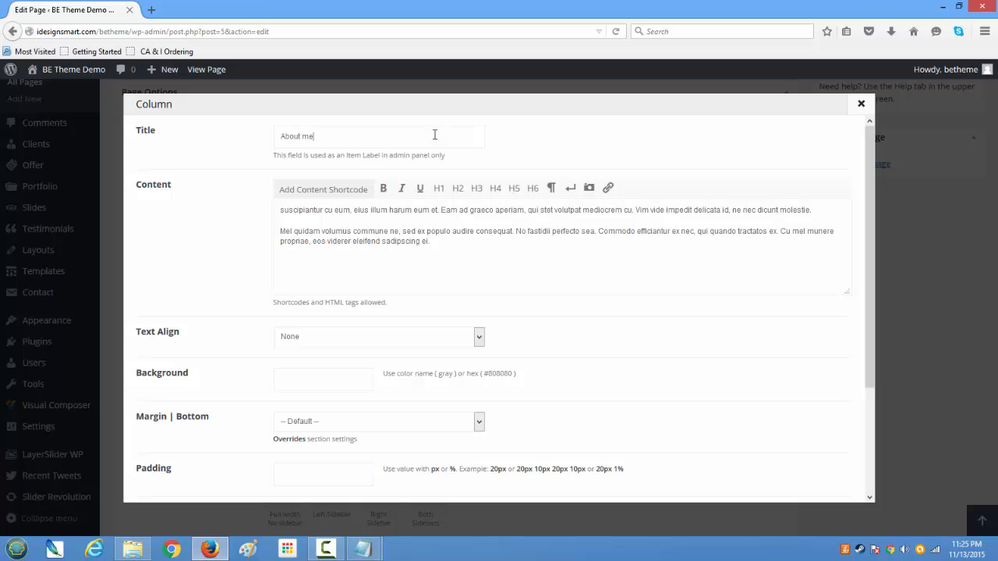
# - Set the Column item's text alignment to Center
pyautogui.scroll(-4, 510, 309)
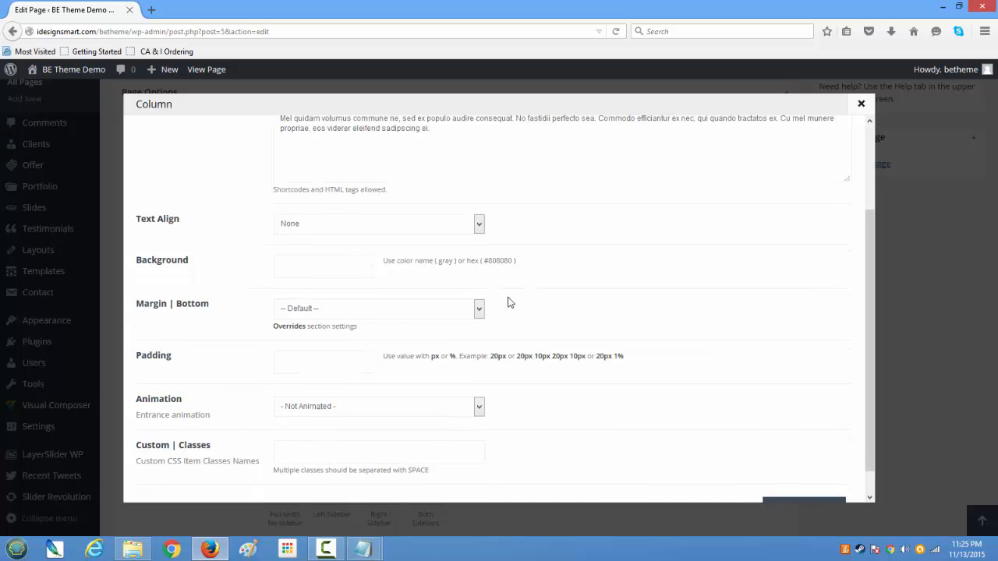
pyautogui.scroll(4, 261, 280)
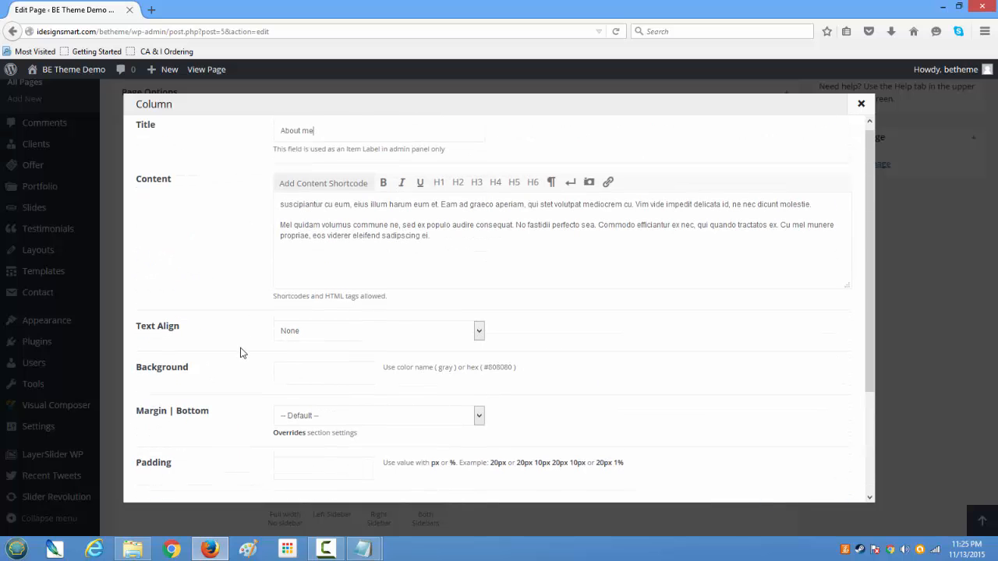
pyautogui.click(317, 335)
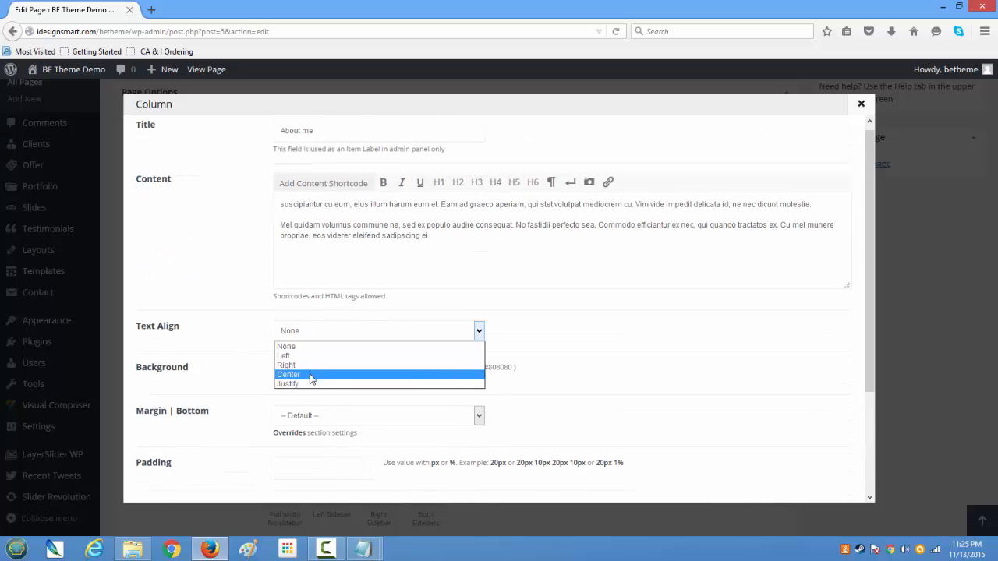
pyautogui.click(310, 375)
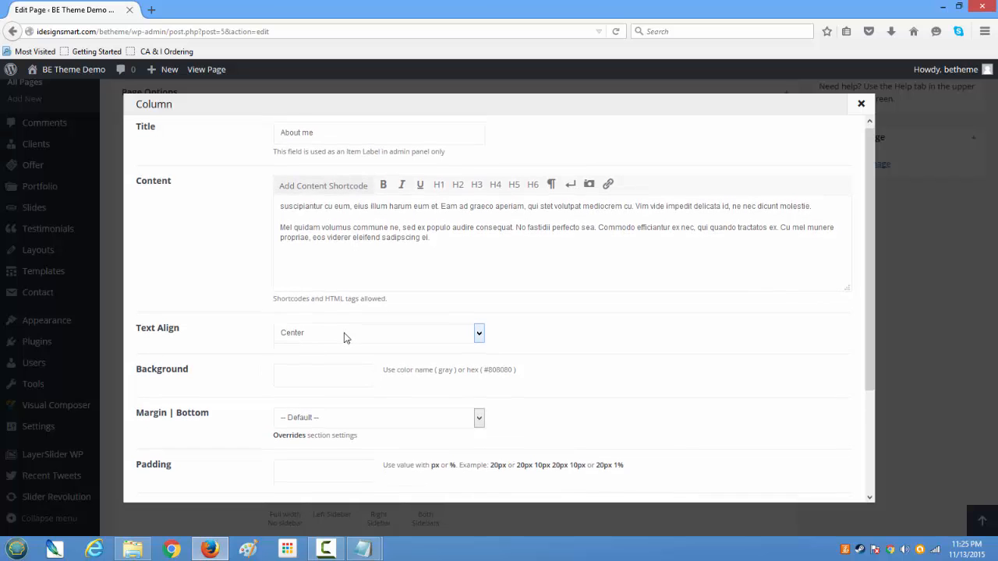
# - Add the line "Customization Geeks" above the Column's placeholder text and format it as an H2 heading
pyautogui.scroll(-1, 346, 335)
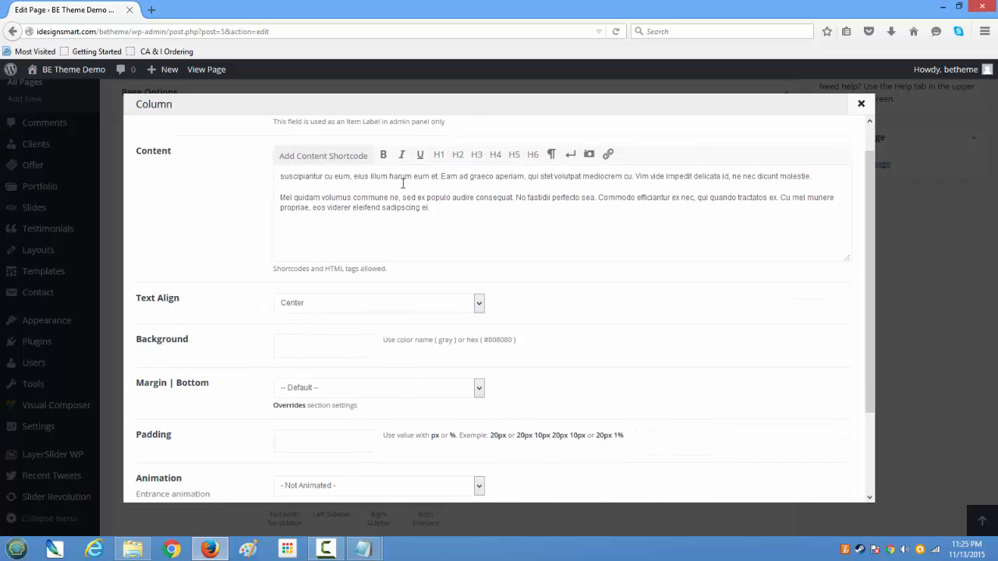
pyautogui.scroll(1, 402, 183)
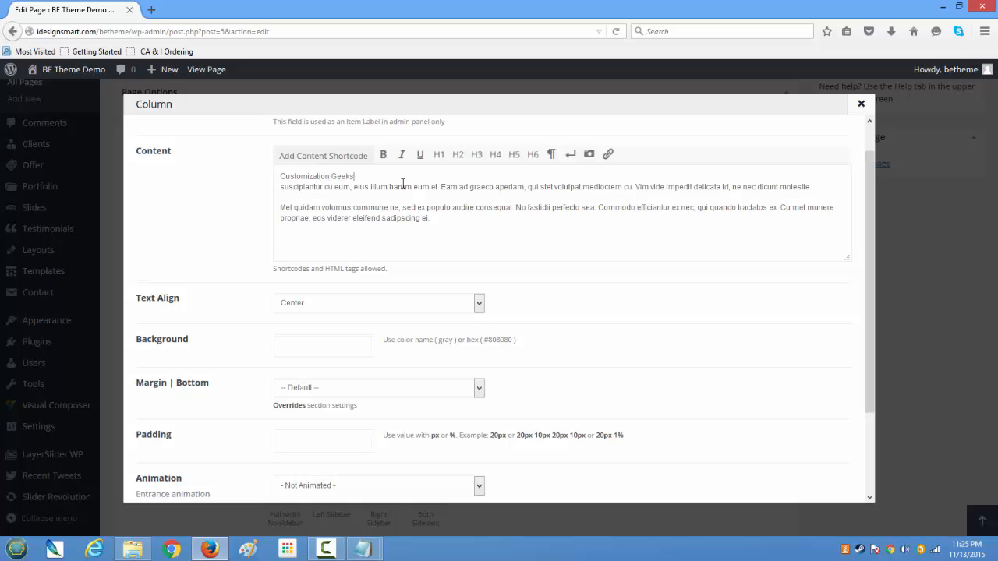
pyautogui.moveTo(362, 180); pyautogui.dragTo(224, 170)
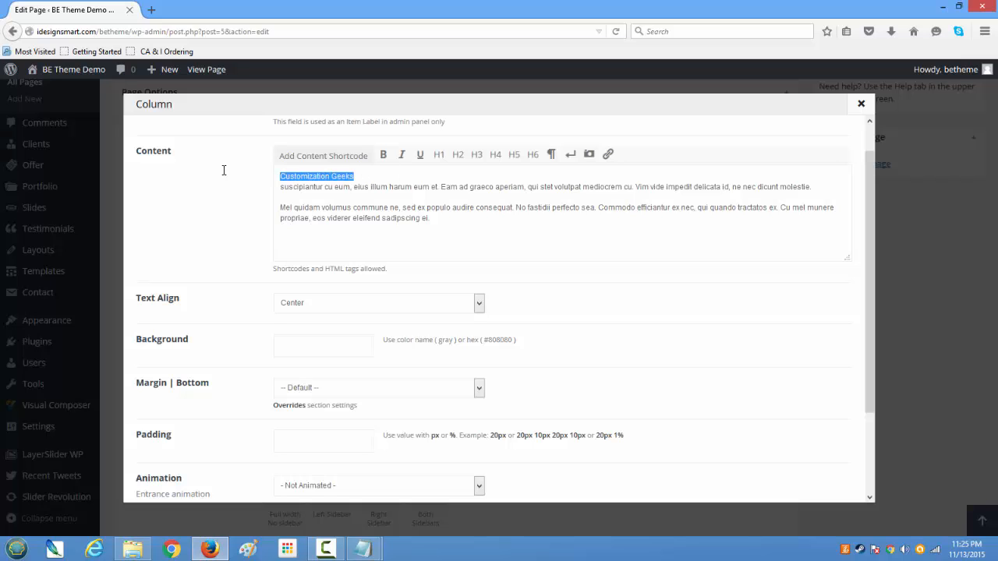
pyautogui.click(458, 156)
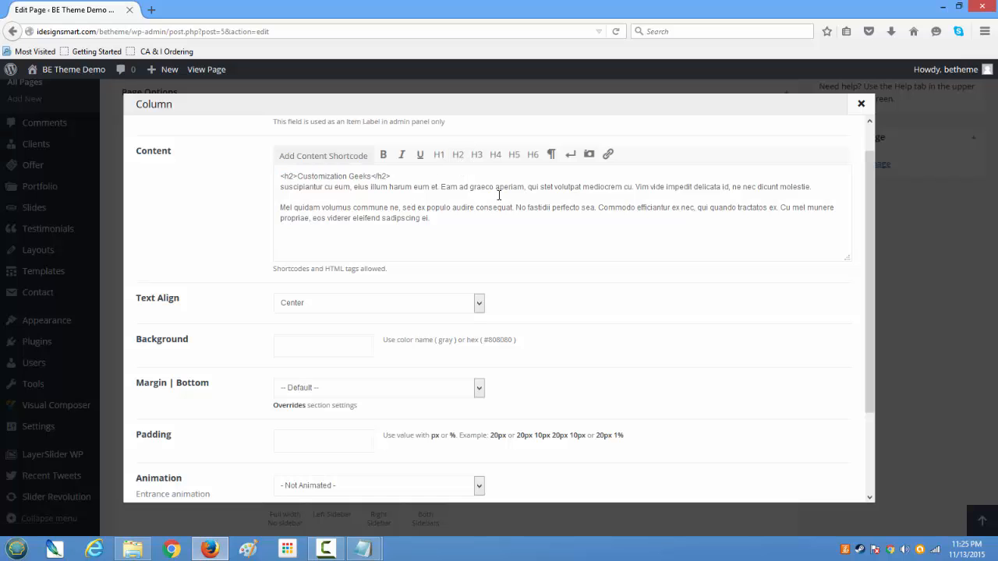
# - Review the Column item's remaining settings and save its changes
pyautogui.scroll(-2, 521, 252)
pyautogui.scroll(2, 528, 272)
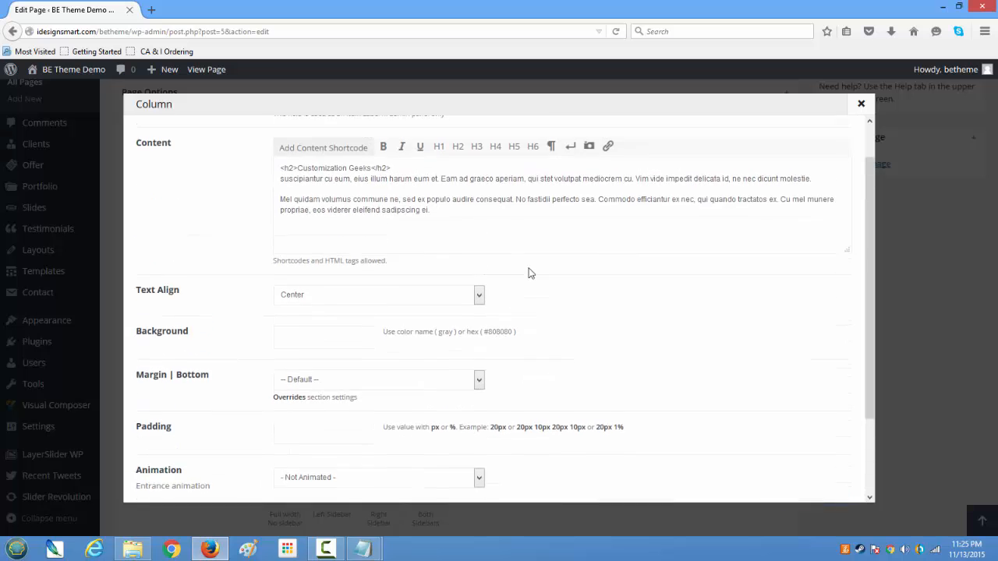
pyautogui.scroll(-2, 506, 278)
pyautogui.scroll(3, 507, 275)
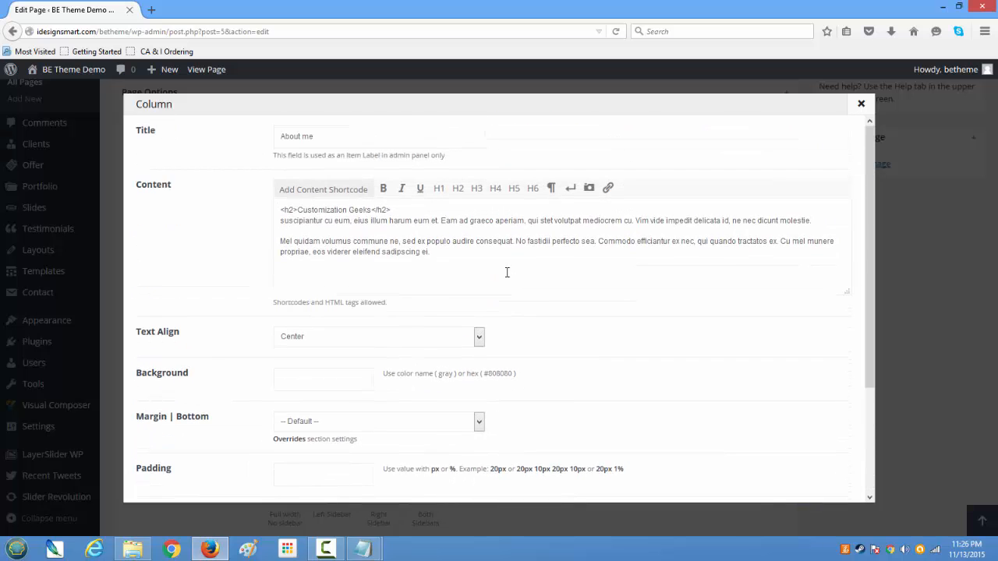
pyautogui.scroll(-3, 508, 272)
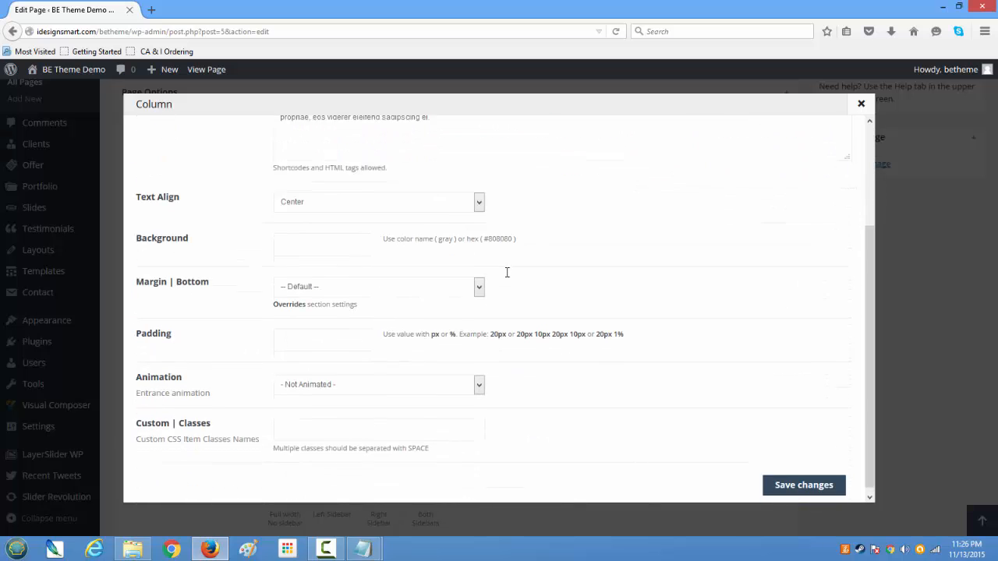
pyautogui.click(819, 481)
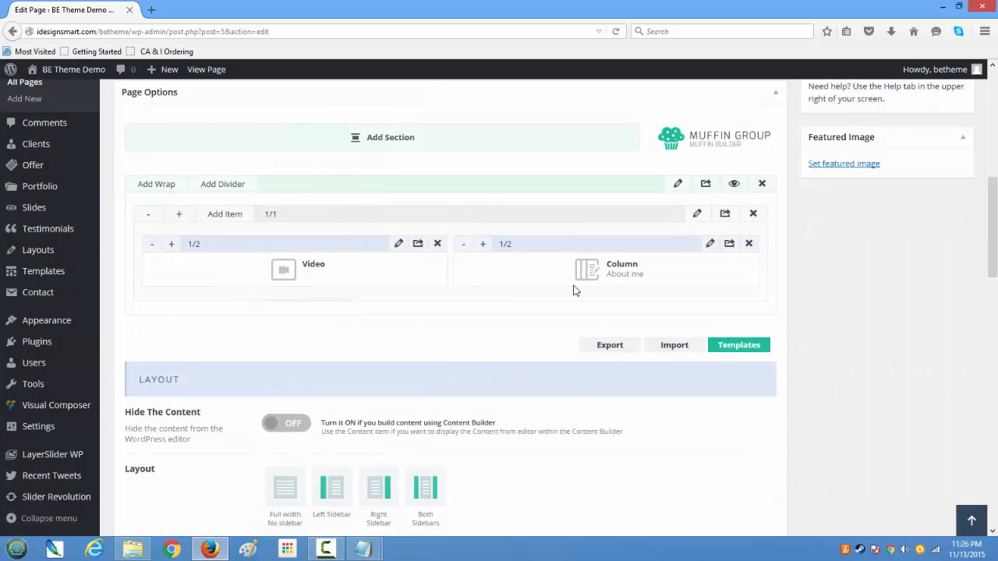
# - Update the published Home page with the new builder content
pyautogui.scroll(3, 577, 304)
pyautogui.scroll(-3, 585, 323)
pyautogui.scroll(5, 538, 315)
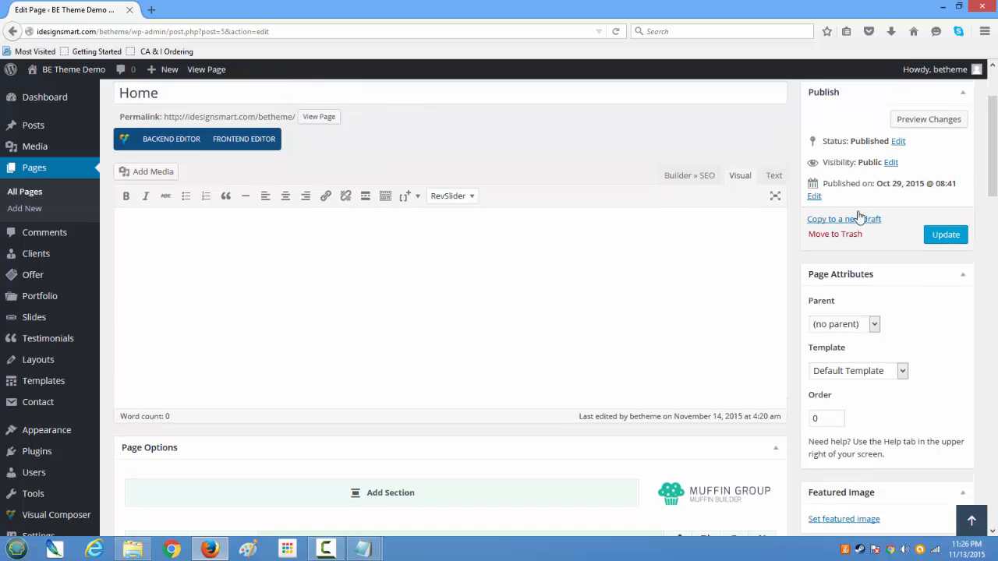
pyautogui.click(937, 234)
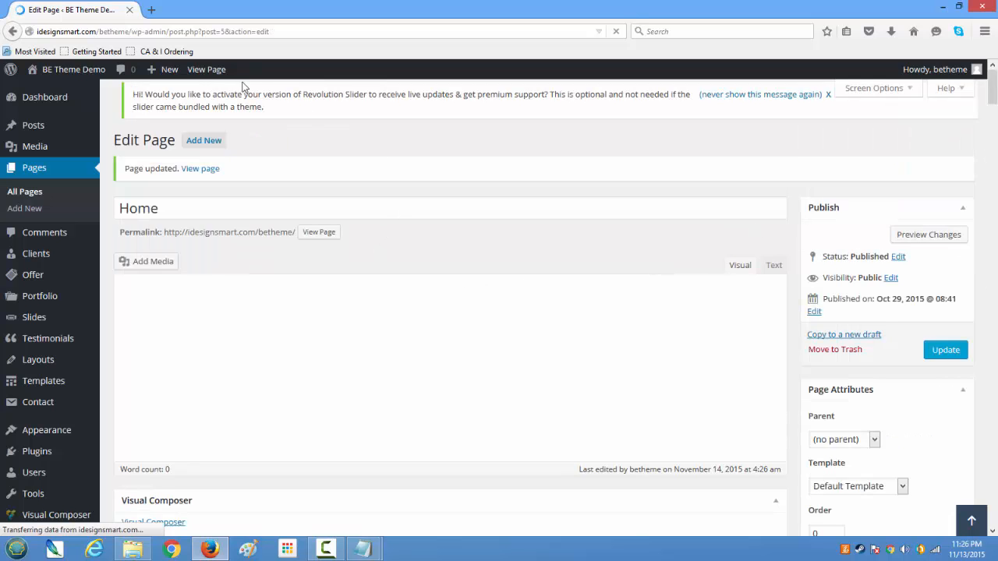
# - Open the live Home page in a new browser tab and switch to it
pyautogui.rightClick(218, 71)
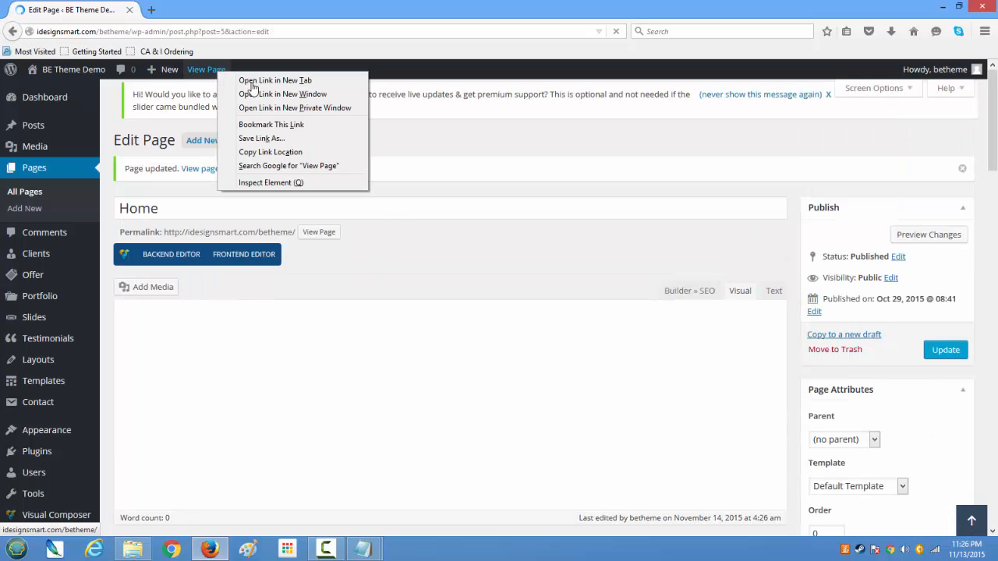
pyautogui.click(335, 83)
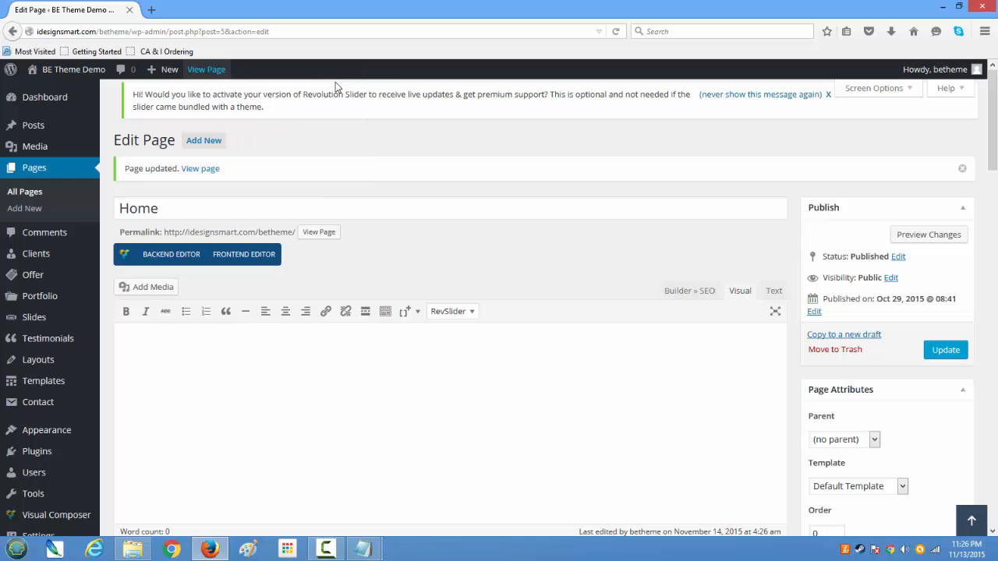
pyautogui.click(212, 22)
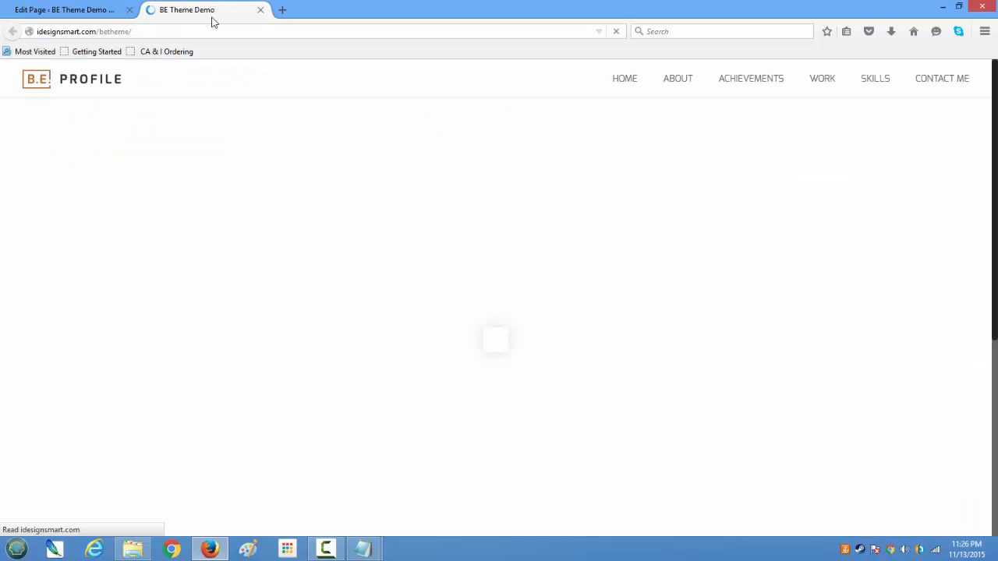
# - Examine the video and the "Customization Geeks" text column below the slider on the live Home page
pyautogui.scroll(-3, 377, 290)
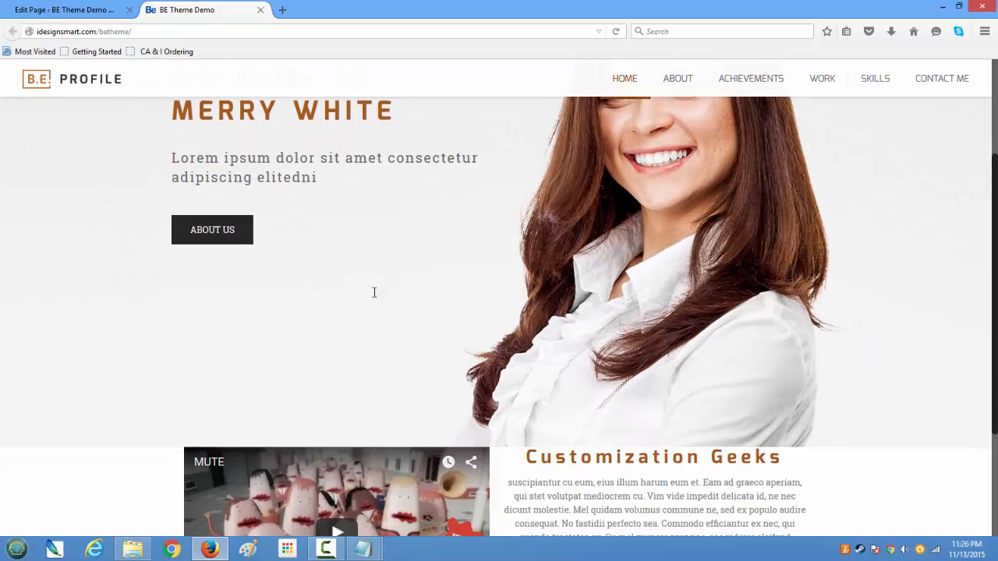
pyautogui.scroll(-3, 374, 292)
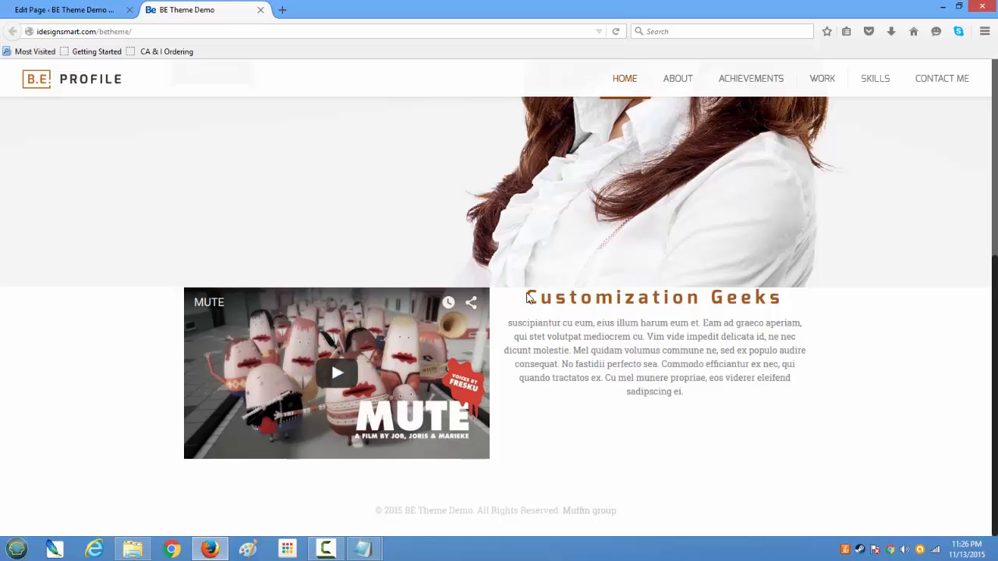
pyautogui.moveTo(532, 296); pyautogui.dragTo(761, 413)
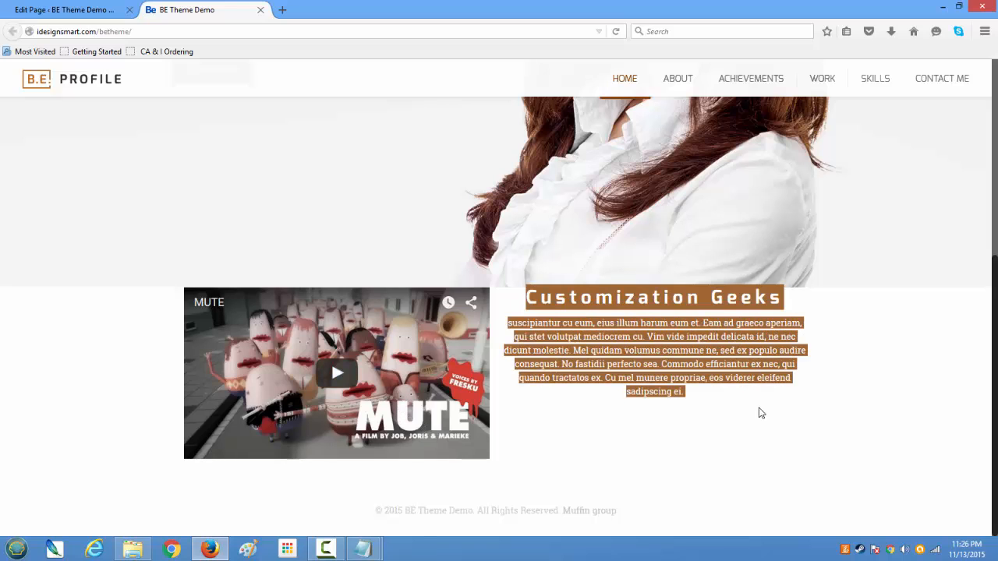
pyautogui.click(773, 449)
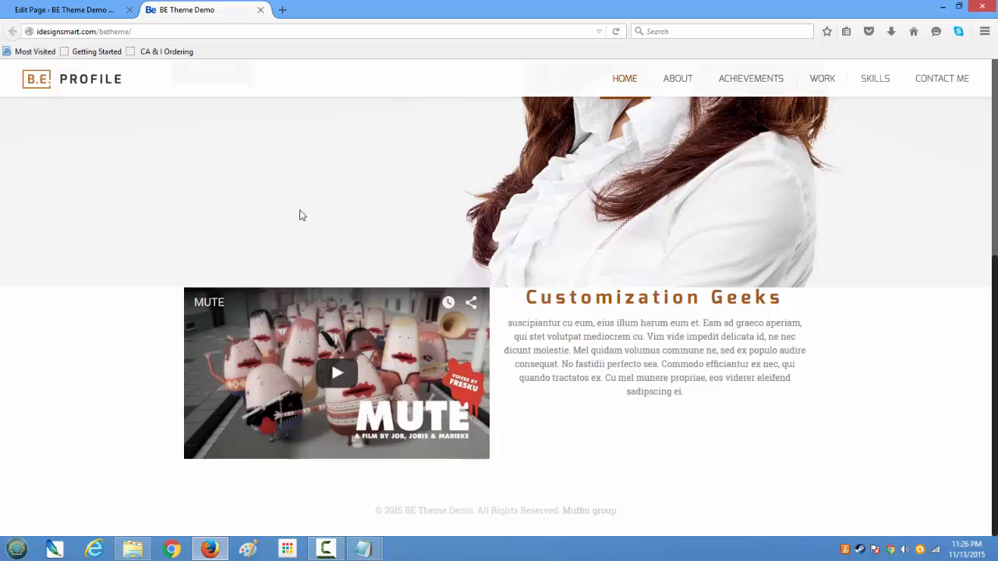
# - Return to the Home page editor and look at the settings of the existing wrap and its section
pyautogui.click(88, 11)
pyautogui.scroll(-7, 334, 296)
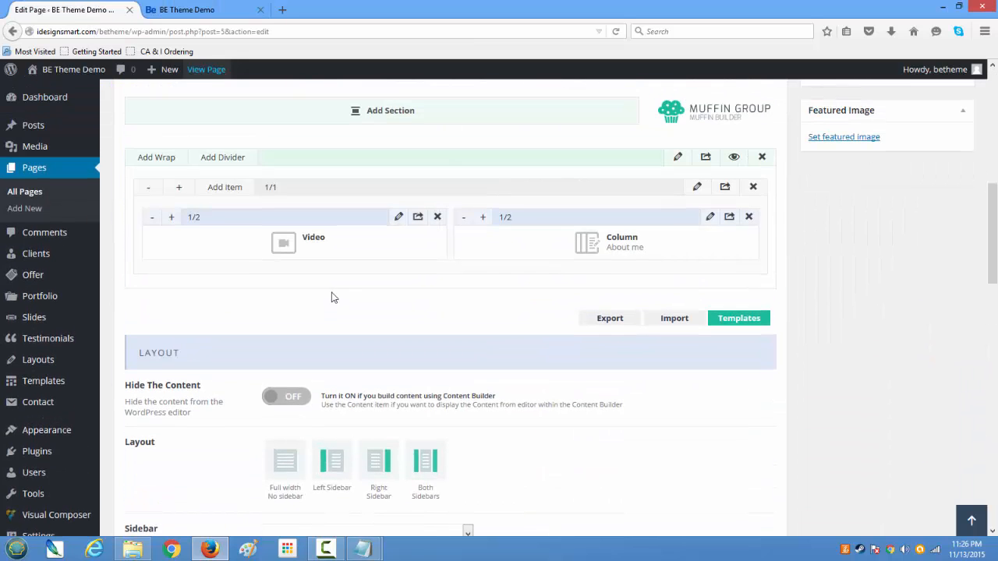
pyautogui.click(699, 188)
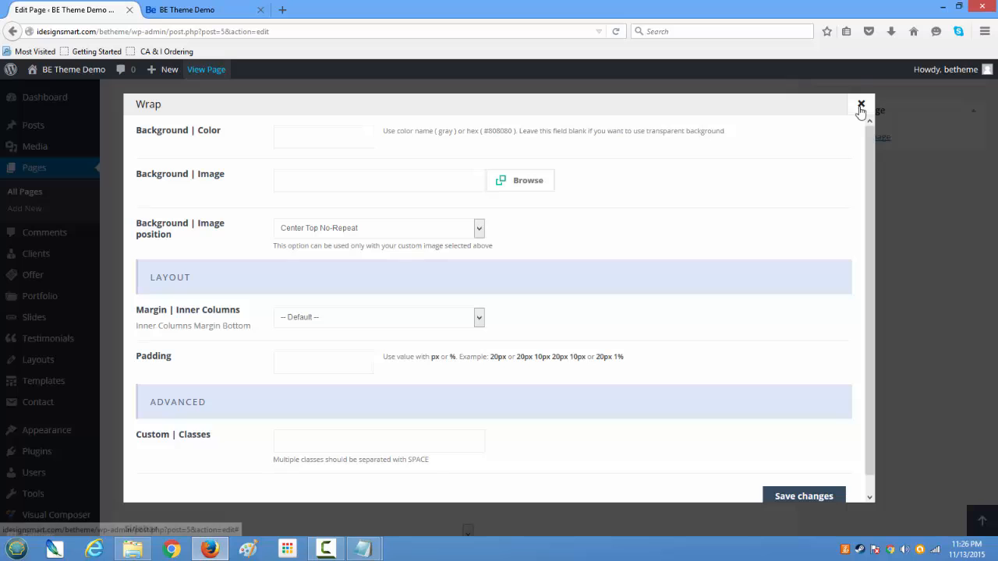
pyautogui.click(861, 103)
pyautogui.click(678, 158)
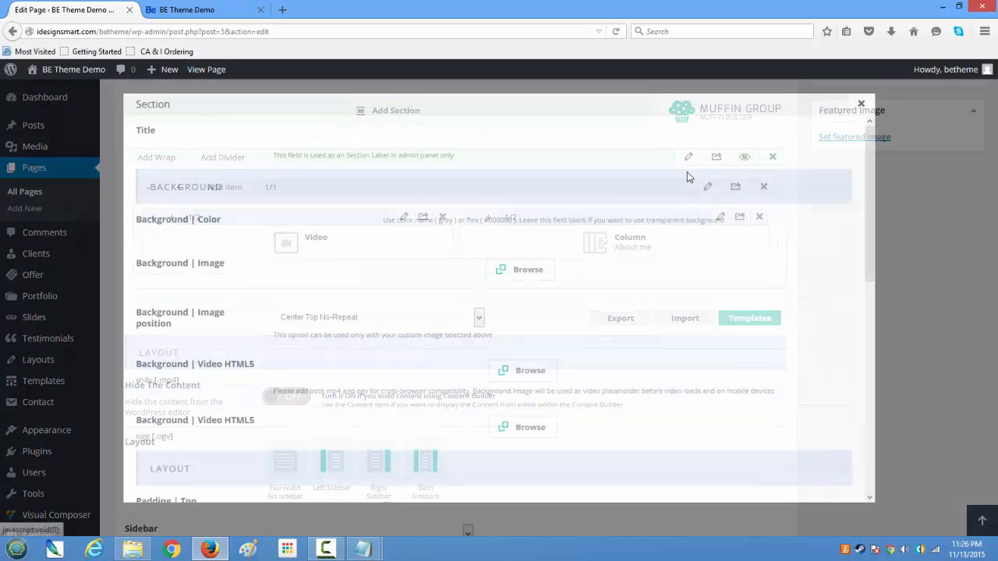
pyautogui.click(861, 104)
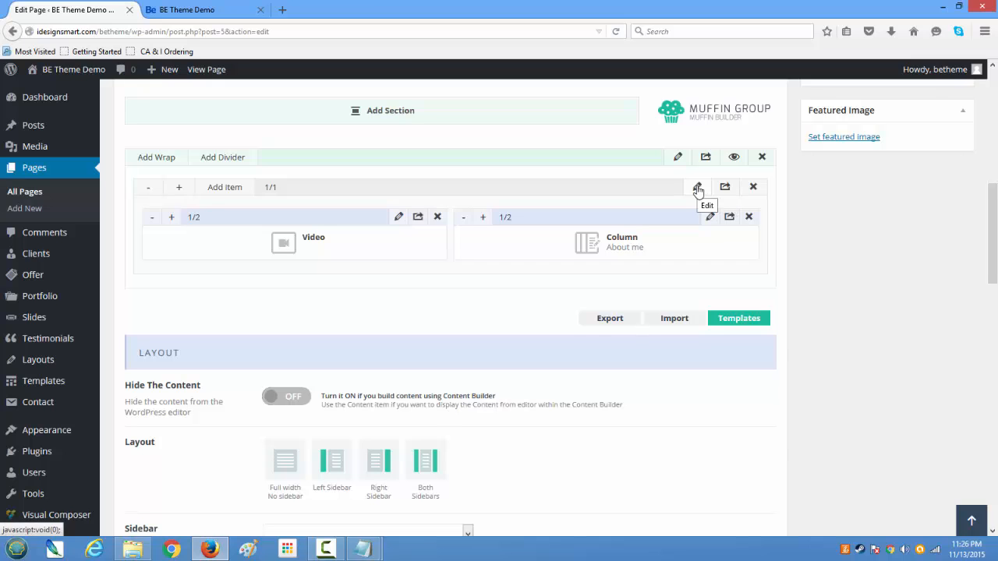
pyautogui.click(165, 159)
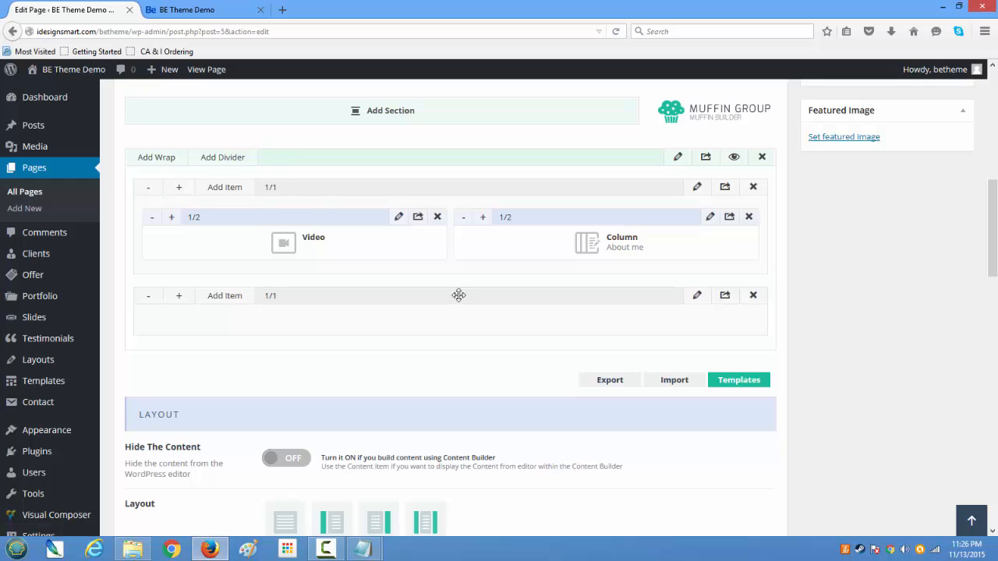
pyautogui.click(698, 299)
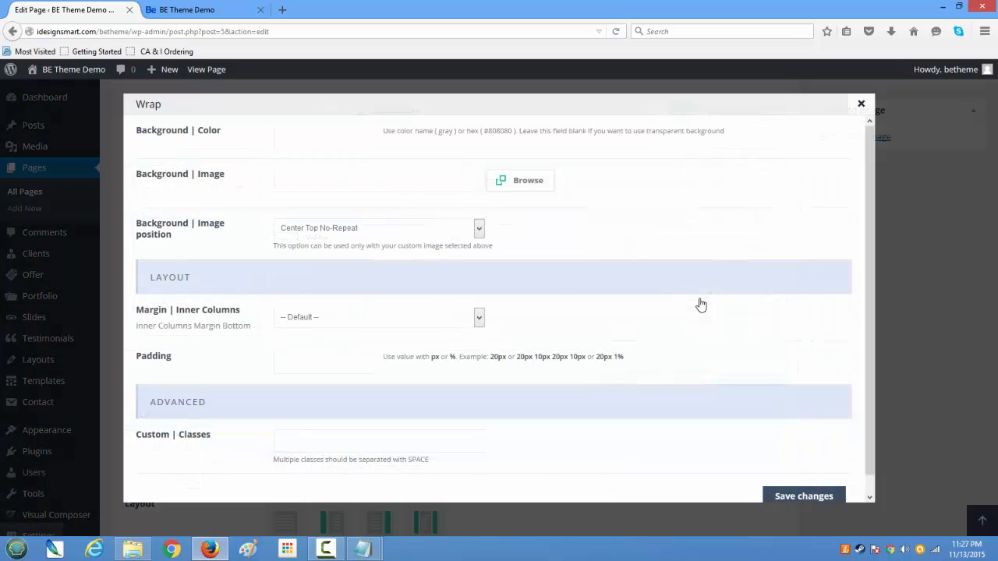
pyautogui.click(861, 105)
pyautogui.click(753, 296)
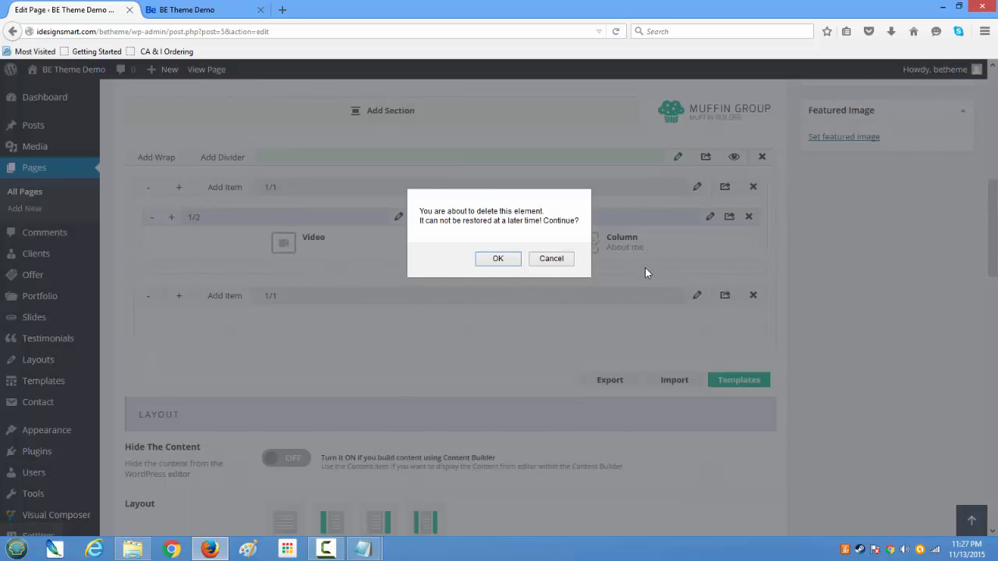
pyautogui.click(501, 259)
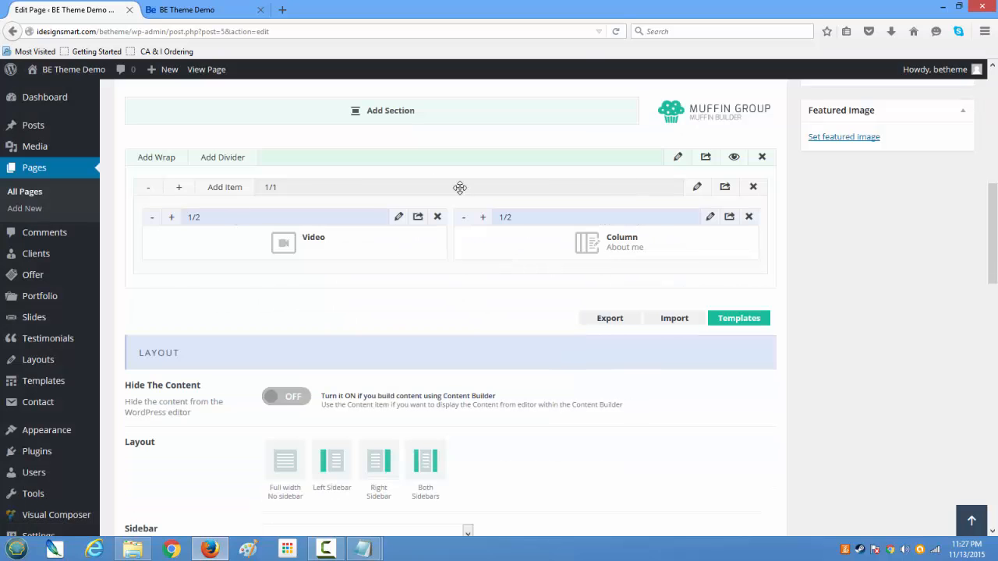
# - Increase the top padding of the section holding the video and column, and save the section's changes
pyautogui.click(678, 158)
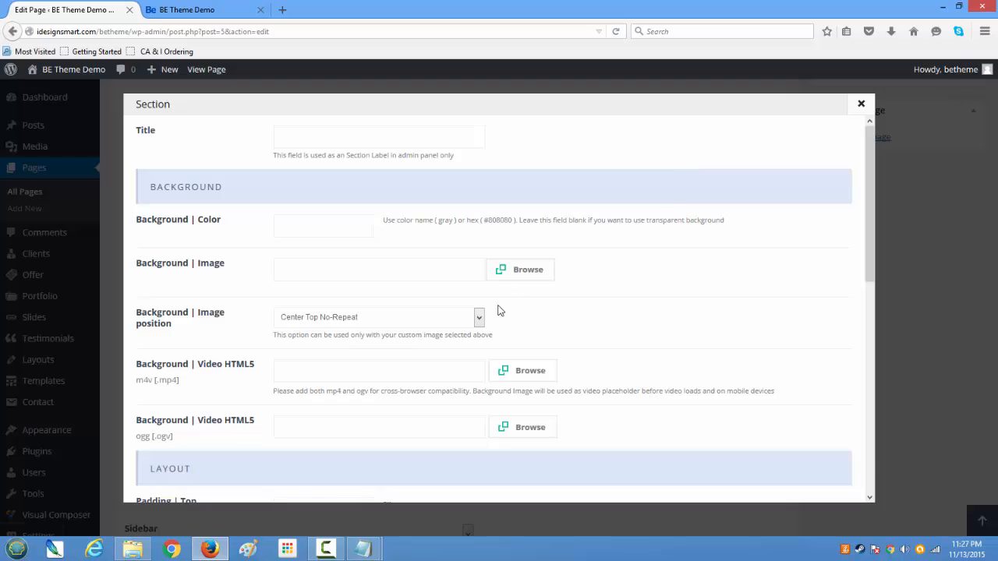
pyautogui.scroll(-3, 500, 311)
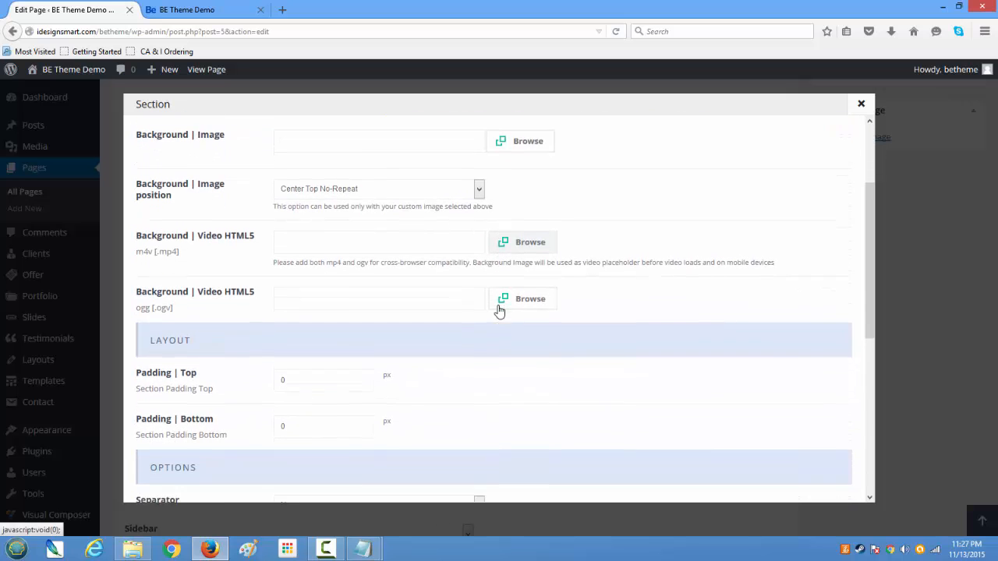
pyautogui.click(860, 104)
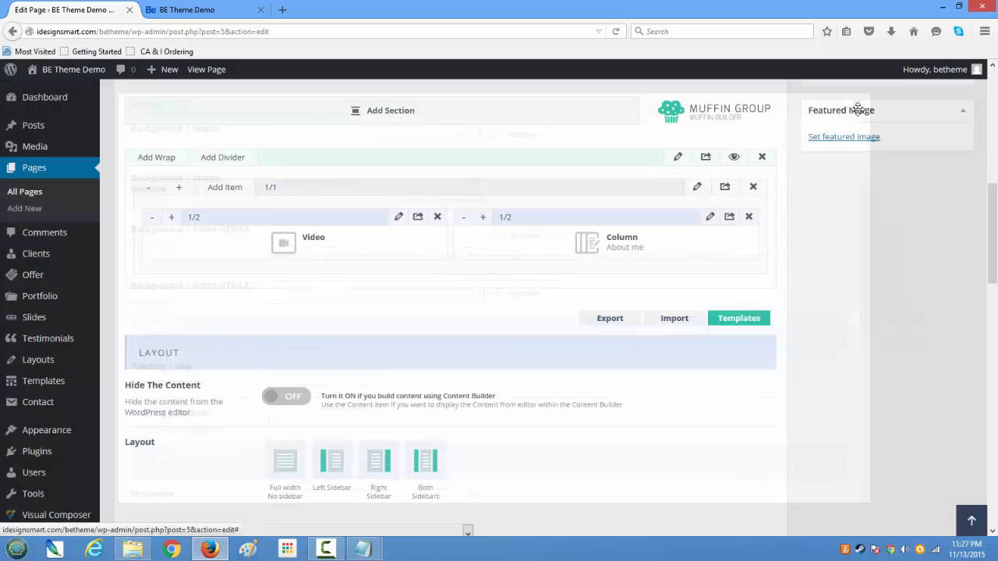
pyautogui.click(679, 161)
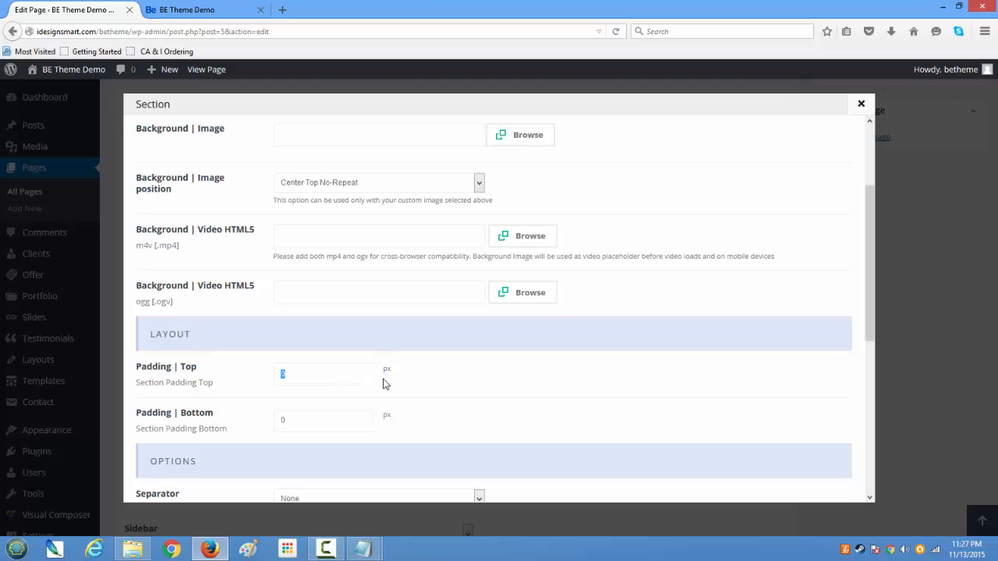
pyautogui.scroll(-5, 425, 340)
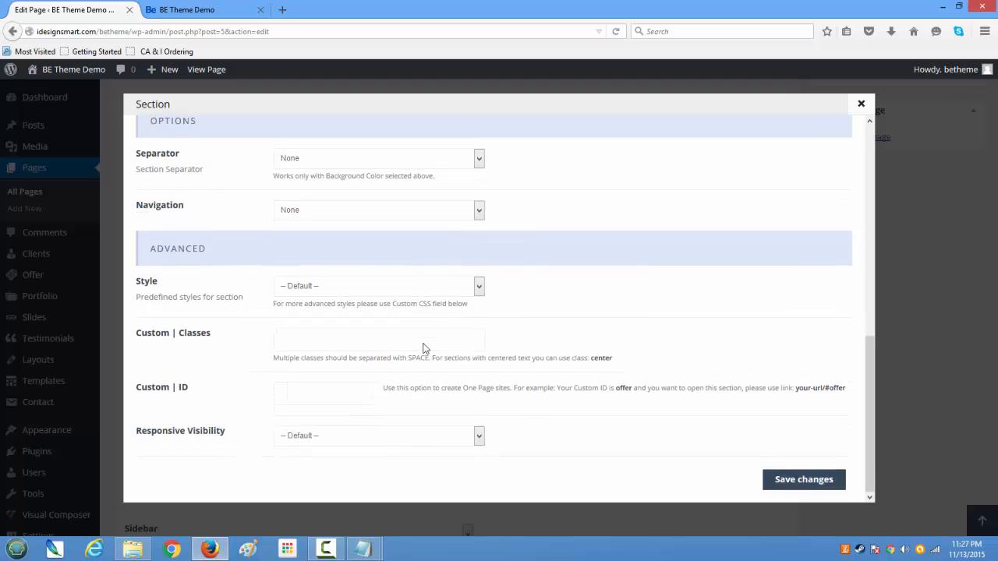
pyautogui.click(806, 479)
# - Update the Home page and reload its live version to check the spacing above the video and text
pyautogui.scroll(5, 688, 426)
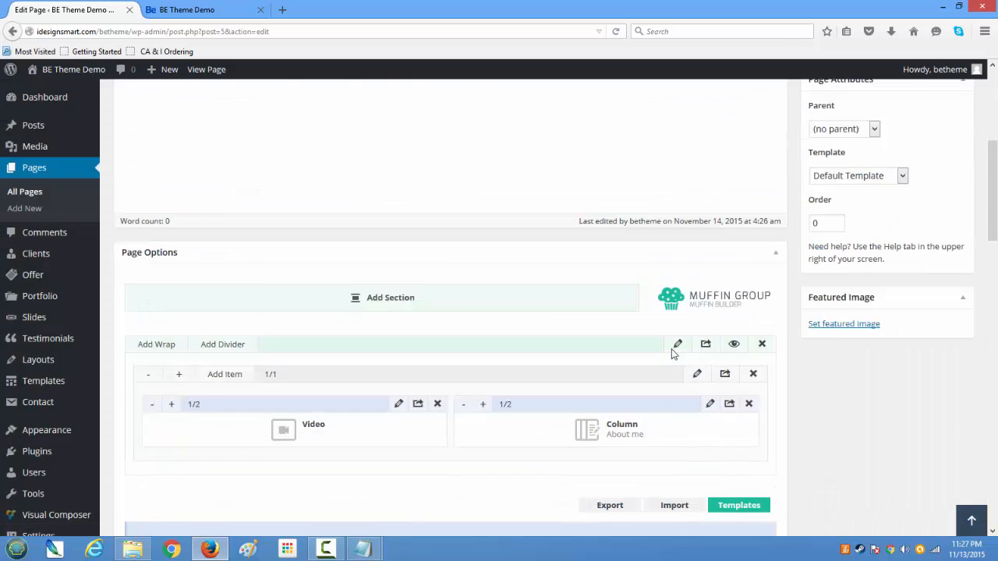
pyautogui.click(946, 279)
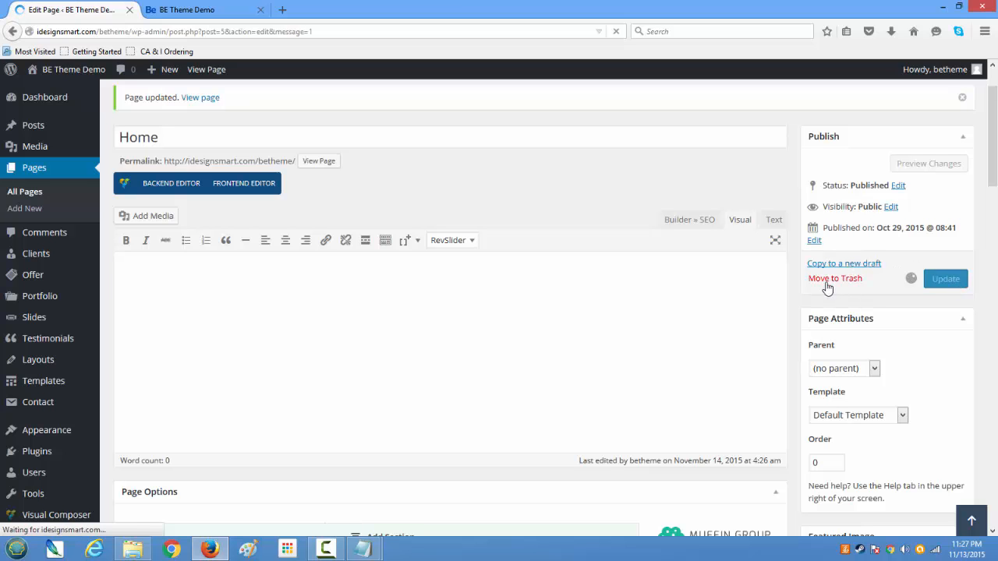
pyautogui.click(187, 9)
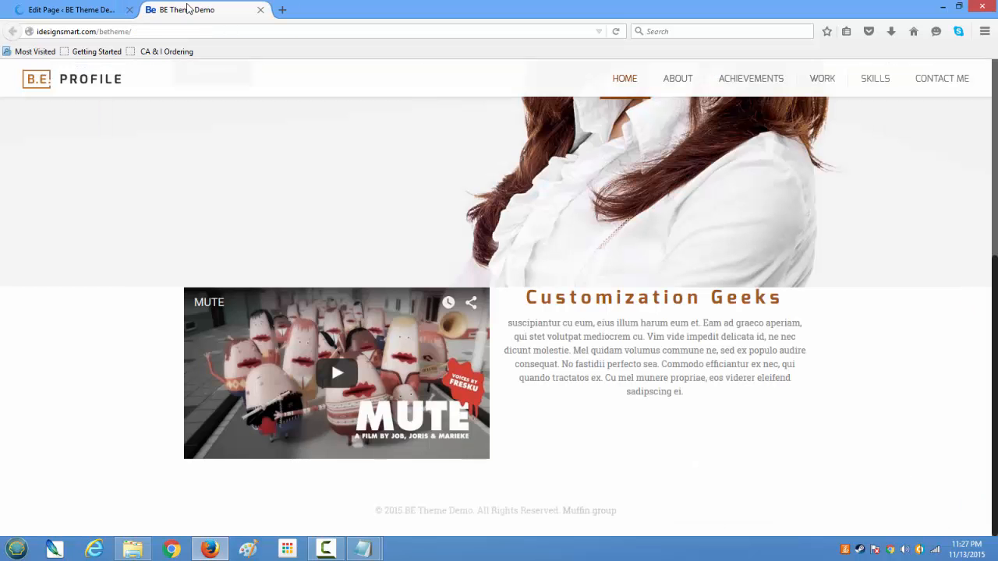
pyautogui.click(615, 32)
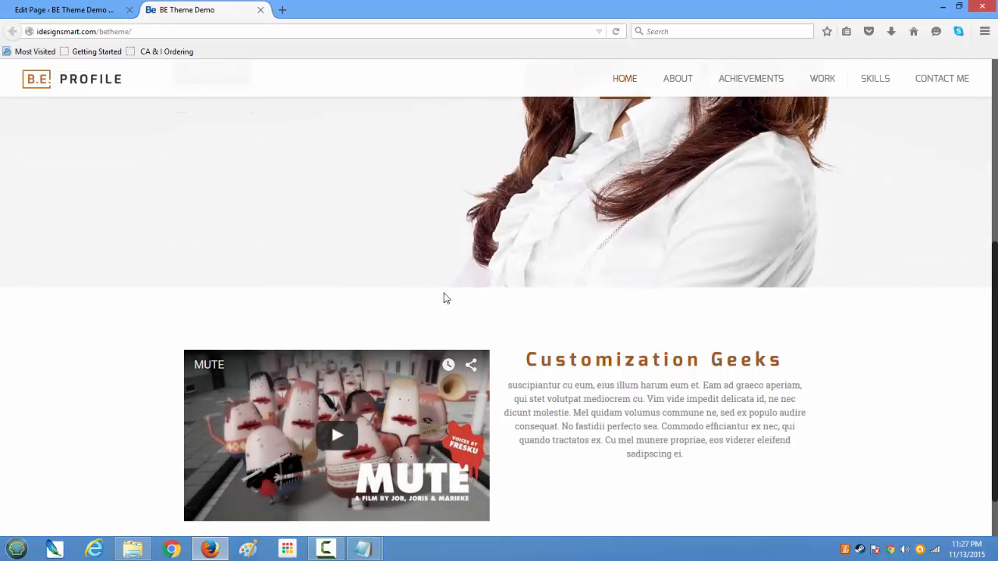
pyautogui.scroll(-2, 440, 325)
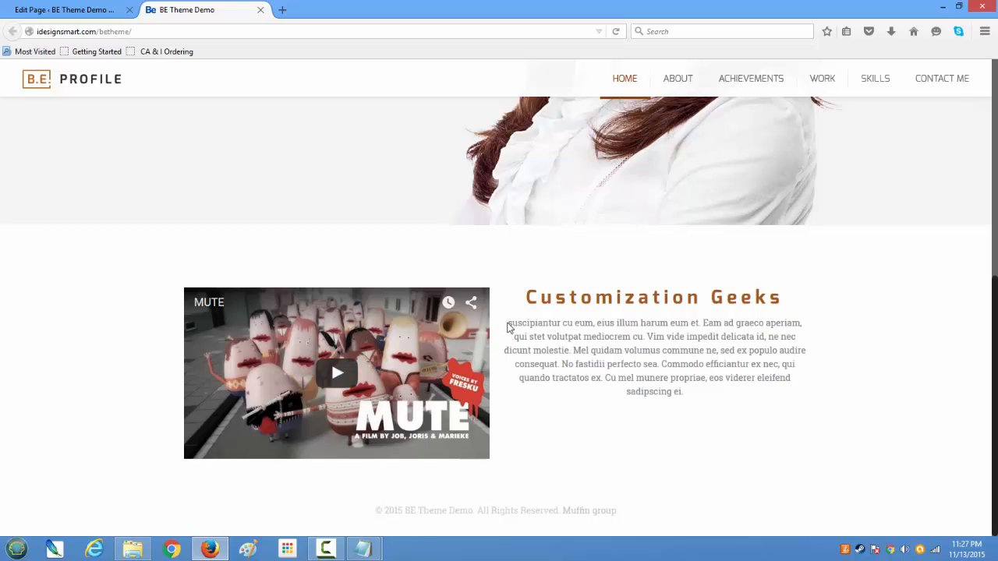
pyautogui.moveTo(509, 324); pyautogui.dragTo(700, 400)
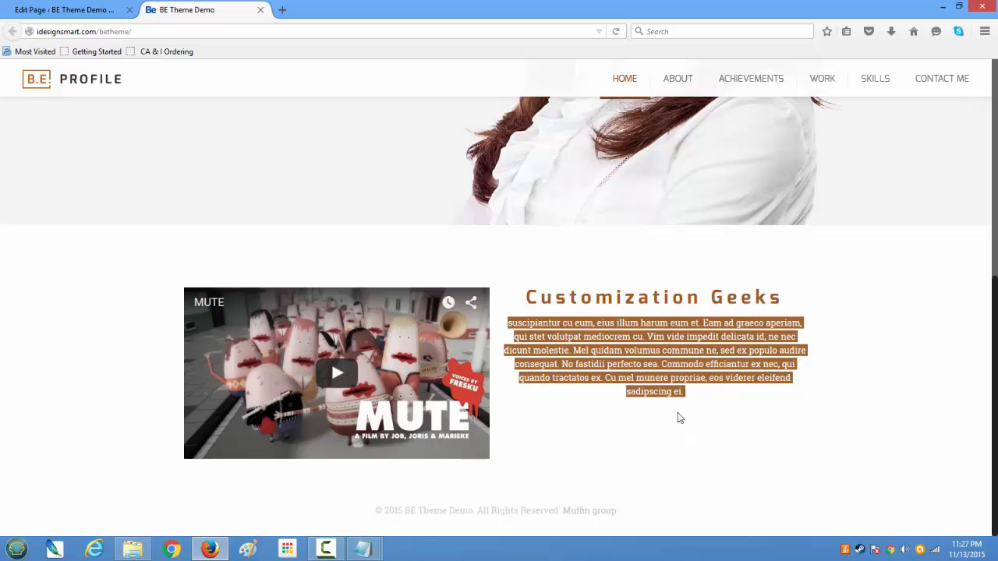
# - Return to the Home page editor and add a second wrap to the section below the video and column
pyautogui.click(89, 10)
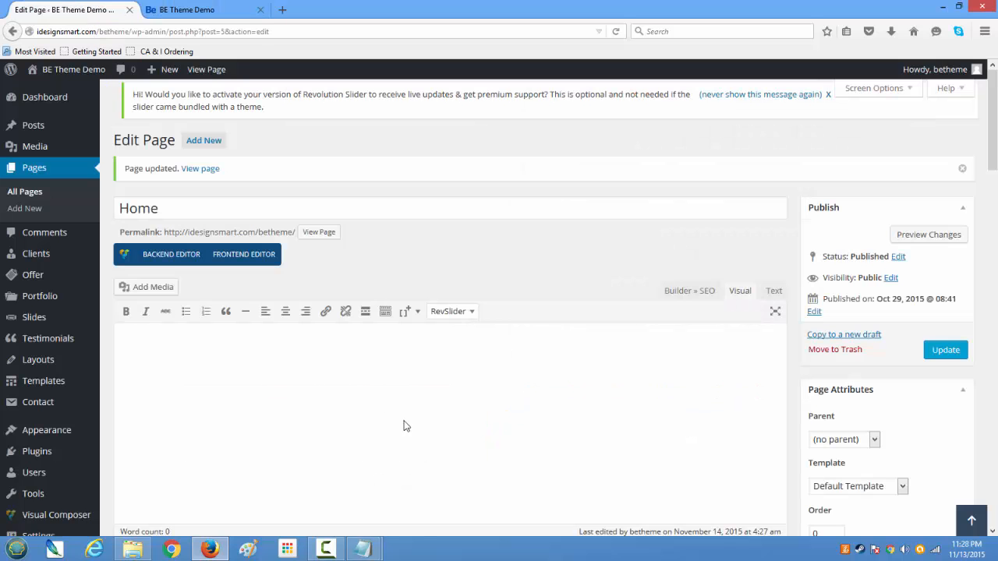
pyautogui.scroll(-3, 397, 405)
pyautogui.scroll(-3, 393, 394)
pyautogui.scroll(3, 393, 399)
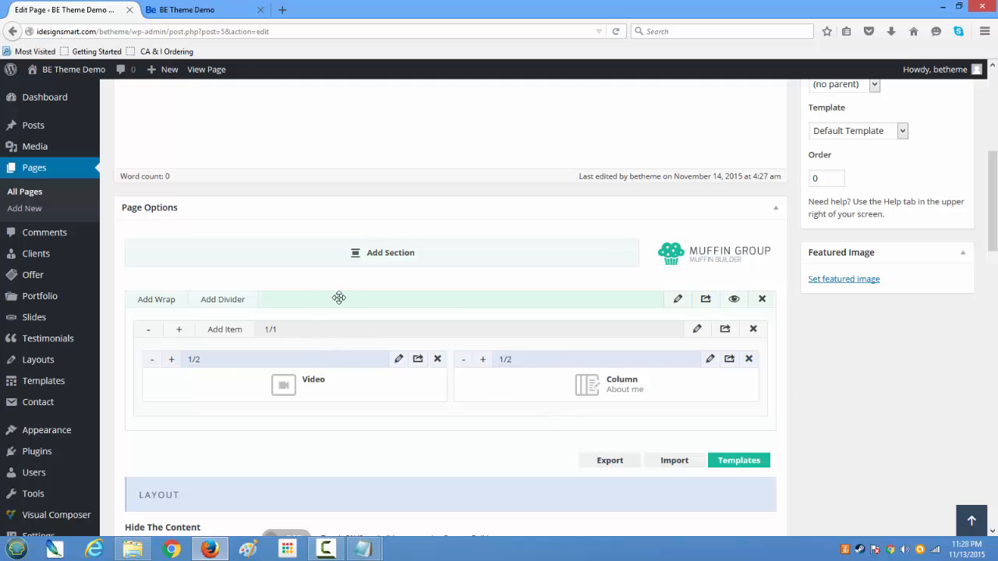
pyautogui.click(150, 303)
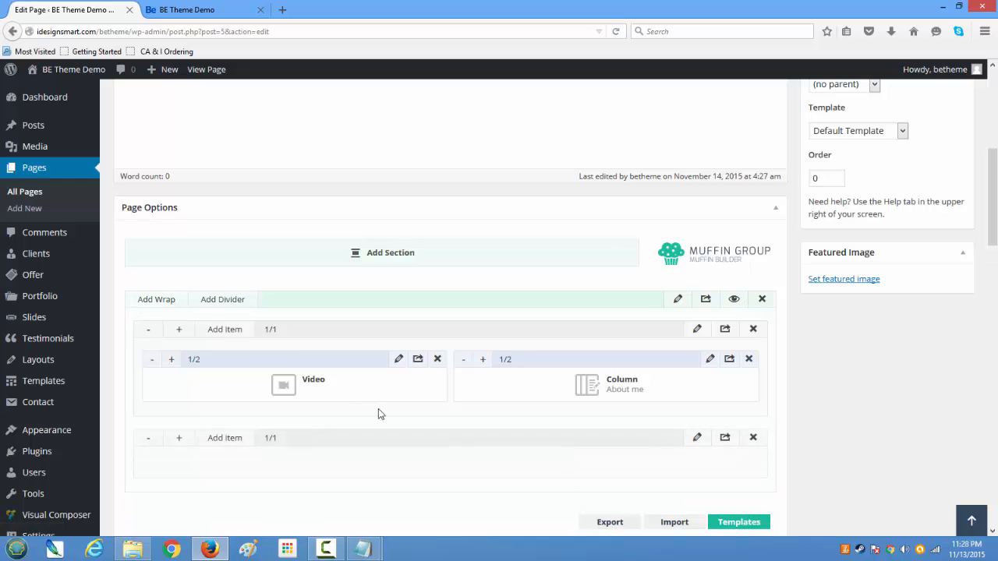
# - Add a Visual Editor item to the new empty wrap and widen it to 1/2
pyautogui.scroll(-5, 522, 466)
pyautogui.scroll(1, 483, 413)
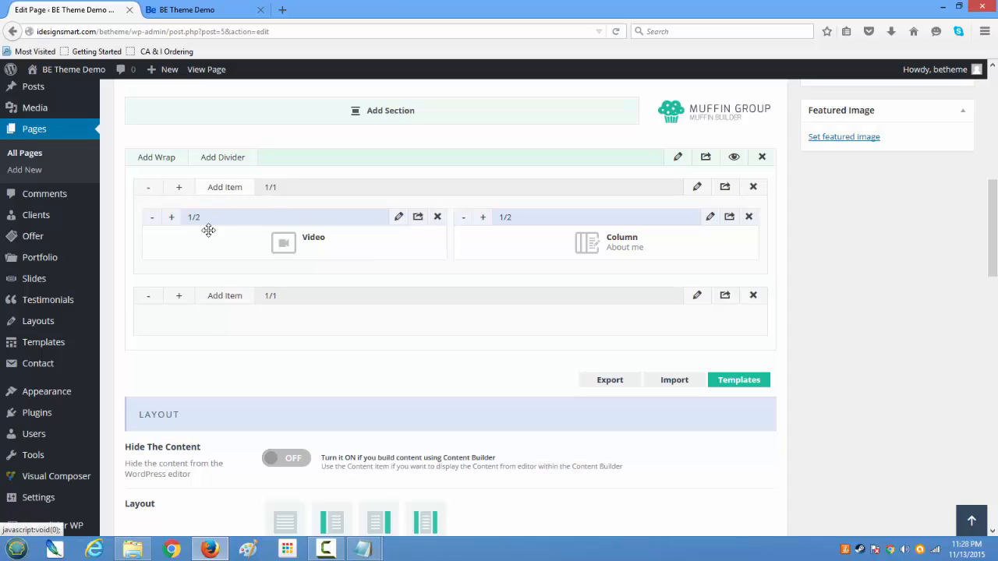
pyautogui.click(222, 297)
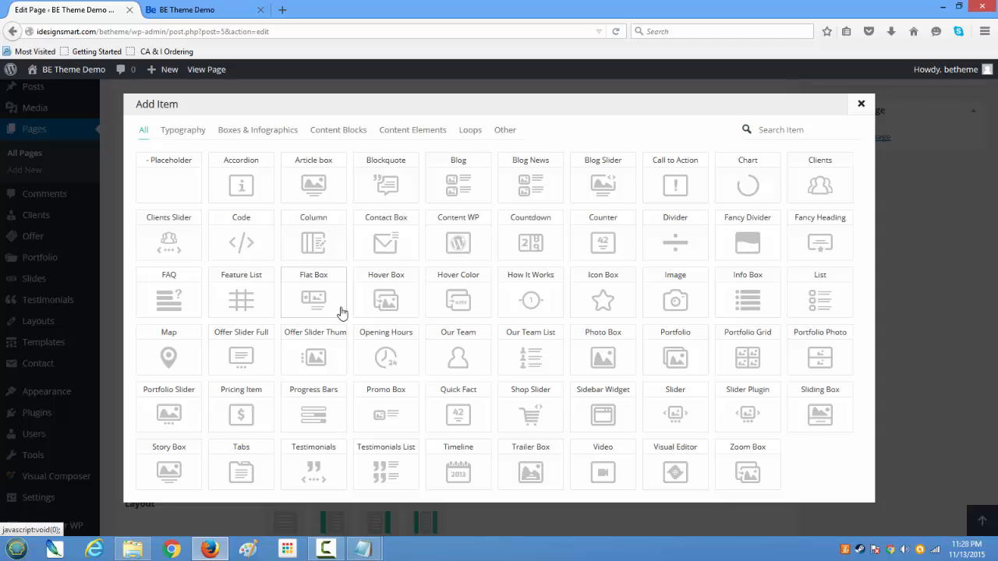
pyautogui.click(675, 471)
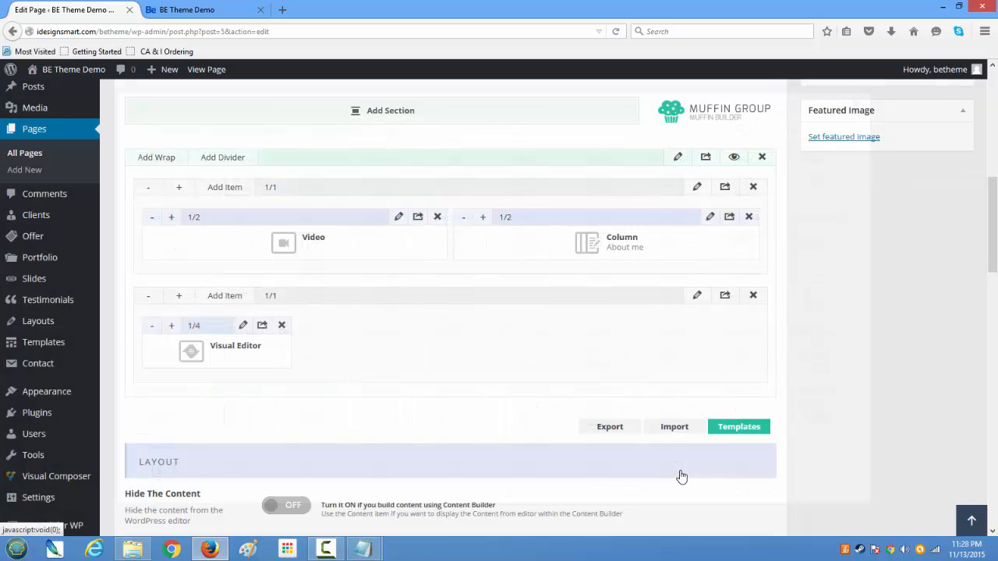
pyautogui.click(172, 326)
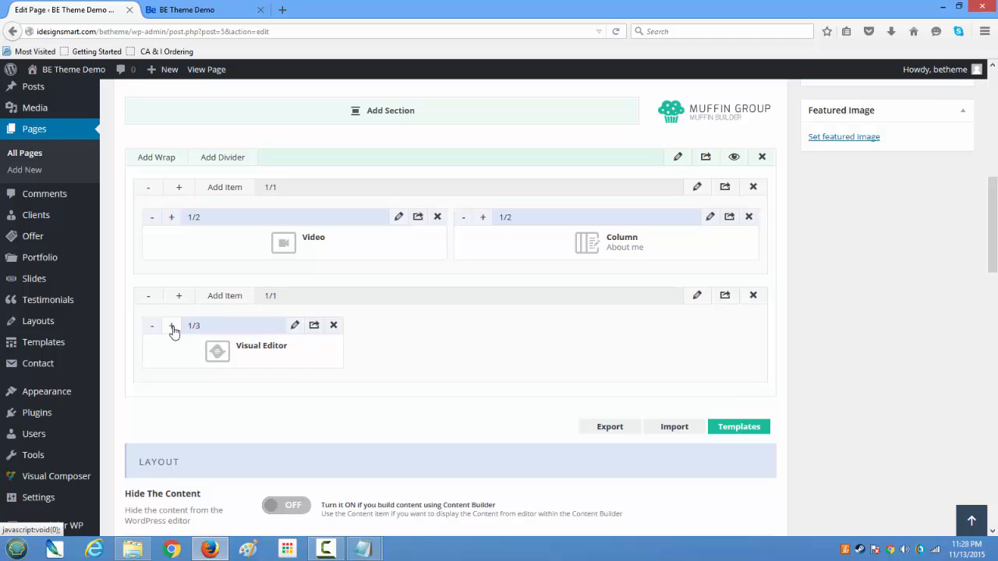
pyautogui.click(173, 325)
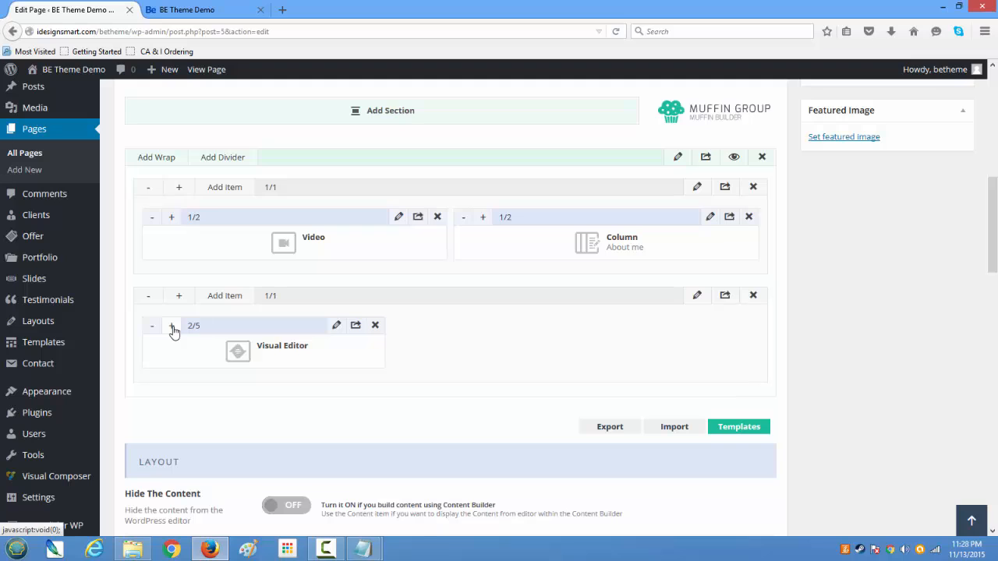
pyautogui.click(172, 326)
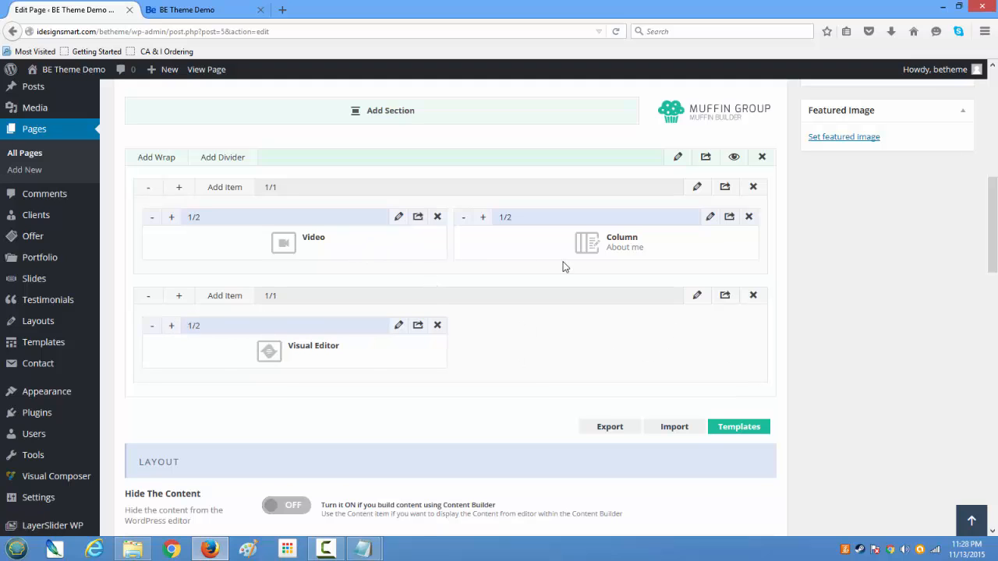
# - Add a Map item beside the Visual Editor in the second wrap and widen it to 1/2
pyautogui.click(224, 296)
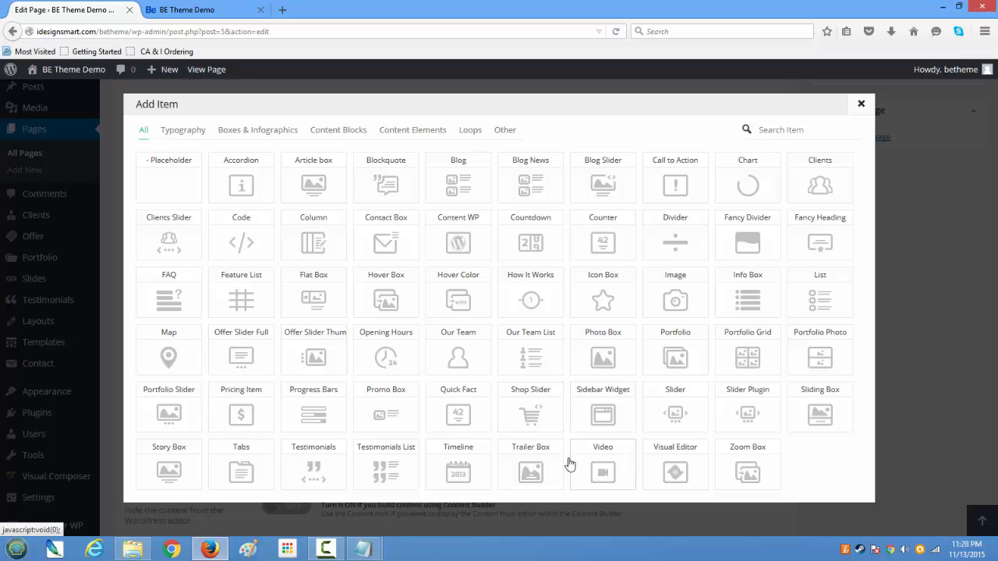
pyautogui.click(171, 357)
pyautogui.click(484, 326)
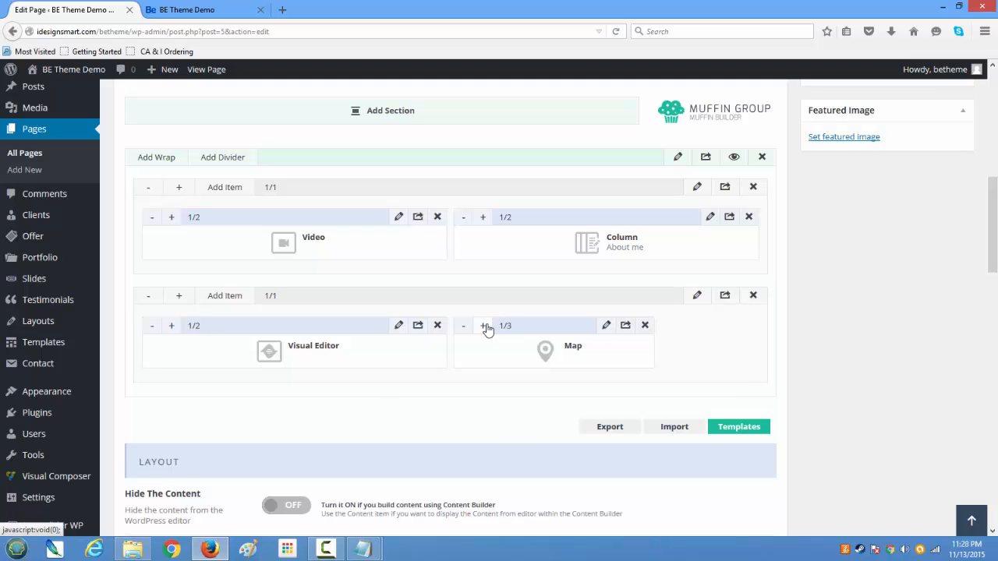
pyautogui.click(484, 325)
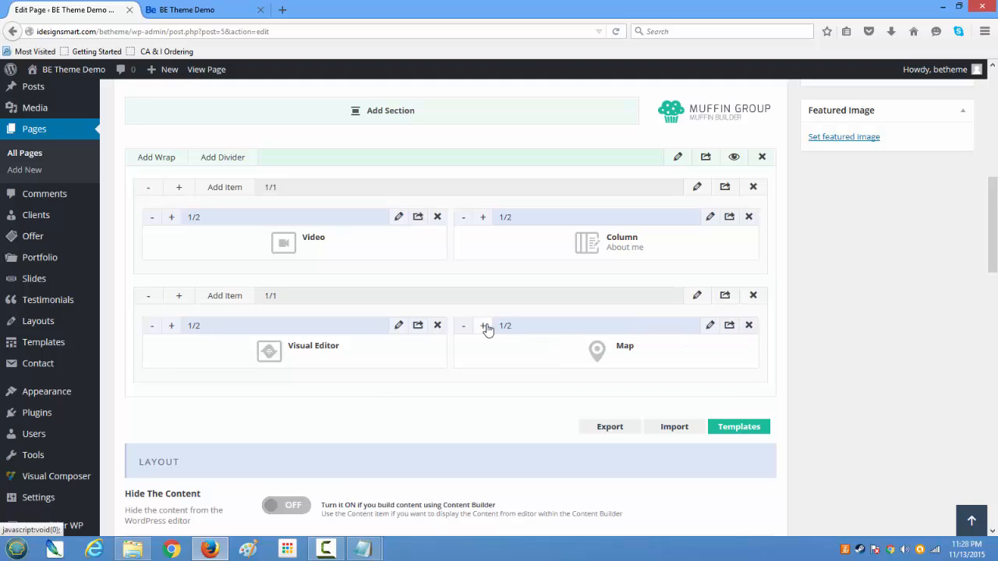
# - Try the Map item at 3/5 width, and return it to 1/2
pyautogui.click(484, 326)
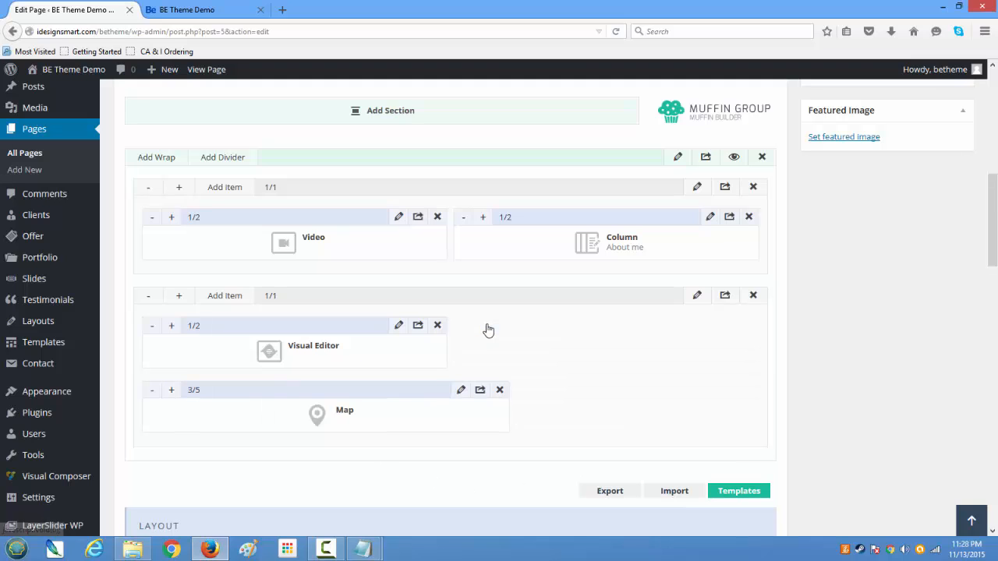
pyautogui.click(152, 391)
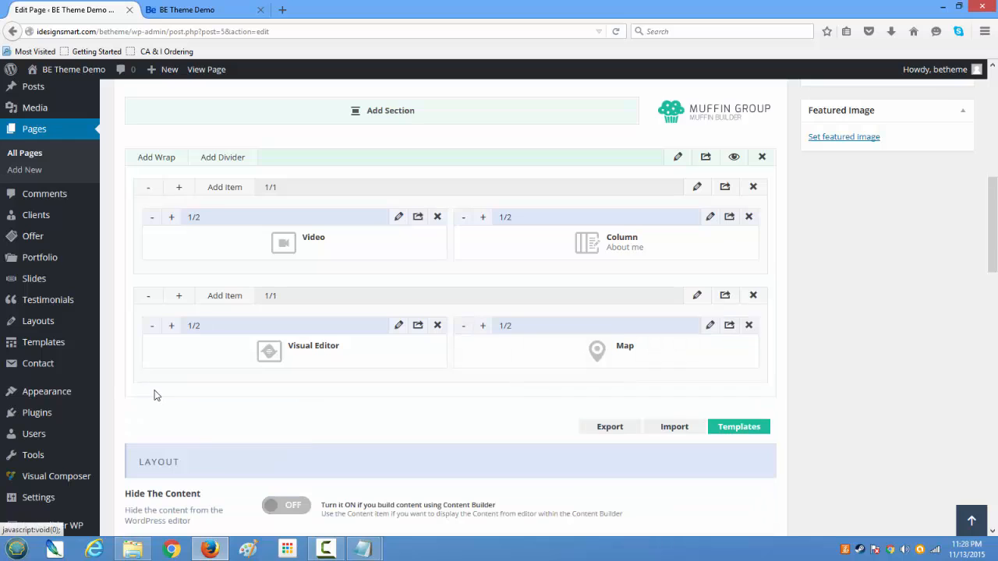
# - Copy the selected placeholder paragraphs from Notepad into the content of the second wrap's Visual Editor item
pyautogui.click(399, 329)
pyautogui.moveTo(362, 548)
pyautogui.click(444, 490)
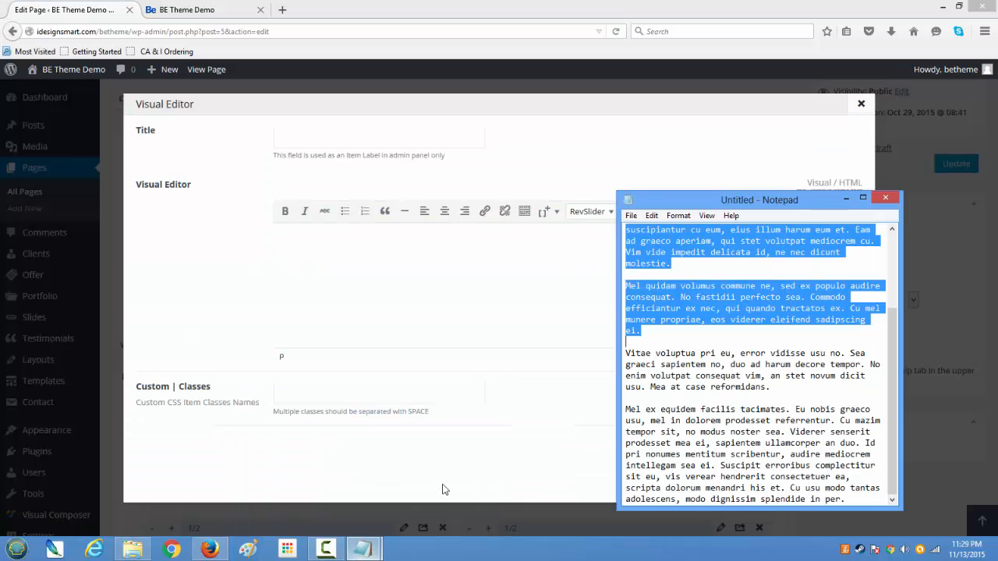
pyautogui.rightClick(637, 297)
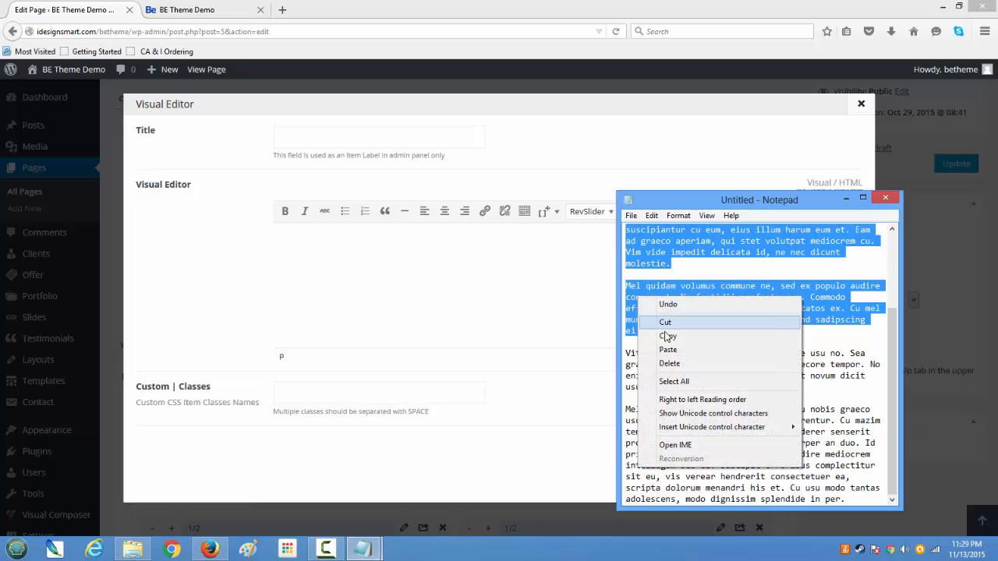
pyautogui.click(669, 335)
pyautogui.click(413, 267)
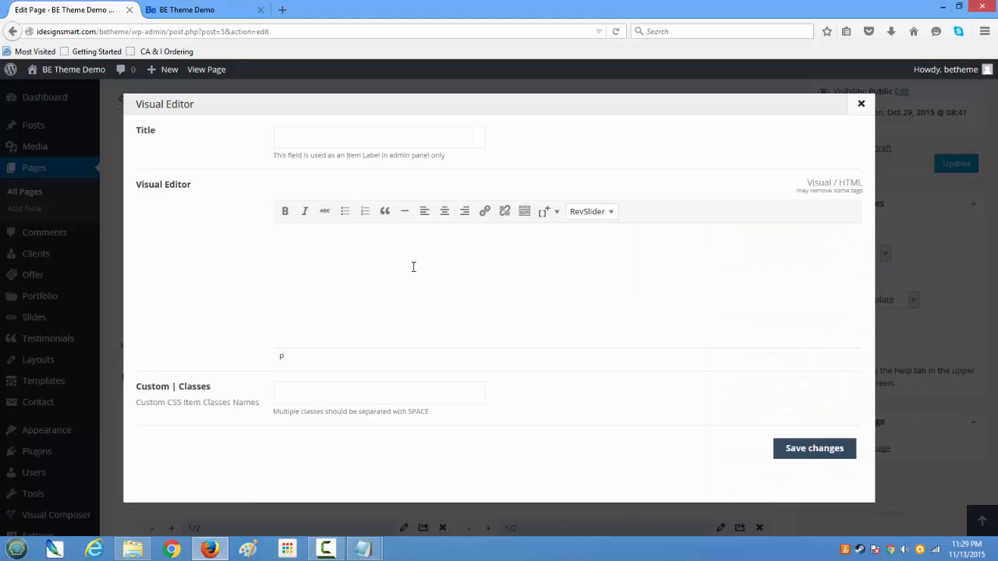
pyautogui.hotkey('ctrl', 'v')
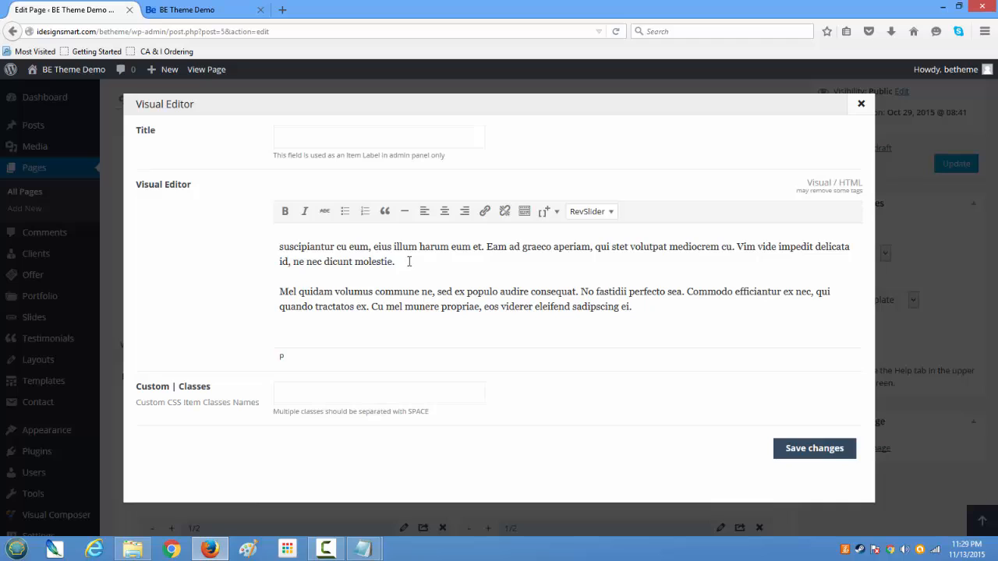
# - Title the Visual Editor item "Some More Interesting Text" and switch its content to HTML view
pyautogui.click(384, 137)
pyautogui.write('Some More Interesting Text')
pyautogui.click(841, 188)
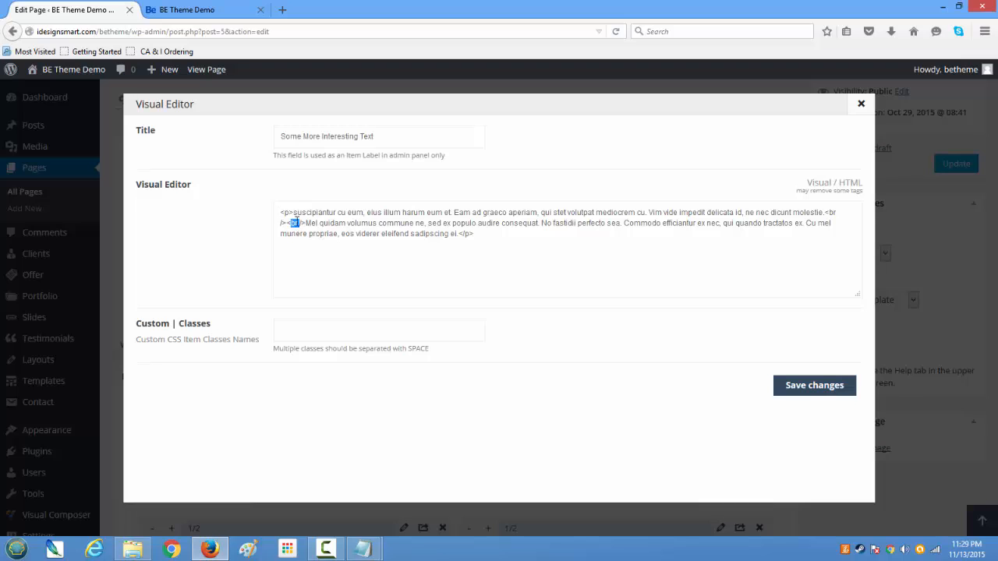
# - Move the title text out of the title field into an <h2> heading above the HTML paragraph, and save the item
pyautogui.moveTo(382, 136); pyautogui.dragTo(224, 132)
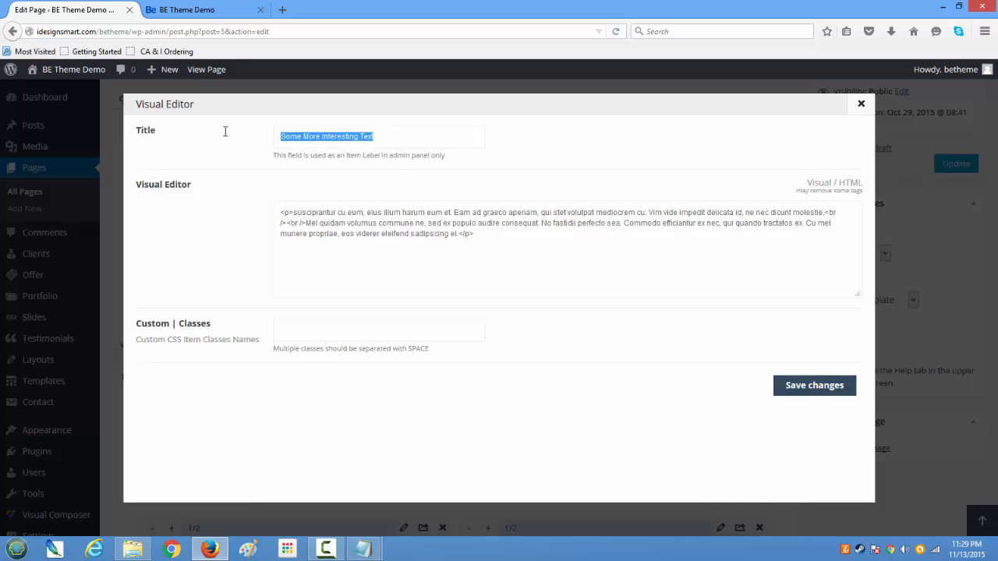
pyautogui.press('BackSpace')
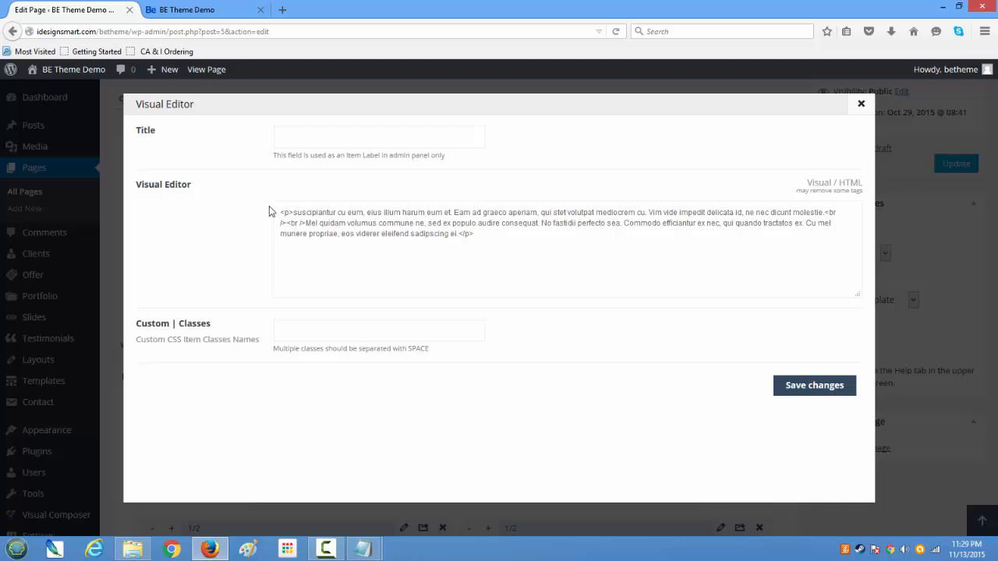
pyautogui.press('Return')
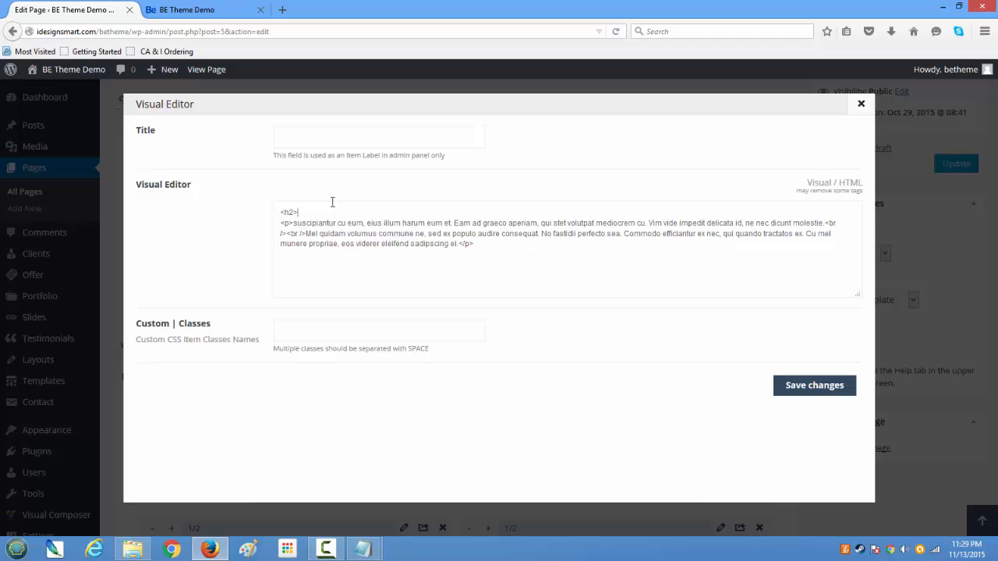
pyautogui.write('<h2>')
pyautogui.hotkey('ctrl', 'v')
pyautogui.click(800, 387)
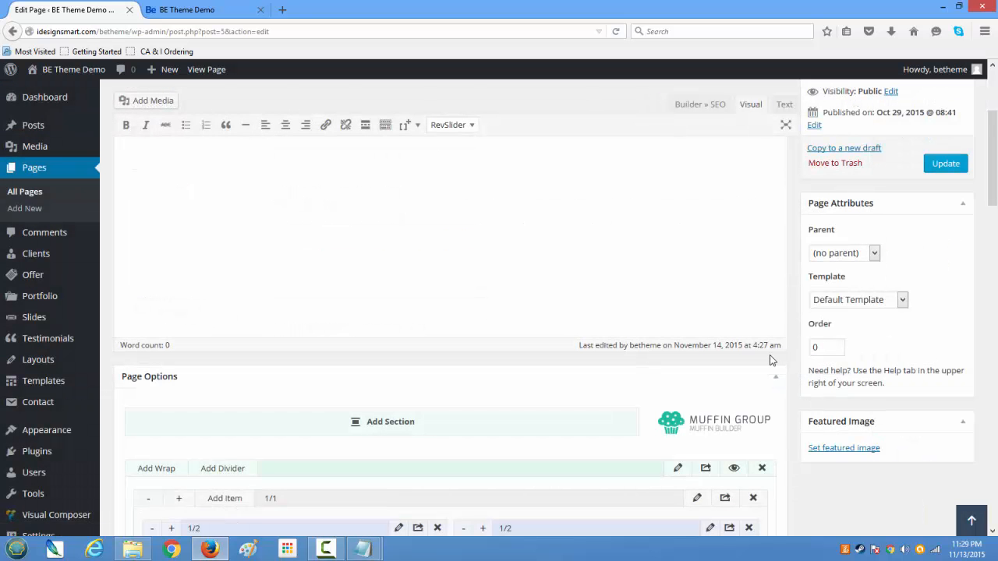
# - Open the Map item's settings and review the available options from the coordinates down to the contact box fields
pyautogui.scroll(-5, 770, 359)
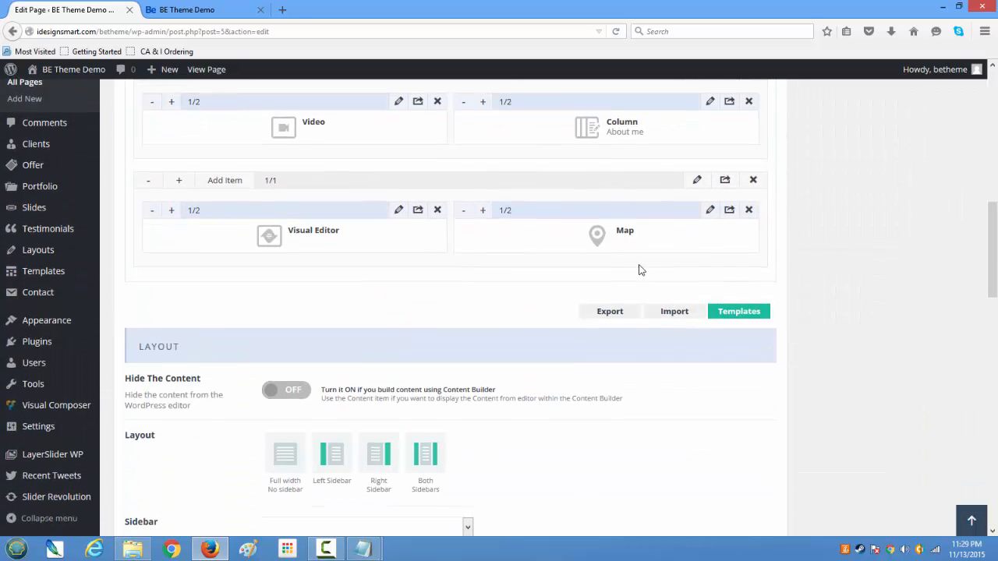
pyautogui.click(710, 210)
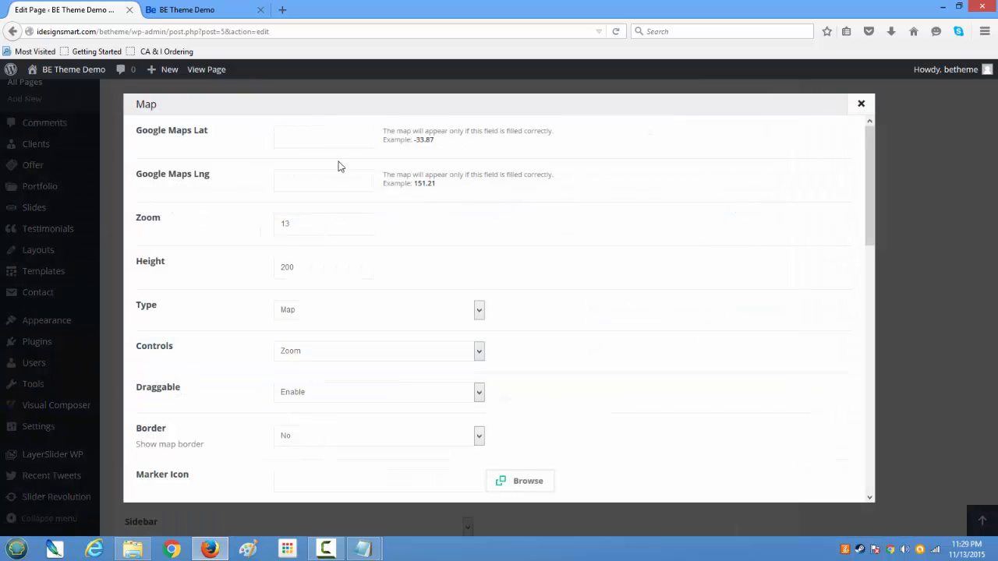
pyautogui.scroll(-6, 379, 274)
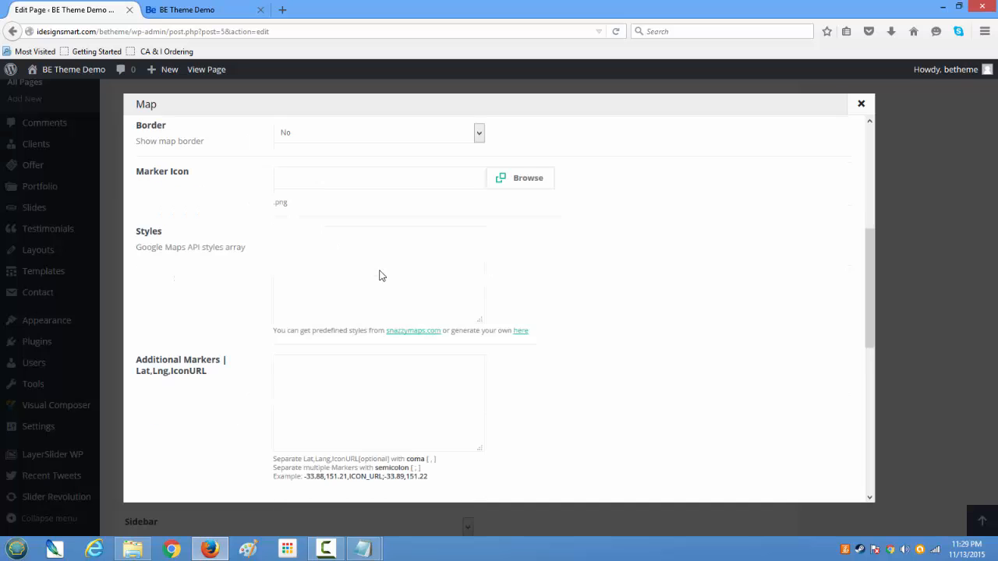
pyautogui.scroll(-5, 381, 276)
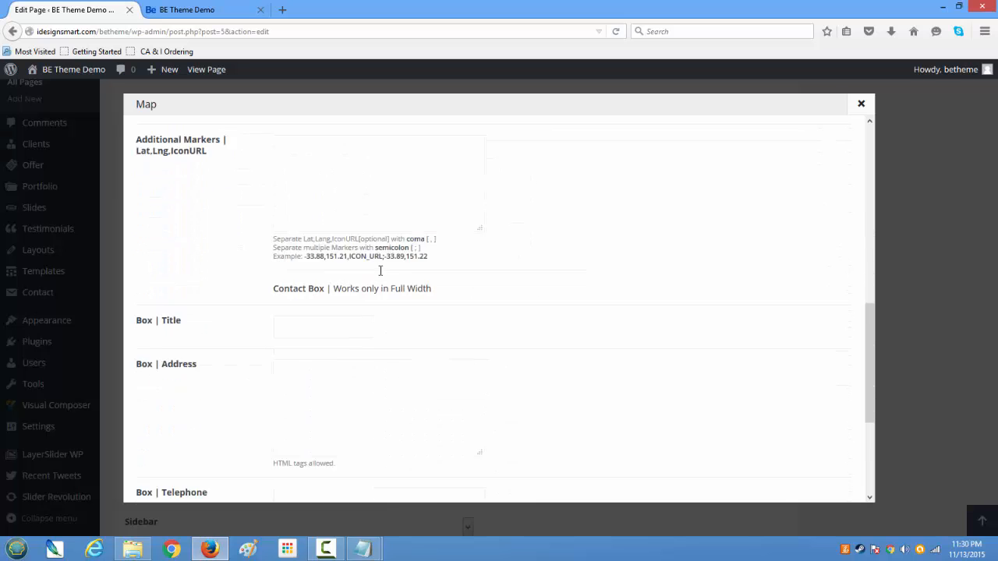
pyautogui.scroll(-5, 381, 273)
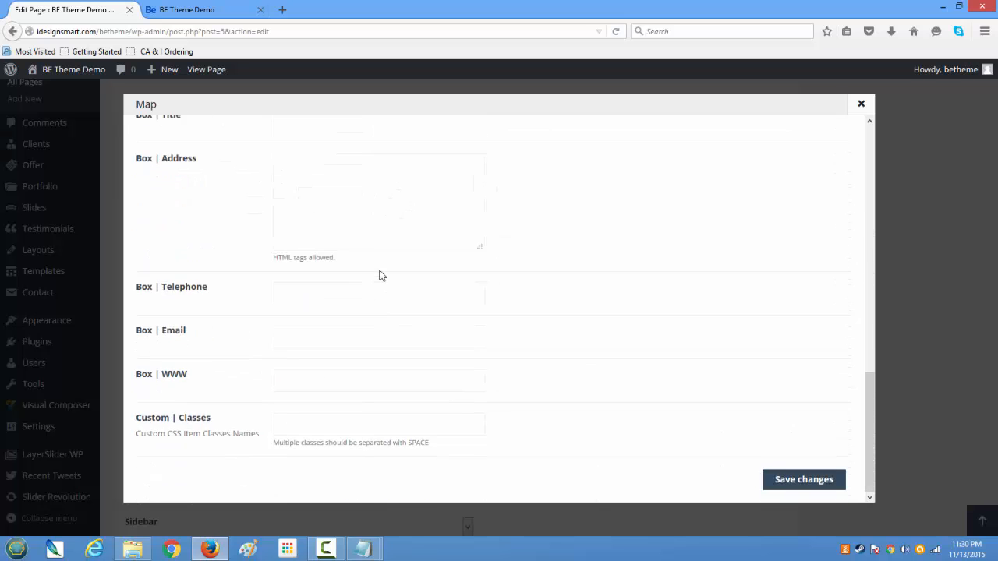
pyautogui.scroll(12, 380, 274)
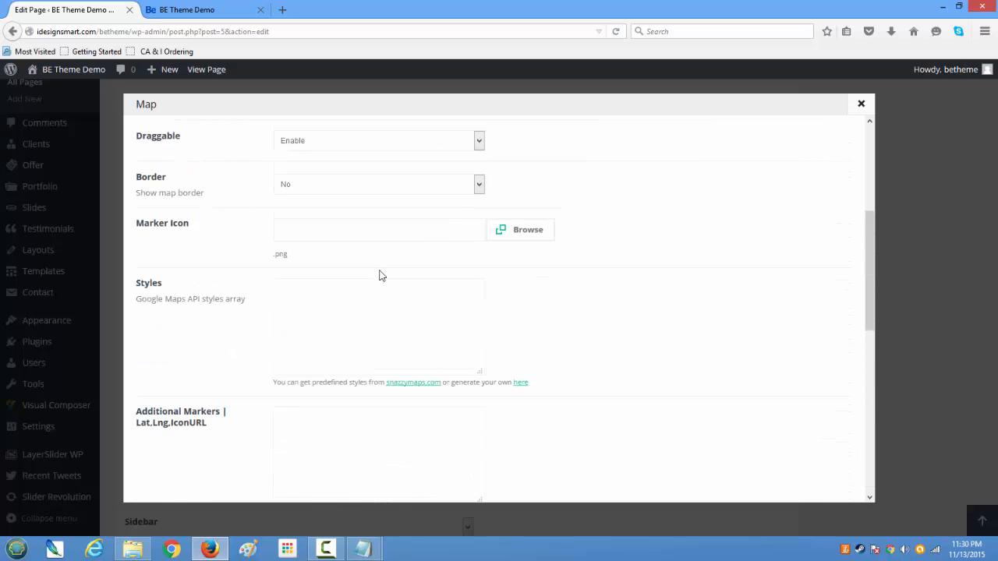
pyautogui.scroll(1, 381, 276)
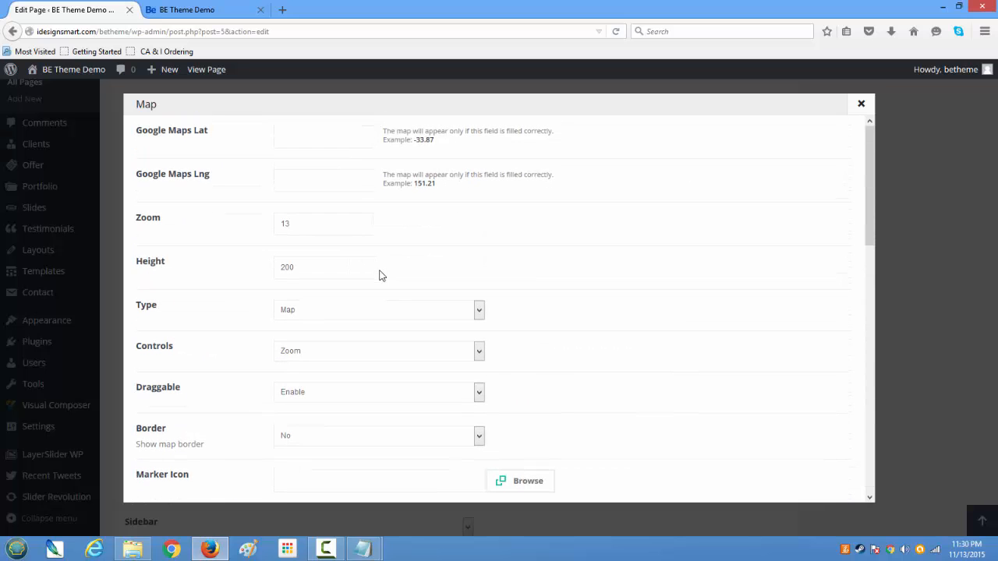
# - Fill the map's latitude with the example value -33.87 and its longitude with the example value 151.21
pyautogui.moveTo(434, 139); pyautogui.dragTo(413, 139)
pyautogui.rightClick(419, 141)
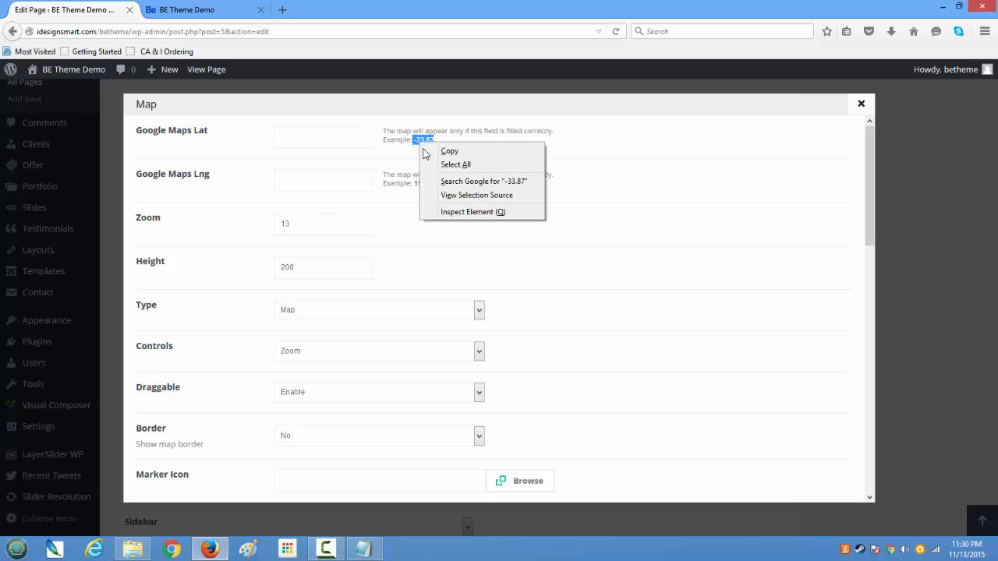
pyautogui.click(438, 149)
pyautogui.click(335, 134)
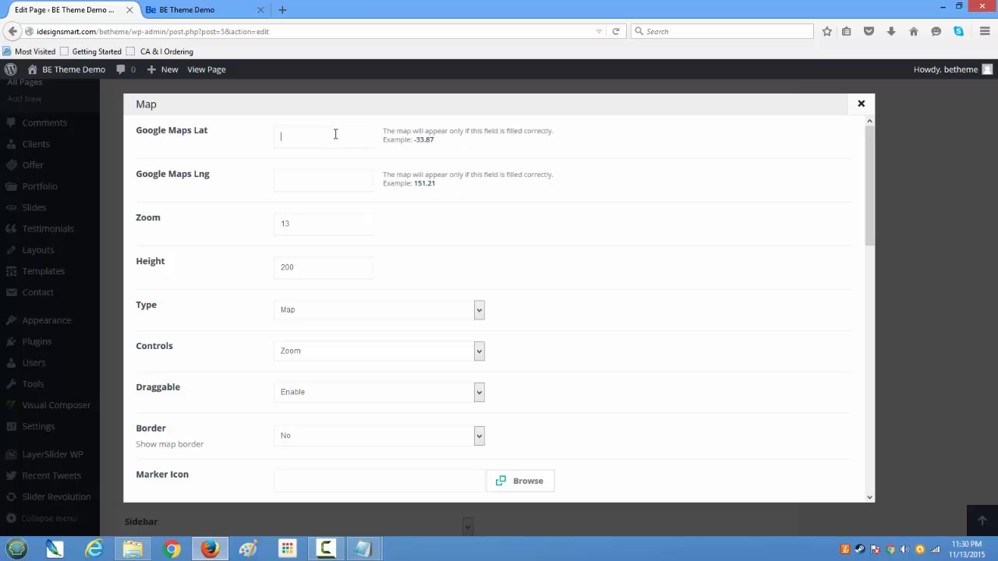
pyautogui.hotkey('ctrl', 'v')
pyautogui.moveTo(435, 185); pyautogui.dragTo(414, 184)
pyautogui.click(337, 182)
pyautogui.hotkey('ctrl', 'v')
# - Examine the Map item's height value and its remaining display, marker, style and contact box options
pyautogui.hotkey('ctrl', 'a')
pyautogui.click(311, 270)
pyautogui.hotkey('ctrl', 'a')
pyautogui.scroll(-3, 424, 342)
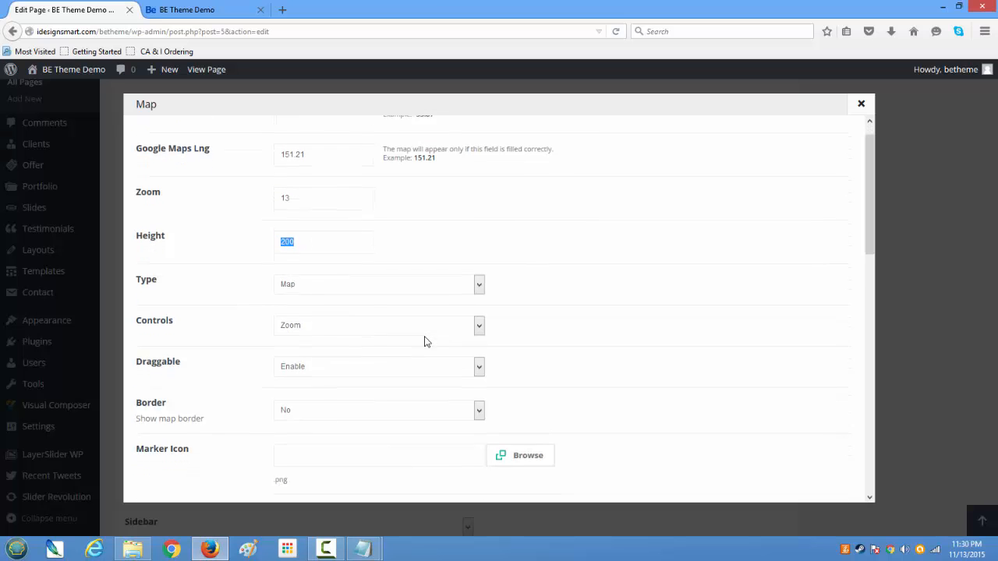
pyautogui.scroll(-3, 424, 341)
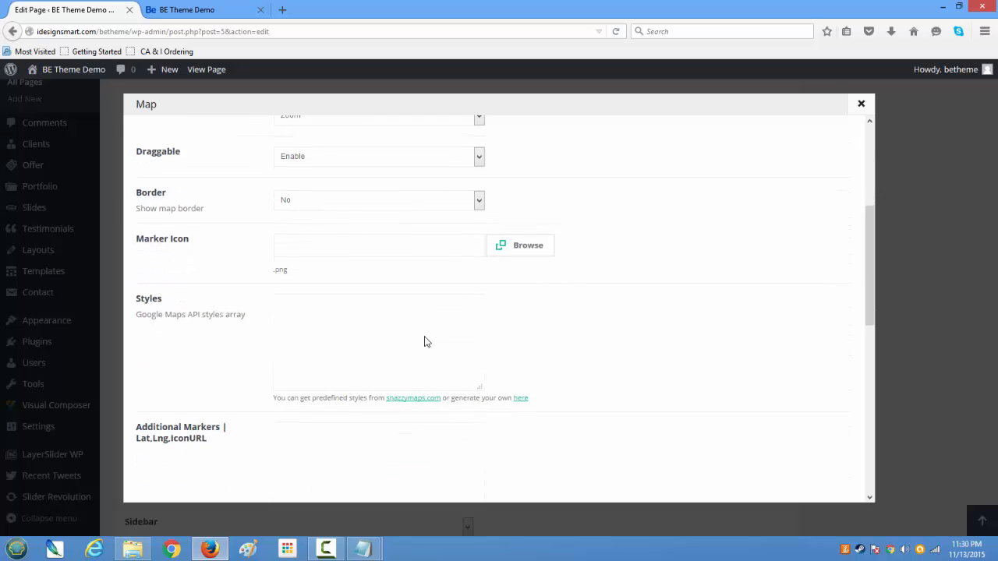
pyautogui.scroll(-1, 424, 337)
pyautogui.scroll(-5, 424, 337)
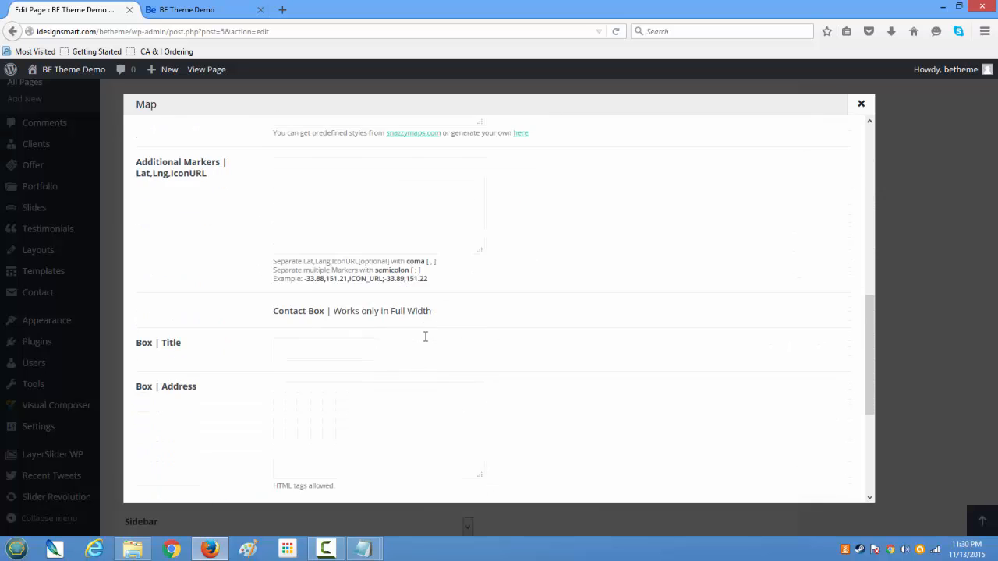
pyautogui.scroll(-4, 426, 342)
pyautogui.scroll(9, 425, 338)
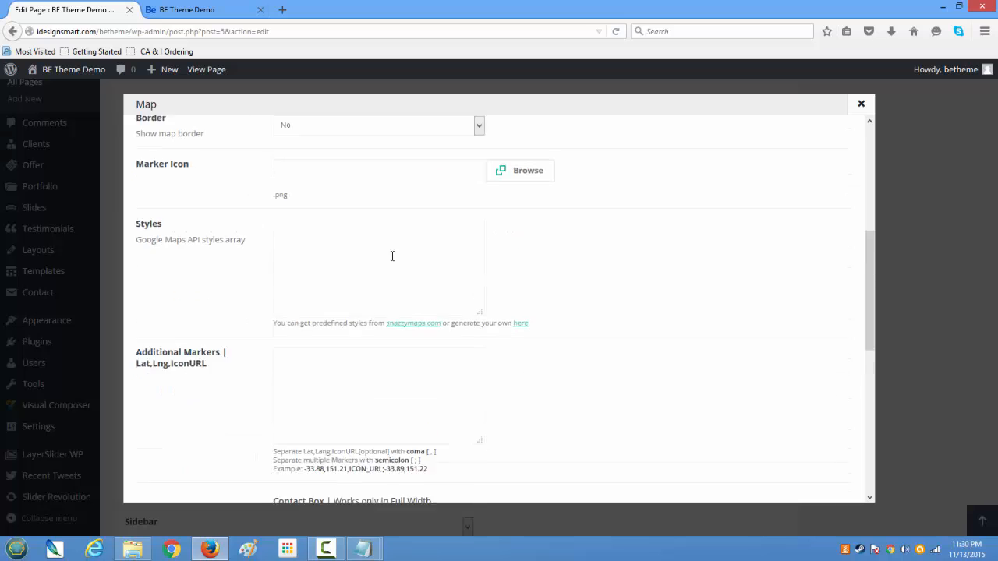
# - Switch to the live Home page, inspect the area around the video, and expand the the_content section in the markup
pyautogui.click(212, 9)
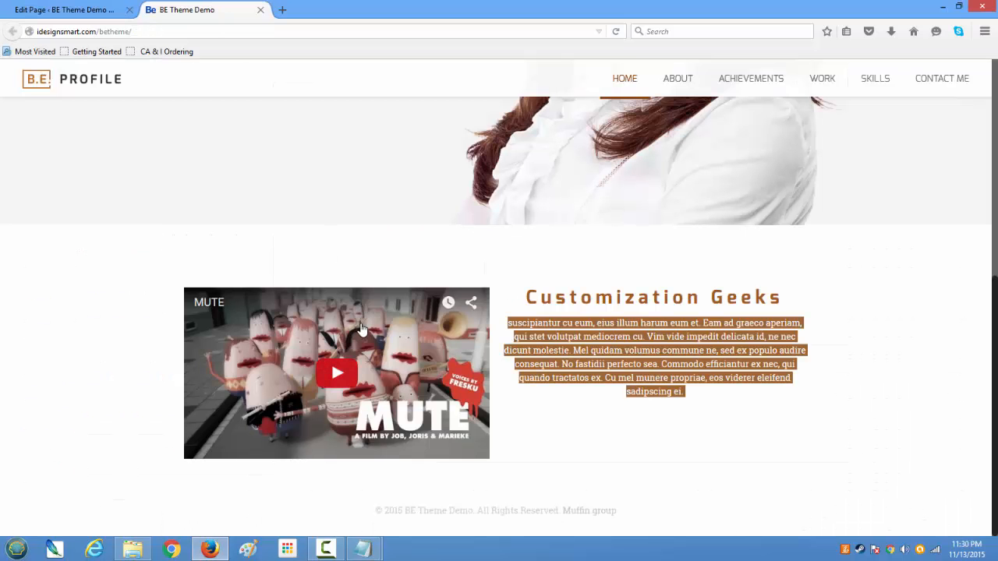
pyautogui.rightClick(288, 275)
pyautogui.click(335, 341)
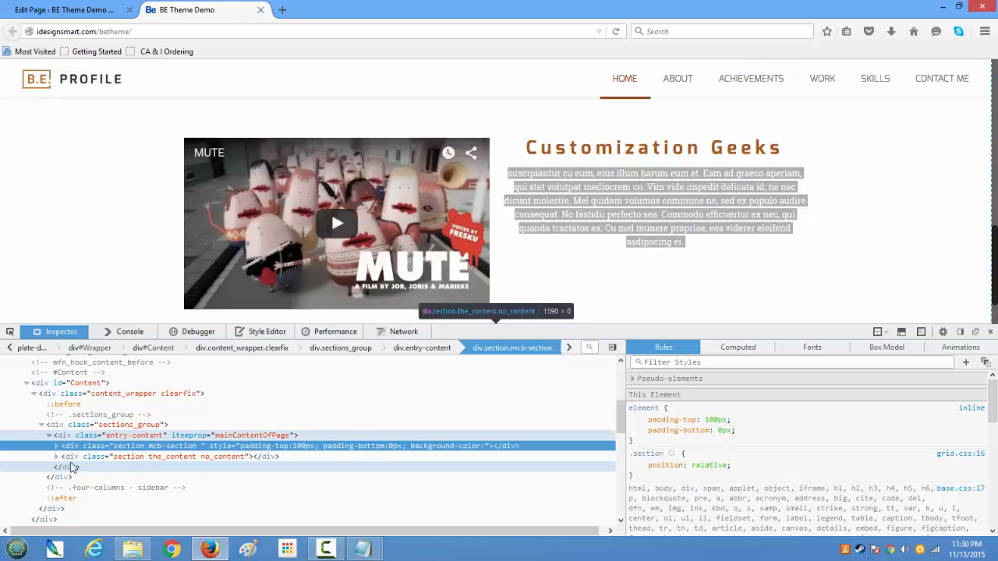
pyautogui.click(59, 457)
pyautogui.click(57, 458)
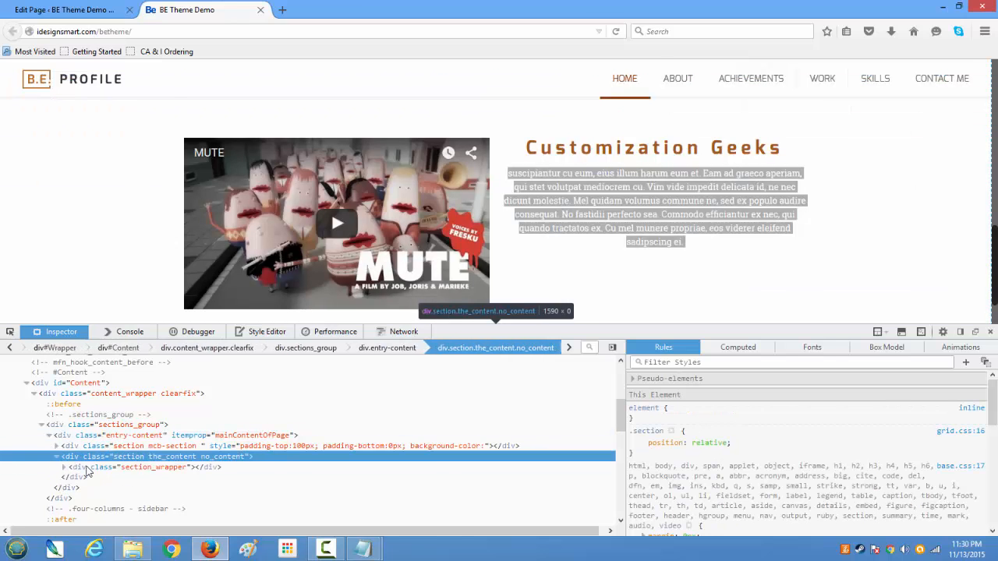
# - Inspect the markup around the video and expand the mcb-section down to its wrap's video and text columns
pyautogui.rightClick(215, 236)
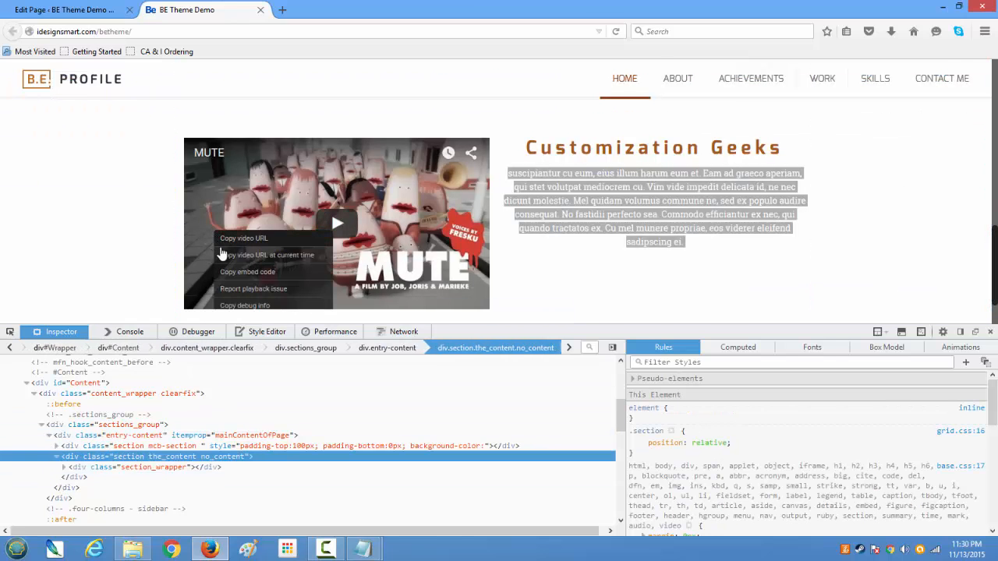
pyautogui.rightClick(198, 127)
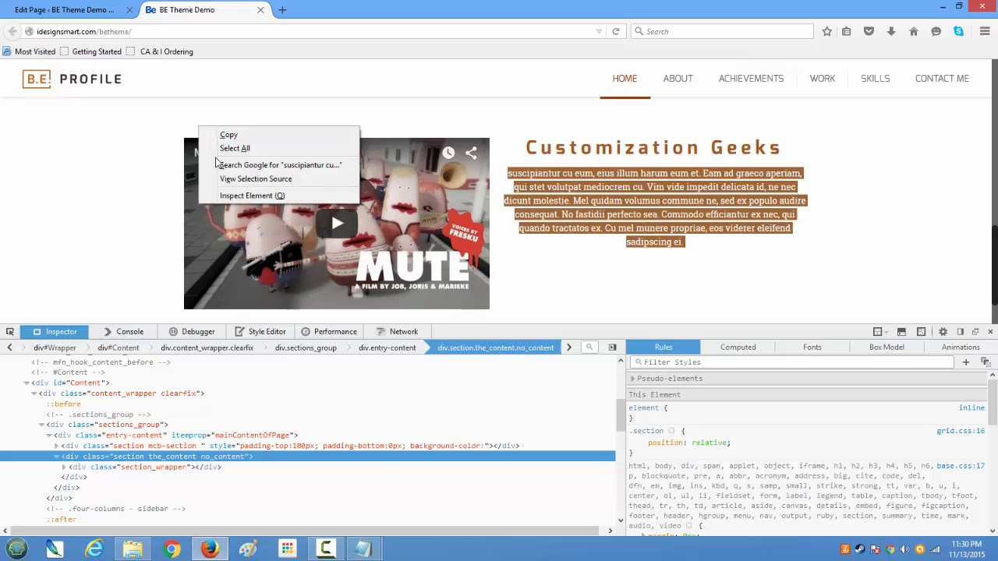
pyautogui.click(229, 200)
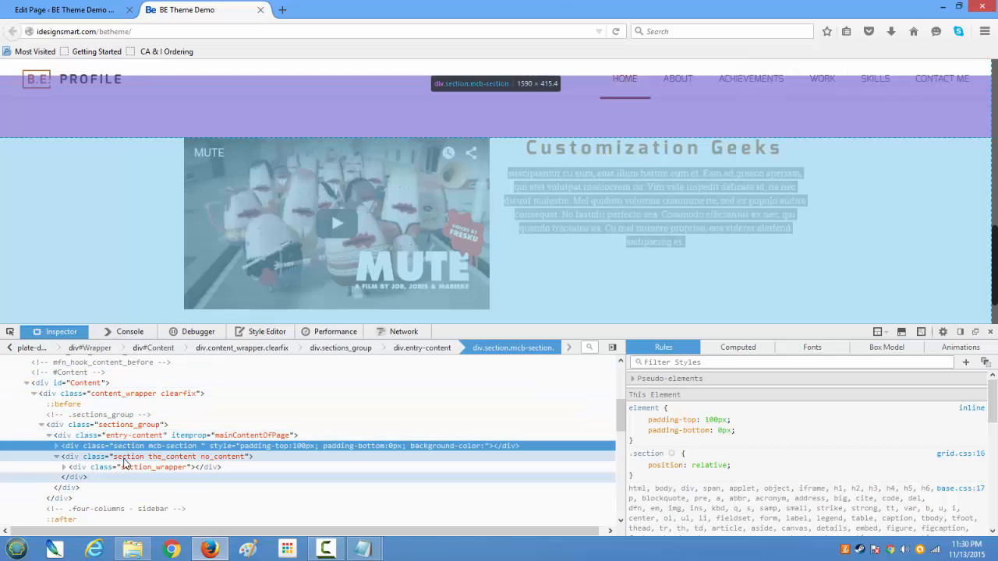
pyautogui.scroll(-3, 121, 481)
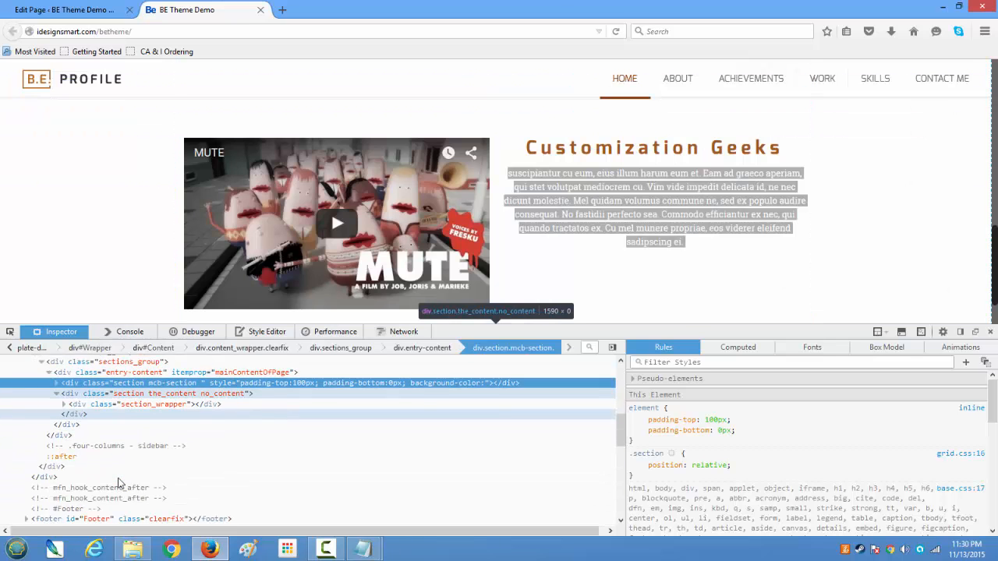
pyautogui.scroll(-2, 121, 483)
pyautogui.scroll(3, 121, 483)
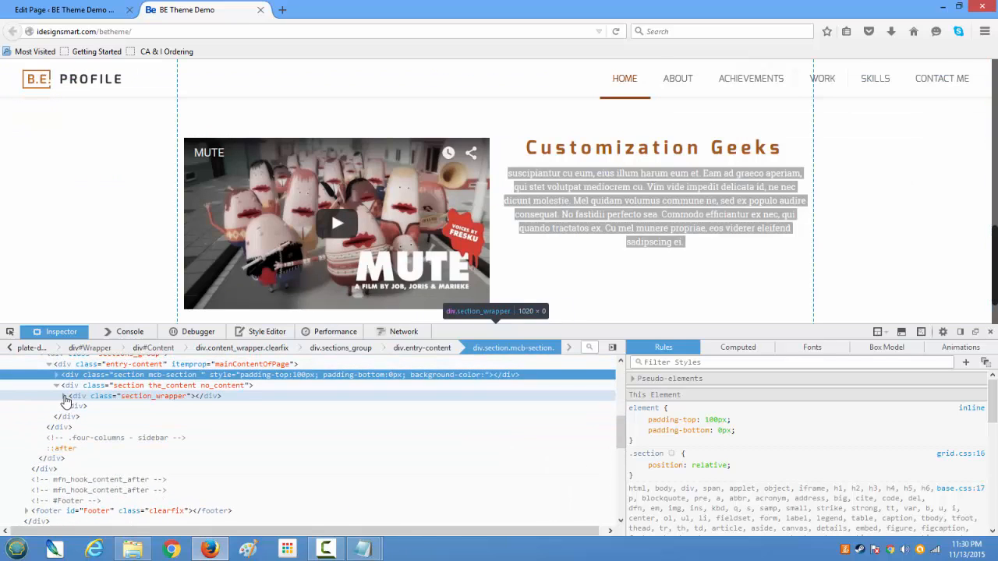
pyautogui.click(66, 398)
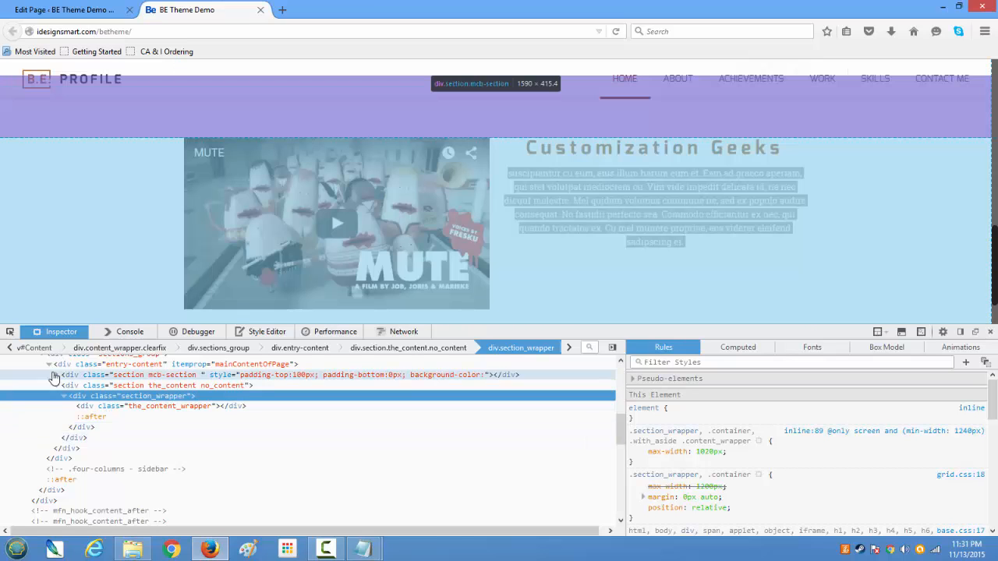
pyautogui.click(55, 377)
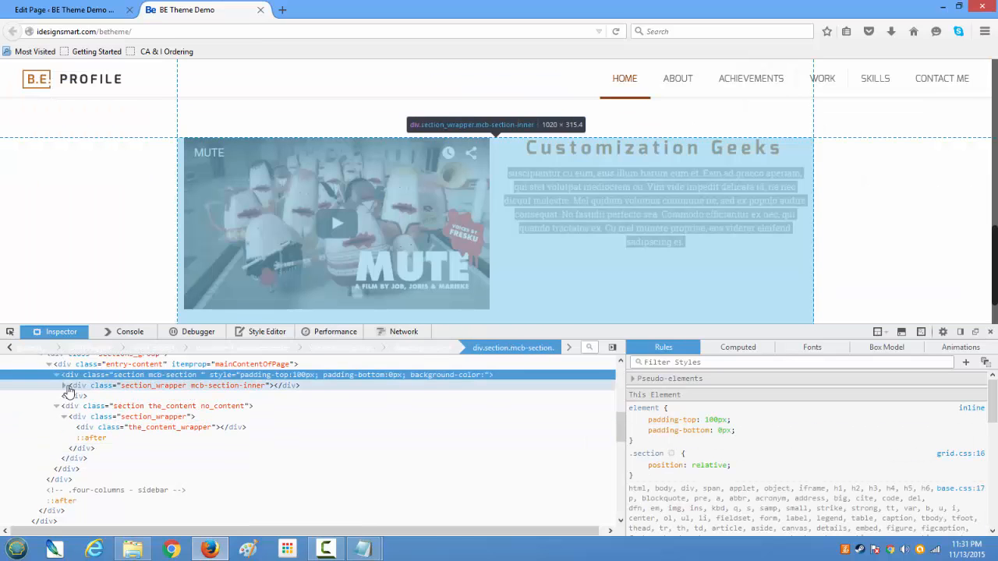
pyautogui.click(65, 386)
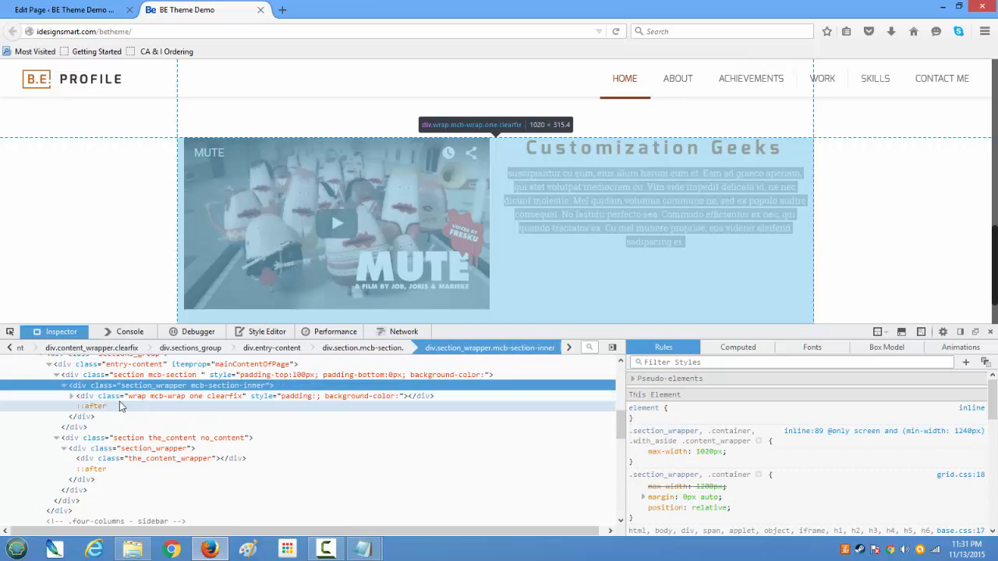
pyautogui.click(72, 397)
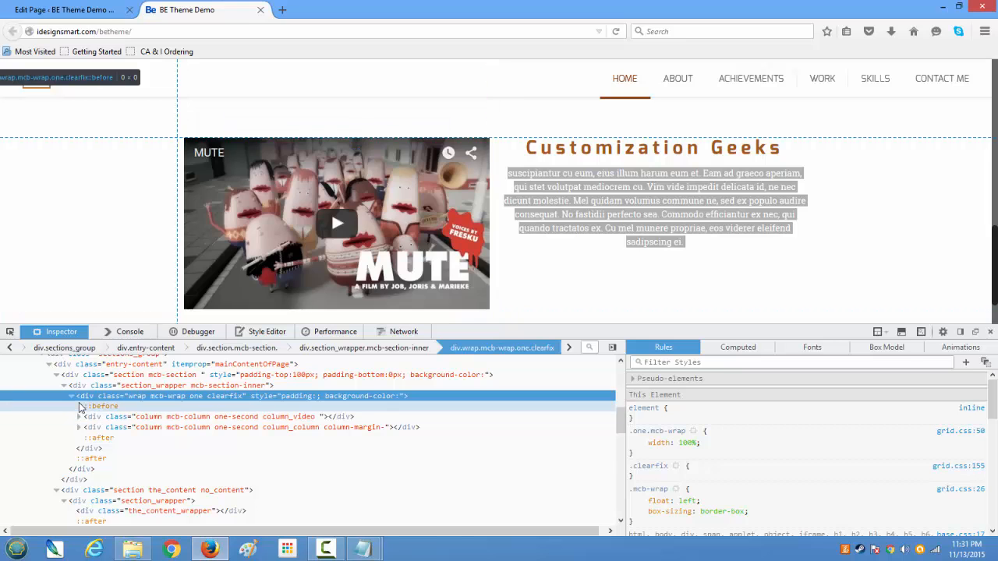
# - Return to the page editor, set the Map item's height to 275, and save its settings
pyautogui.click(65, 15)
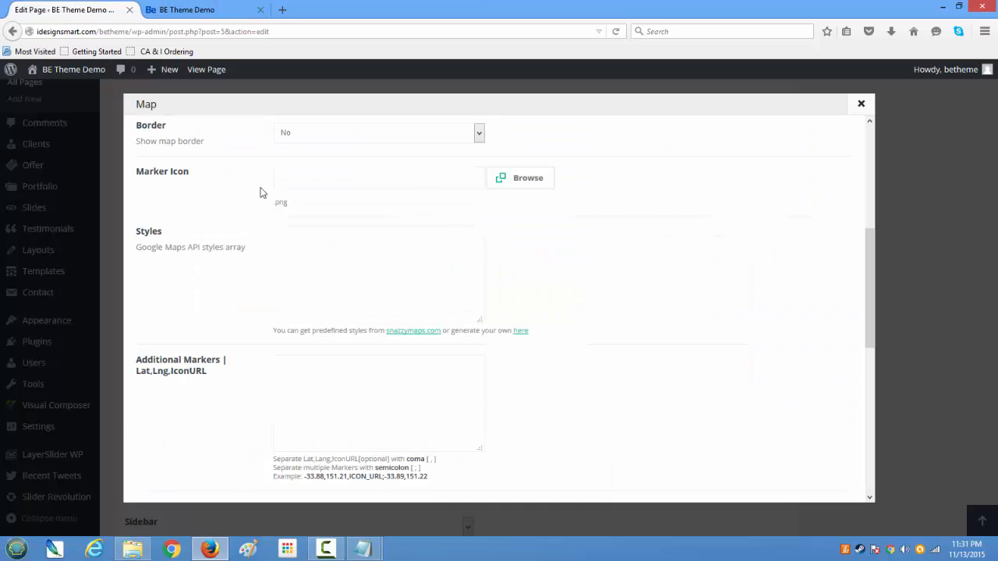
pyautogui.scroll(-1, 328, 321)
pyautogui.scroll(-4, 329, 321)
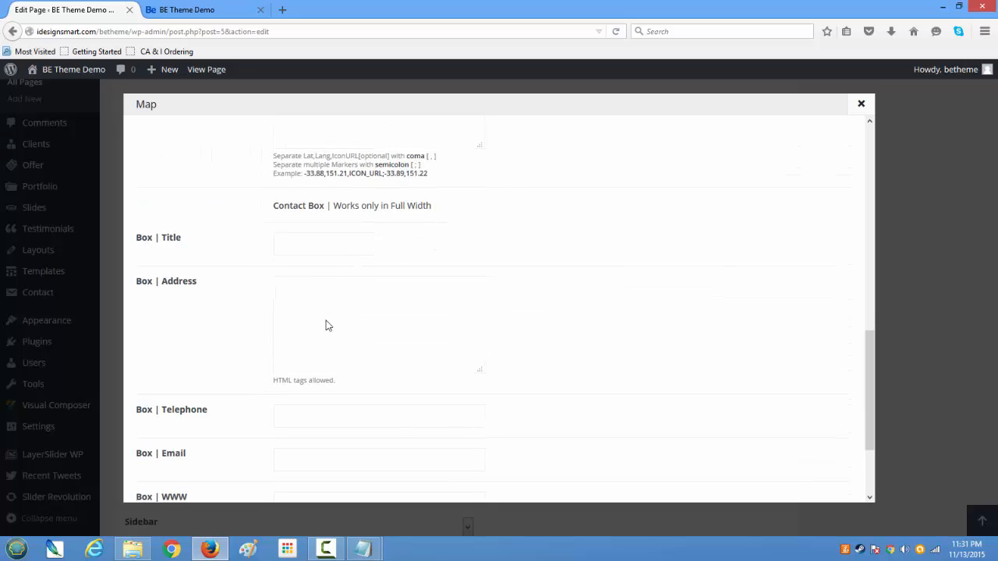
pyautogui.scroll(4, 328, 324)
pyautogui.scroll(6, 327, 322)
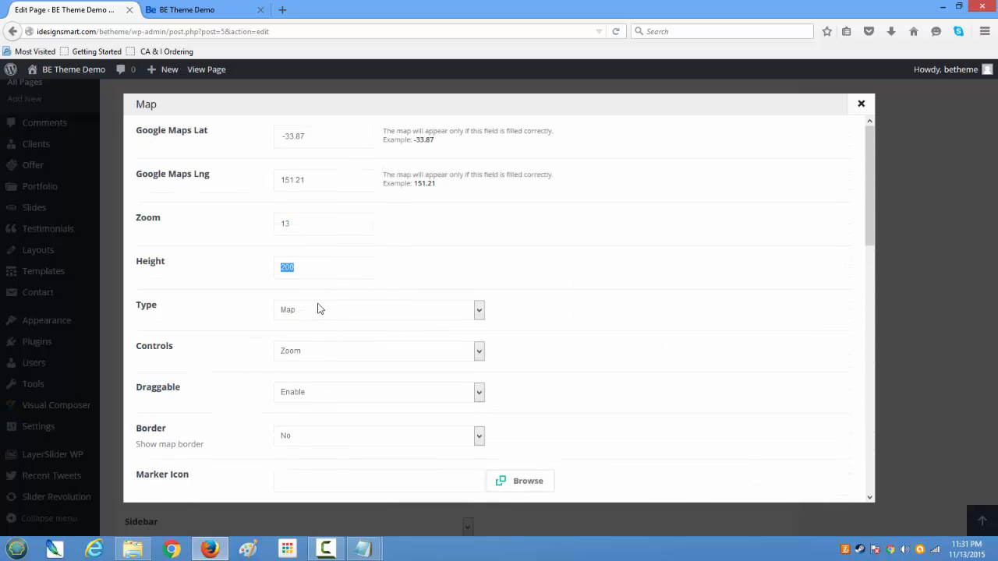
pyautogui.write('275')
pyautogui.scroll(-11, 278, 336)
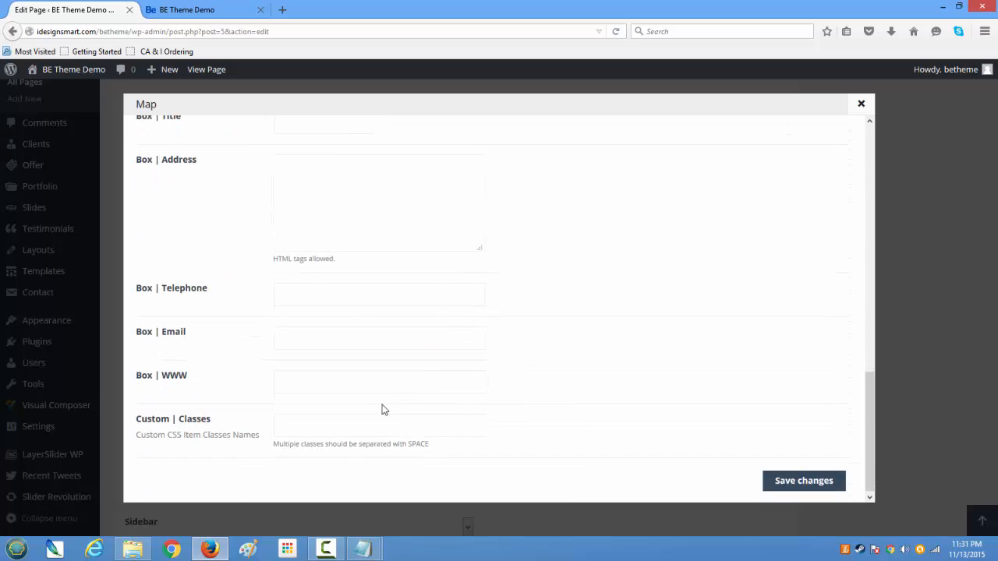
pyautogui.click(776, 479)
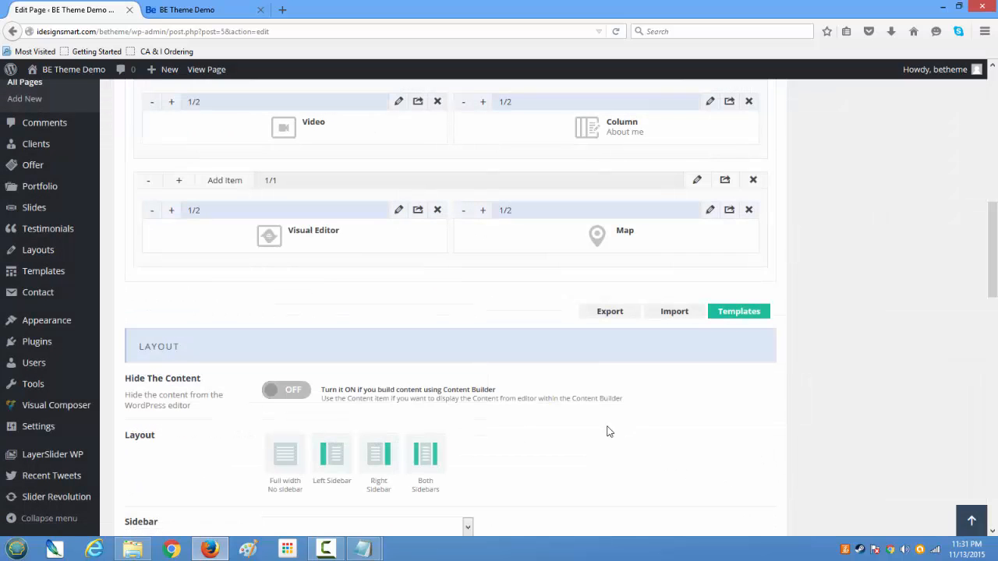
# - Set the padding of the wrap holding the Visual Editor and Map items, and update the Home page
pyautogui.scroll(3, 561, 400)
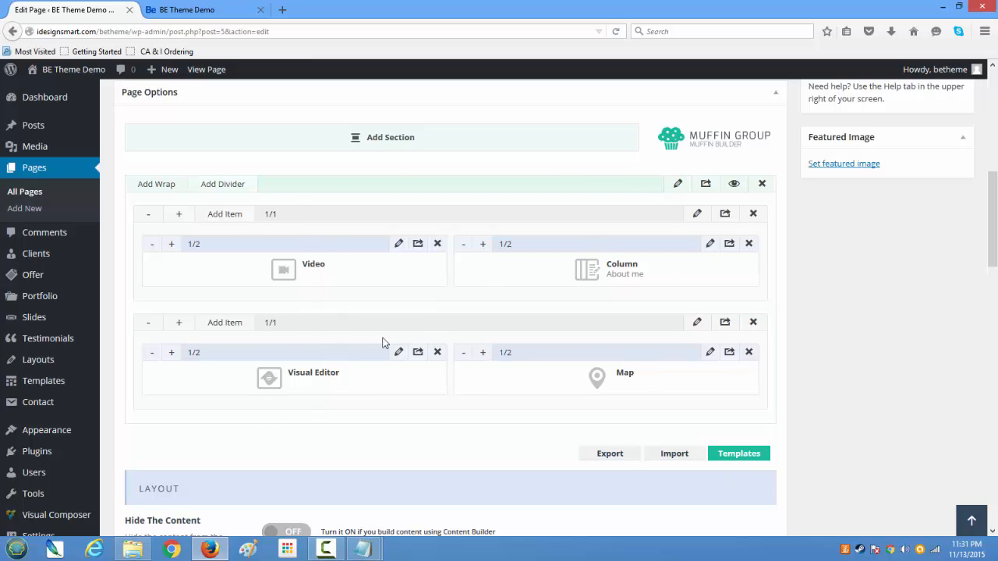
pyautogui.click(698, 325)
pyautogui.scroll(-1, 414, 371)
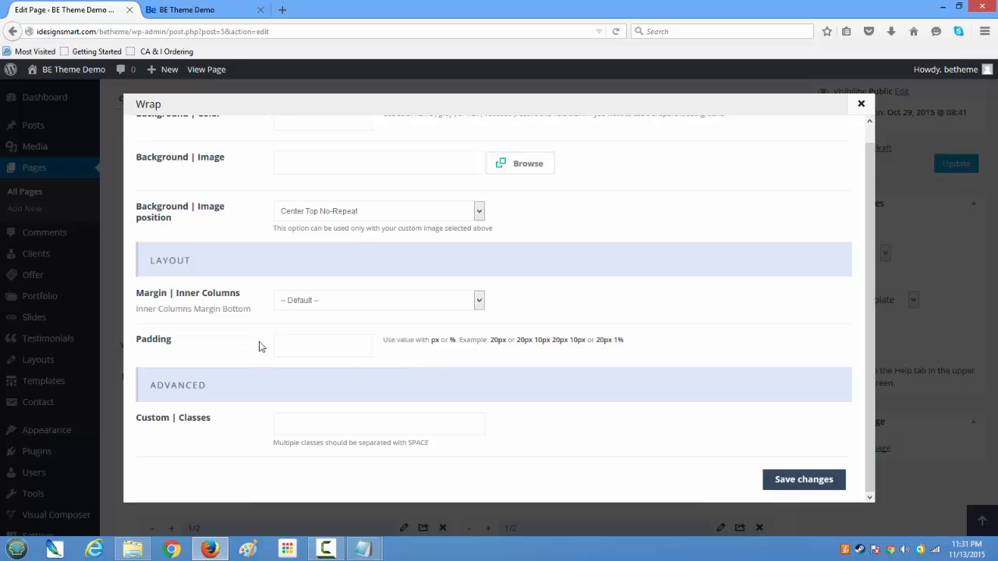
pyautogui.click(321, 345)
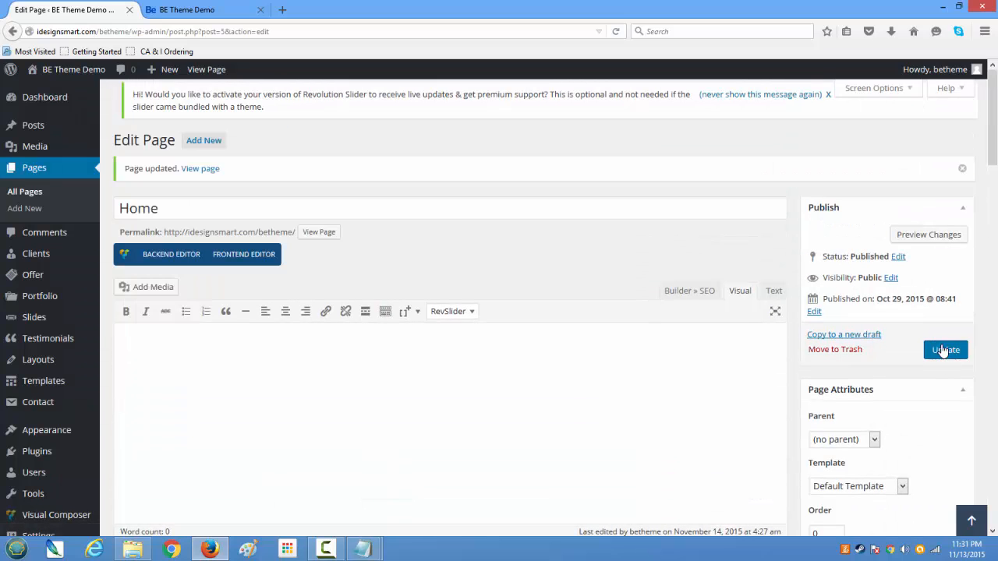
pyautogui.click(943, 350)
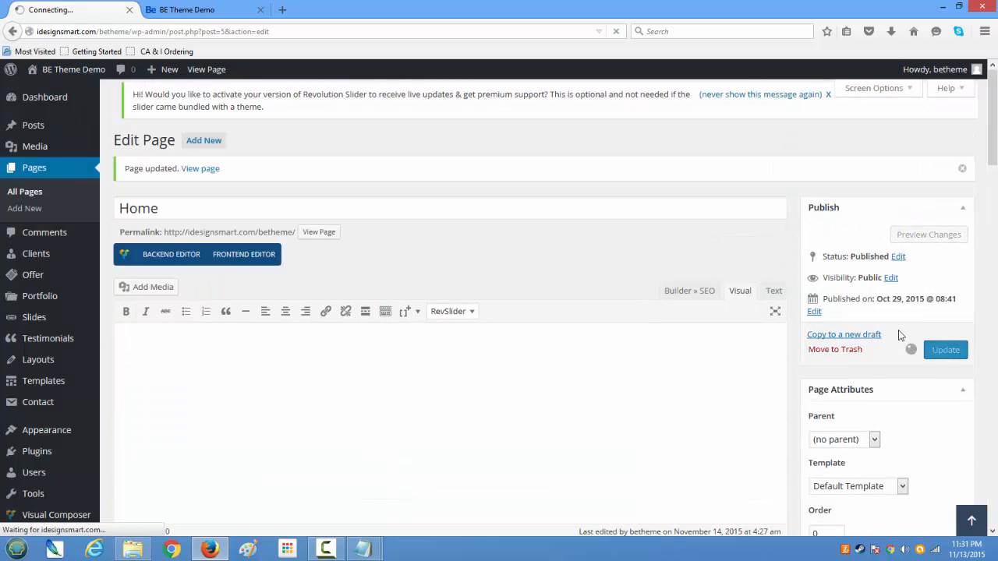
# - Reload the live Home page, close the developer tools, and review the new text and map row
pyautogui.click(201, 11)
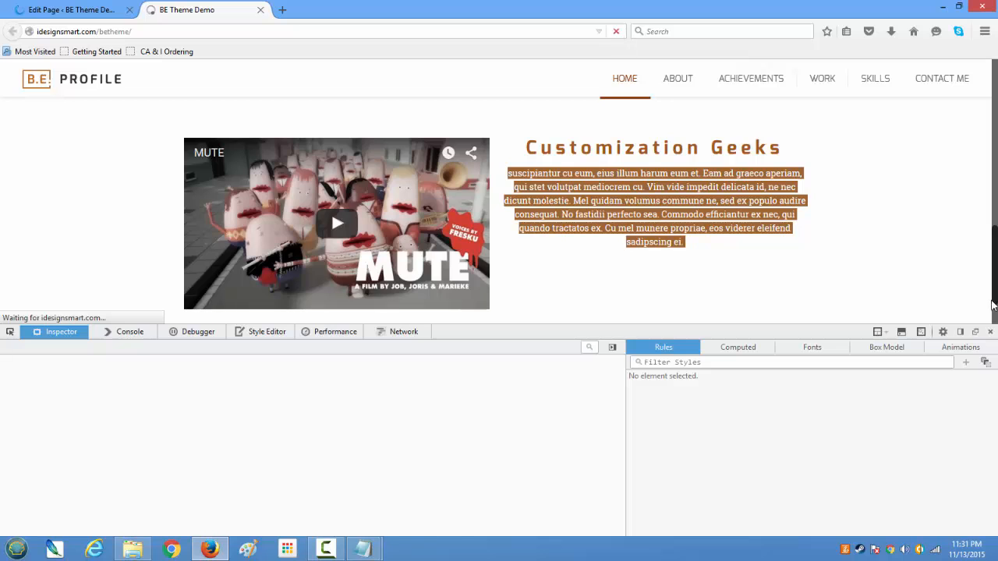
pyautogui.click(988, 332)
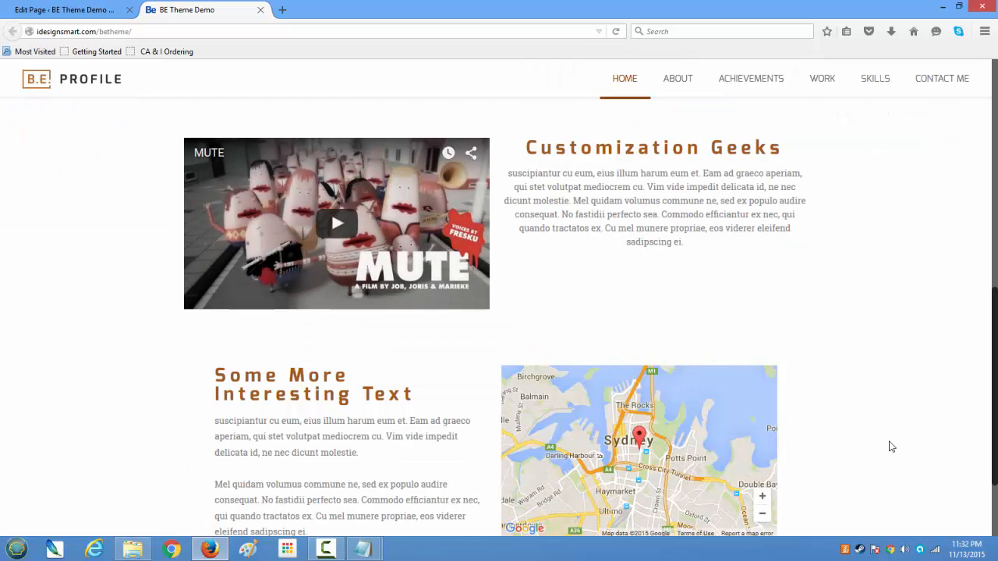
pyautogui.scroll(-3, 890, 446)
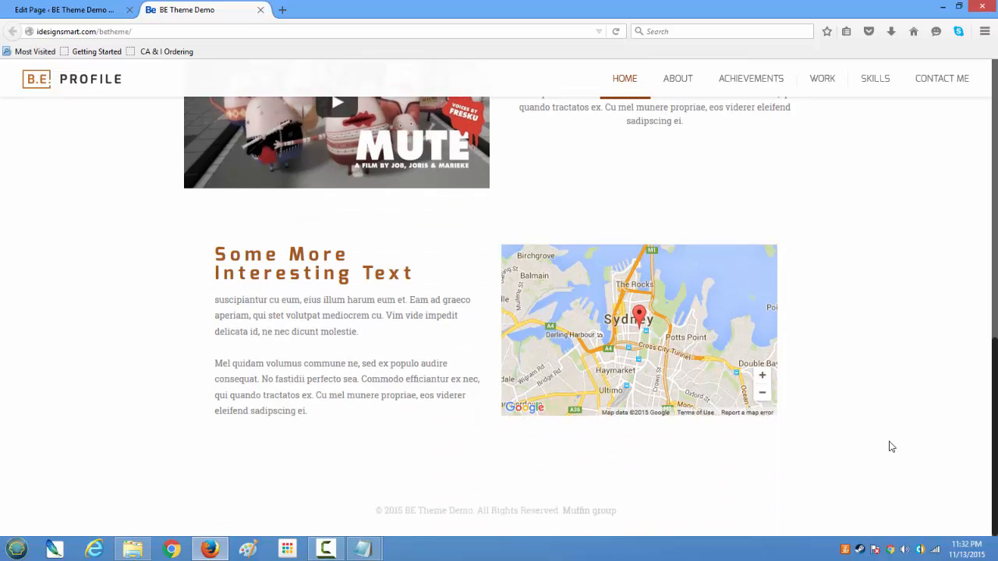
pyautogui.scroll(4, 887, 459)
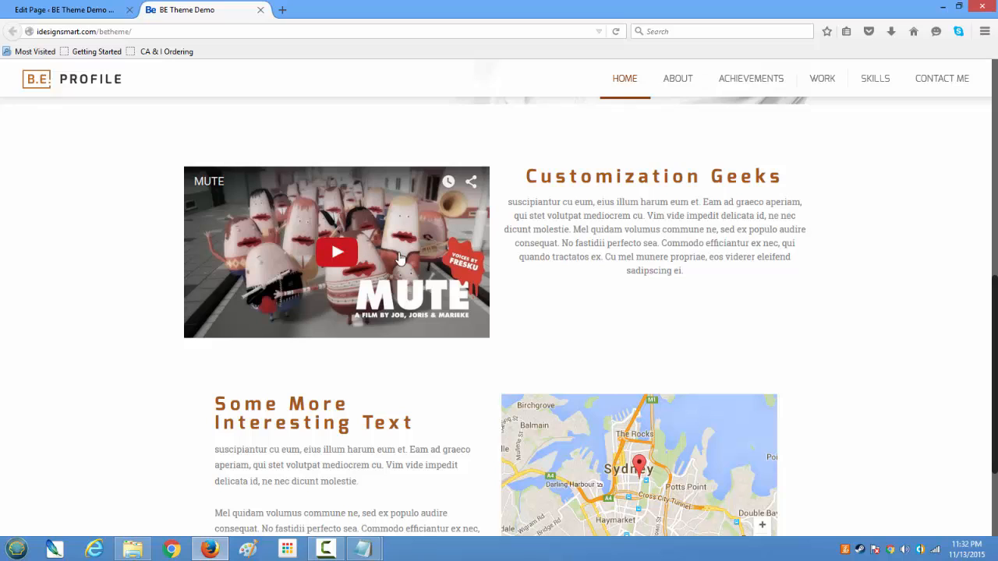
# - Test the video by playing and pausing it, and examine the live page from the banner to the footer
pyautogui.click(482, 330)
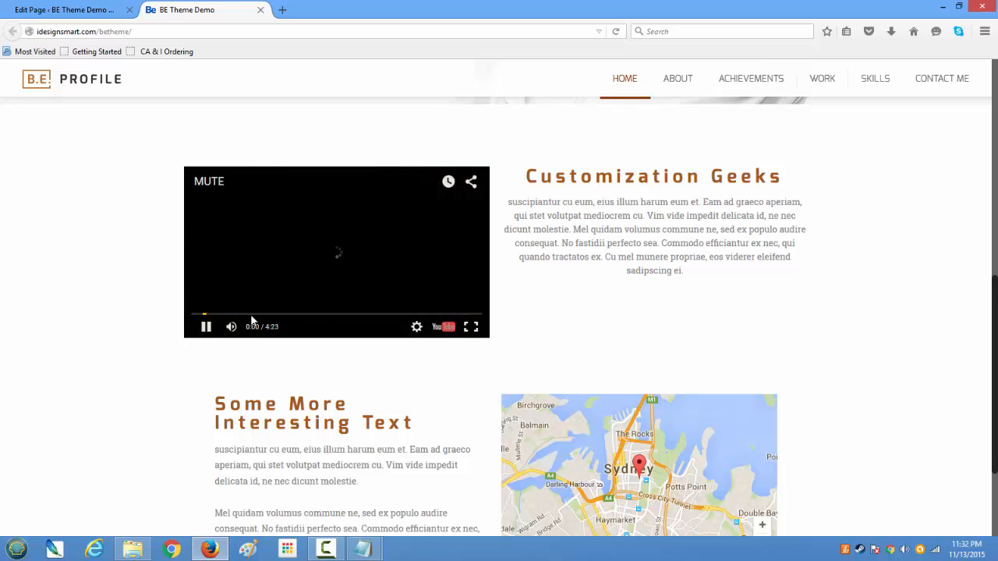
pyautogui.click(205, 328)
pyautogui.scroll(-3, 556, 414)
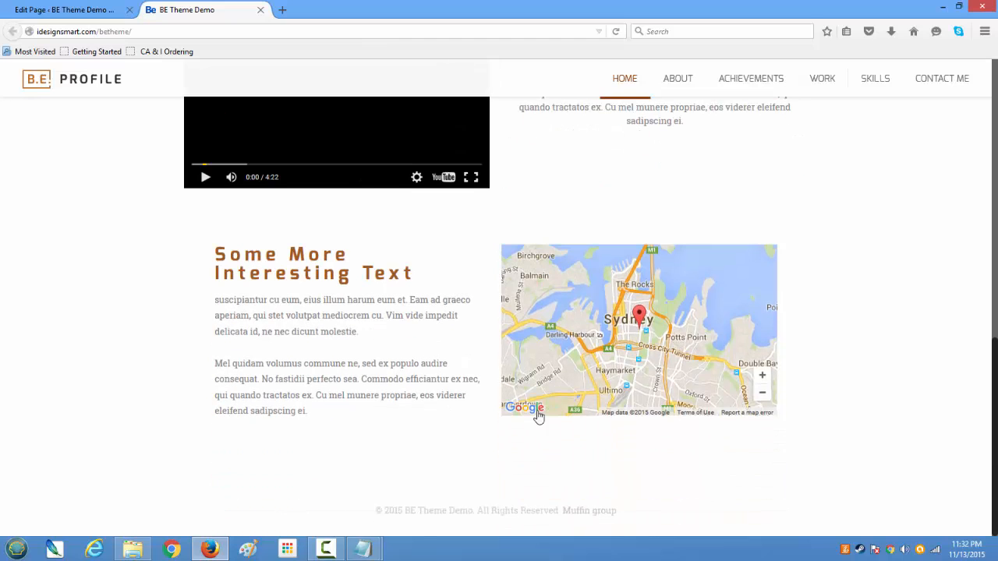
pyautogui.scroll(4, 683, 423)
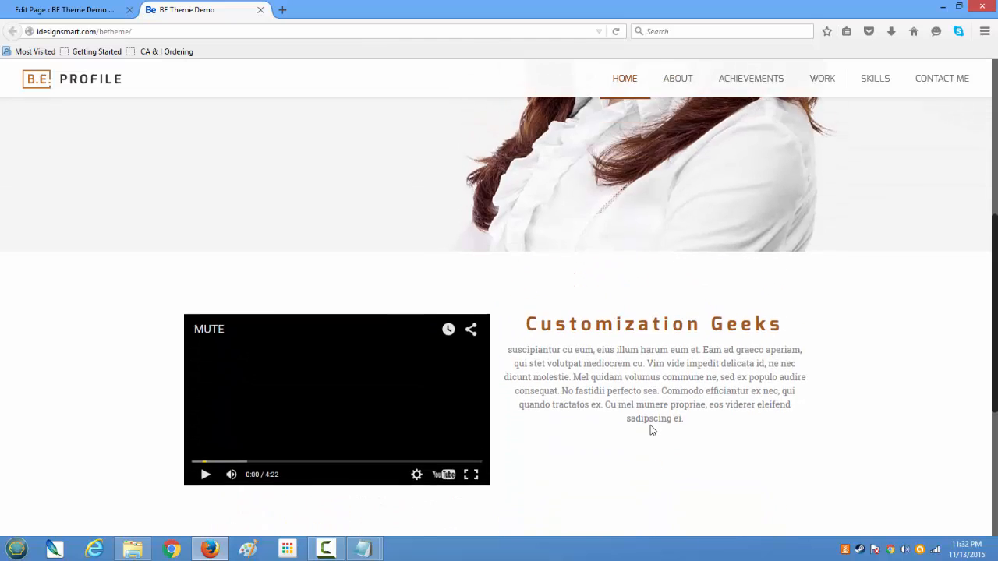
pyautogui.scroll(-4, 650, 425)
pyautogui.scroll(5, 649, 424)
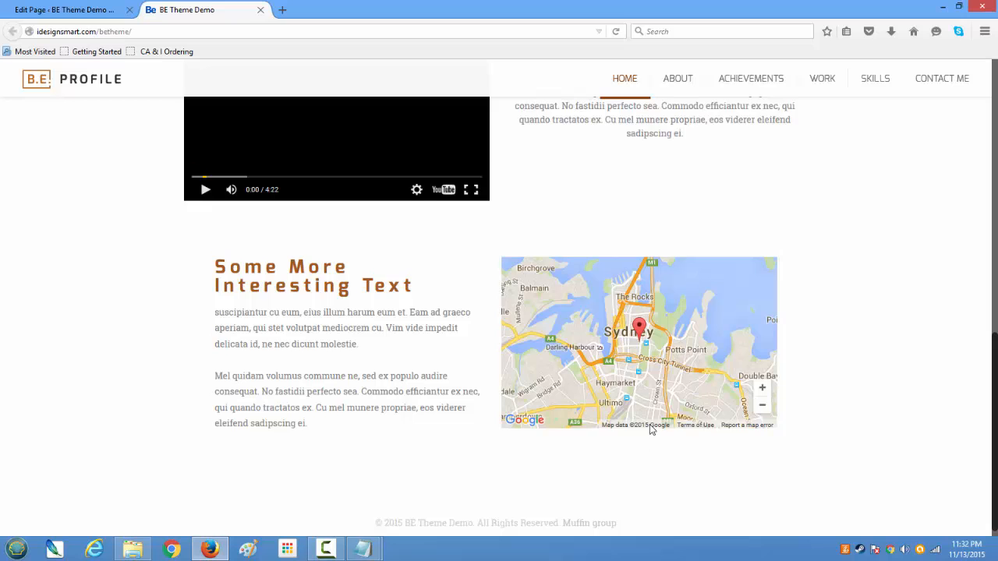
pyautogui.scroll(-5, 649, 424)
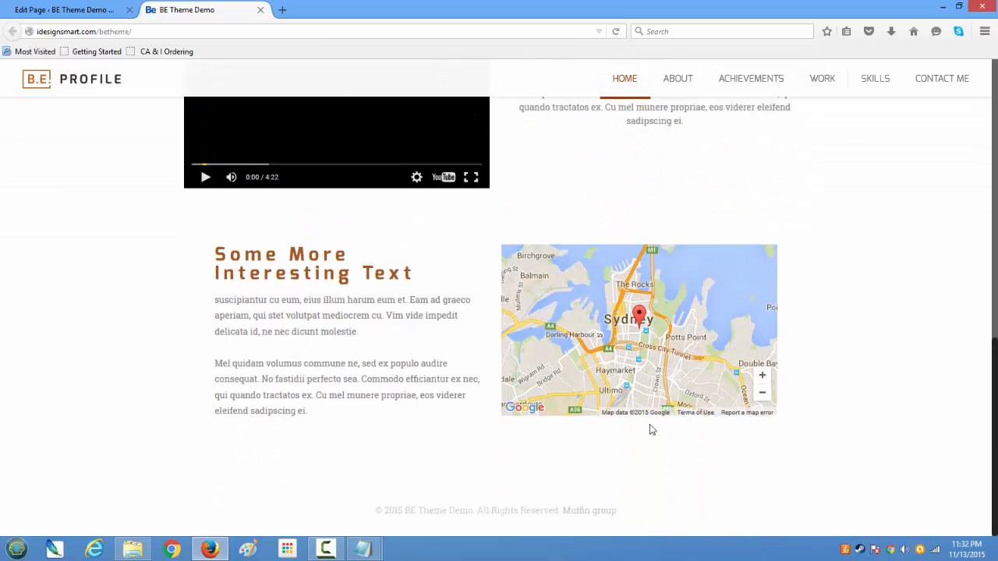
pyautogui.scroll(5, 650, 429)
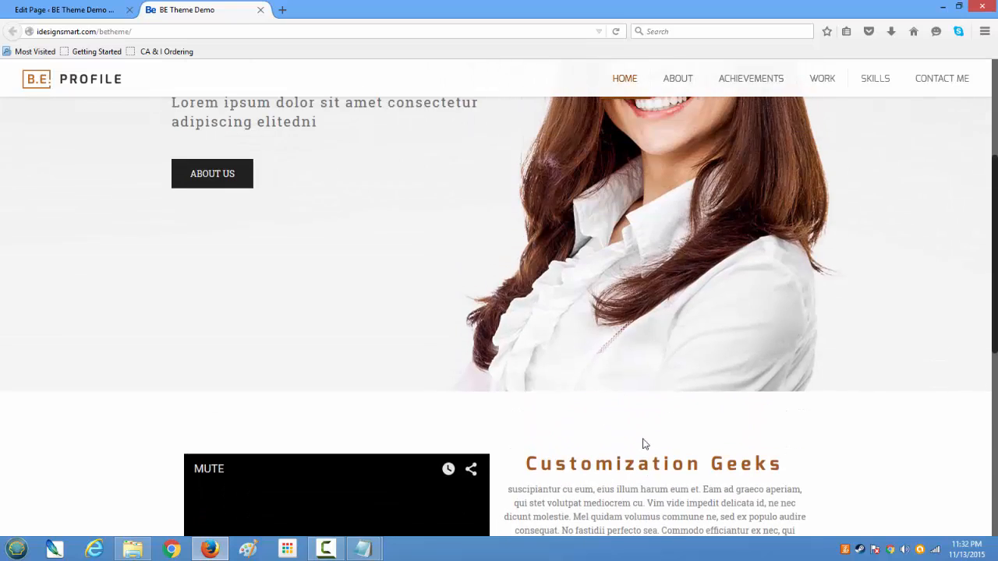
pyautogui.scroll(-5, 644, 444)
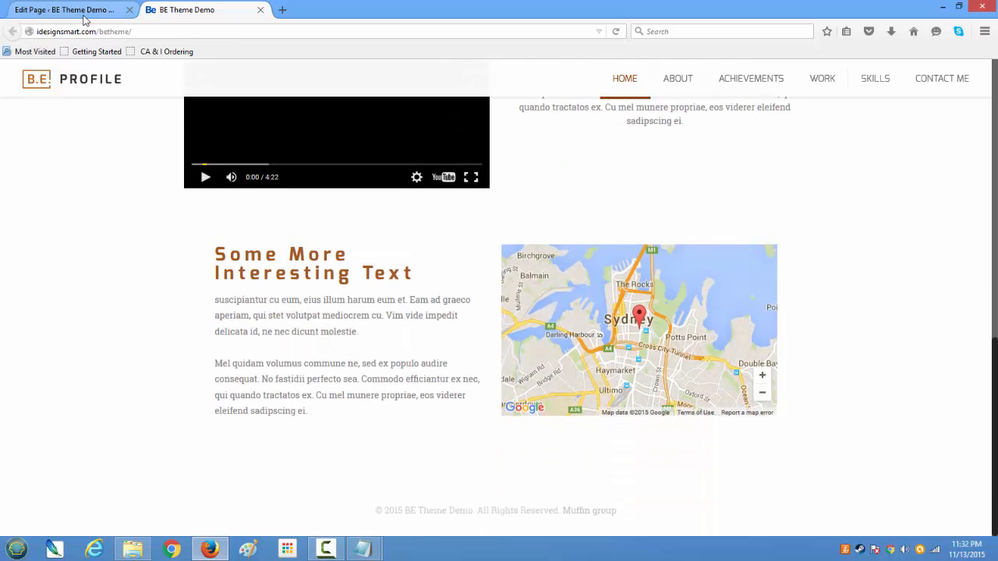
# - Return to the page editor and add a new section in Muffin Builder
pyautogui.click(84, 18)
pyautogui.scroll(-10, 382, 334)
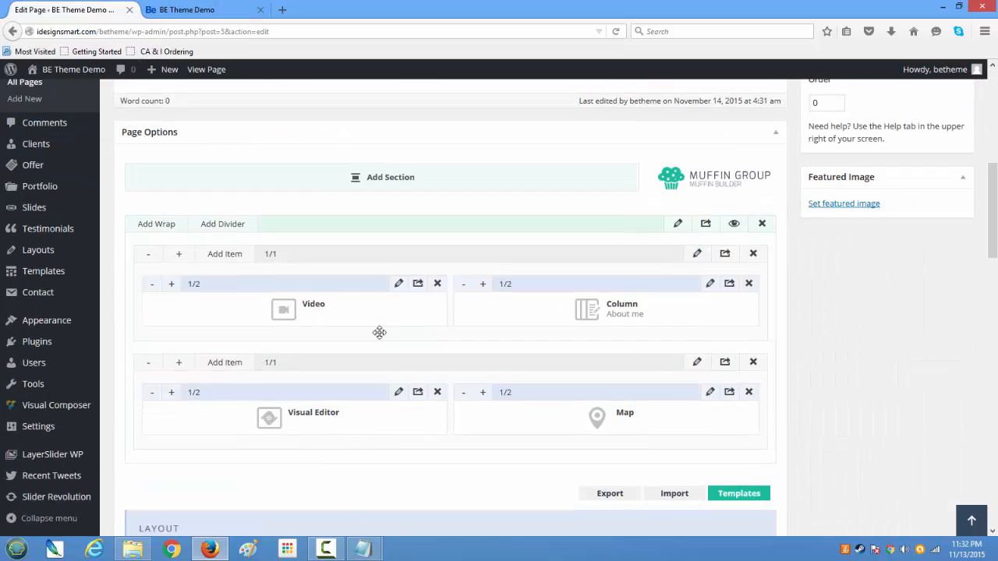
pyautogui.scroll(3, 379, 335)
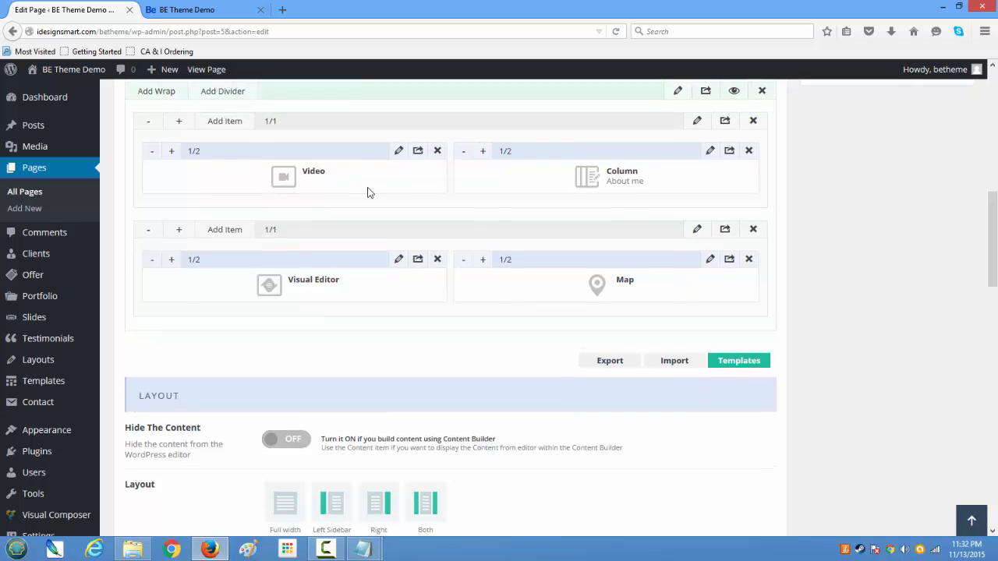
pyautogui.scroll(3, 367, 194)
pyautogui.click(387, 191)
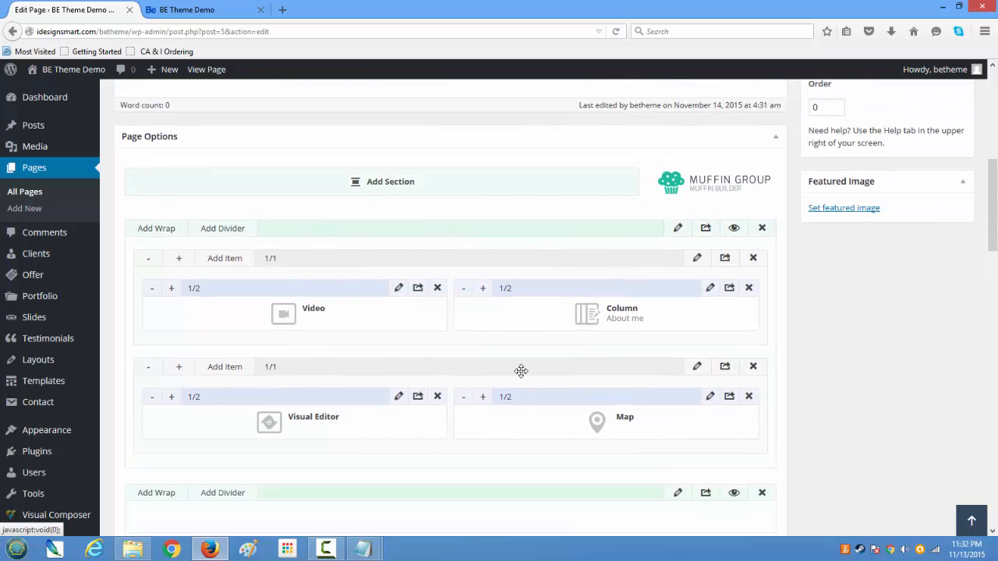
# - Add a wrap to the empty section below the video and map rows
pyautogui.scroll(-3, 520, 372)
pyautogui.scroll(4, 429, 327)
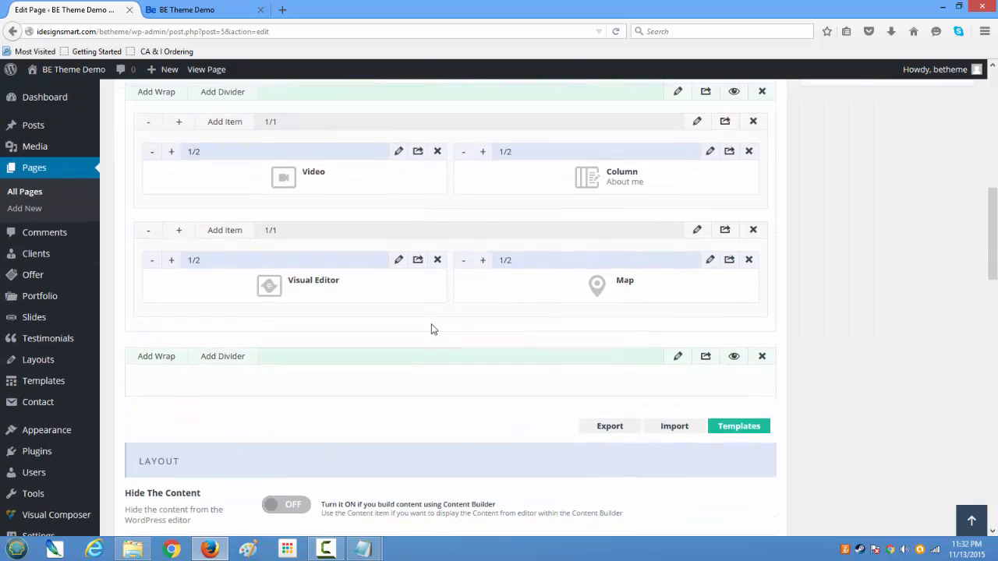
pyautogui.scroll(-3, 431, 327)
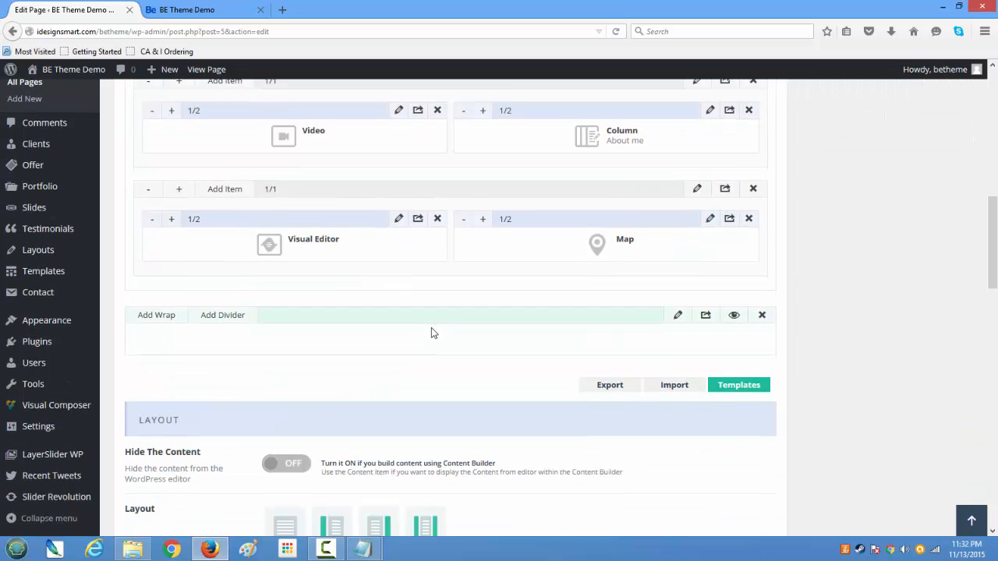
pyautogui.scroll(1, 431, 328)
pyautogui.click(161, 387)
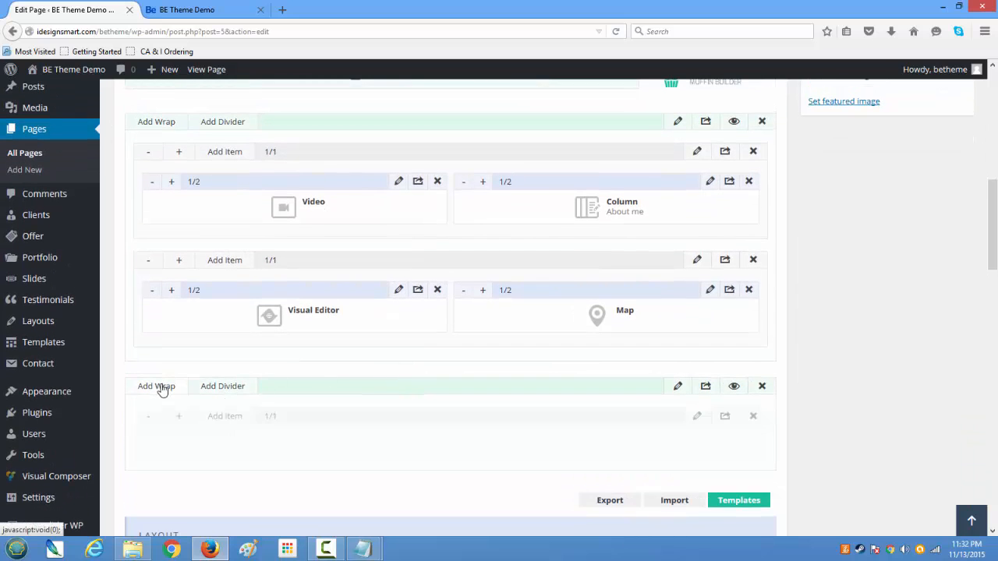
# - Add four Icon Box items to the new wrap below the video and map rows
pyautogui.click(238, 422)
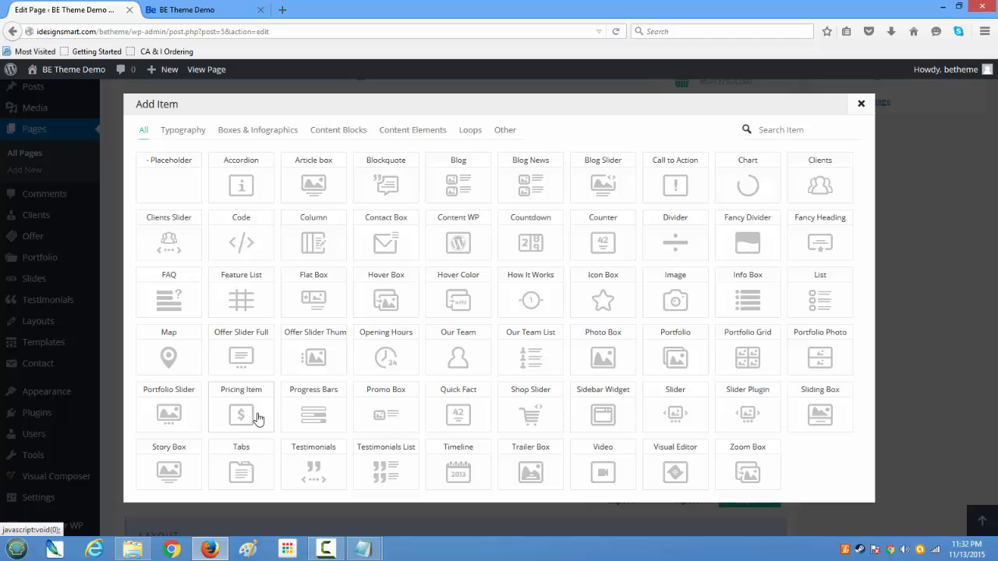
pyautogui.click(595, 304)
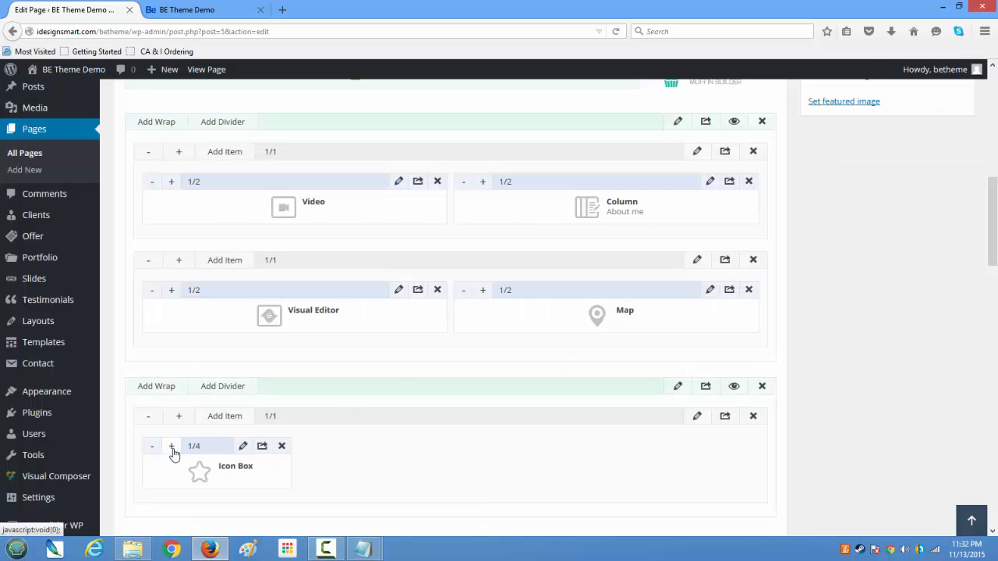
pyautogui.click(230, 419)
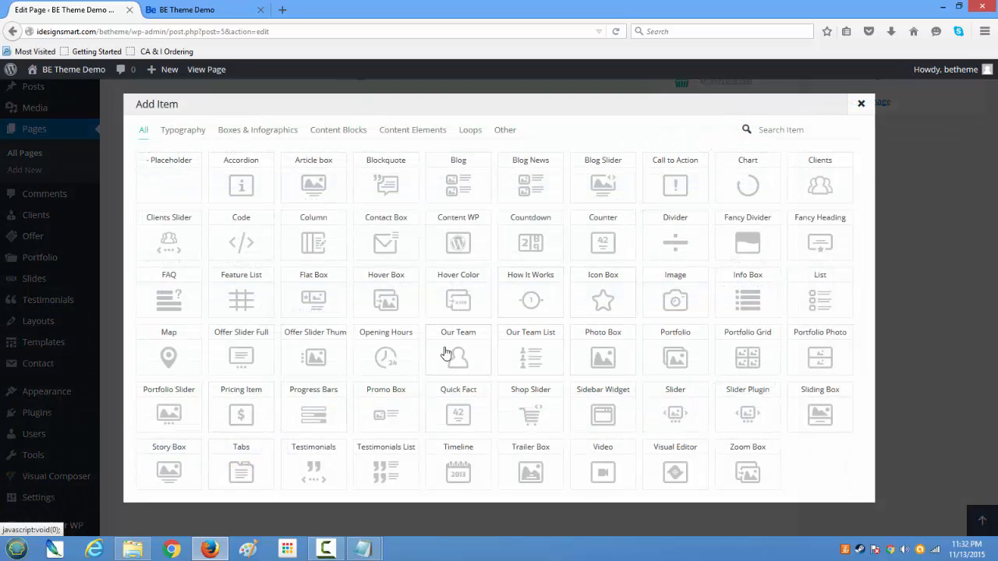
pyautogui.click(614, 304)
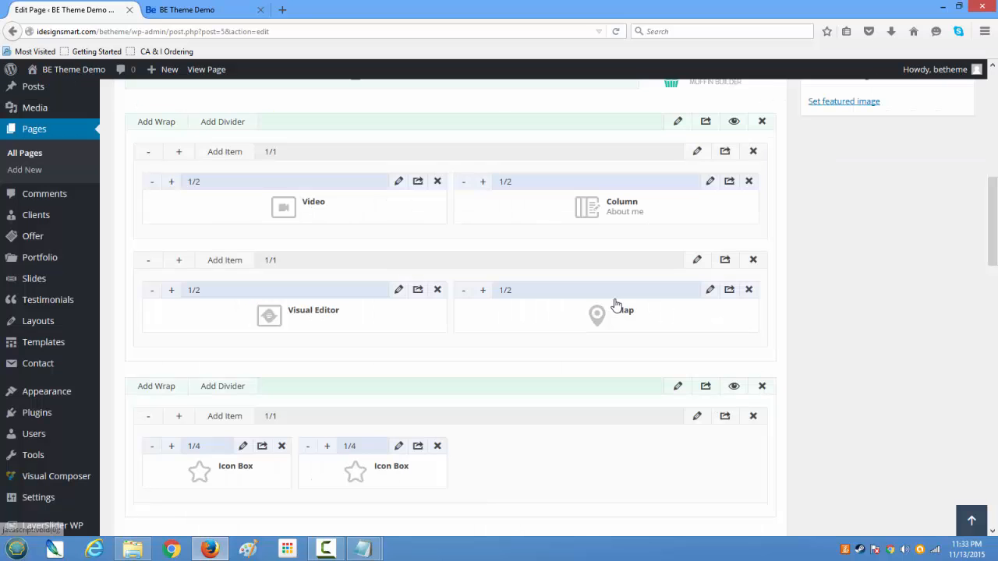
pyautogui.click(216, 416)
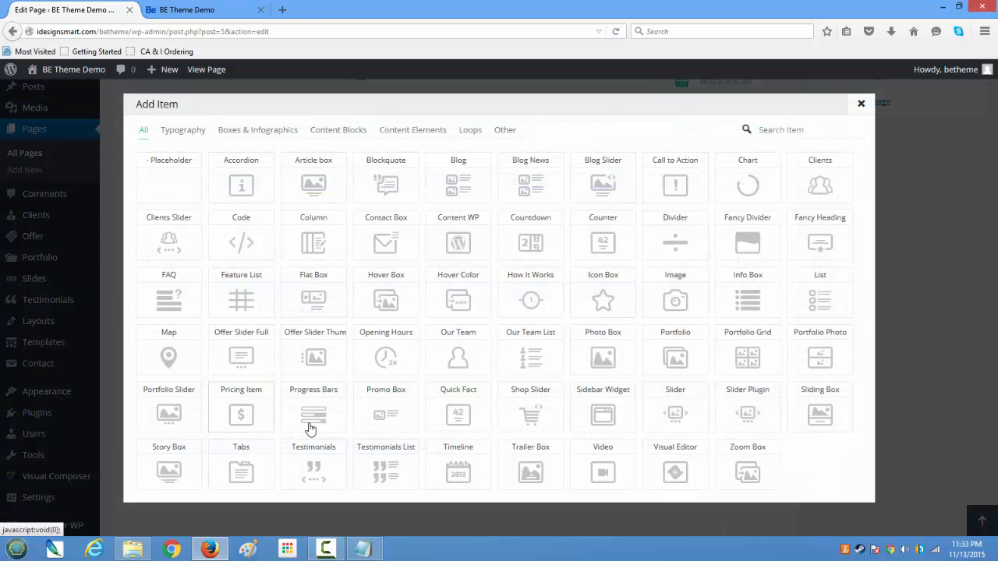
pyautogui.click(604, 302)
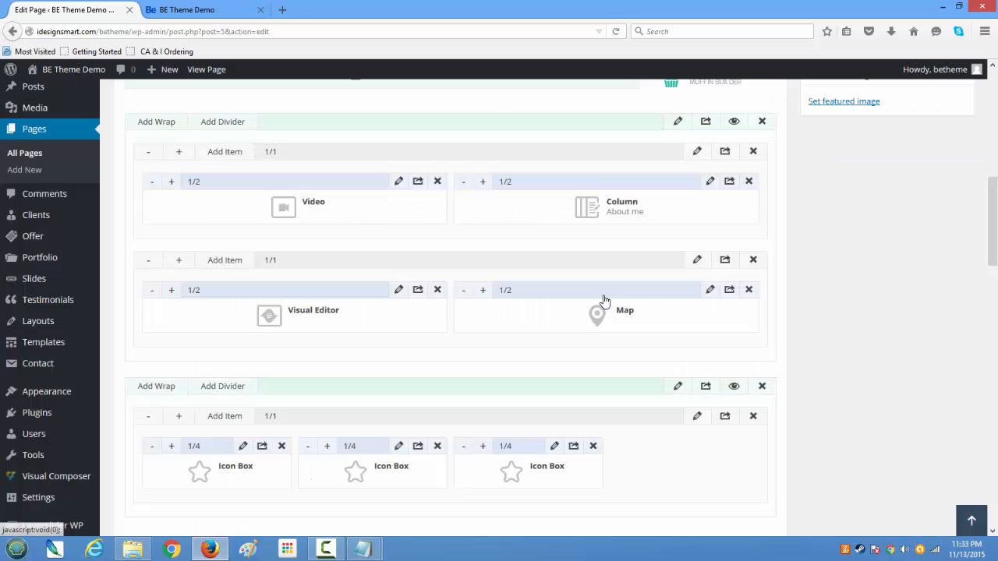
pyautogui.click(217, 418)
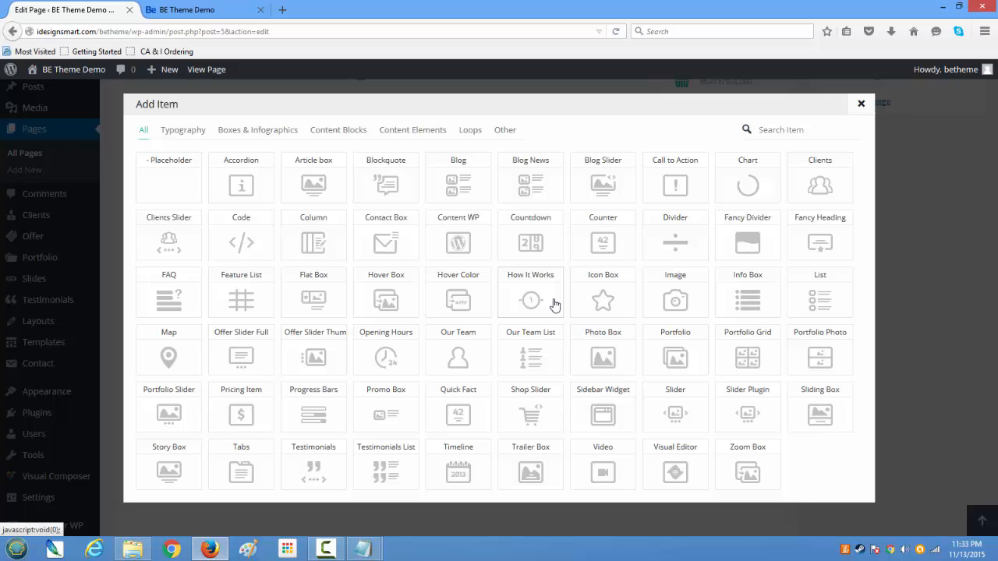
pyautogui.click(607, 304)
# - Switch to the Notepad window with the sample text and copy the paragraph beginning "Nam denique salutandi"
pyautogui.moveTo(363, 550)
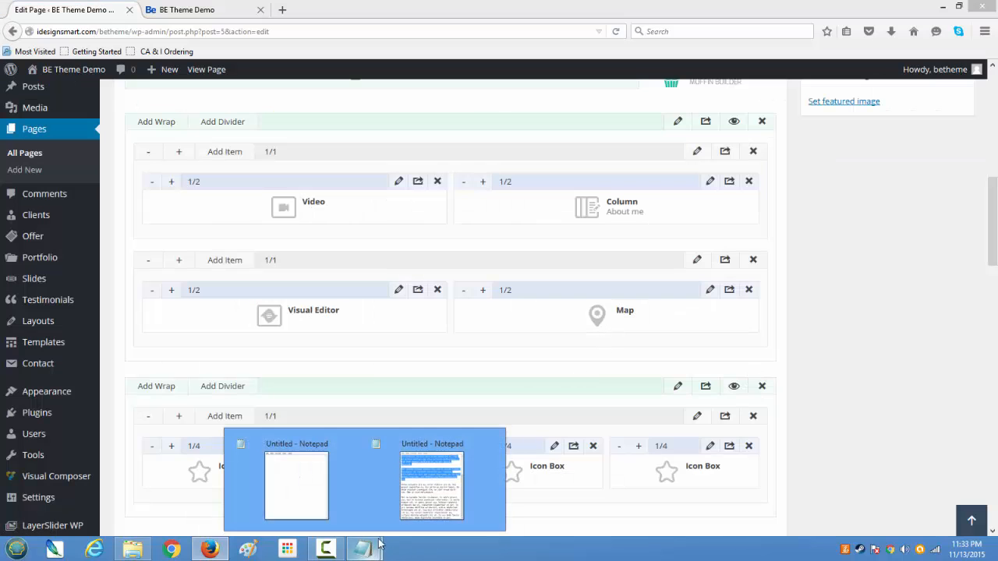
pyautogui.click(435, 479)
pyautogui.click(667, 263)
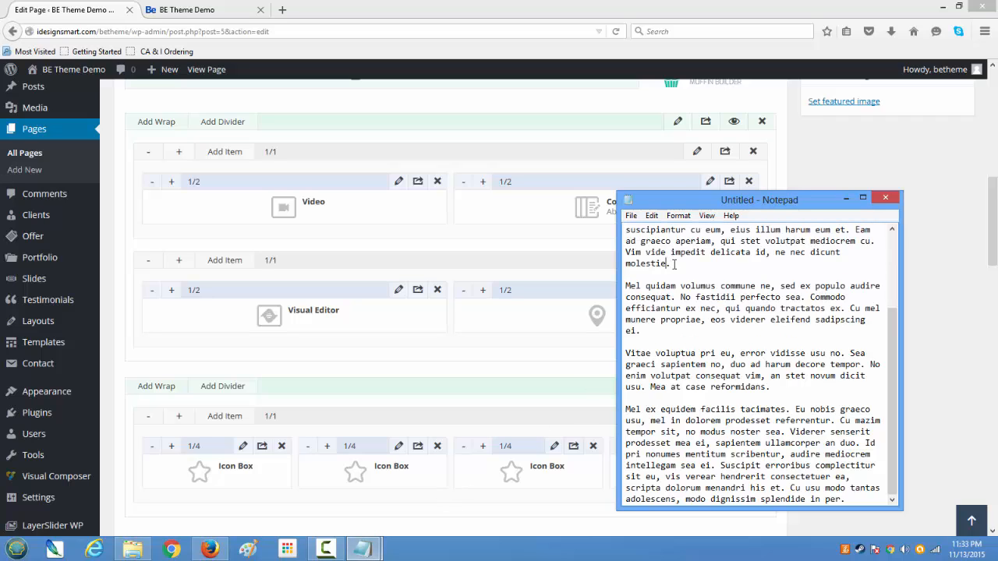
pyautogui.moveTo(673, 264); pyautogui.dragTo(604, 223)
pyautogui.rightClick(662, 255)
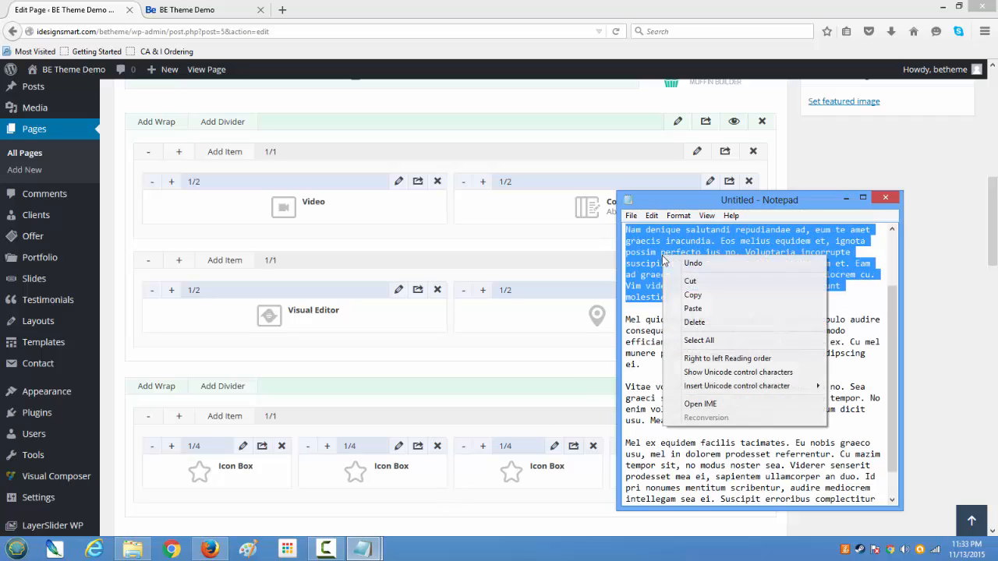
pyautogui.click(690, 292)
# - Paste the copied paragraph as the content of the first Icon Box and save its settings
pyautogui.click(241, 446)
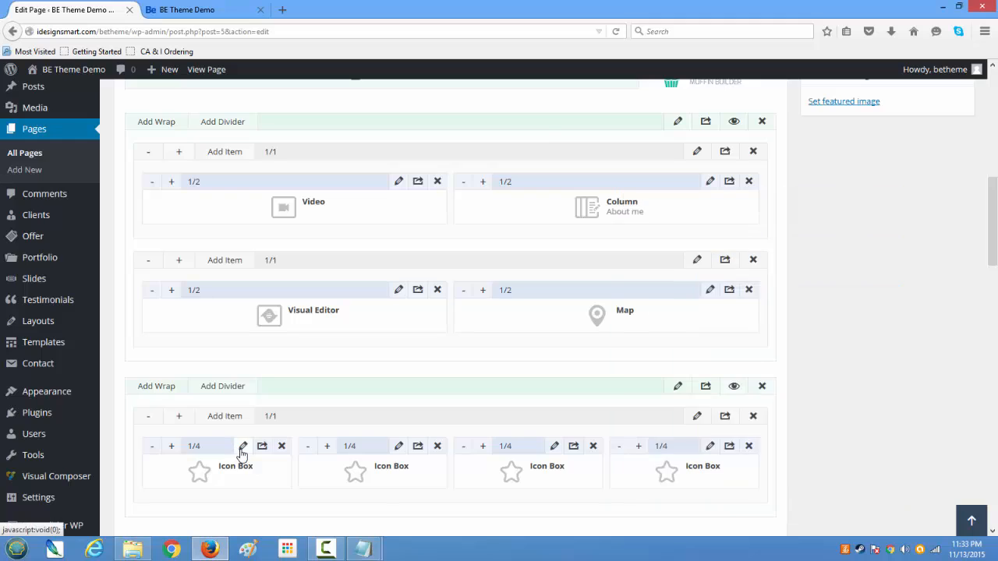
pyautogui.scroll(-2, 327, 425)
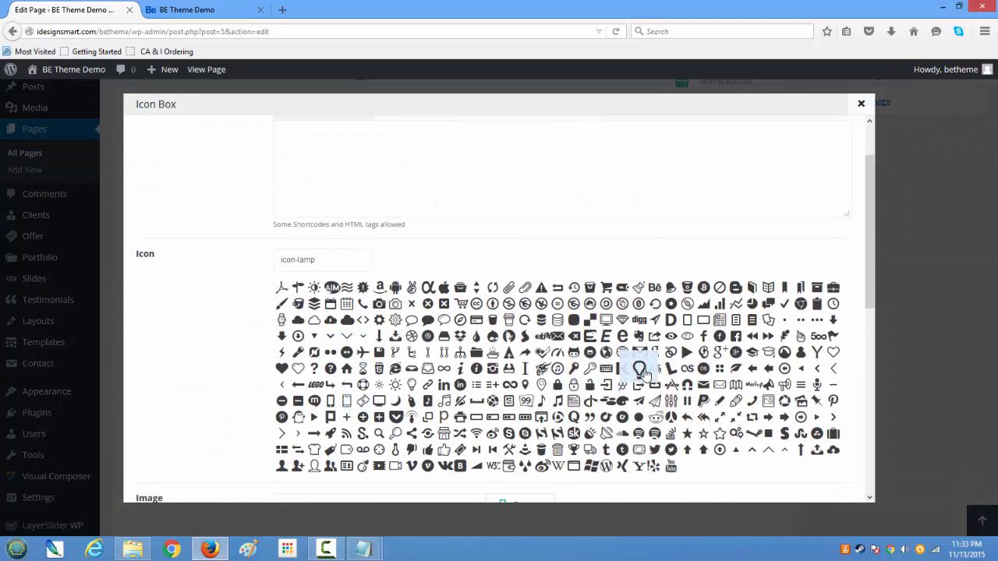
pyautogui.scroll(-5, 639, 375)
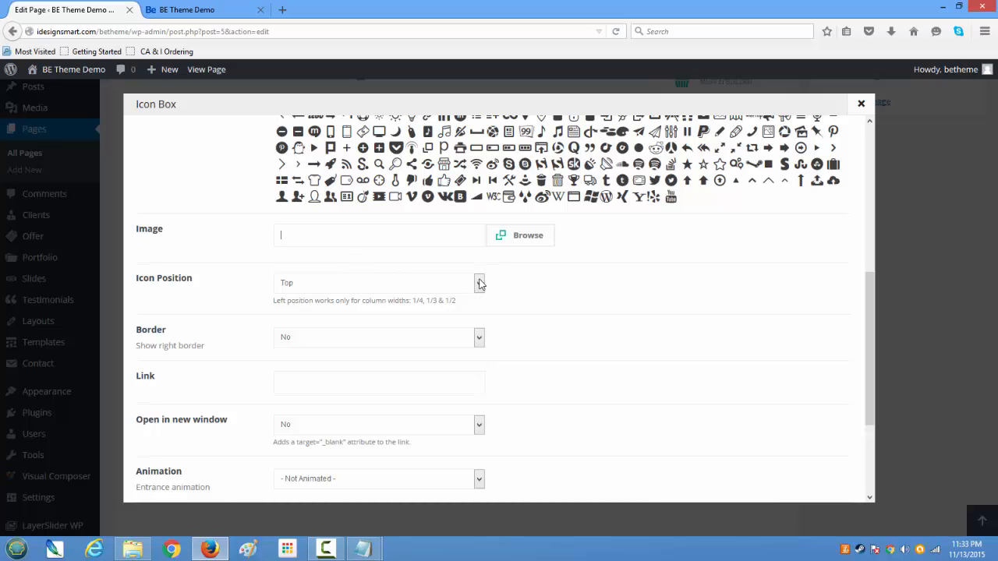
pyautogui.scroll(-3, 460, 323)
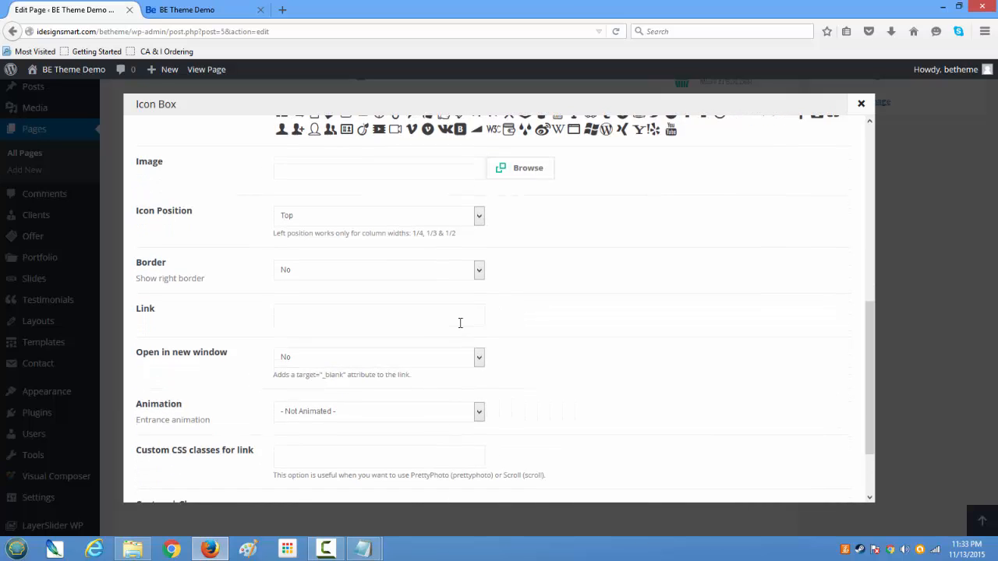
pyautogui.scroll(10, 461, 328)
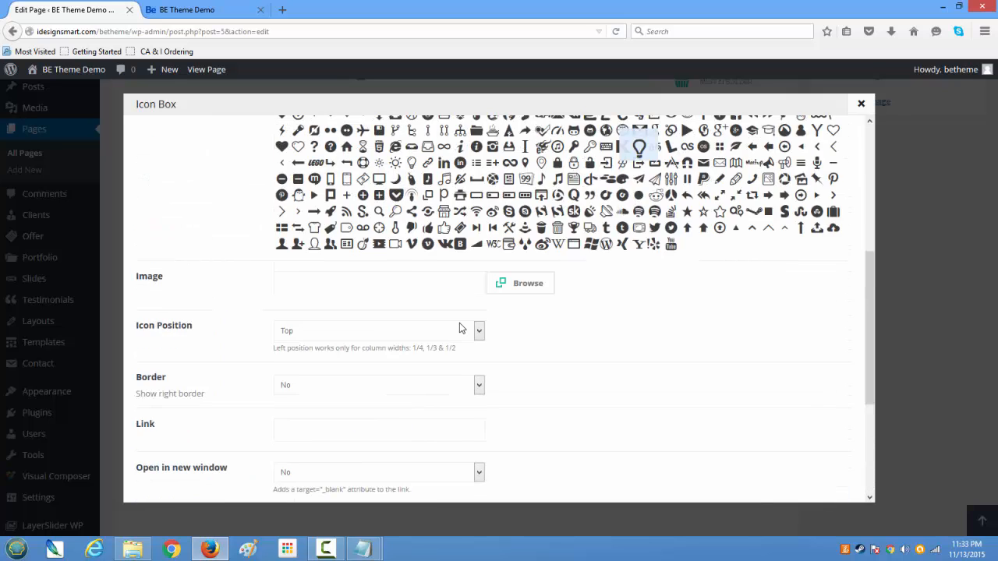
pyautogui.scroll(1, 459, 329)
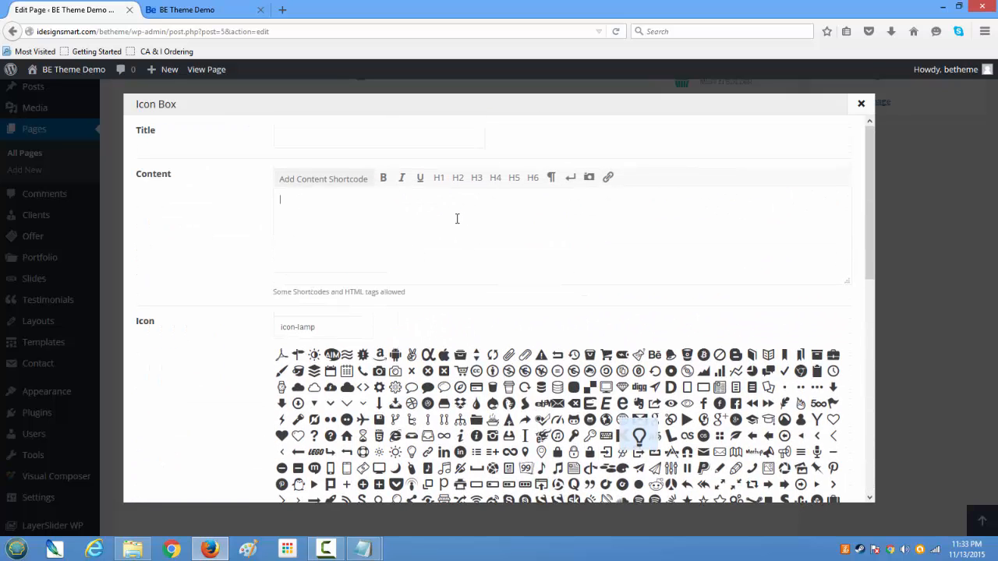
pyautogui.hotkey('ctrl', 'v')
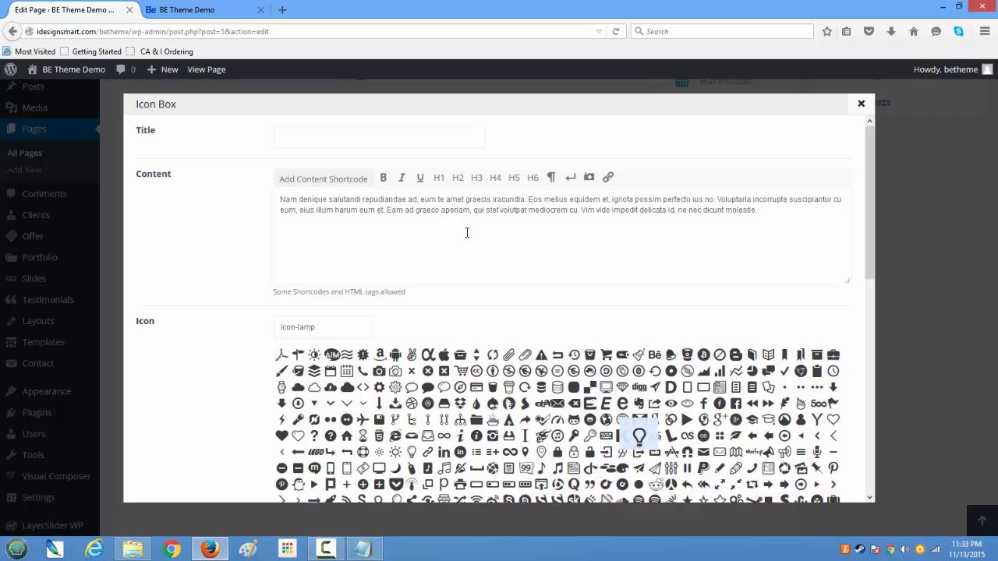
pyautogui.scroll(-10, 698, 301)
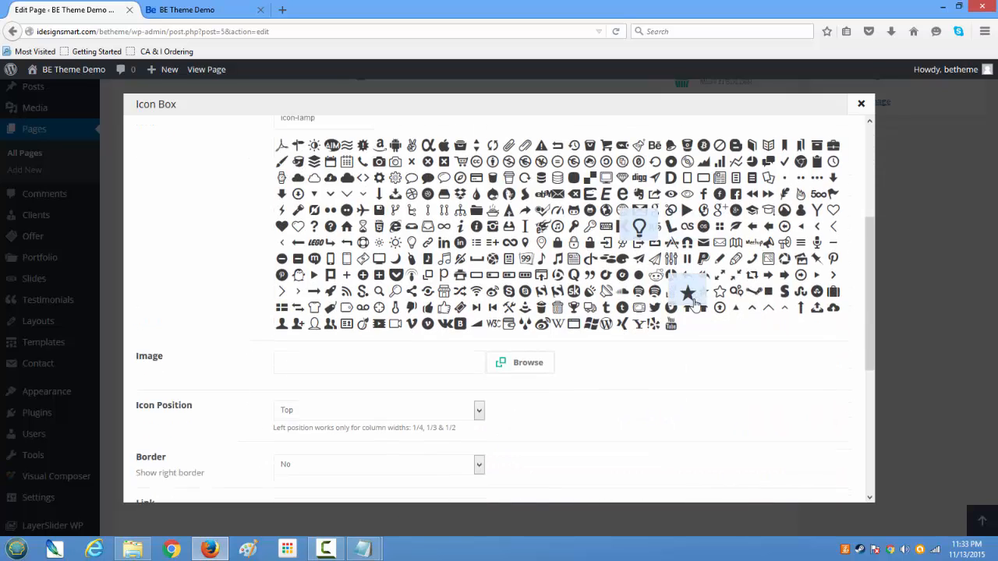
pyautogui.click(804, 479)
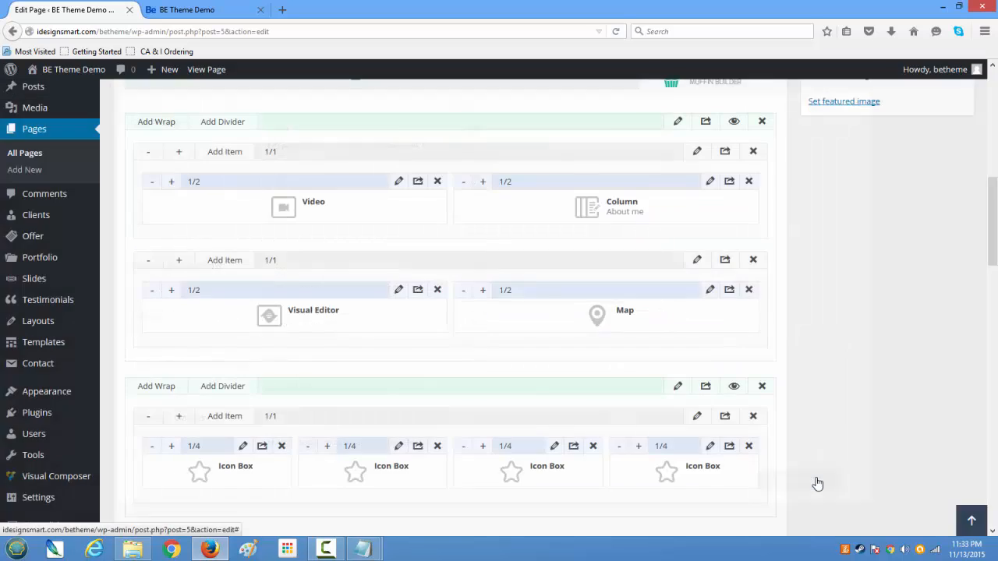
# - Give the second Icon Box the icon-ccw icon and the copied paragraph as content, and save it
pyautogui.click(398, 446)
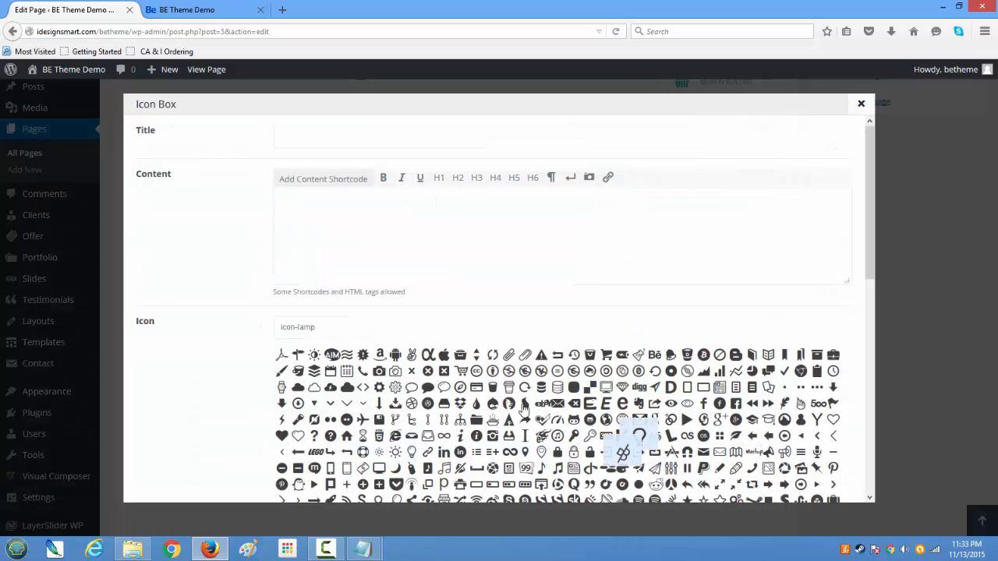
pyautogui.click(656, 371)
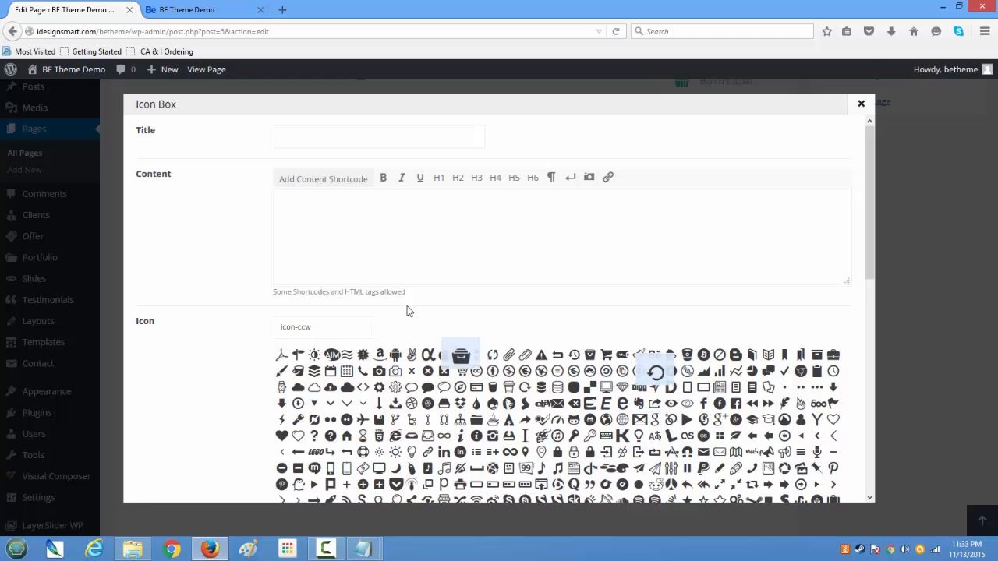
pyautogui.click(374, 238)
pyautogui.hotkey('ctrl', 'v')
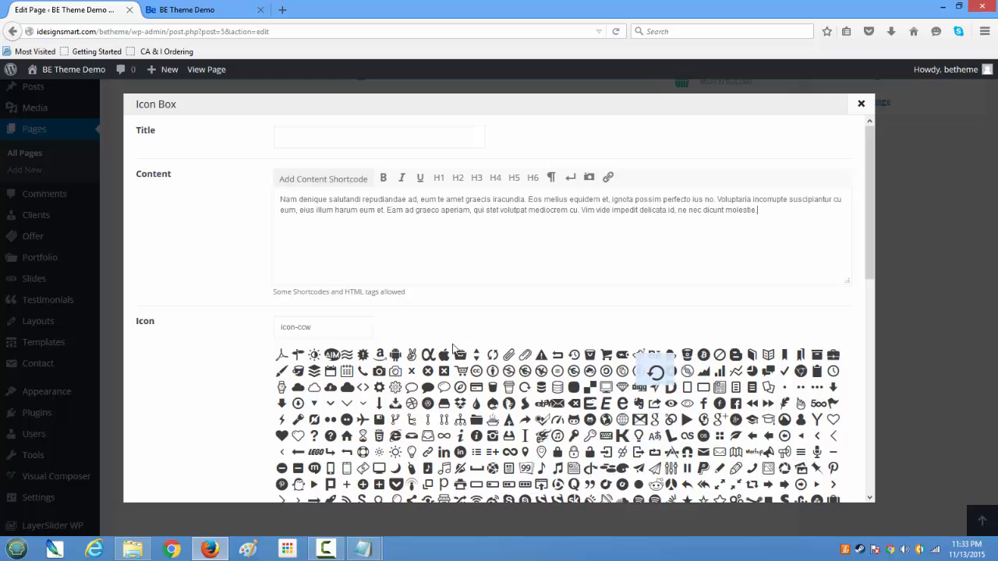
pyautogui.scroll(-10, 448, 345)
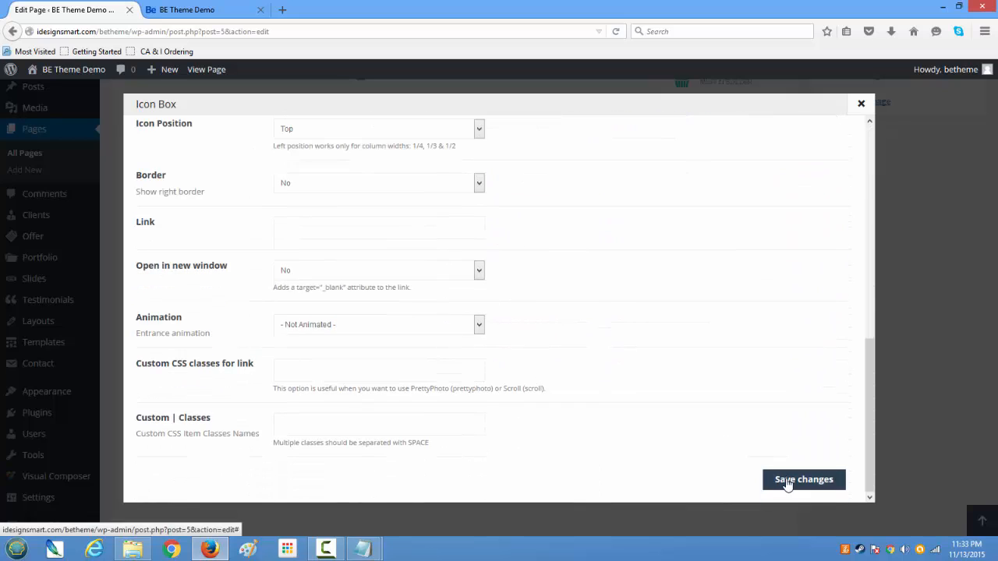
pyautogui.click(787, 481)
# - Insert the line "Service1" as an H2 heading above the first Icon Box's paragraph and save the changes
pyautogui.scroll(-3, 403, 381)
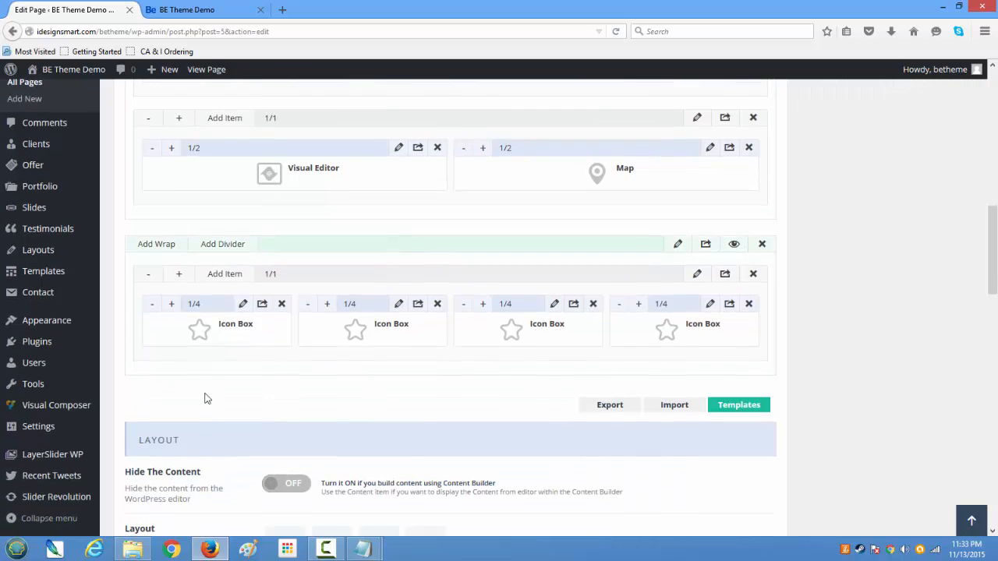
pyautogui.click(243, 304)
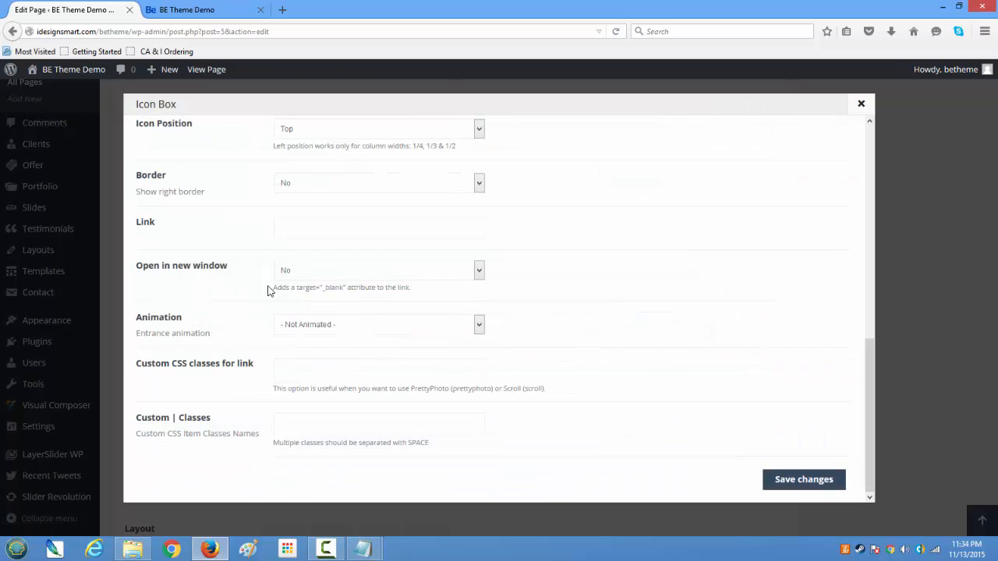
pyautogui.scroll(10, 581, 369)
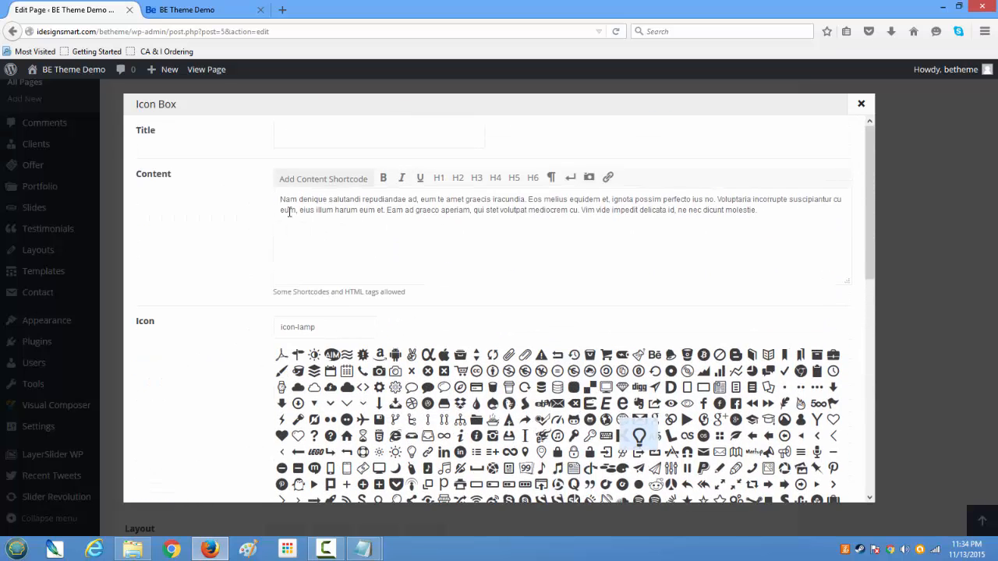
pyautogui.press('Return')
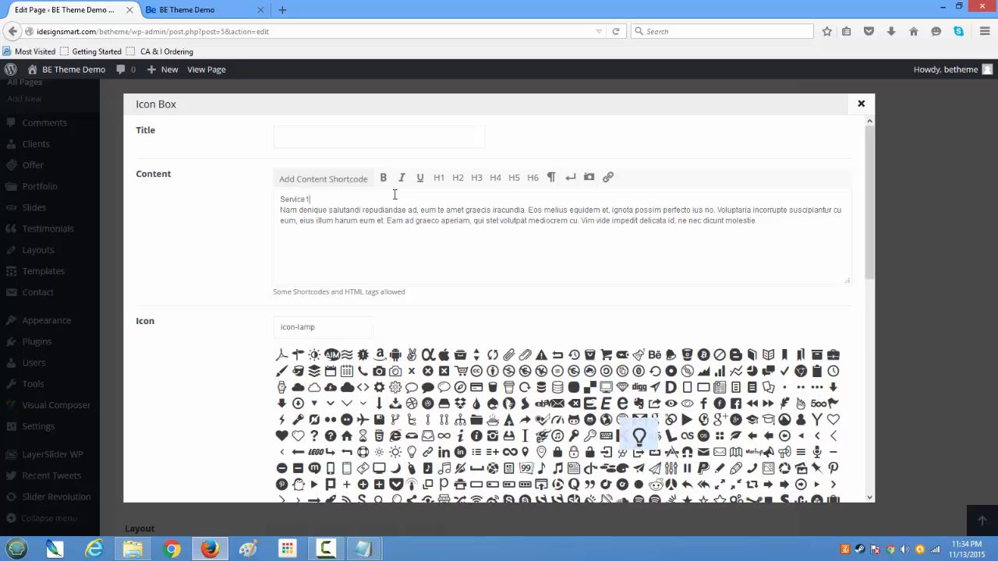
pyautogui.moveTo(268, 198); pyautogui.dragTo(319, 200)
pyautogui.click(459, 179)
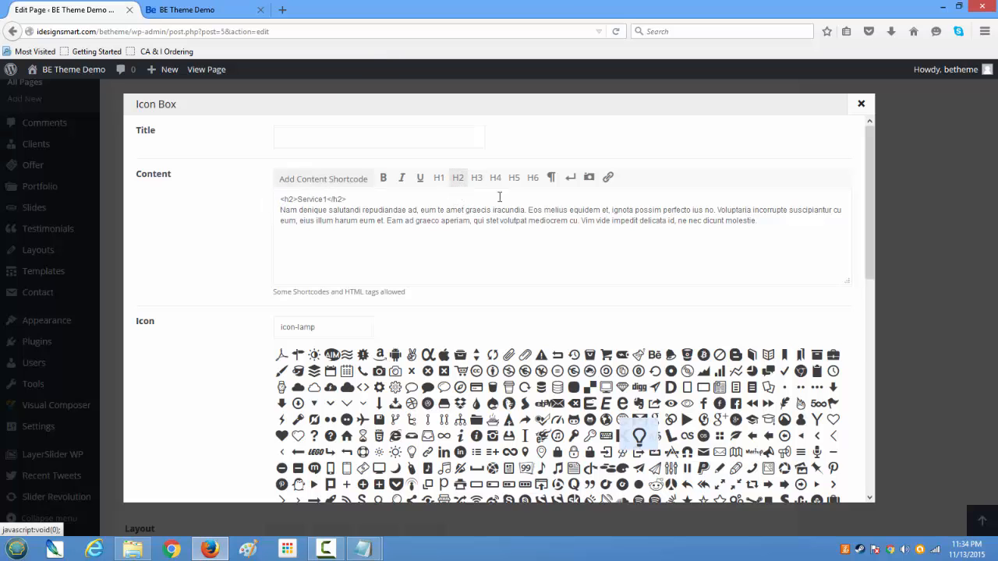
pyautogui.scroll(-10, 574, 281)
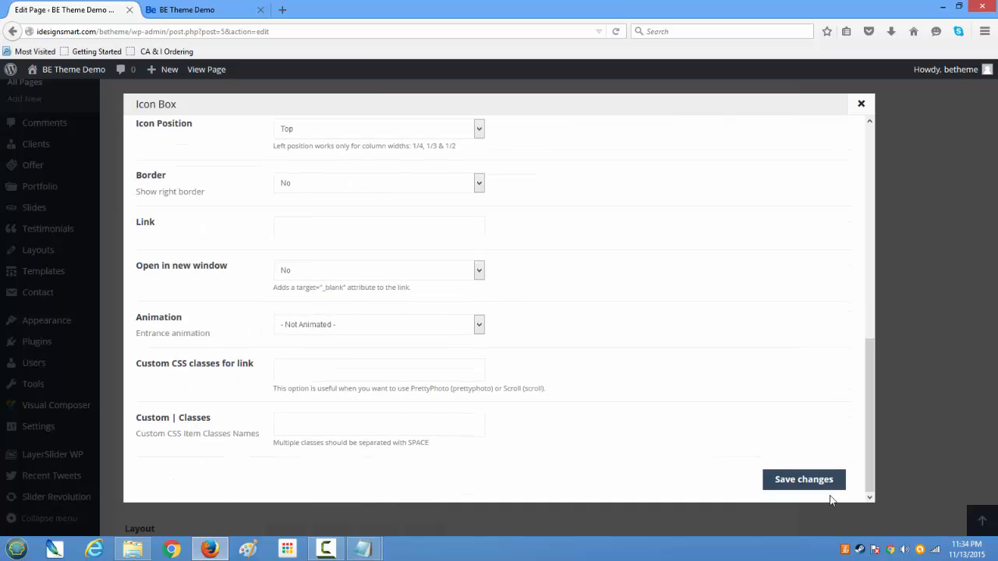
pyautogui.click(824, 479)
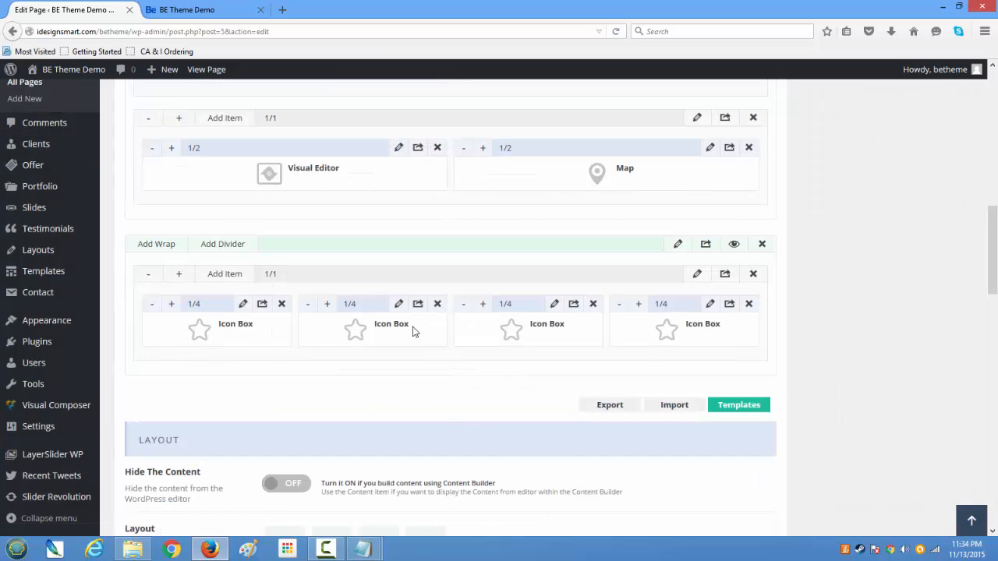
# - Reopen the first Icon Box and copy its entire content, including the Service1 heading
pyautogui.click(243, 304)
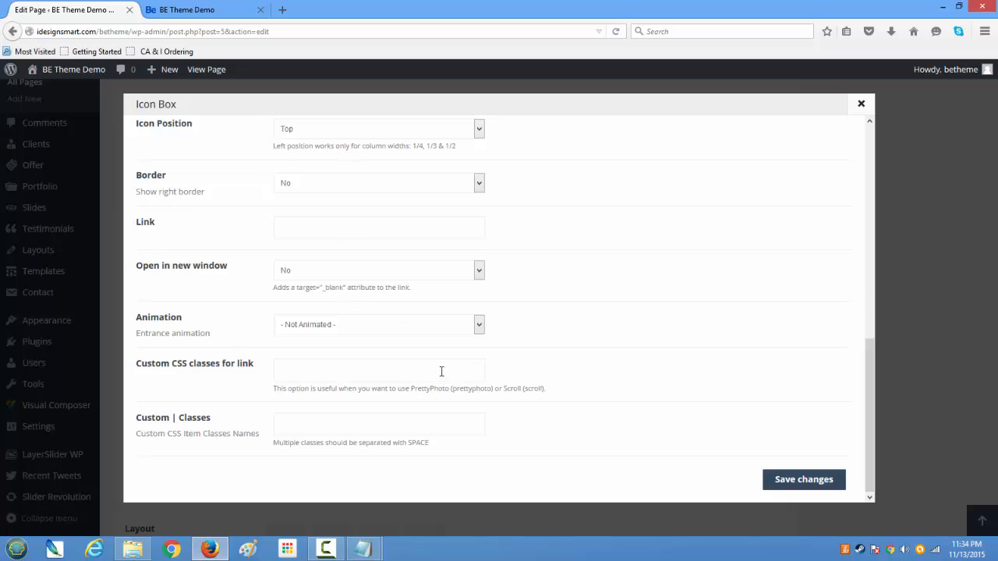
pyautogui.scroll(10, 444, 374)
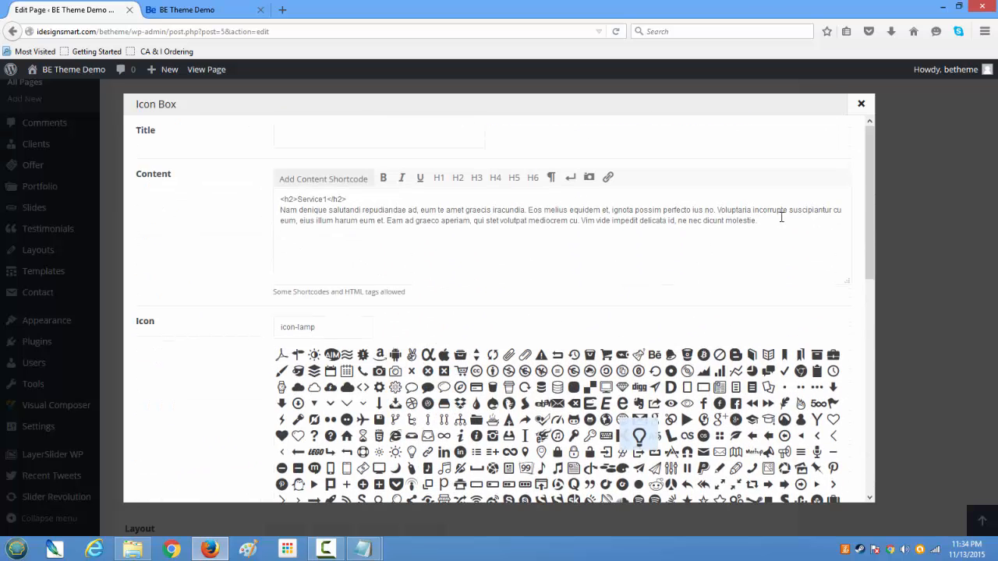
pyautogui.moveTo(781, 217); pyautogui.dragTo(223, 172)
pyautogui.hotkey('ctrl', 'c')
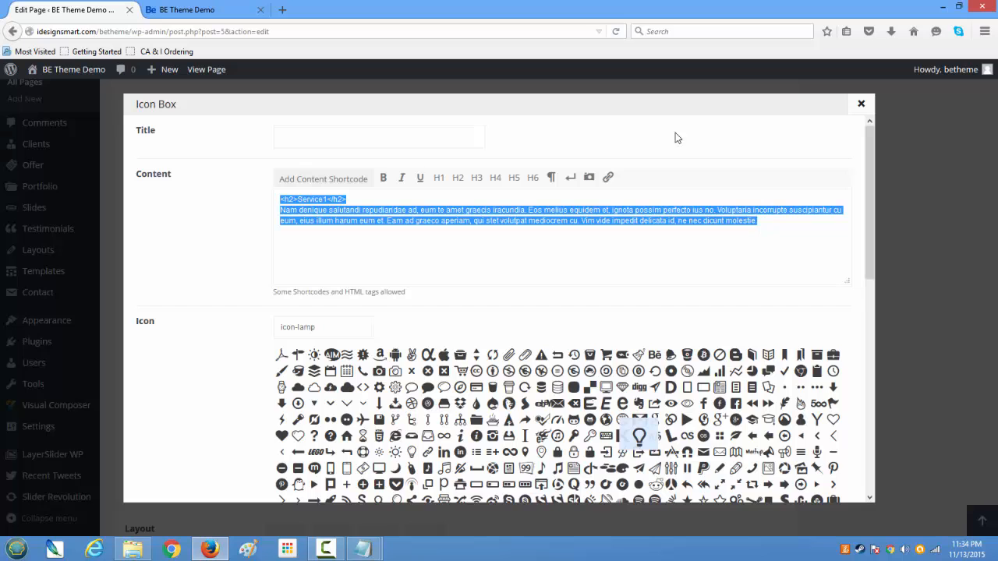
# - Replace the second Icon Box's content with the copied <h2>Service1</h2> heading and paragraph, and save the item
pyautogui.click(862, 105)
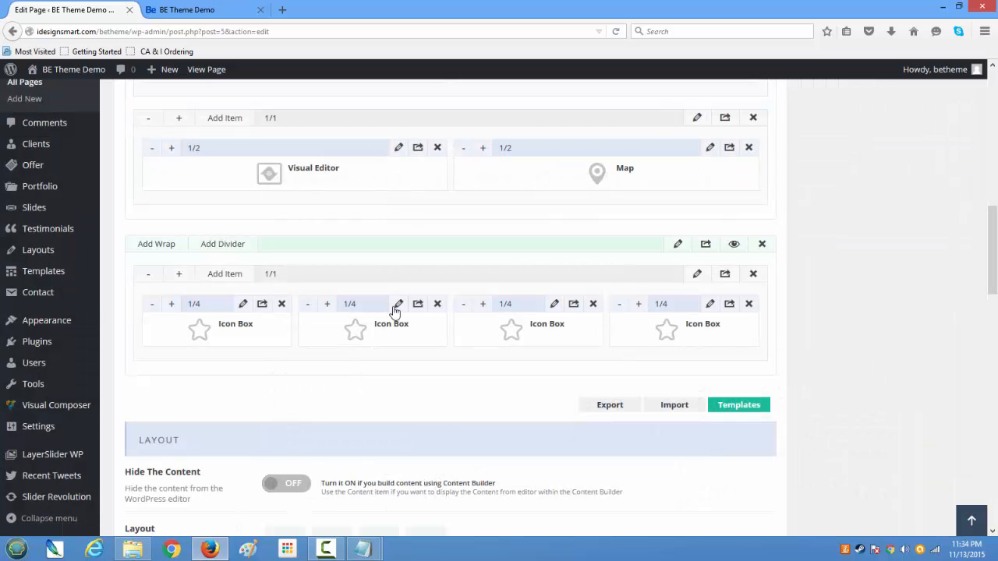
pyautogui.click(399, 306)
pyautogui.scroll(10, 452, 312)
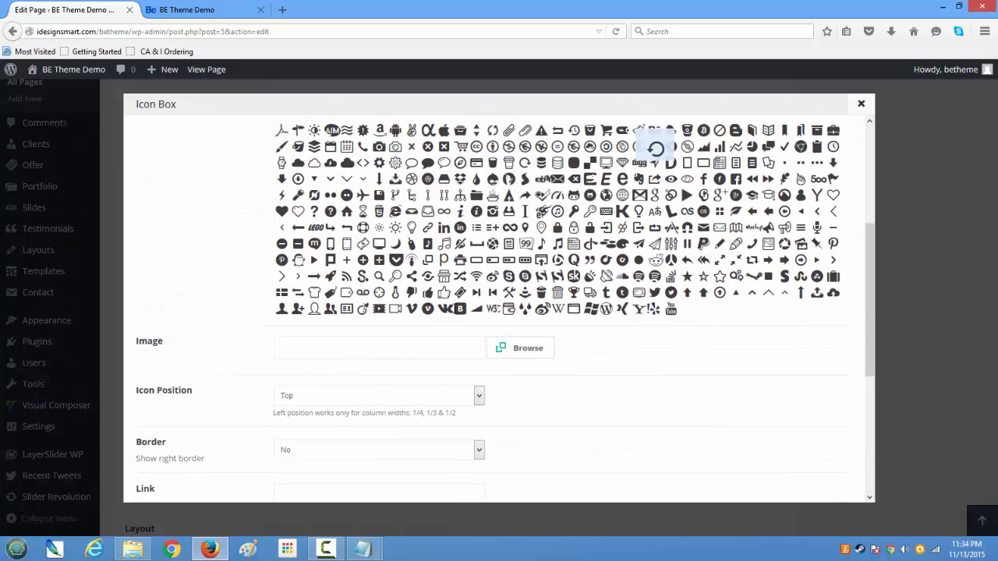
pyautogui.moveTo(806, 195); pyautogui.dragTo(256, 163)
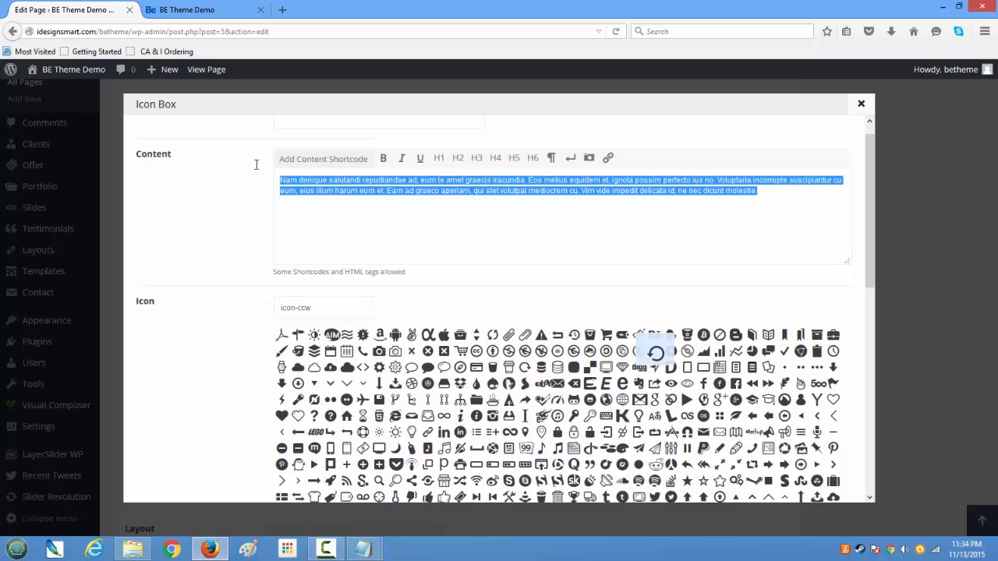
pyautogui.hotkey('ctrl', 'v')
pyautogui.scroll(-10, 628, 343)
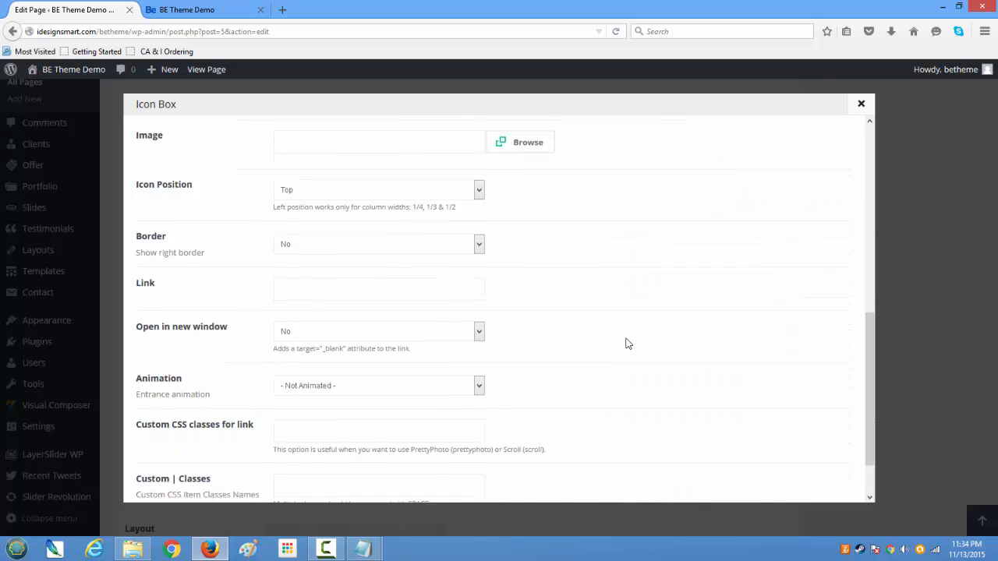
pyautogui.click(804, 479)
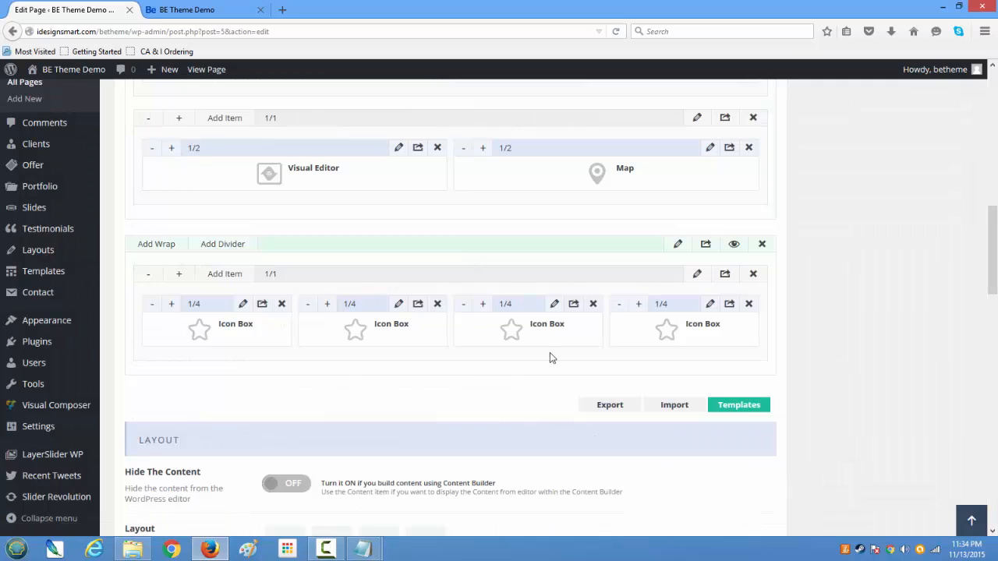
# - Give the third Icon Box the copied <h2>Service1</h2> text as content and the icon-heart-fa icon, and save it
pyautogui.click(553, 306)
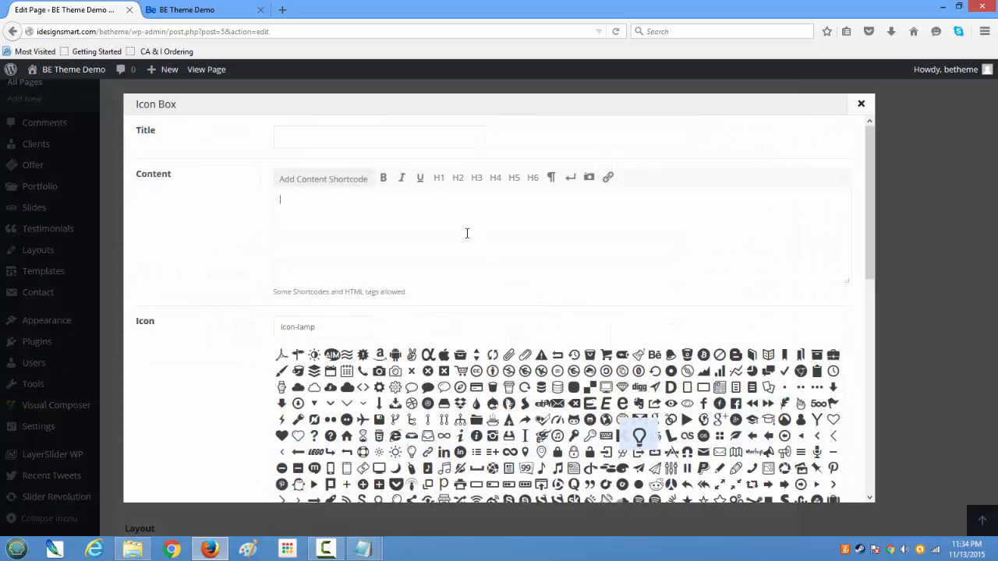
pyautogui.write('<h2>Service1</h2> Nam denique salutandi repudiandae ad, eum te amet graecis iracundia. Eos melius equidem et, ignota possim perfecto ius no. Voluptaria incorrupte suscipiantur cu eum, eius illum harum eum et. Eam ad graeco aperiam, qui stet volutpat mediocrem cu. Vim vide impedit delicata id, ne nec dicunt molestie')
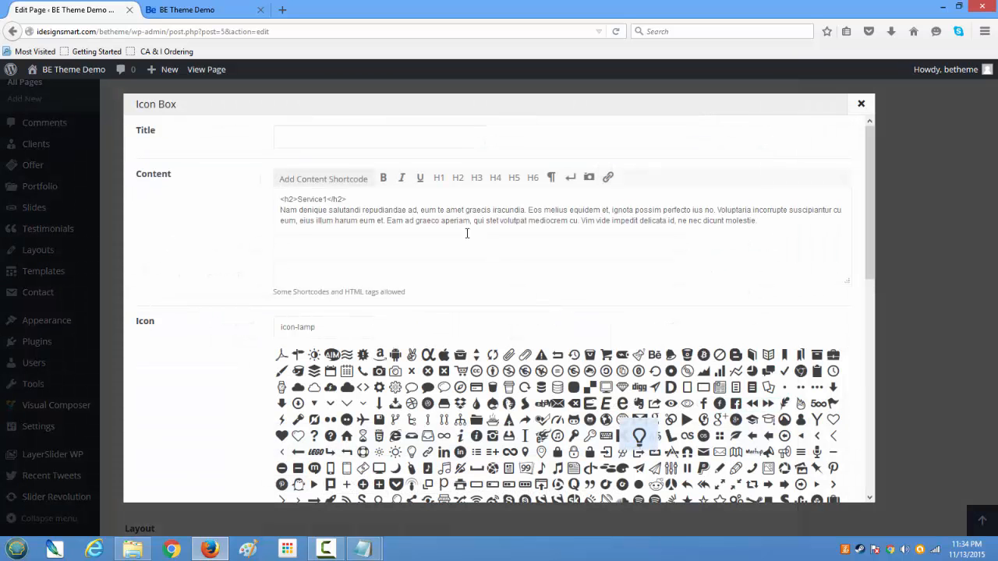
pyautogui.scroll(-4, 572, 313)
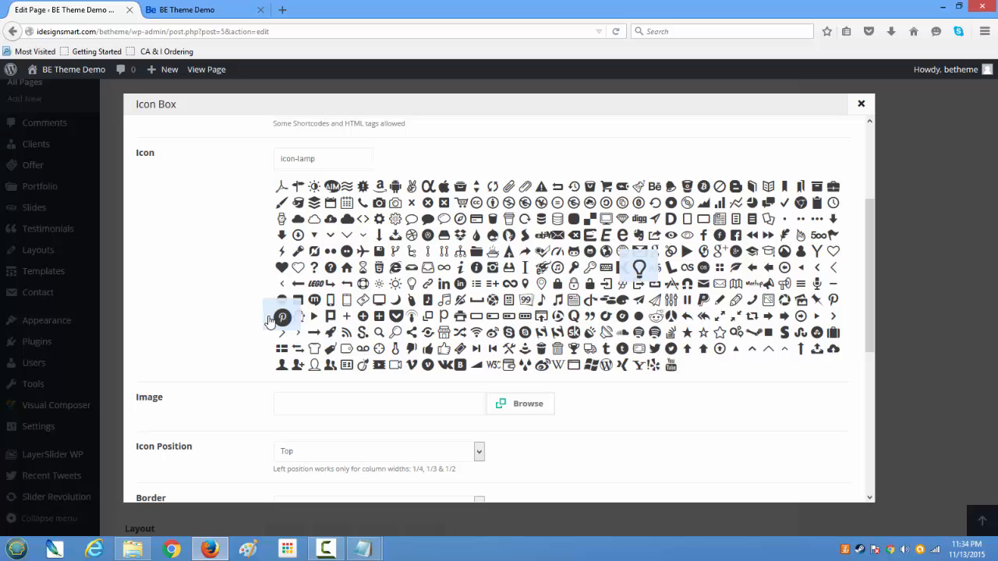
pyautogui.click(282, 268)
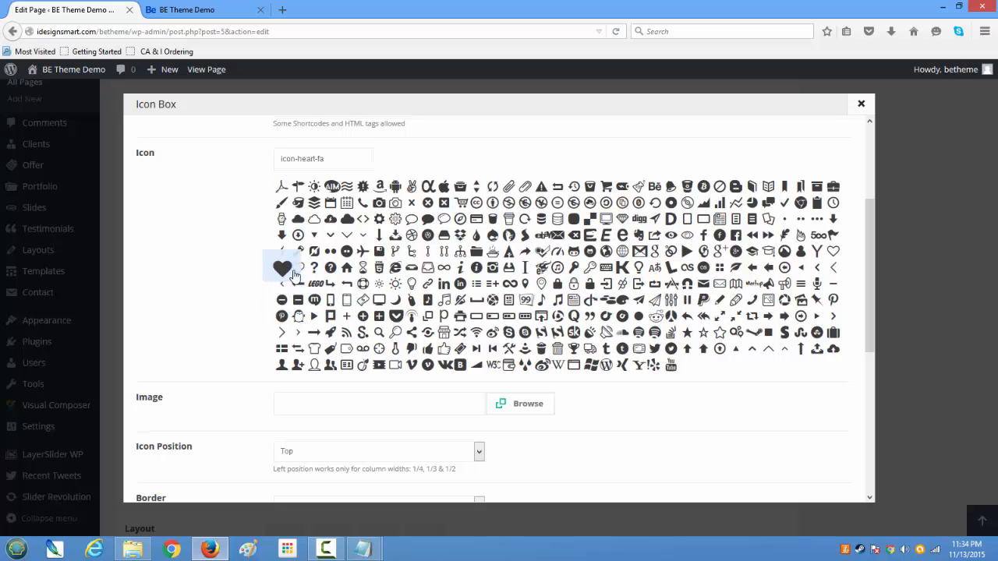
pyautogui.scroll(4, 405, 307)
pyautogui.scroll(-5, 409, 312)
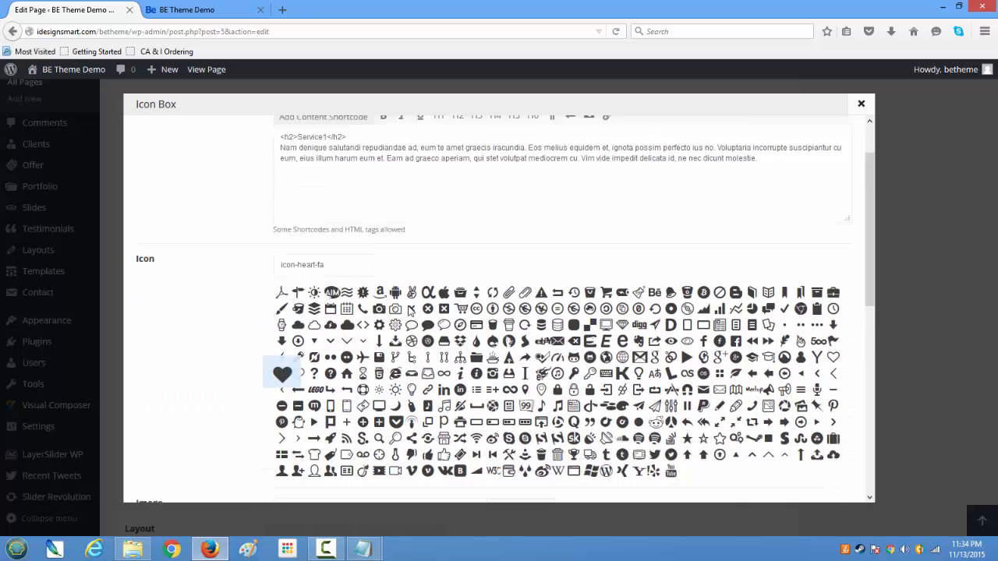
pyautogui.scroll(5, 409, 312)
pyautogui.scroll(-10, 409, 315)
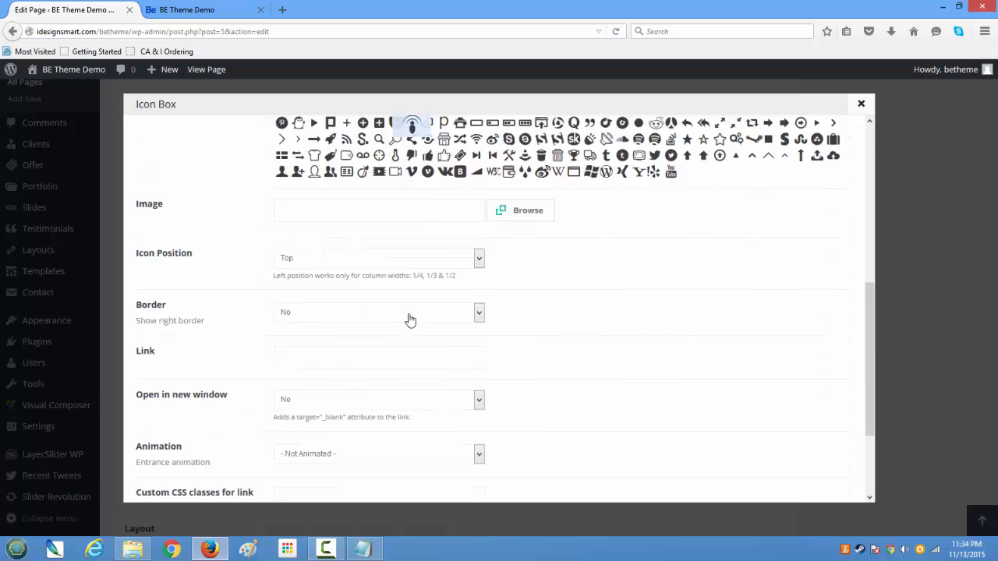
pyautogui.click(814, 481)
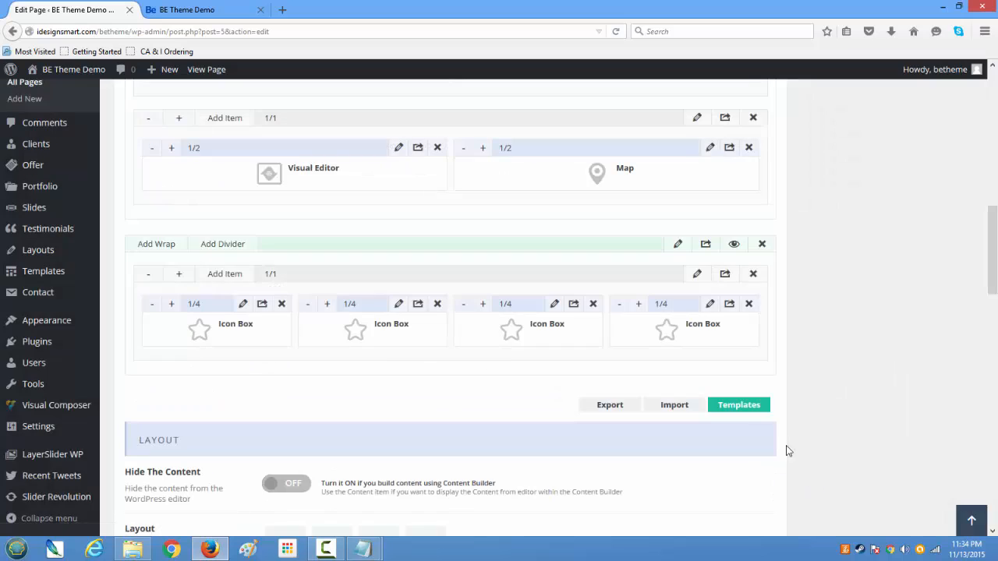
# - Give the fourth Icon Box the icon-basket icon and the copied <h2>Service1</h2> text as content, and save it
pyautogui.click(709, 303)
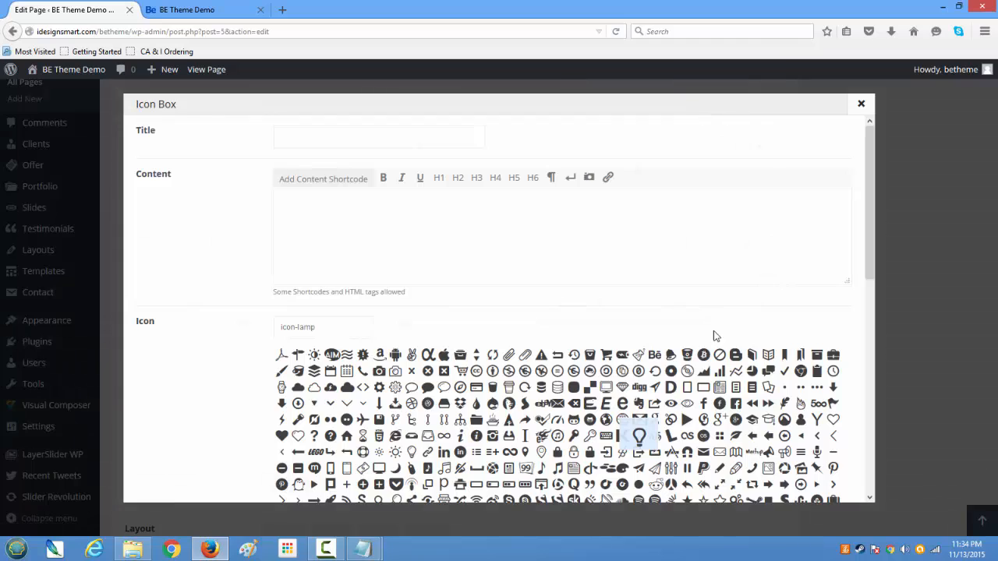
pyautogui.click(609, 356)
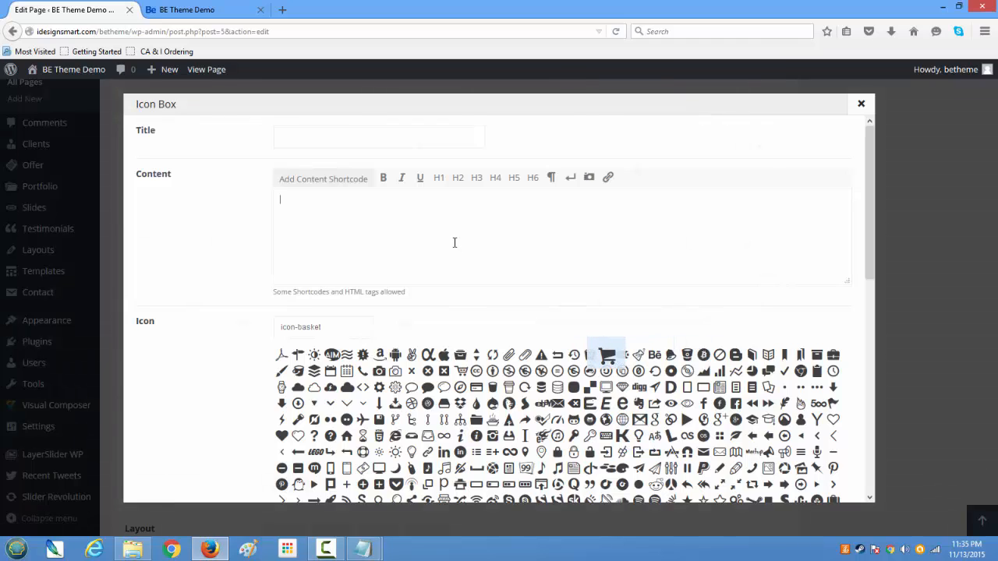
pyautogui.write('<h2>Service1</h2> Nam denique salutandi repudiandae ad, eum te amet graecis iracundia. Eos melius equidem et, ignota possim perfecto ius no. Voluptaria incorrupte suscipiantur cu eum, eius illum harum eum et. Eam ad graeco aperiam, qui stet volutpat mediocrem cu. Vim vide impedit delicata id, ne nec dicunt molestie.')
pyautogui.scroll(-10, 463, 264)
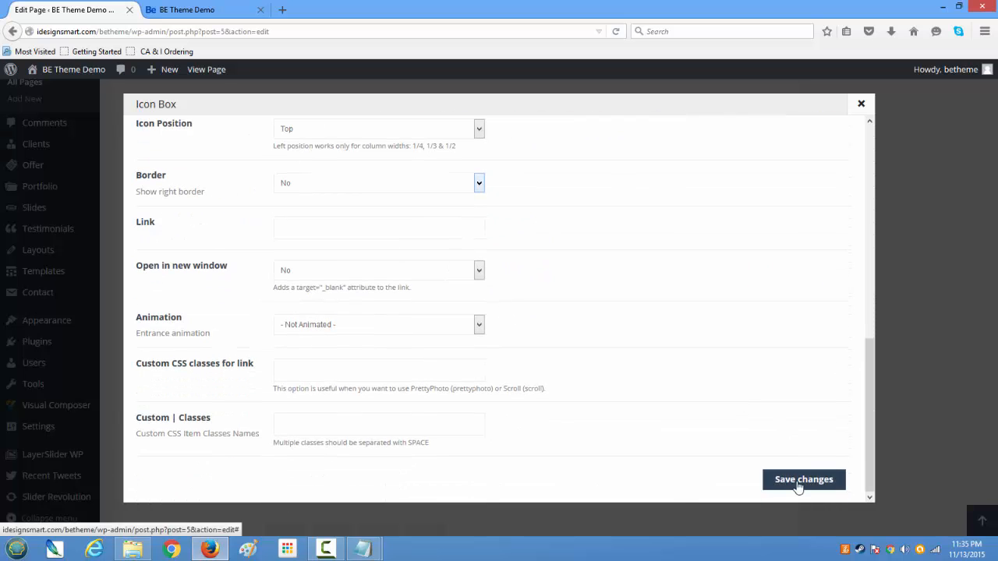
pyautogui.click(802, 482)
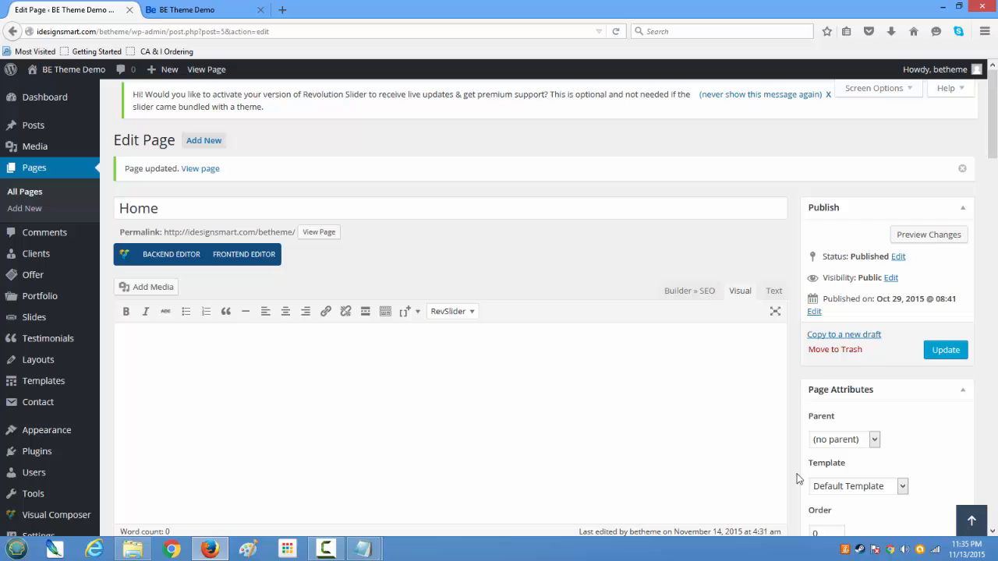
# - Update the Home page to store the edited icon boxes
pyautogui.click(943, 351)
pyautogui.scroll(-10, 561, 393)
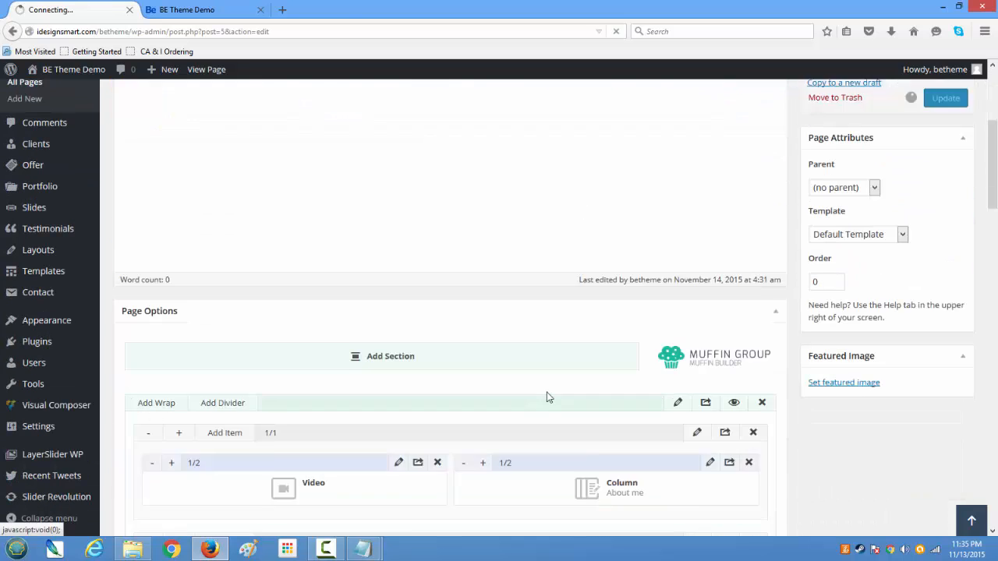
pyautogui.scroll(-3, 546, 398)
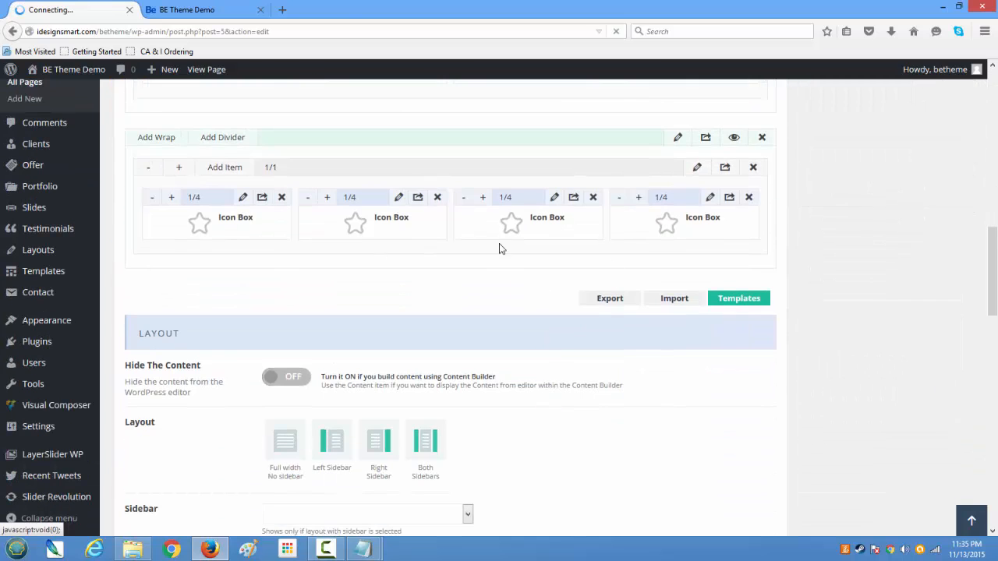
pyautogui.scroll(-10, 536, 349)
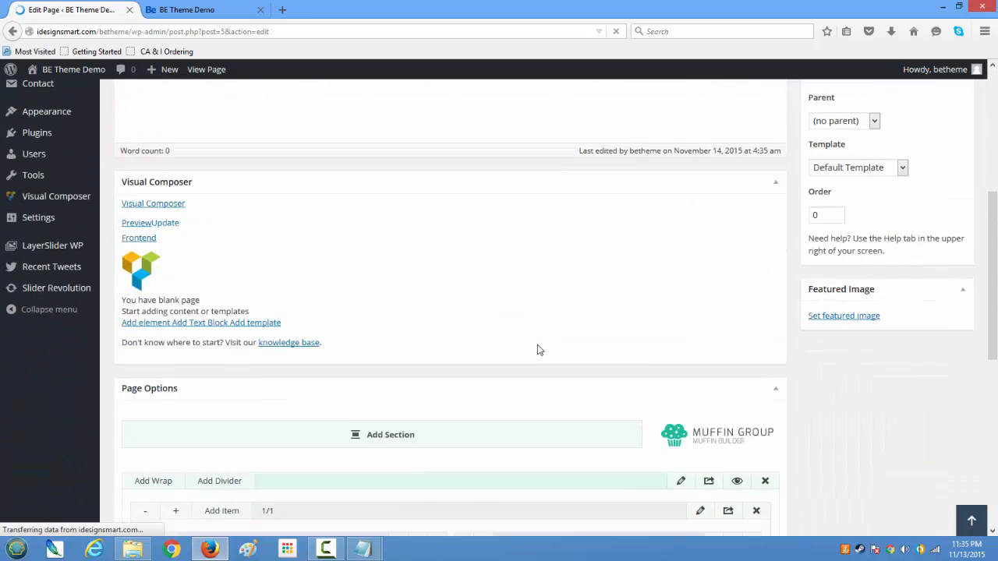
pyautogui.scroll(-10, 533, 347)
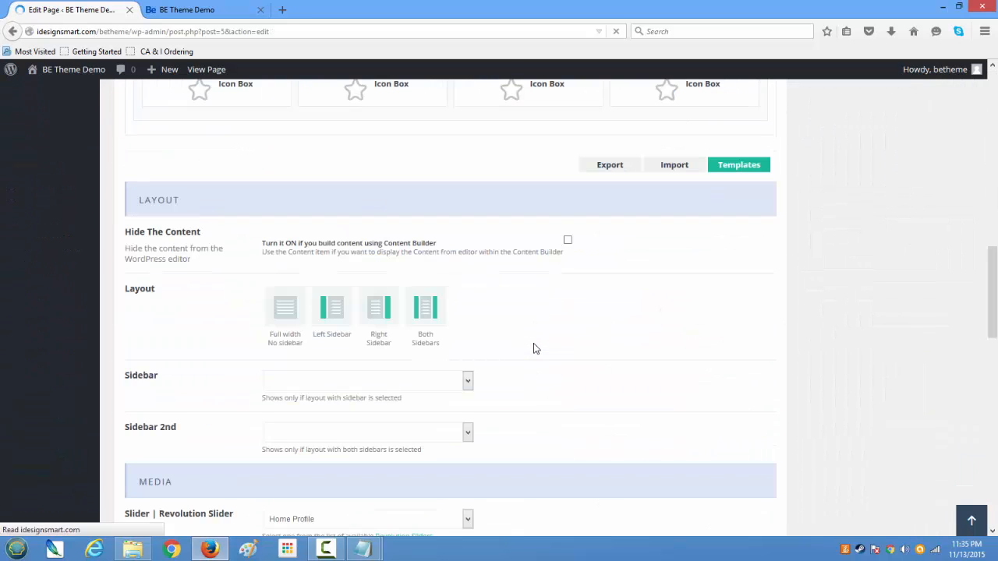
pyautogui.scroll(-10, 596, 384)
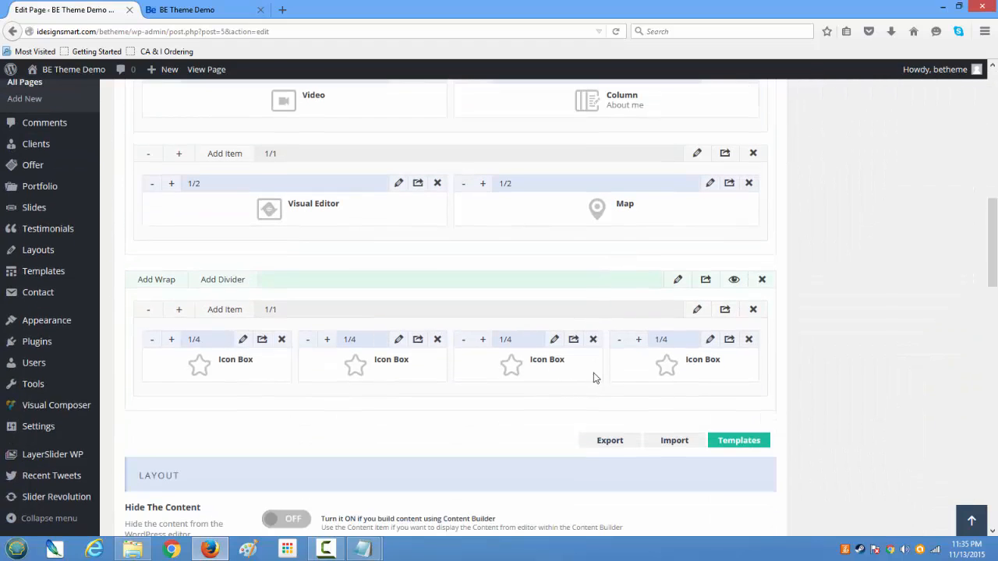
# - Review the background, padding and advanced settings of the icon box section, and save the section
pyautogui.click(678, 280)
pyautogui.scroll(-3, 475, 314)
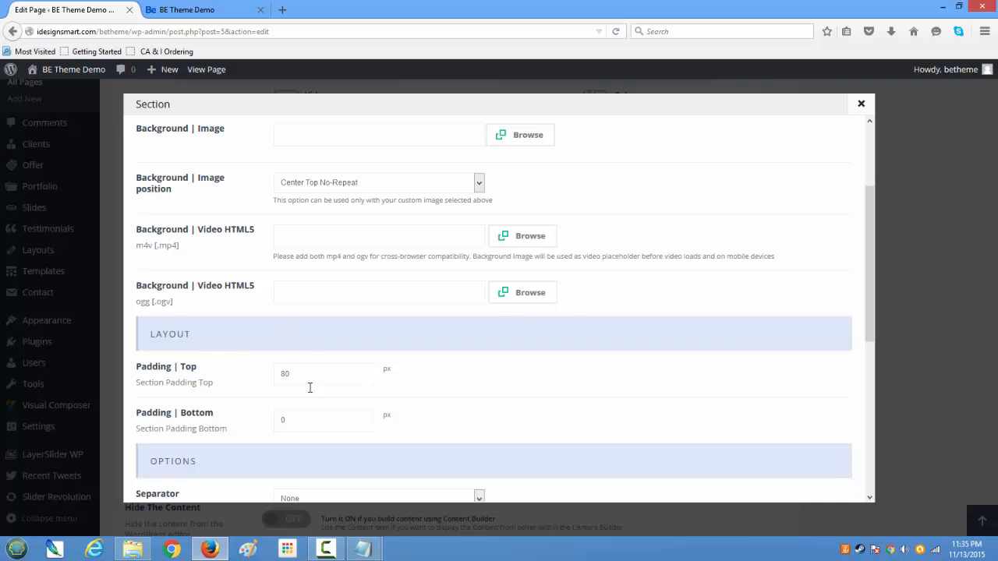
pyautogui.scroll(-8, 307, 387)
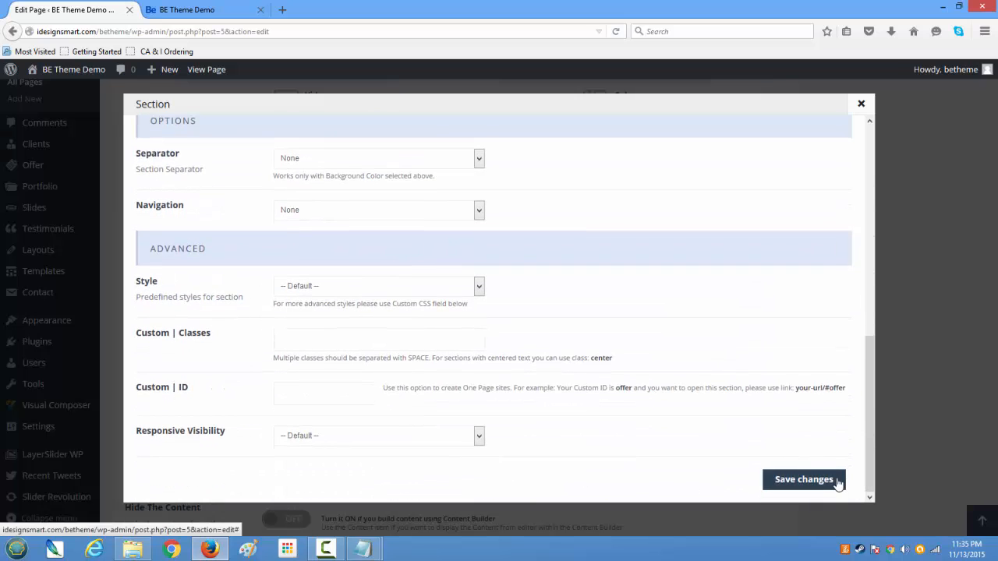
pyautogui.click(838, 484)
pyautogui.scroll(-3, 686, 450)
pyautogui.scroll(1, 688, 451)
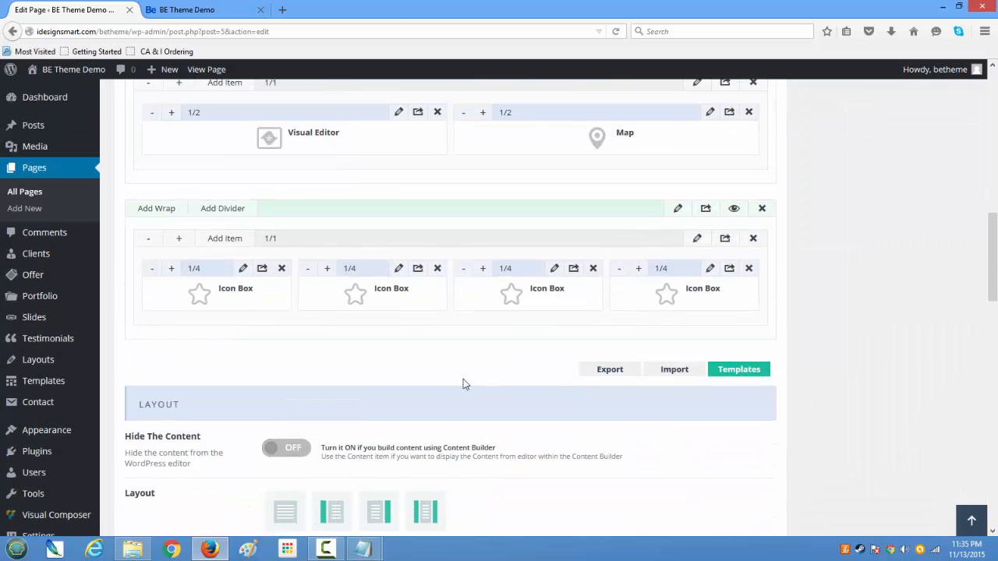
# - Add a new wrap below the four icon boxes in their section and look through the available items
pyautogui.click(155, 208)
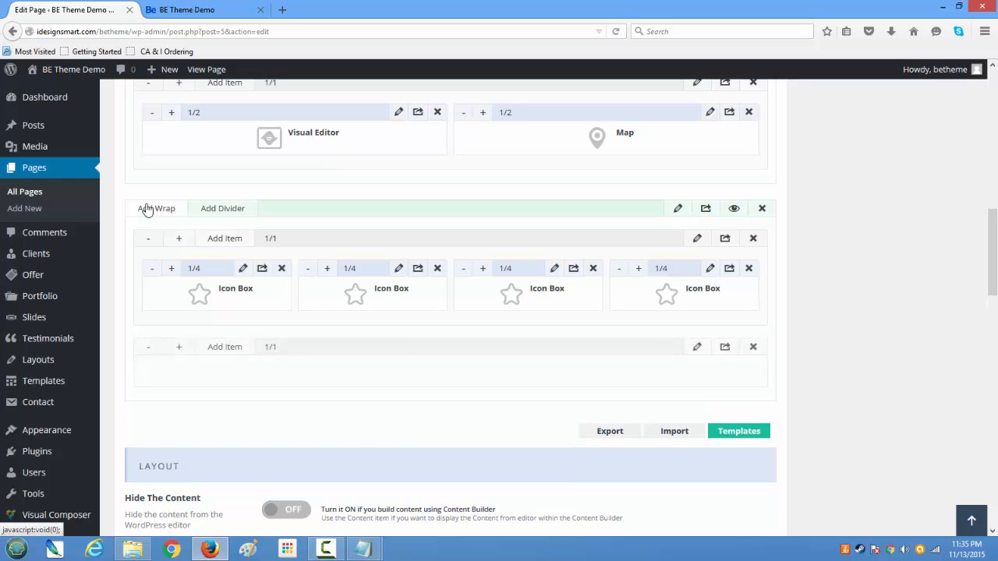
pyautogui.click(224, 351)
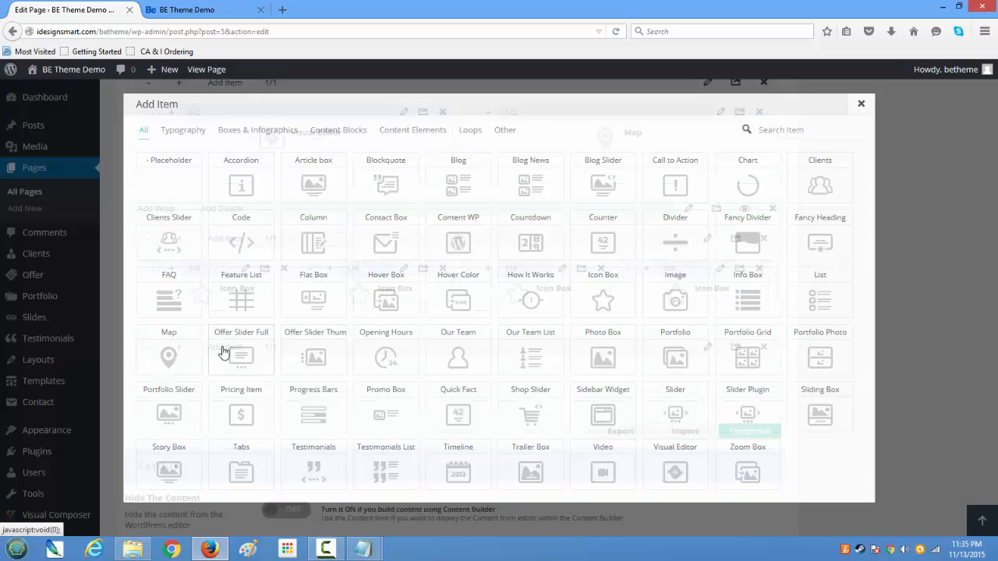
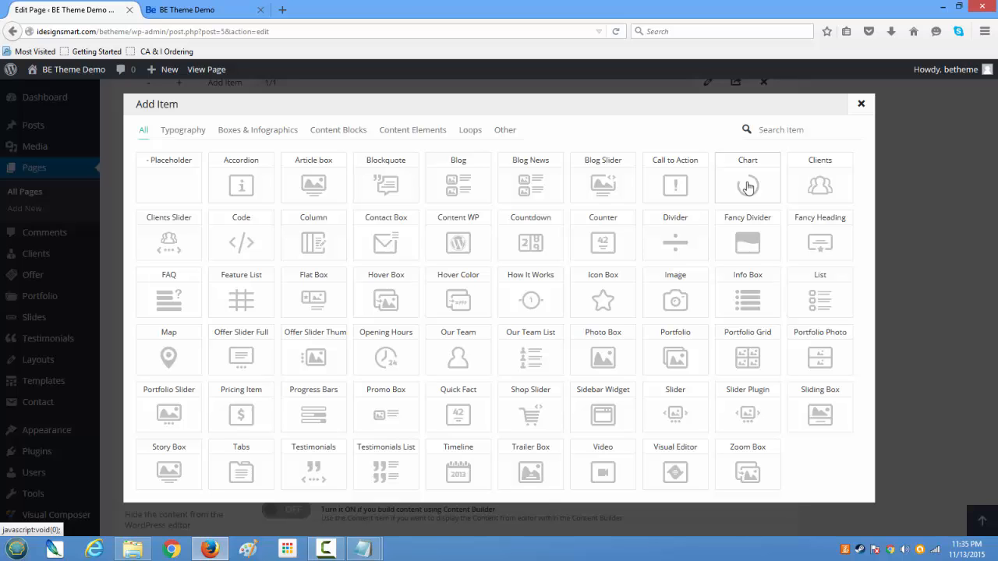
pyautogui.click(861, 104)
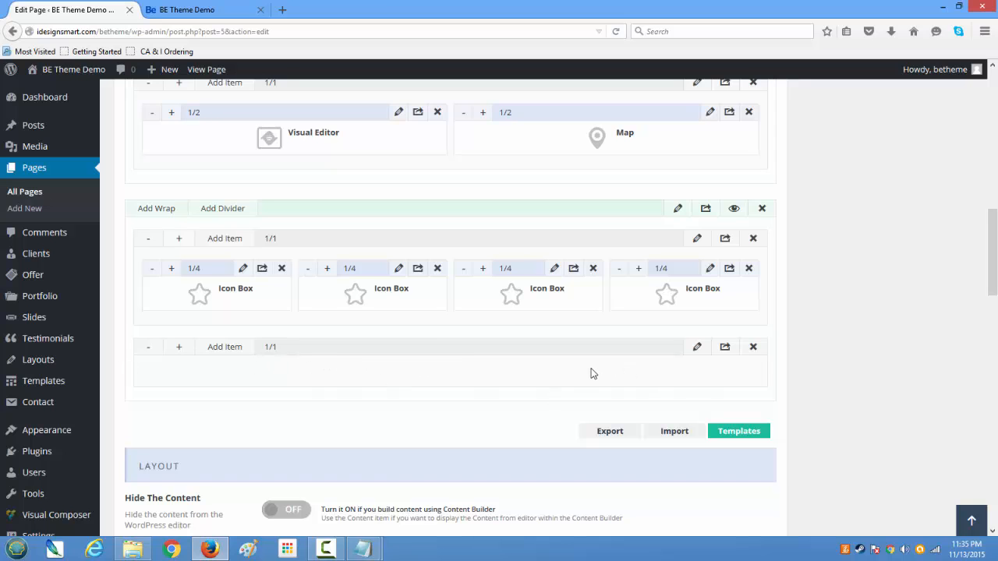
# - Add a Progress Bars item to the new wrap and widen it to 1/2
pyautogui.click(222, 349)
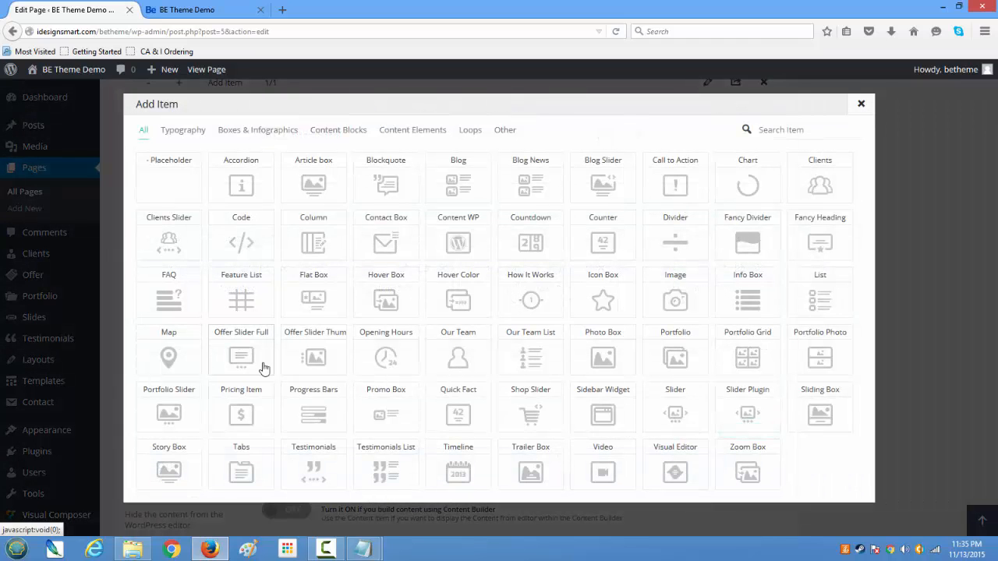
pyautogui.click(314, 406)
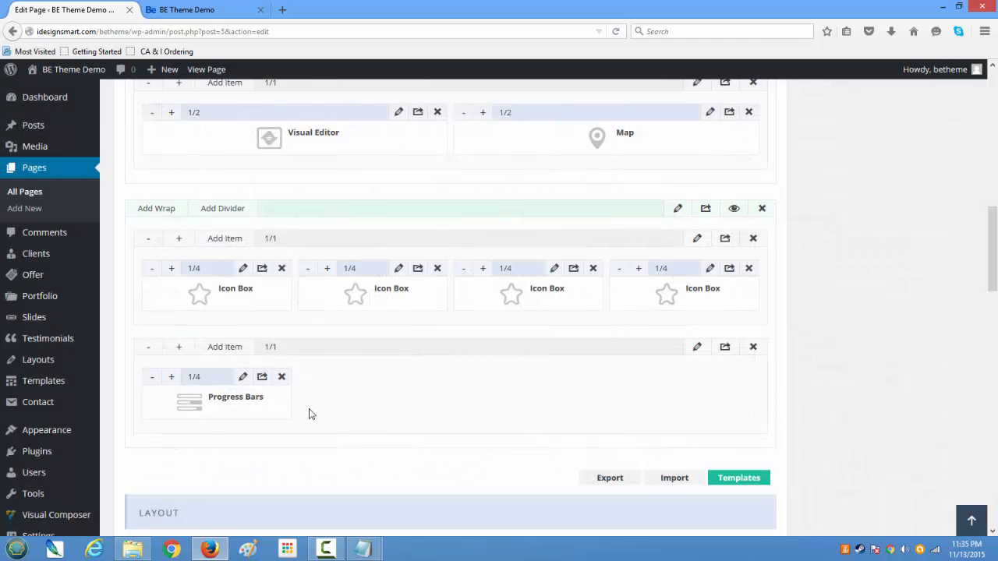
pyautogui.click(172, 378)
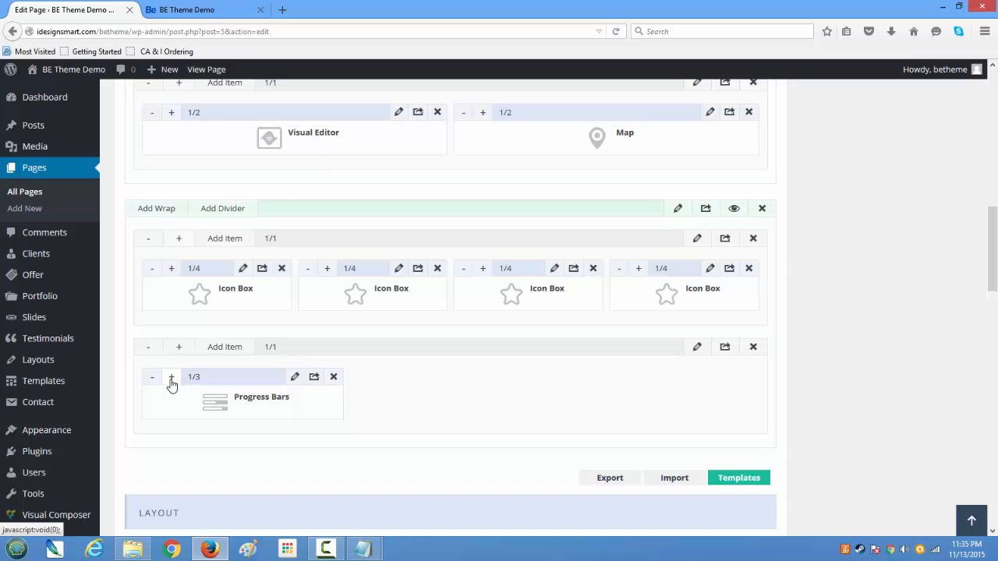
pyautogui.click(171, 378)
pyautogui.click(172, 378)
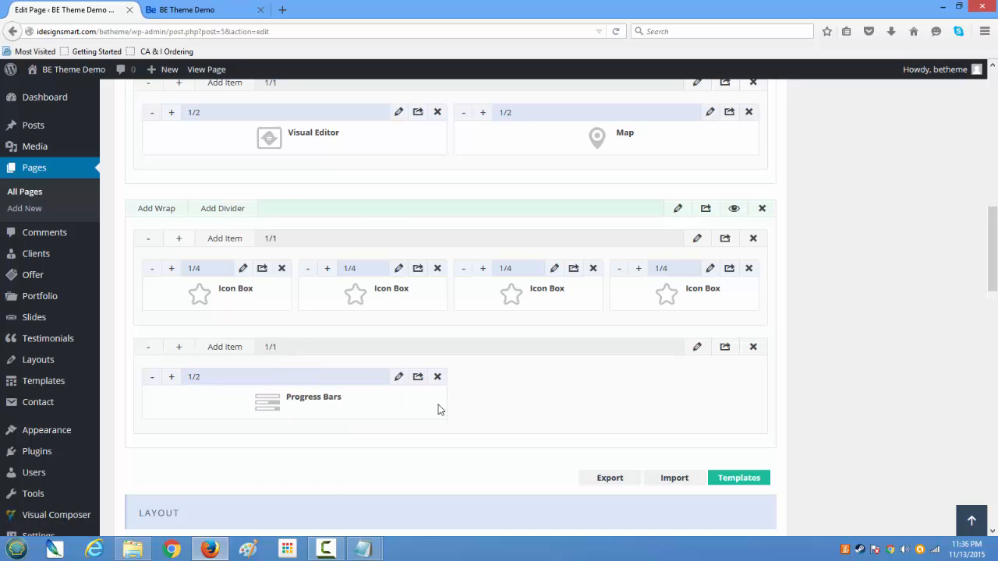
# - Add two Chart items, each 1/4 wide, beside the Progress Bars item in the lower wrap
pyautogui.click(226, 346)
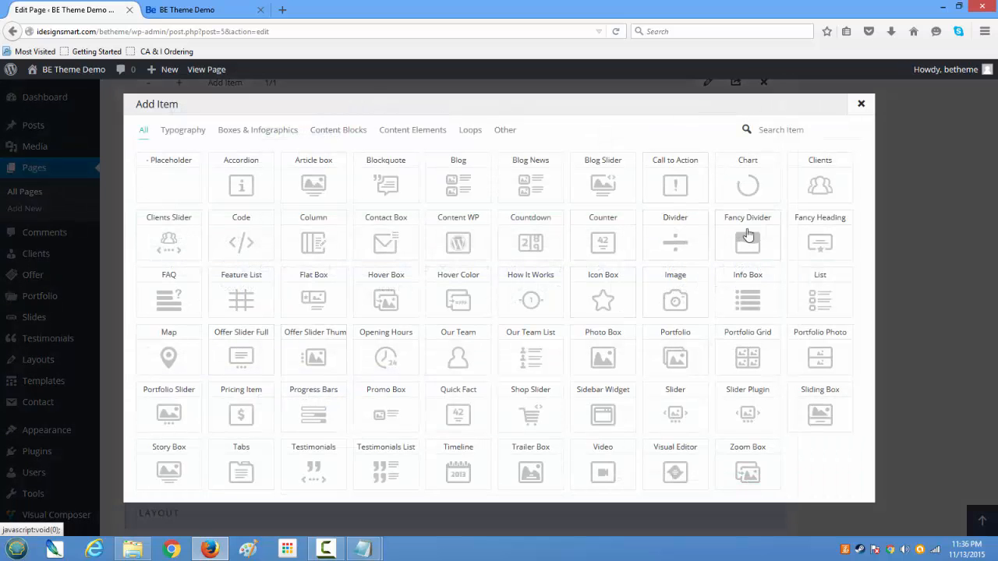
pyautogui.click(748, 187)
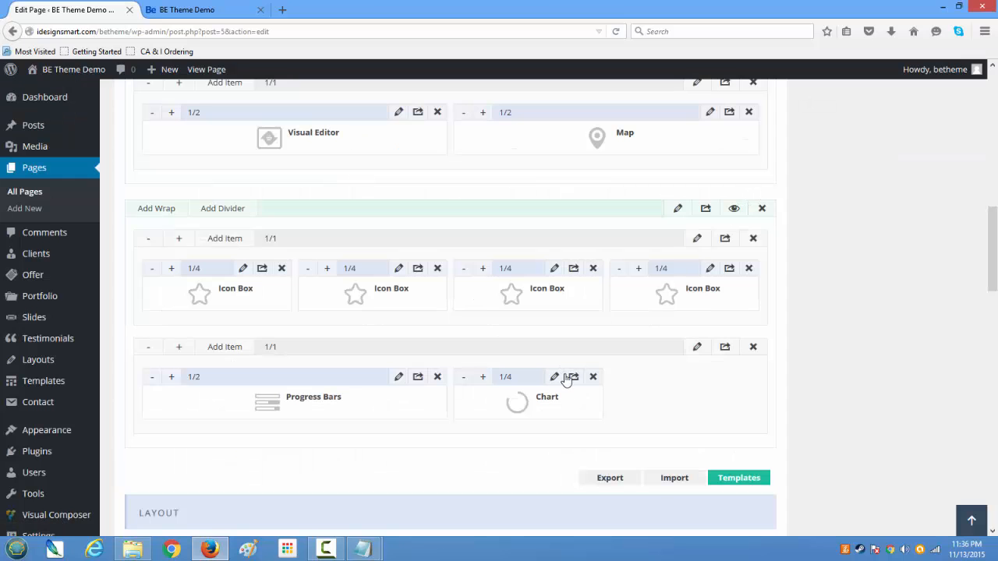
pyautogui.click(483, 378)
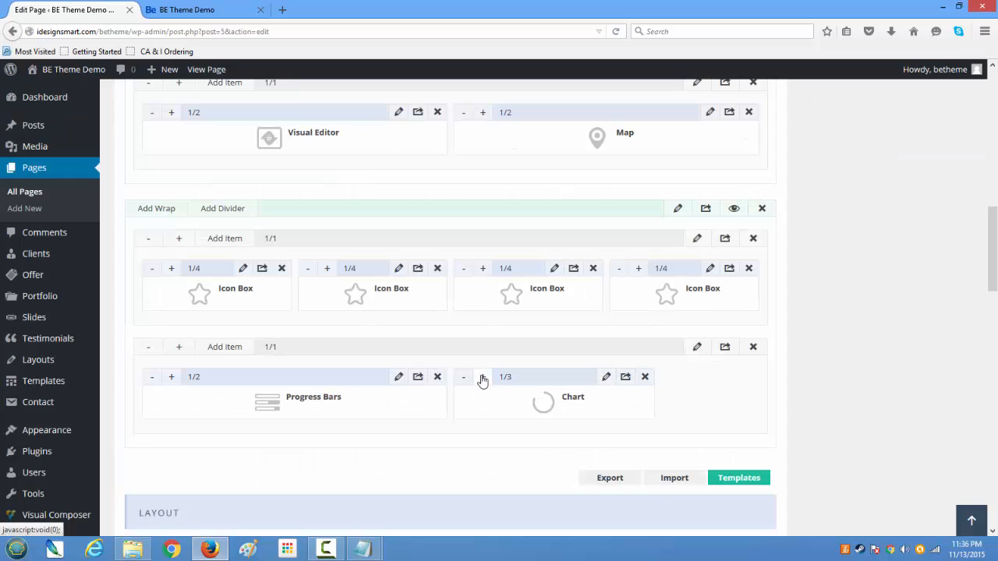
pyautogui.click(483, 378)
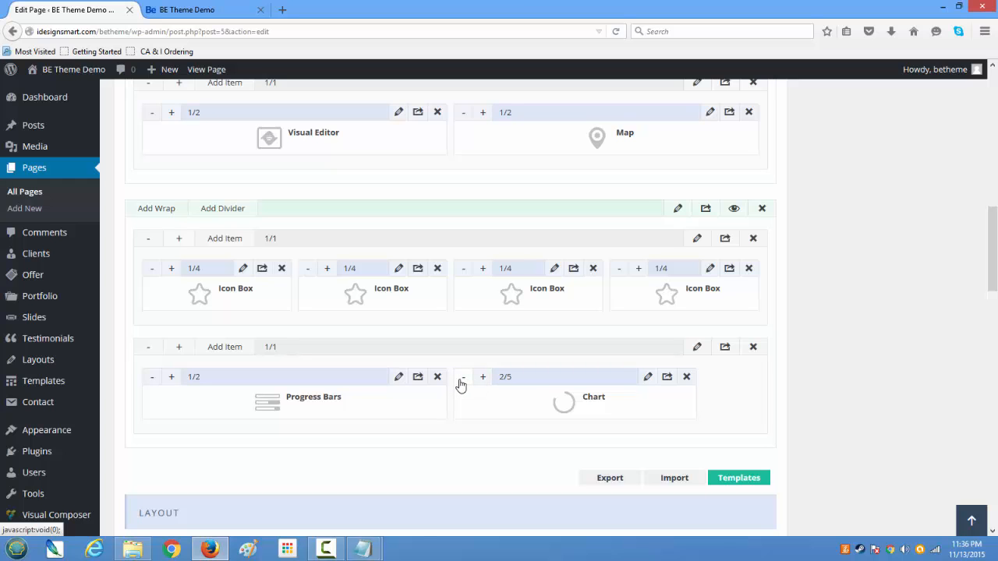
pyautogui.click(461, 380)
pyautogui.click(462, 380)
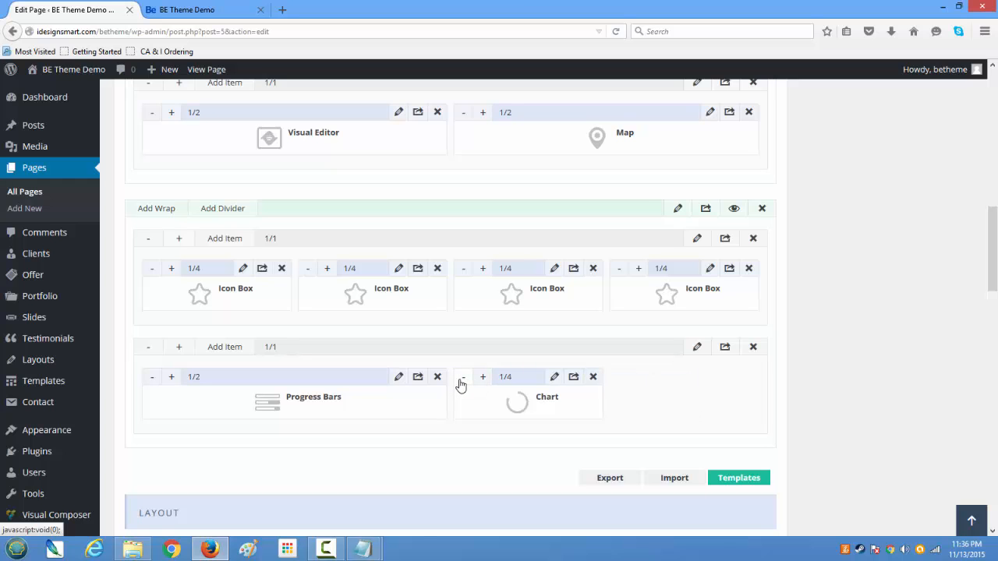
pyautogui.click(234, 349)
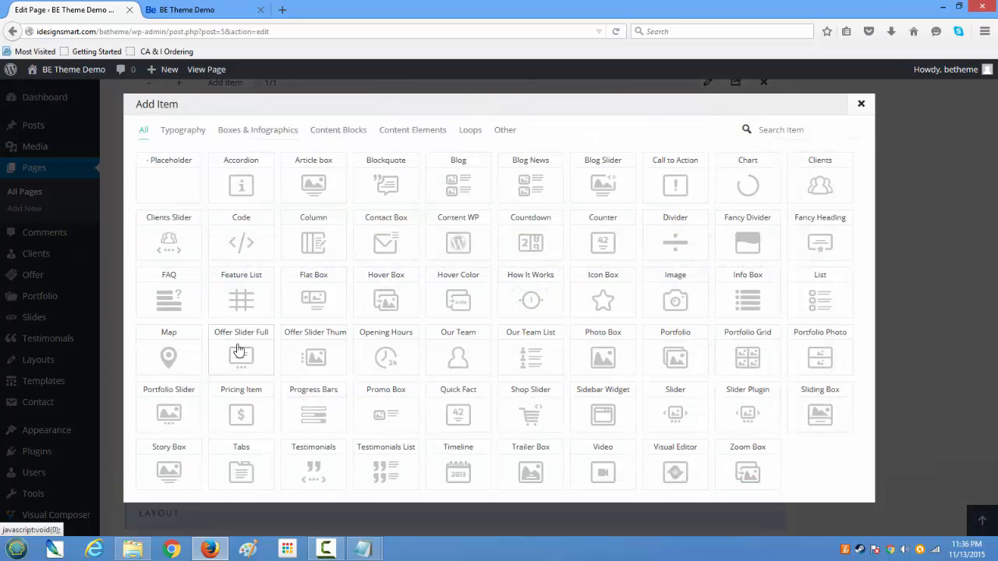
pyautogui.click(738, 184)
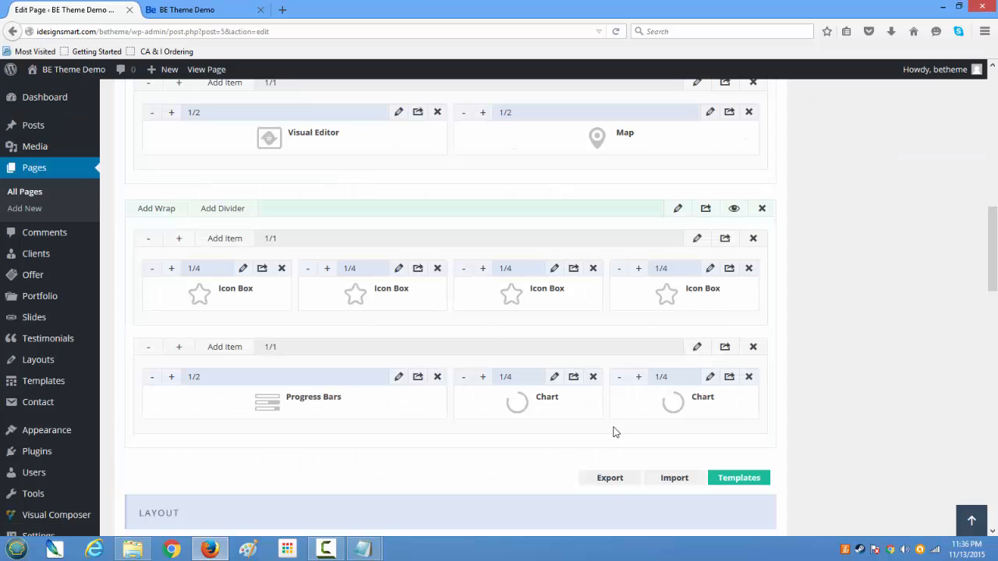
# - Open the Progress Bars item for editing and replace the word title in the first bar's shortcode with Be Theme Demo
pyautogui.click(396, 379)
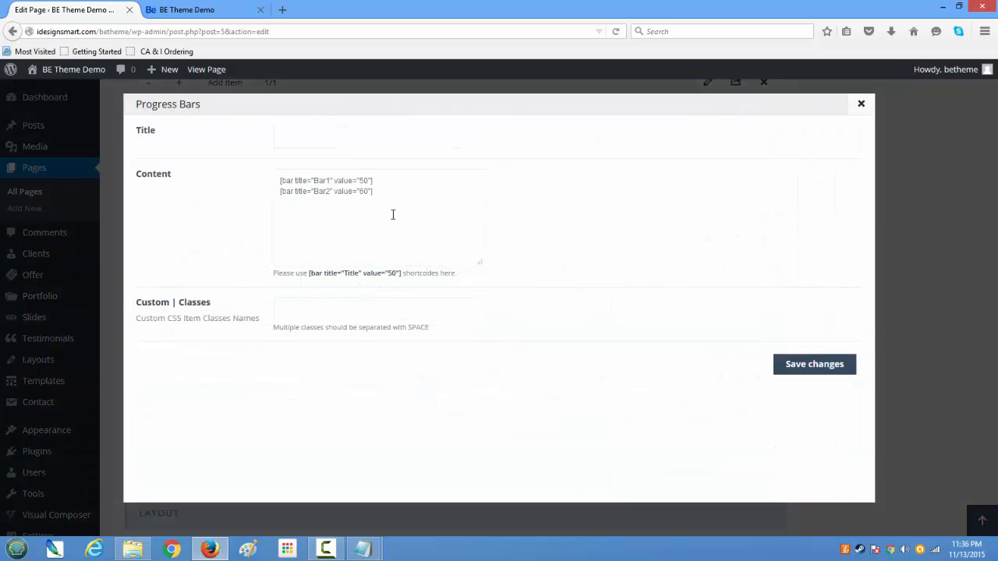
pyautogui.moveTo(393, 195); pyautogui.dragTo(252, 180)
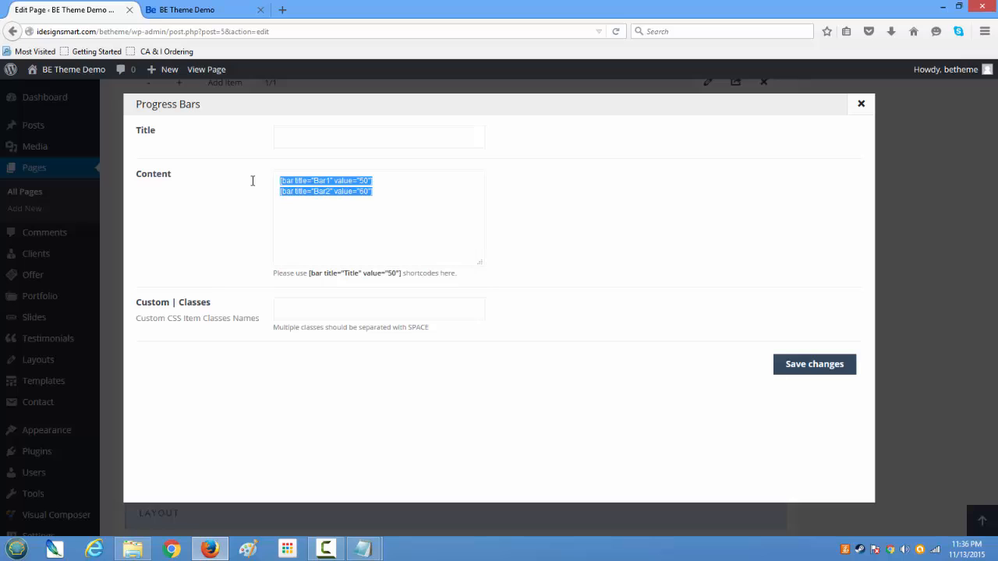
pyautogui.click(306, 215)
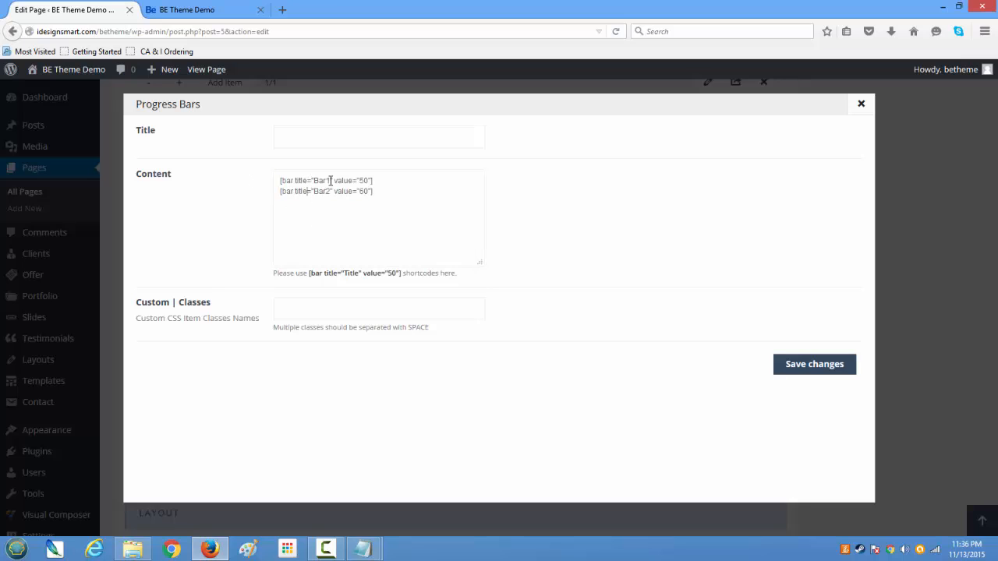
pyautogui.doubleClick(306, 181)
pyautogui.write('Be')
pyautogui.press('Return')
pyautogui.press('BackSpace')
pyautogui.write('Theme De')
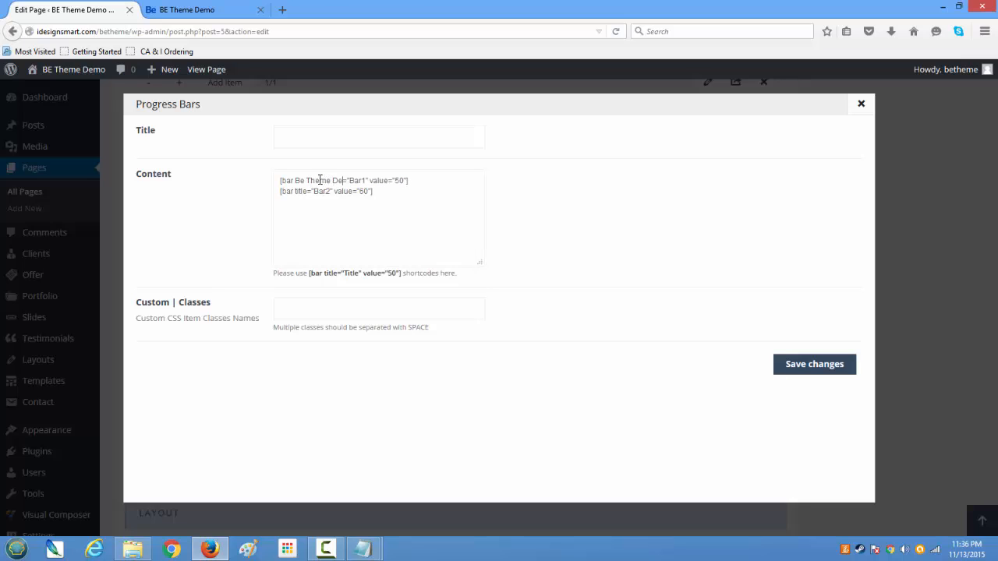
pyautogui.write('mo')
pyautogui.press('BackSpace')
# - Replace the name Bar1 in the first bar's shortcode with Be Theme Demo
pyautogui.moveTo(296, 181); pyautogui.dragTo(361, 182)
pyautogui.write('Be Theme Demo')
pyautogui.write('Name')
pyautogui.press('BackSpace')
pyautogui.press('BackSpace')
pyautogui.press('BackSpace')
pyautogui.press('BackSpace')
pyautogui.press('BackSpace')
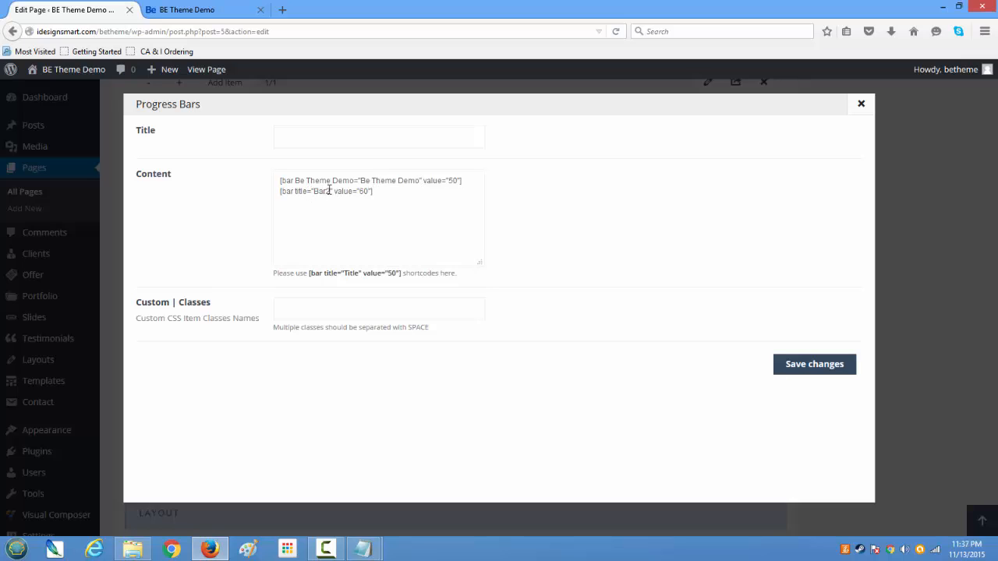
# - Copy the Bar2 shortcode line and paste it three more times below in the progress bars content
pyautogui.moveTo(378, 191); pyautogui.dragTo(267, 196)
pyautogui.hotkey('ctrl', 'c')
pyautogui.click(395, 195)
pyautogui.hotkey('ctrl', 'v')
pyautogui.press('Return')
pyautogui.hotkey('ctrl', 'v')
pyautogui.press('Return')
pyautogui.hotkey('ctrl', 'v')
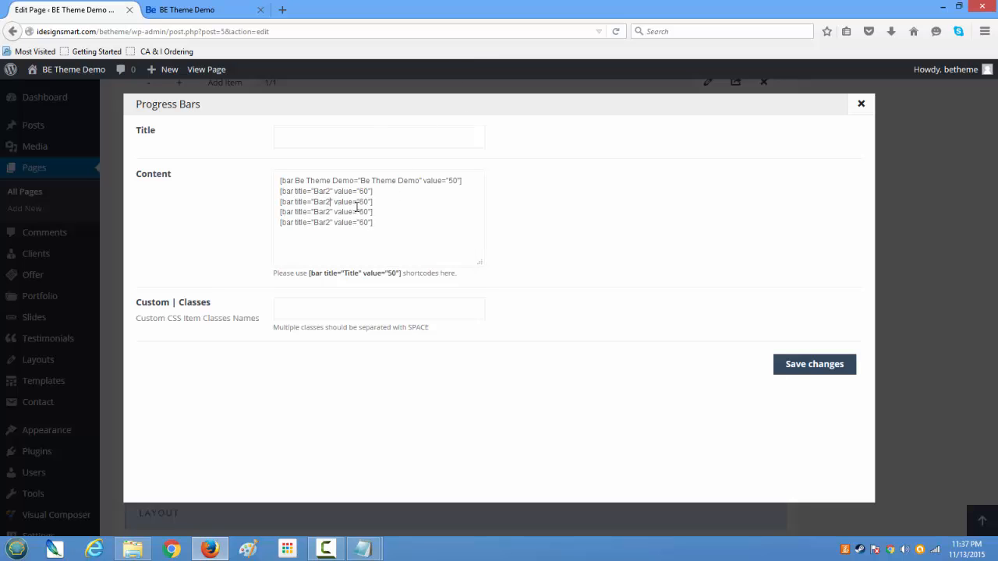
# - Rename the three pasted bars Bar3, Bar4 and Bar5, set their values to 30, 90 and 10, and save the item
pyautogui.press('BackSpace')
pyautogui.write('3')
pyautogui.press('BackSpace')
pyautogui.write('5')
pyautogui.moveTo(371, 202); pyautogui.dragTo(360, 202)
pyautogui.write('3')
pyautogui.press('BackSpace')
pyautogui.press('BackSpace')
pyautogui.click(809, 371)
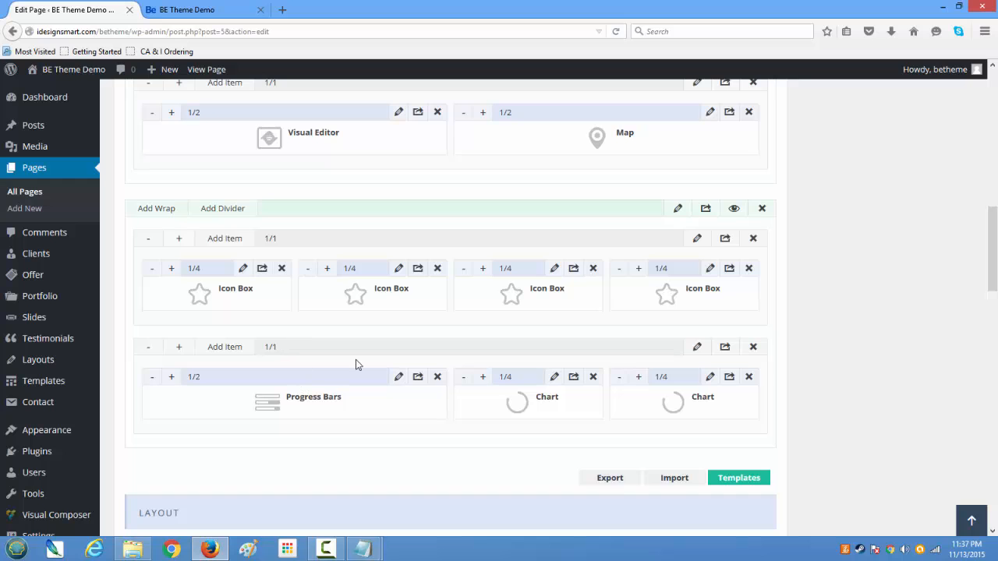
# - Open the first Chart item for editing and set its percent to 80 and its label to Javascript Skill
pyautogui.click(555, 378)
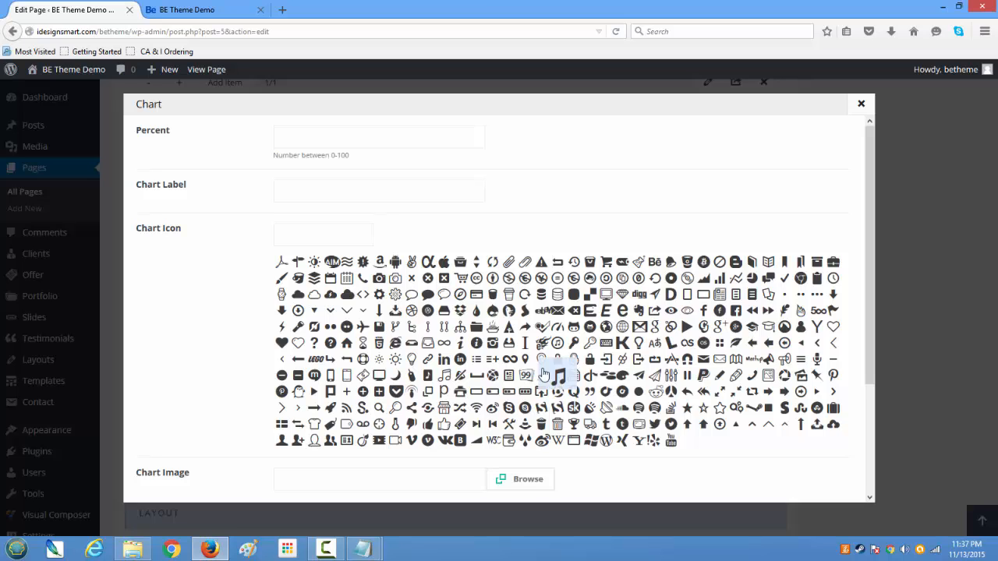
pyautogui.click(411, 136)
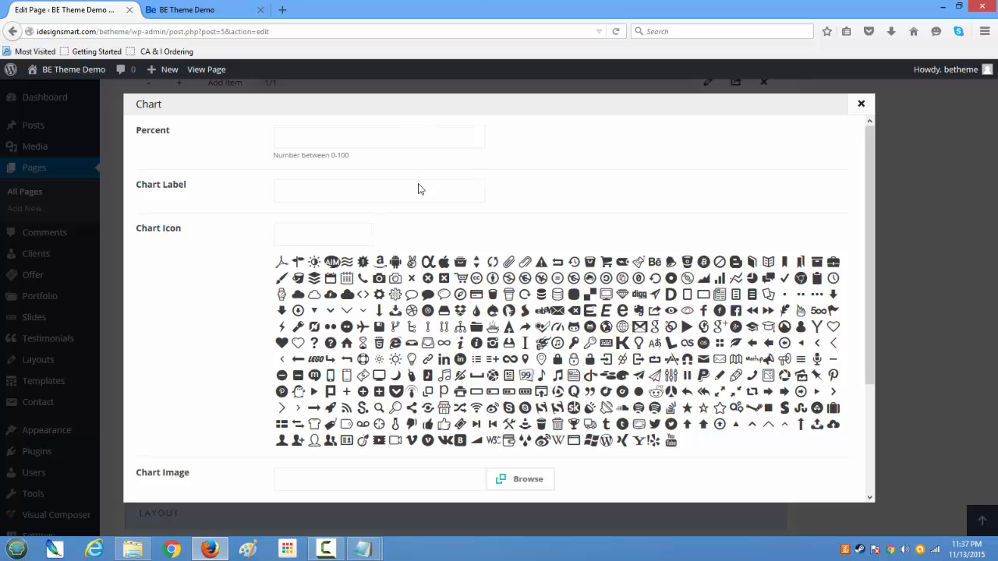
pyautogui.scroll(-4, 474, 350)
pyautogui.scroll(1, 476, 382)
pyautogui.scroll(2, 476, 382)
pyautogui.write('Javascript Skill')
pyautogui.press('Tab')
pyautogui.write('8')
pyautogui.moveTo(347, 132); pyautogui.dragTo(232, 138)
pyautogui.write('80')
pyautogui.moveTo(305, 188); pyautogui.dragTo(205, 187)
pyautogui.write('Ja')
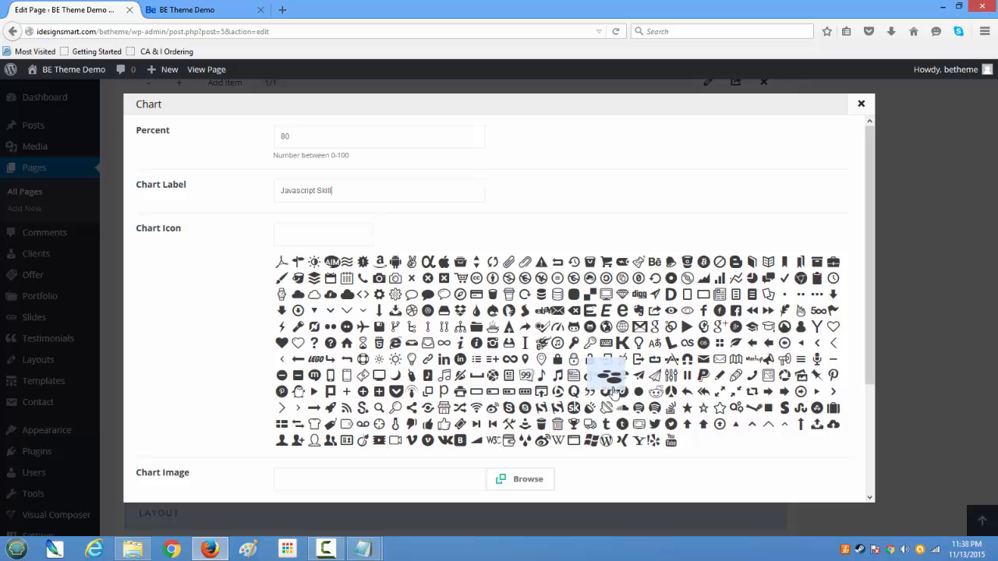
# - Review the first chart's icon, image and title options, leave them empty, and save the chart
pyautogui.scroll(-1, 614, 393)
pyautogui.scroll(-3, 614, 392)
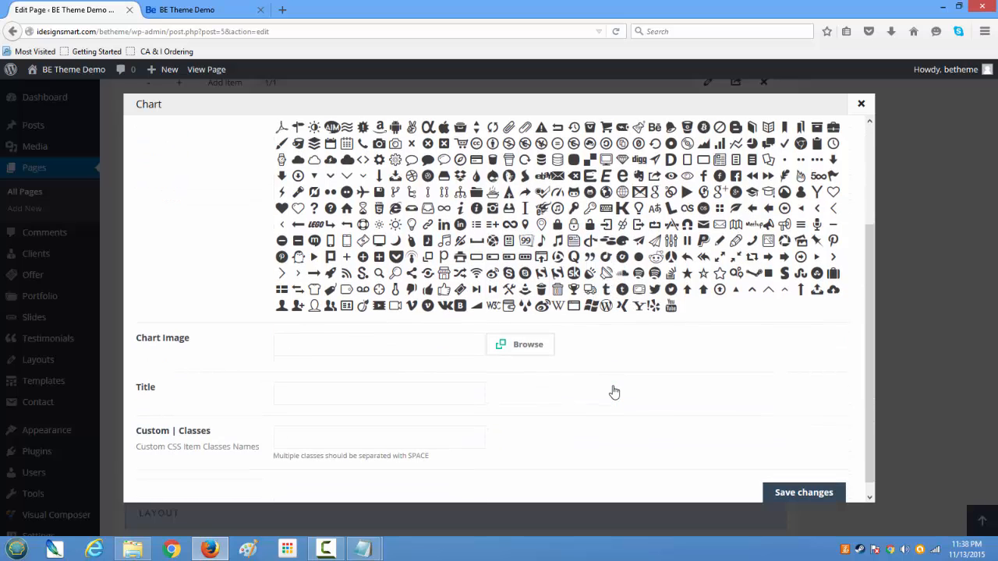
pyautogui.scroll(4, 614, 392)
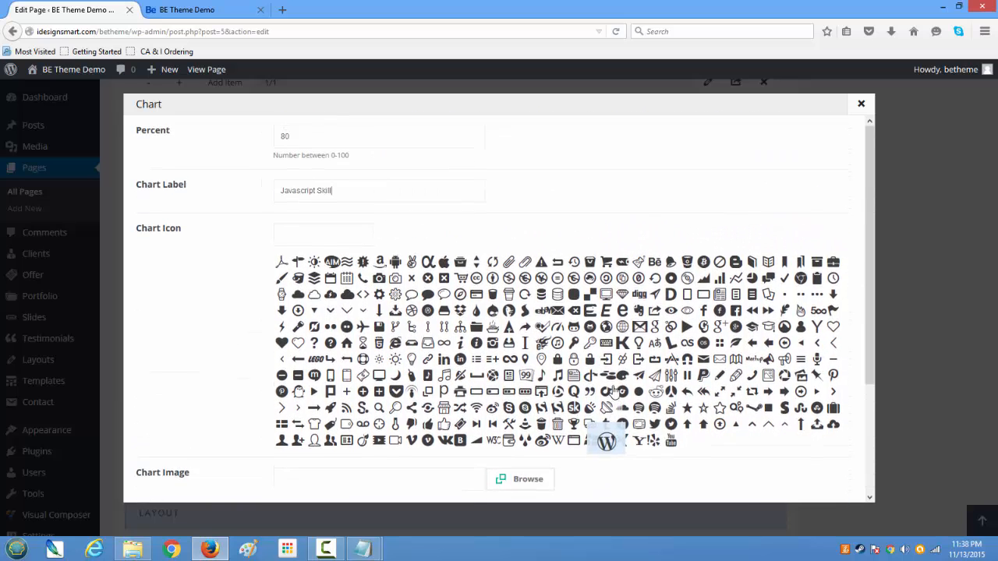
pyautogui.scroll(-5, 612, 392)
pyautogui.click(795, 478)
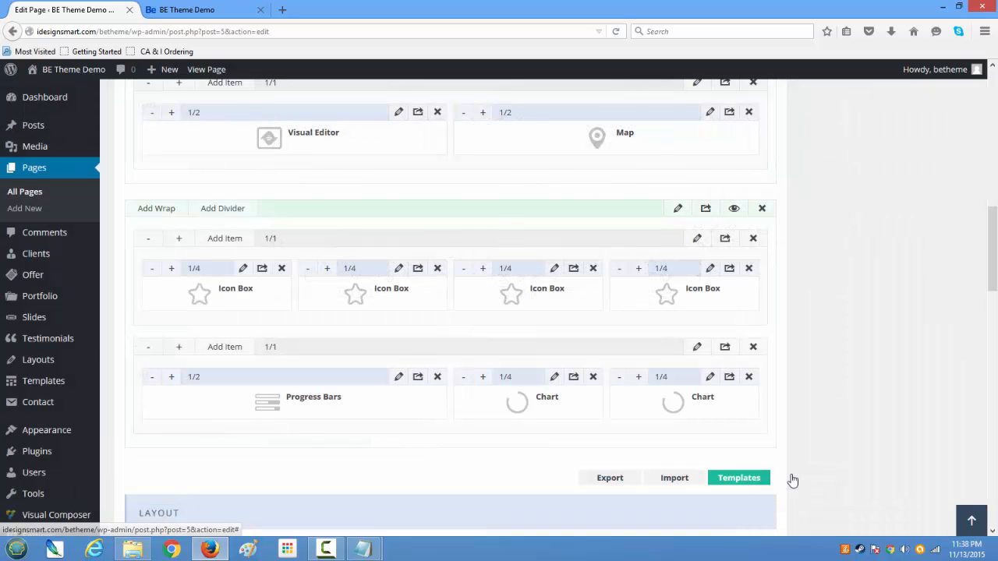
# - Set the second Chart item to 70 percent with the label CSS and the icon-skype icon, and save it
pyautogui.click(709, 378)
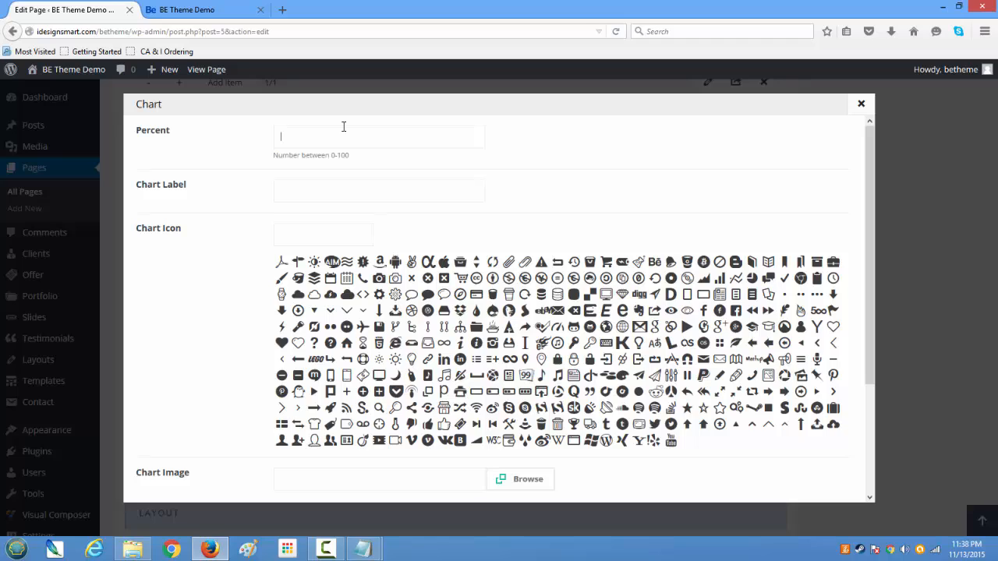
pyautogui.write('70')
pyautogui.press('Tab')
pyautogui.write('CS')
pyautogui.scroll(-1, 562, 359)
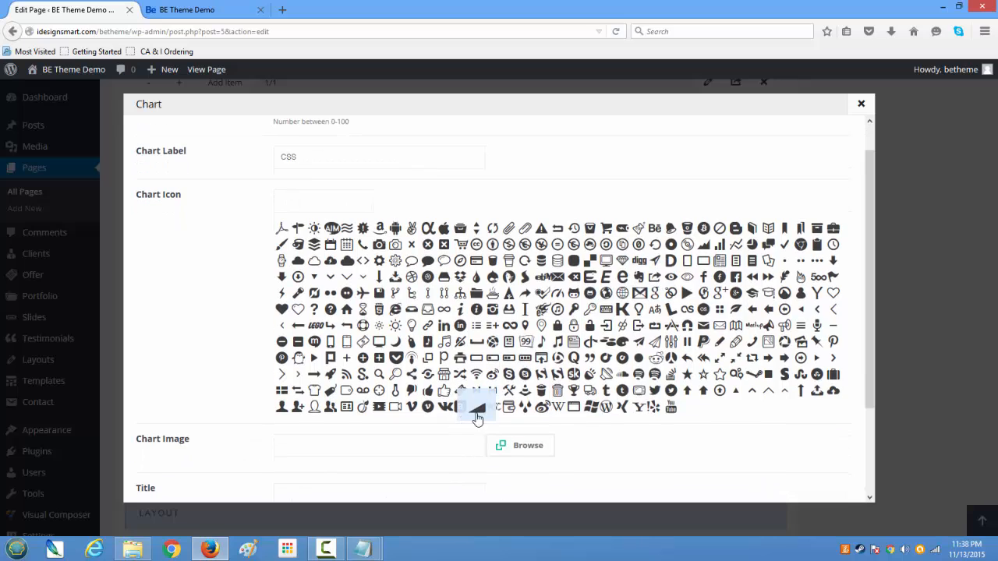
pyautogui.click(509, 377)
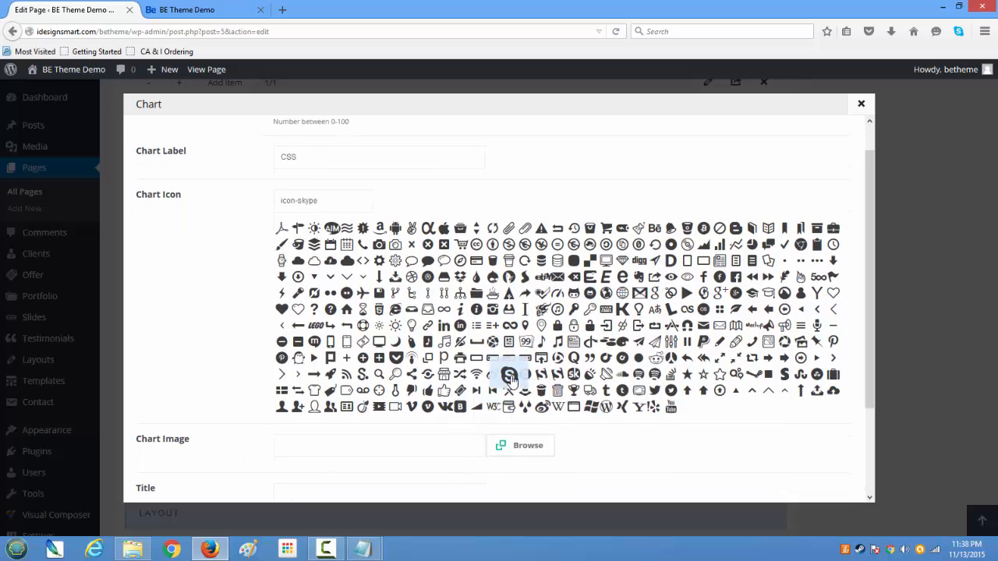
pyautogui.scroll(-1, 510, 378)
pyautogui.scroll(3, 512, 382)
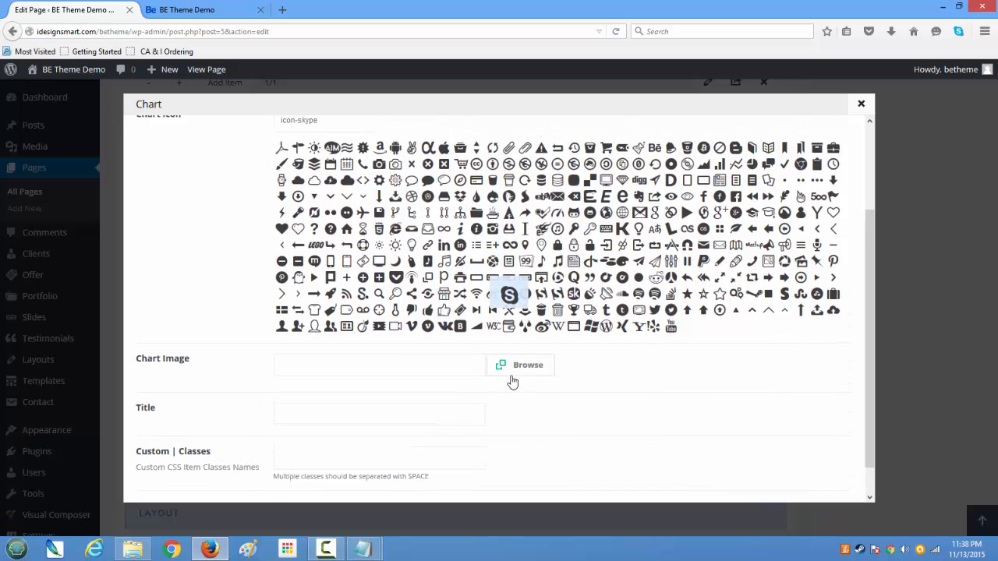
pyautogui.scroll(-3, 772, 460)
pyautogui.click(776, 488)
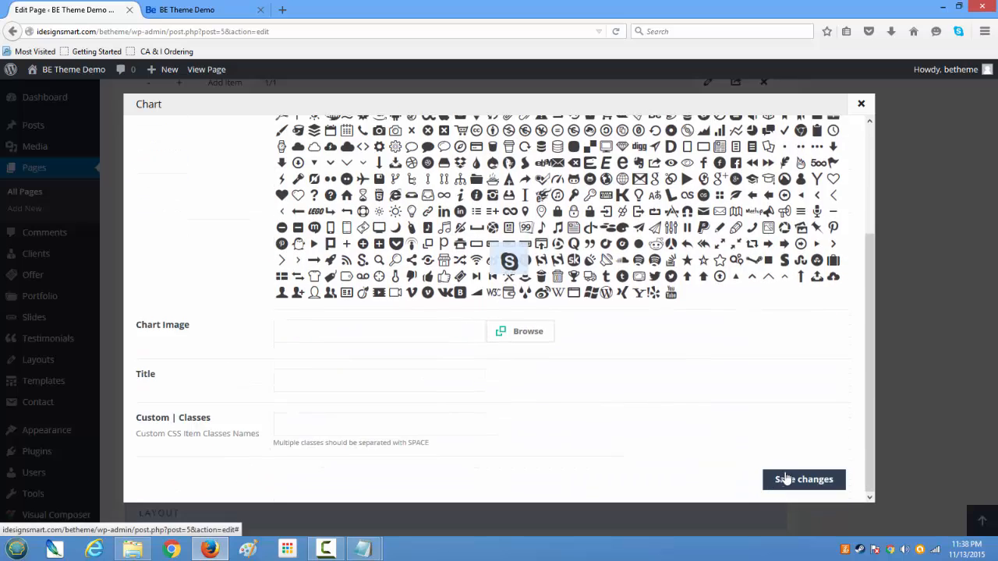
# - Update the Home page to store the new progress bars and charts
pyautogui.scroll(3, 781, 482)
pyautogui.scroll(3, 781, 482)
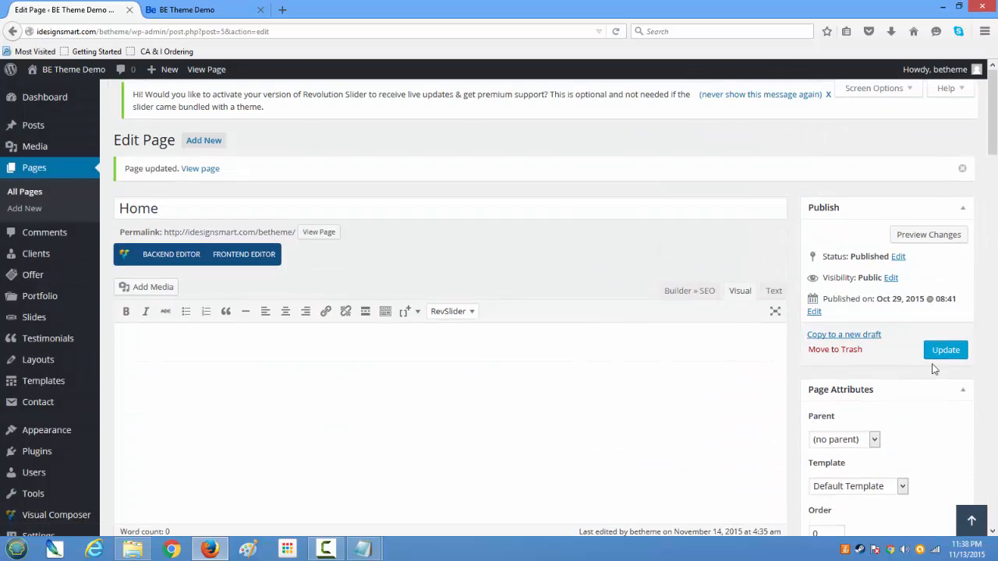
pyautogui.click(945, 349)
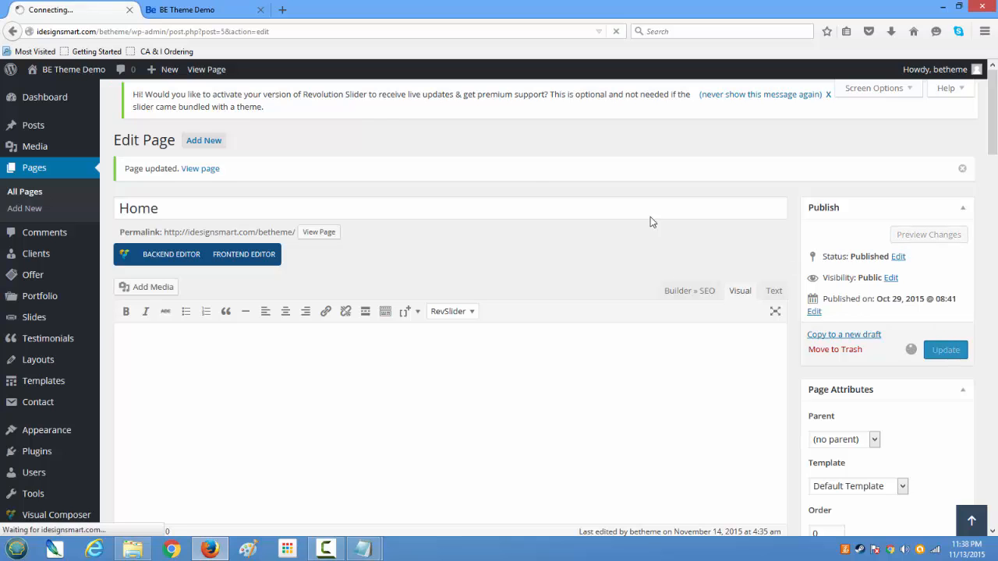
# - Reload the live BE Theme Demo site and examine the service boxes, progress bars, charts and the sections above them
pyautogui.click(221, 11)
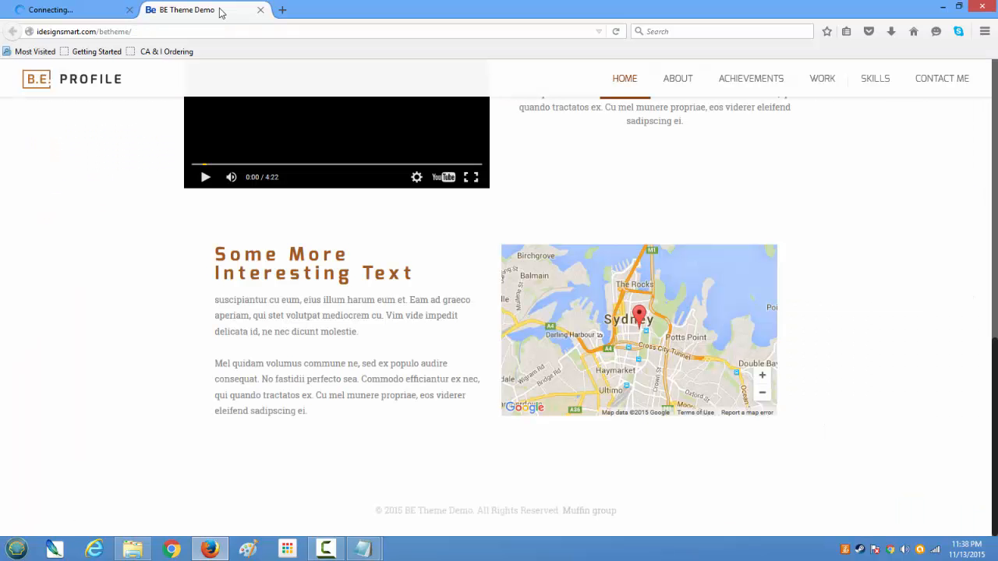
pyautogui.click(615, 32)
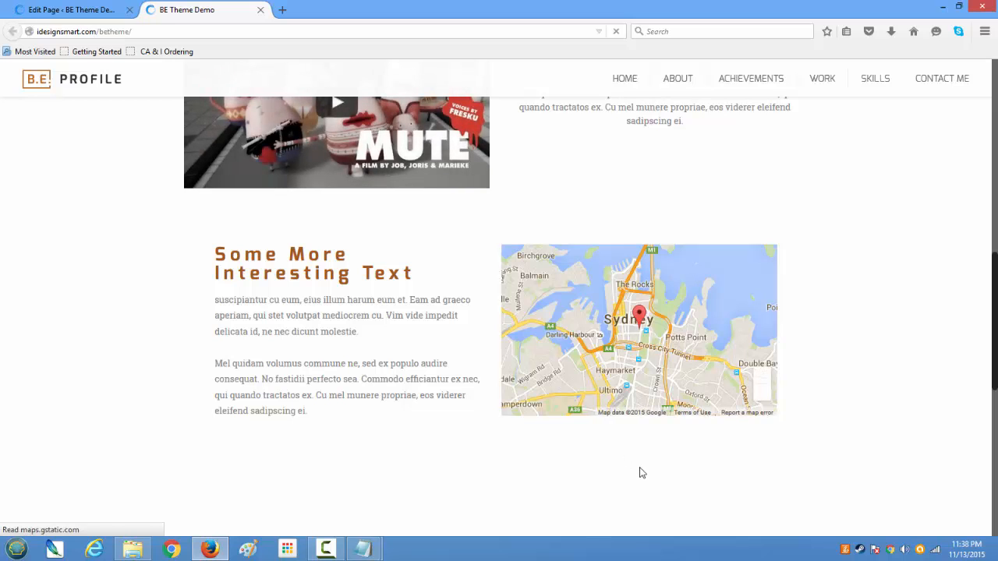
pyautogui.scroll(-3, 640, 467)
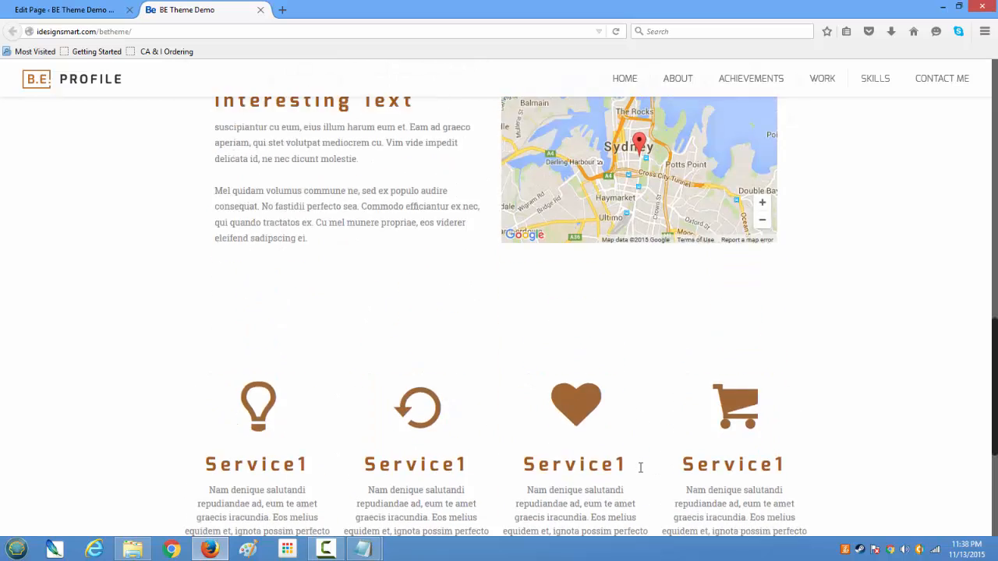
pyautogui.scroll(-5, 640, 468)
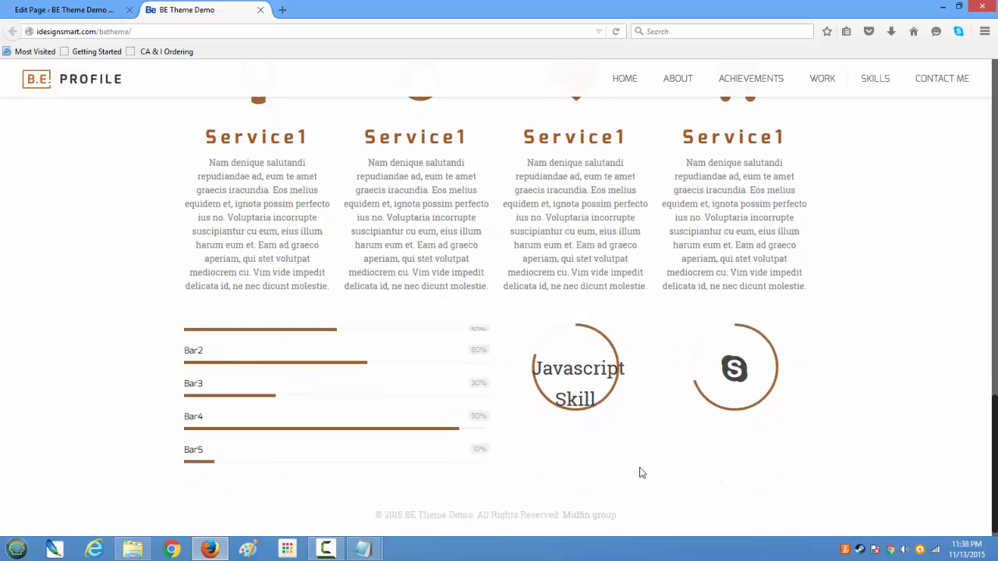
pyautogui.scroll(4, 640, 473)
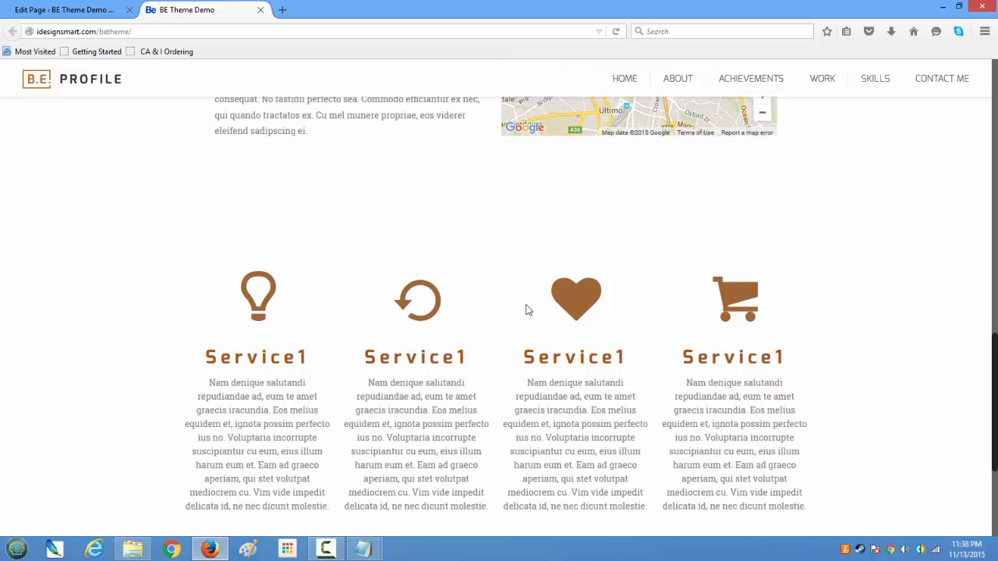
pyautogui.scroll(1, 573, 312)
pyautogui.scroll(3, 573, 312)
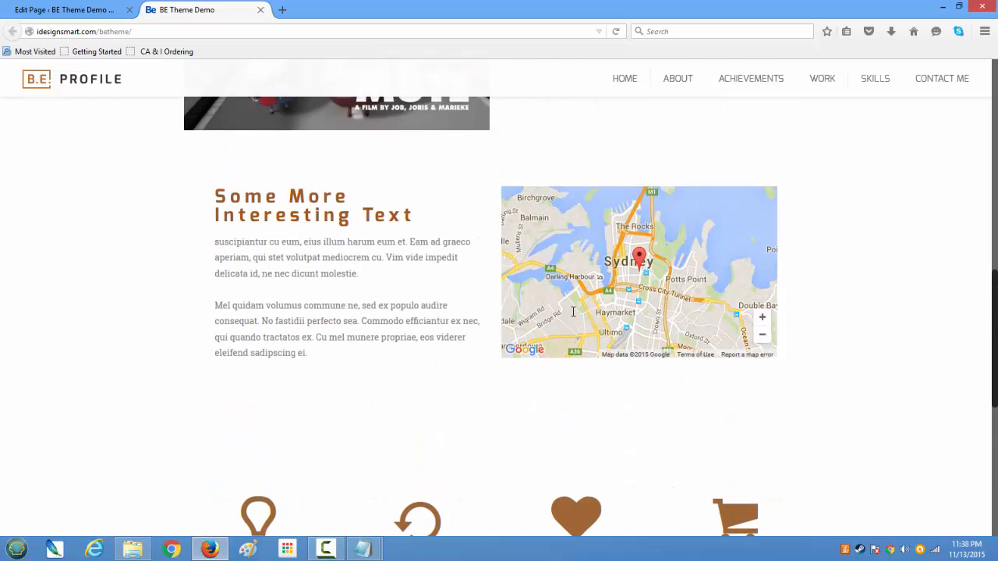
pyautogui.scroll(-5, 576, 308)
pyautogui.scroll(2, 576, 310)
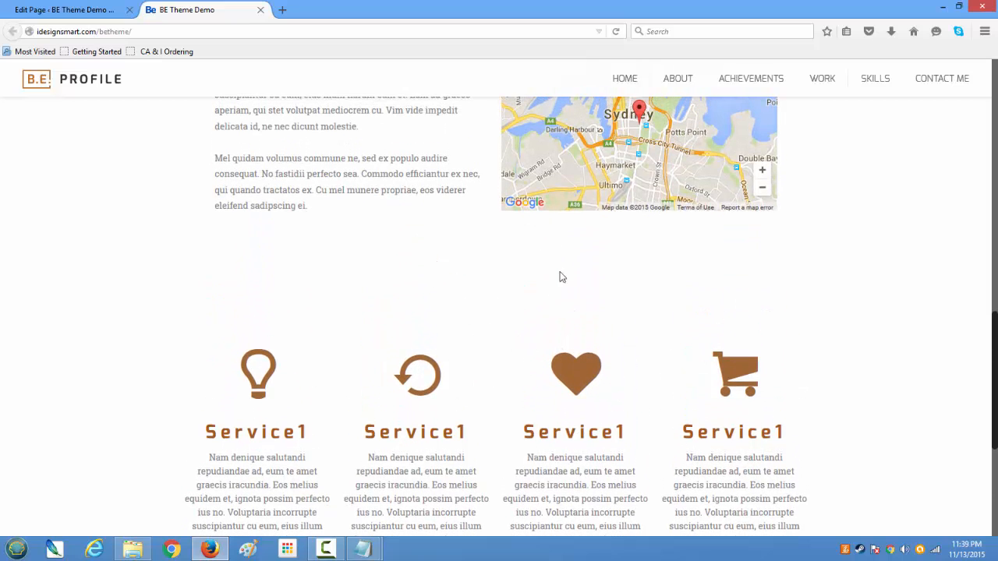
pyautogui.scroll(4, 558, 308)
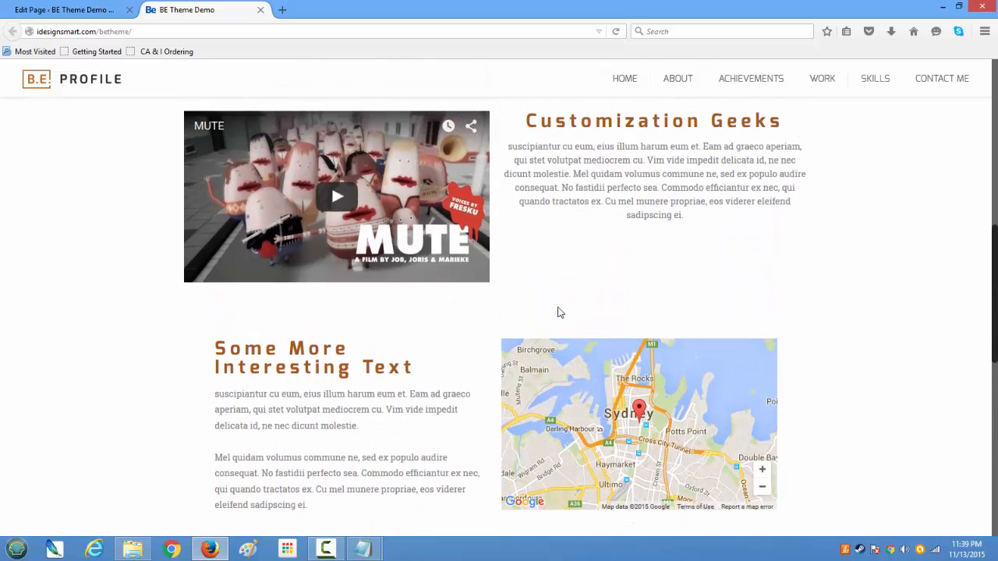
# - Examine the spacing between sections on the live Home page, down to the service boxes, progress bars and charts
pyautogui.scroll(3, 553, 305)
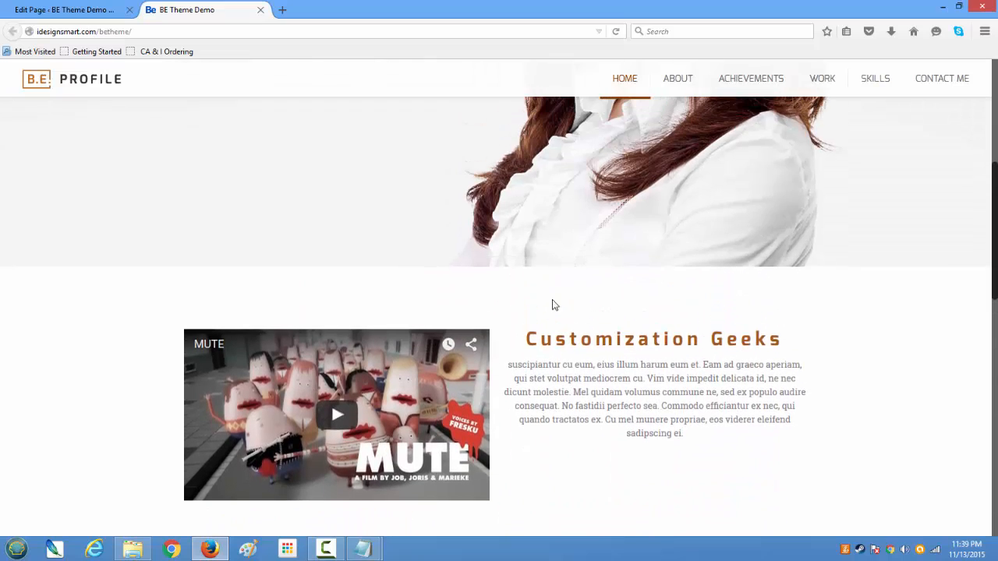
pyautogui.scroll(-5, 558, 352)
pyautogui.scroll(-5, 558, 352)
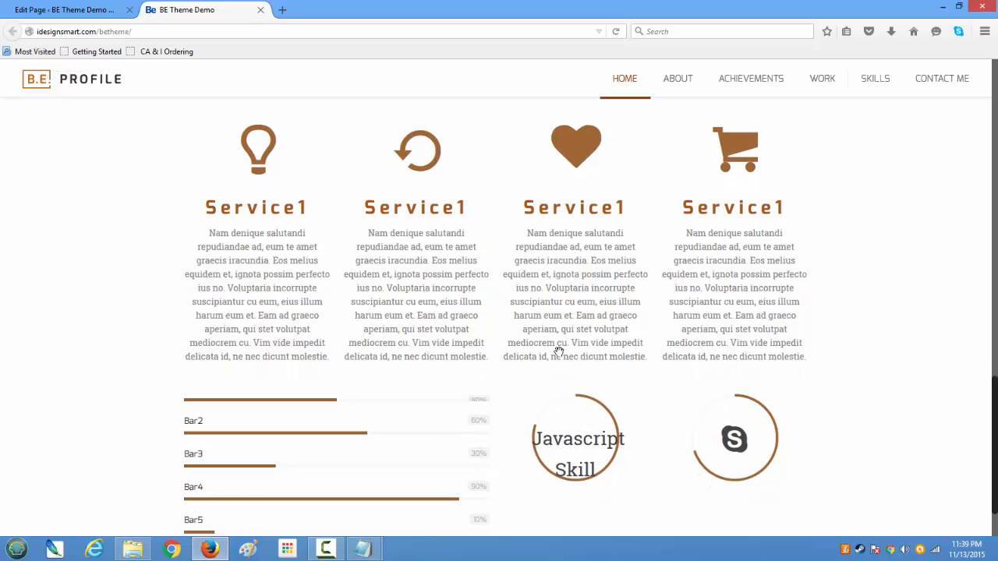
pyautogui.scroll(-2, 556, 337)
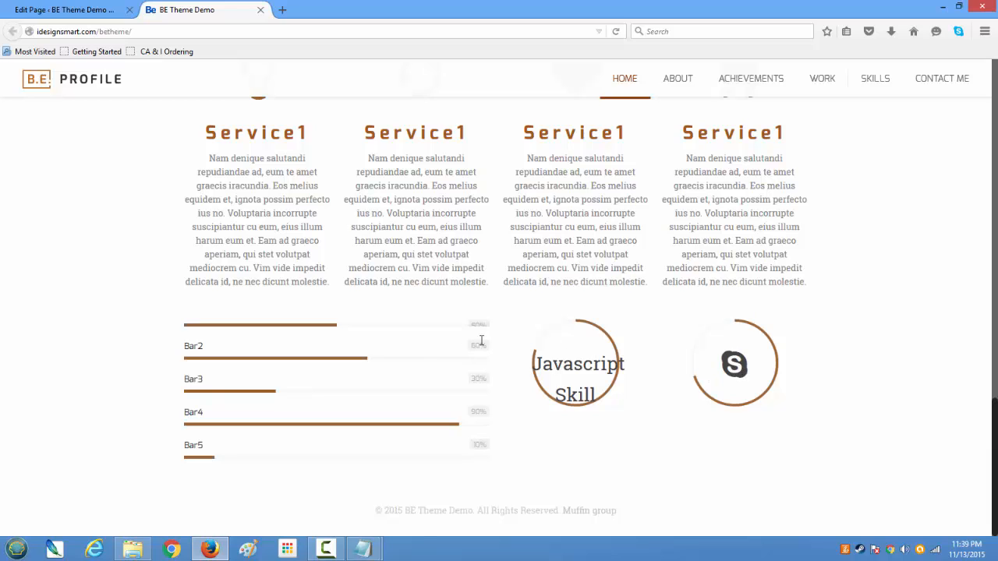
pyautogui.moveTo(481, 347); pyautogui.dragTo(491, 350)
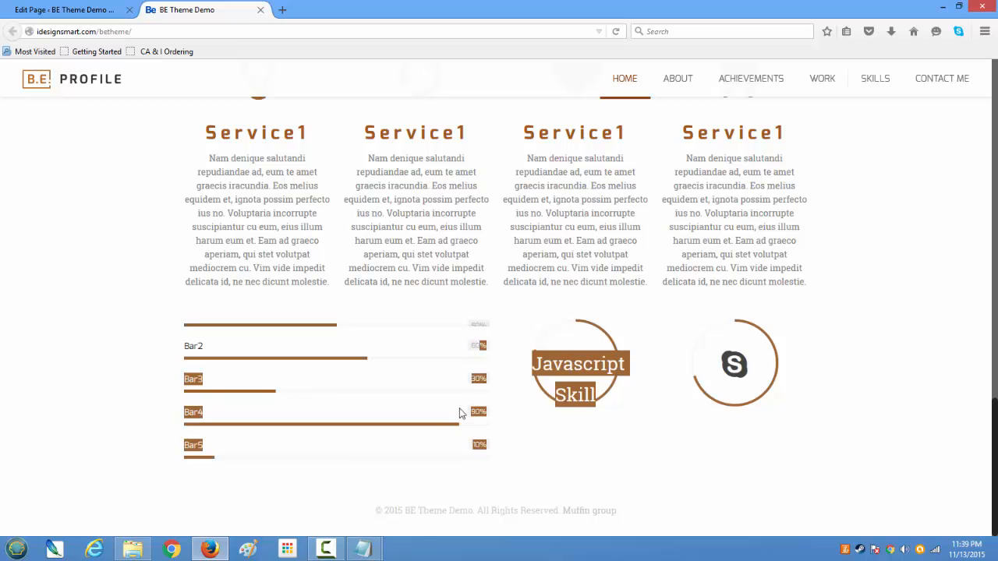
pyautogui.click(409, 433)
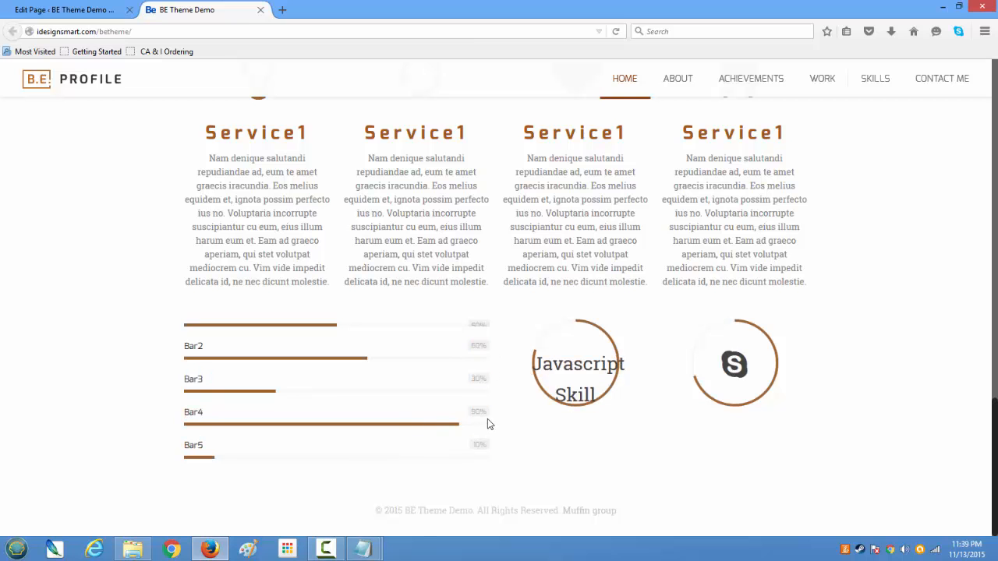
pyautogui.scroll(6, 487, 423)
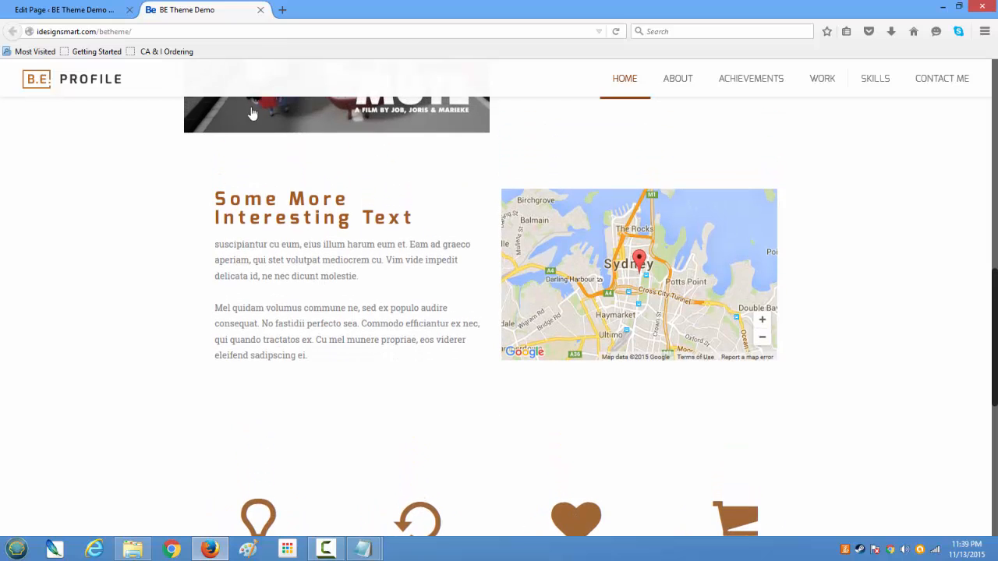
# - In the Home page's Muffin Builder, move the icon box wrap and the progress bars and charts wrap into the first section
pyautogui.click(66, 10)
pyautogui.scroll(-7, 289, 311)
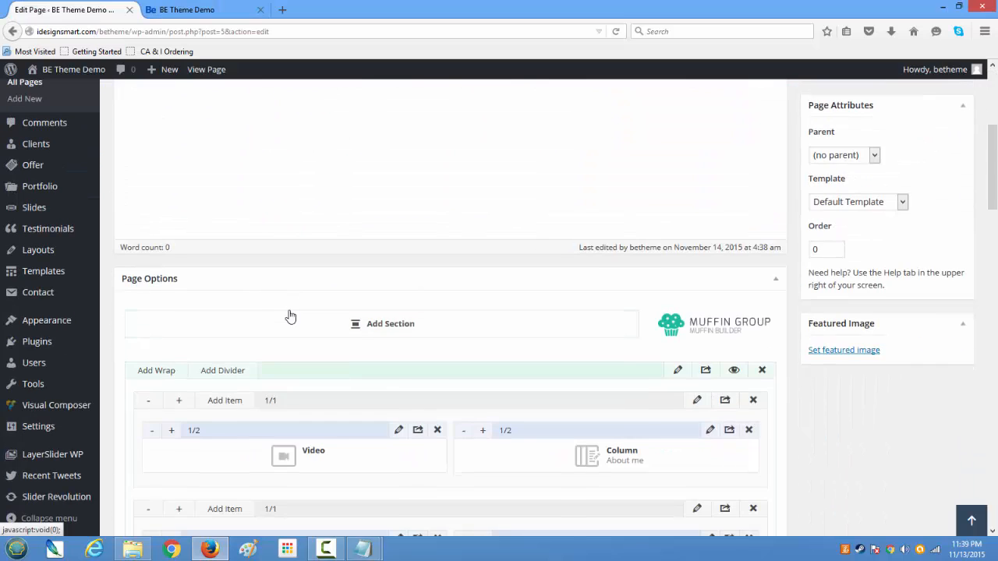
pyautogui.scroll(3, 295, 294)
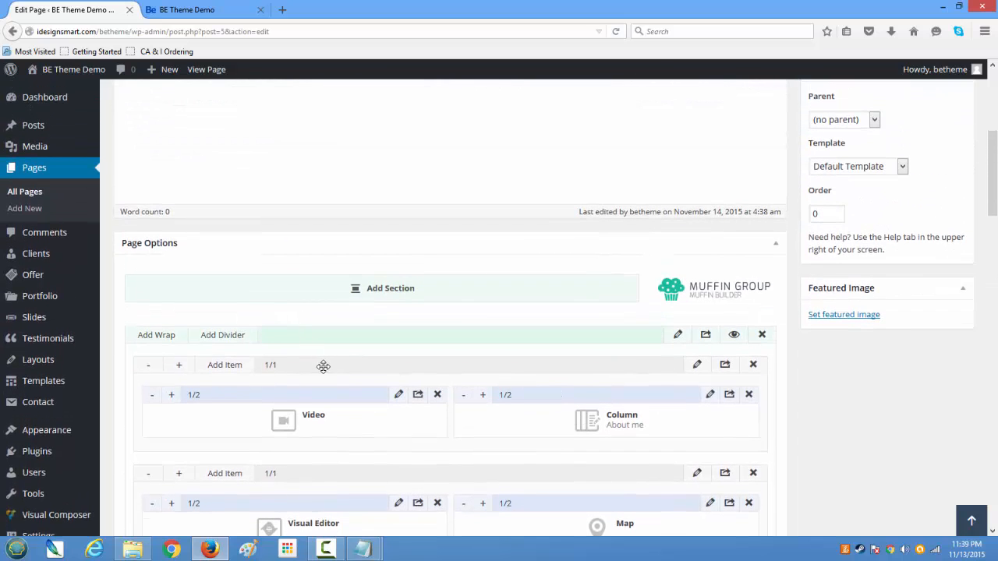
pyautogui.scroll(-4, 323, 367)
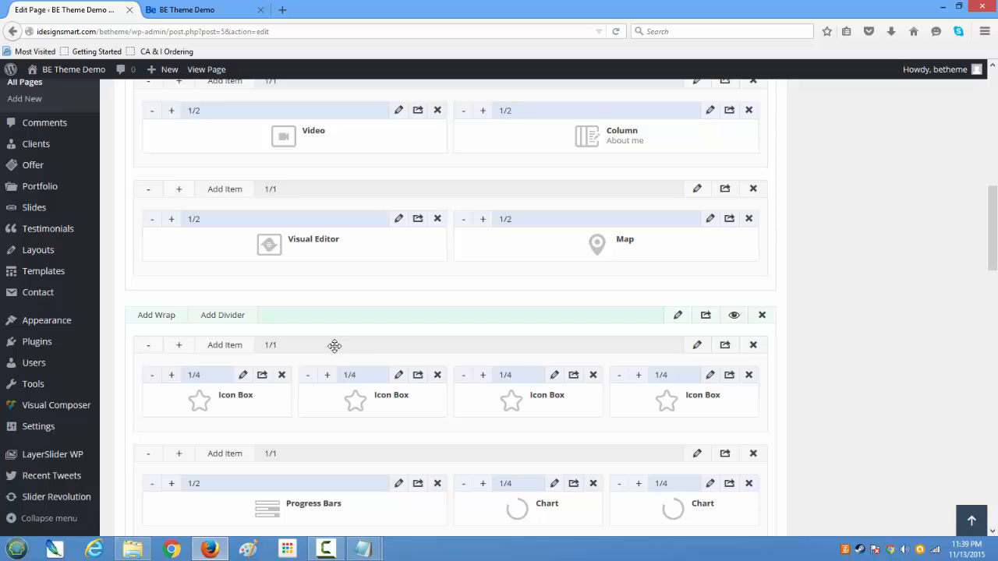
pyautogui.moveTo(335, 345); pyautogui.dragTo(195, 304)
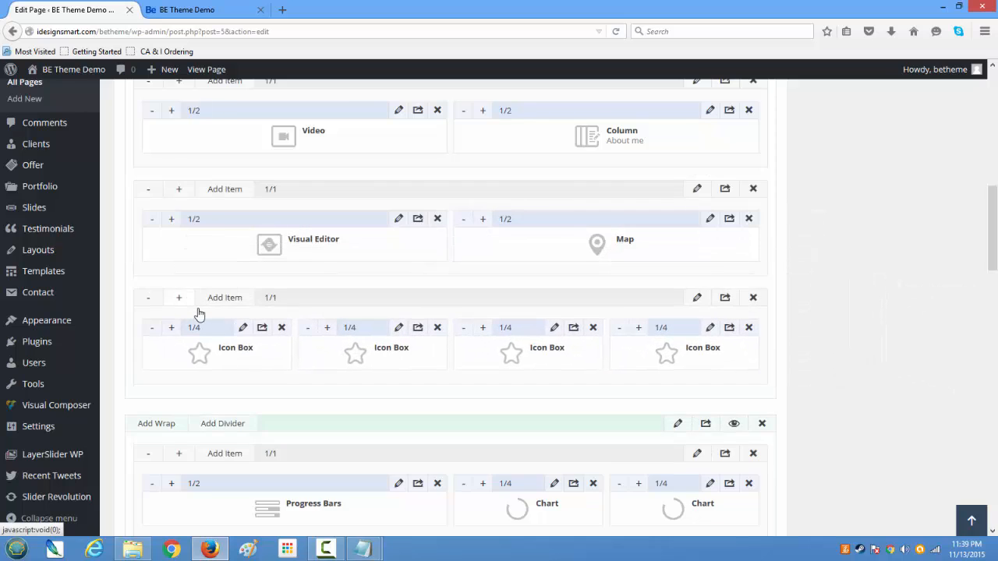
pyautogui.scroll(-2, 276, 366)
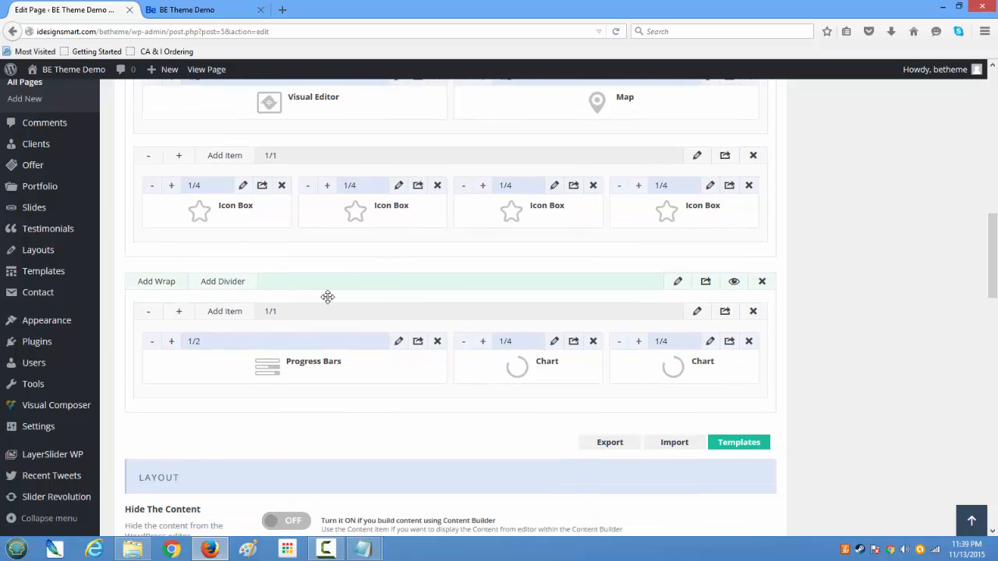
pyautogui.moveTo(327, 296); pyautogui.dragTo(201, 263)
# - Delete the emptied second section and update the Home page
pyautogui.click(762, 390)
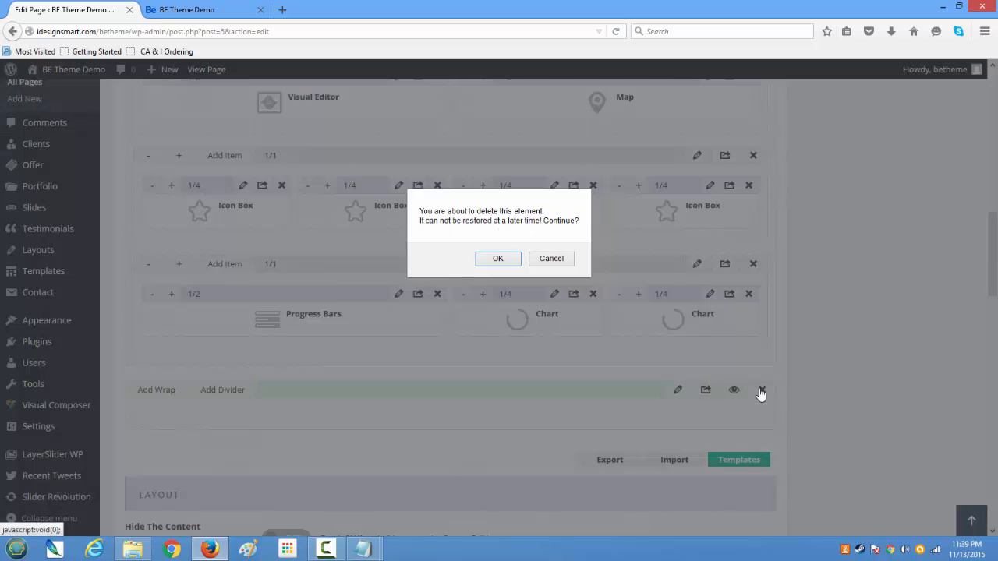
pyautogui.click(497, 258)
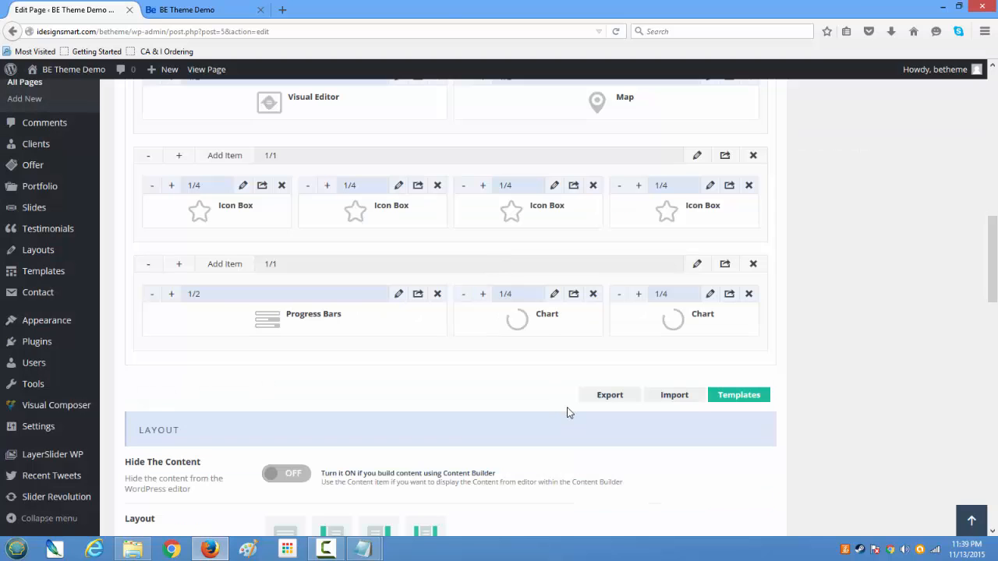
pyautogui.scroll(2, 569, 413)
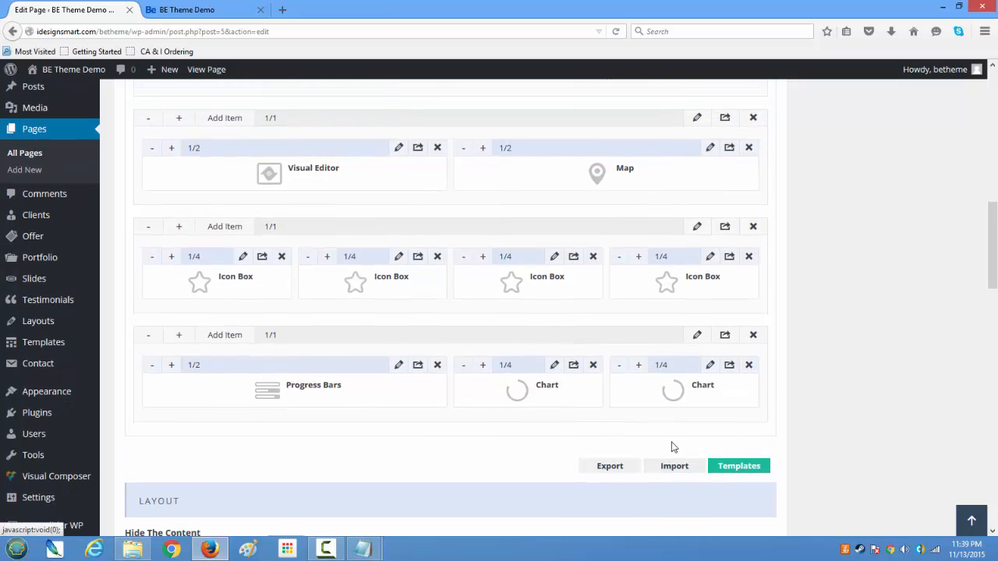
pyautogui.scroll(15, 674, 446)
pyautogui.click(958, 351)
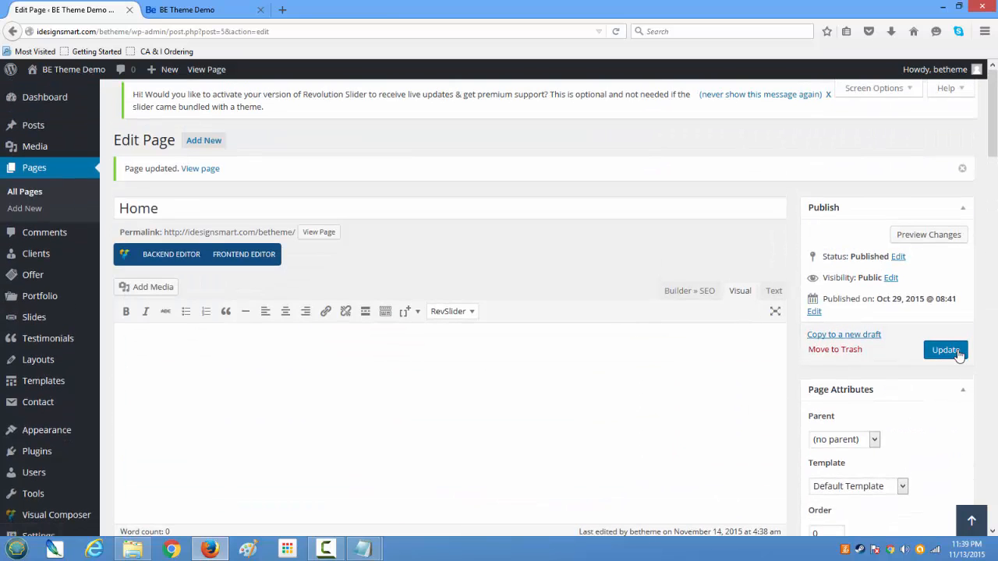
# - Reload the live BE Theme Demo site and check the rearranged page from the video section down to the charts
pyautogui.click(195, 12)
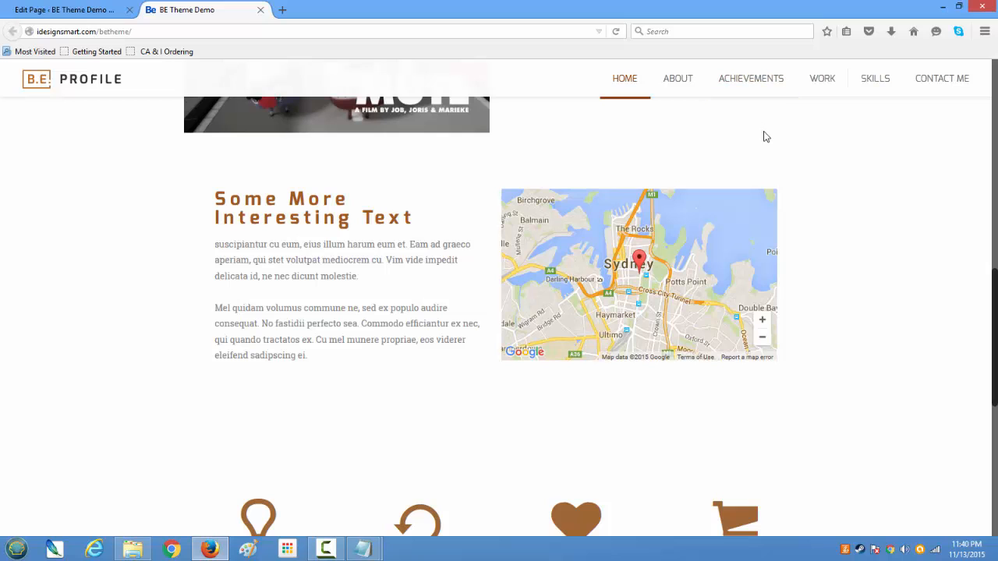
pyautogui.click(67, 13)
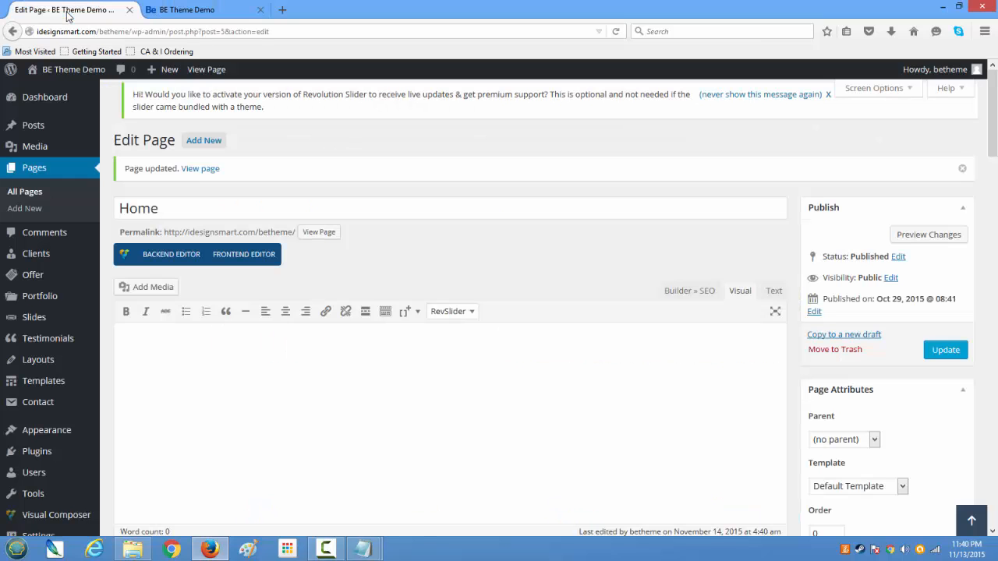
pyautogui.click(179, 14)
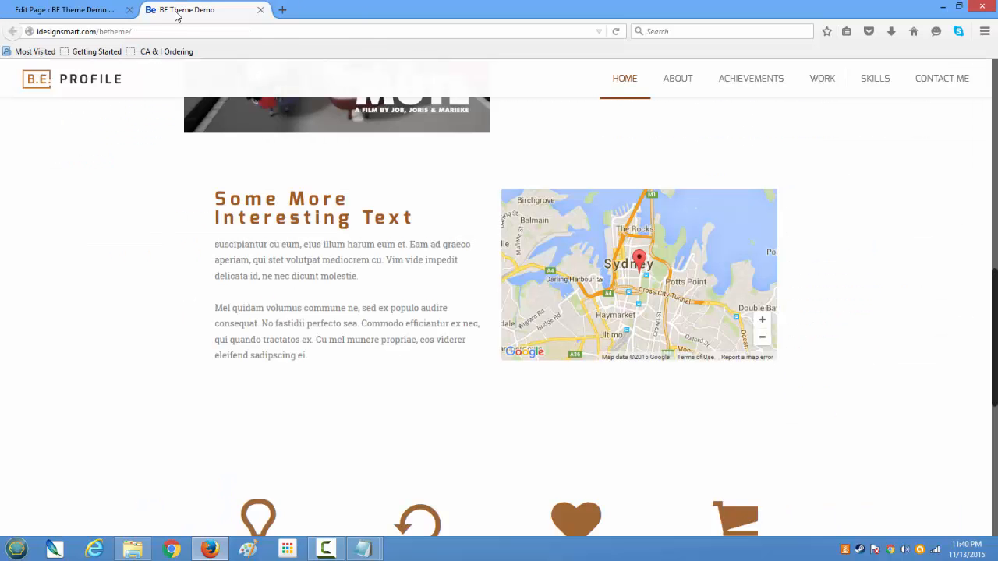
pyautogui.click(616, 32)
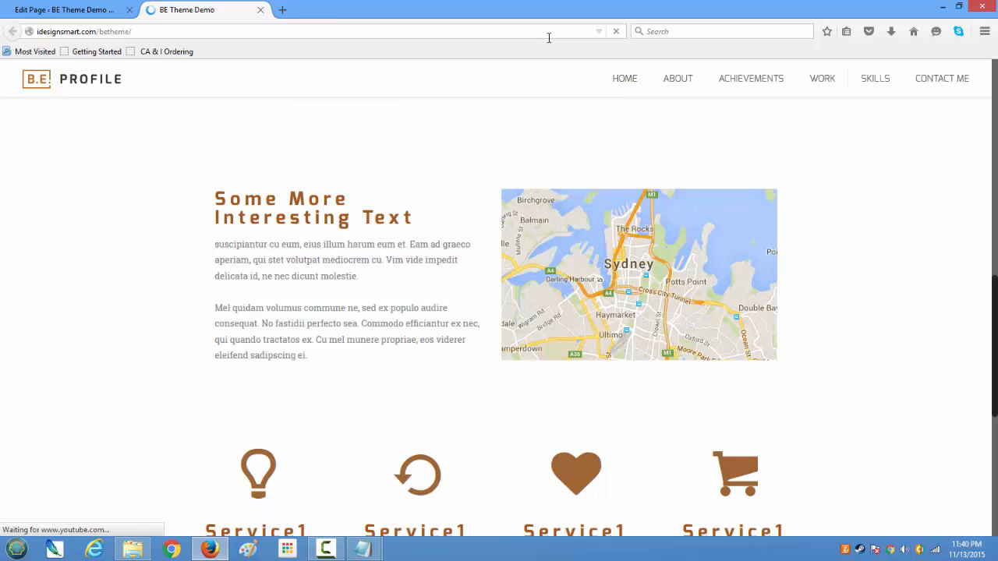
pyautogui.scroll(5, 675, 269)
pyautogui.scroll(-9, 675, 275)
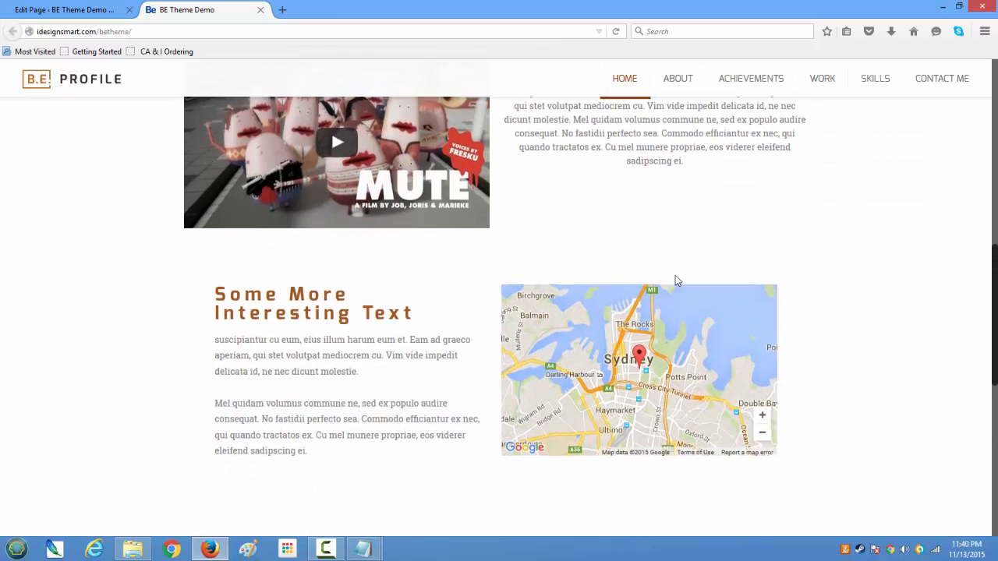
pyautogui.scroll(-2, 675, 277)
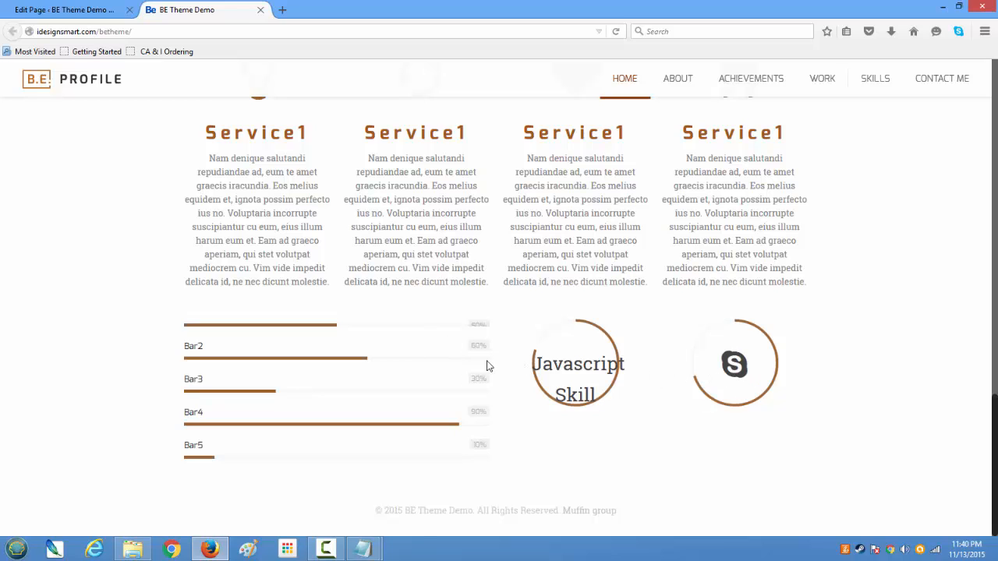
# - Review the layout and padding options of the wrap holding the progress bars and charts, and close them without changes
pyautogui.click(57, 10)
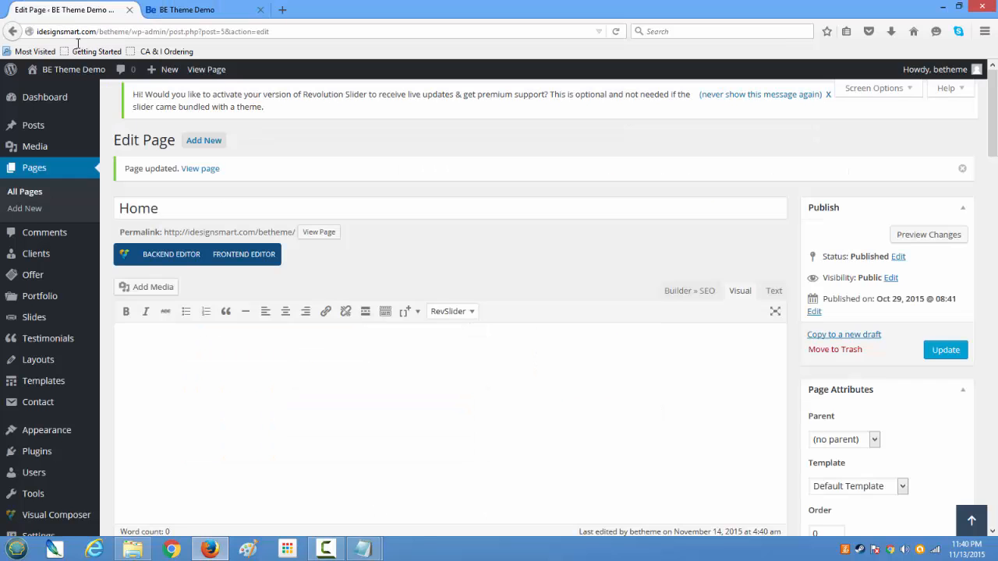
pyautogui.scroll(-10, 315, 326)
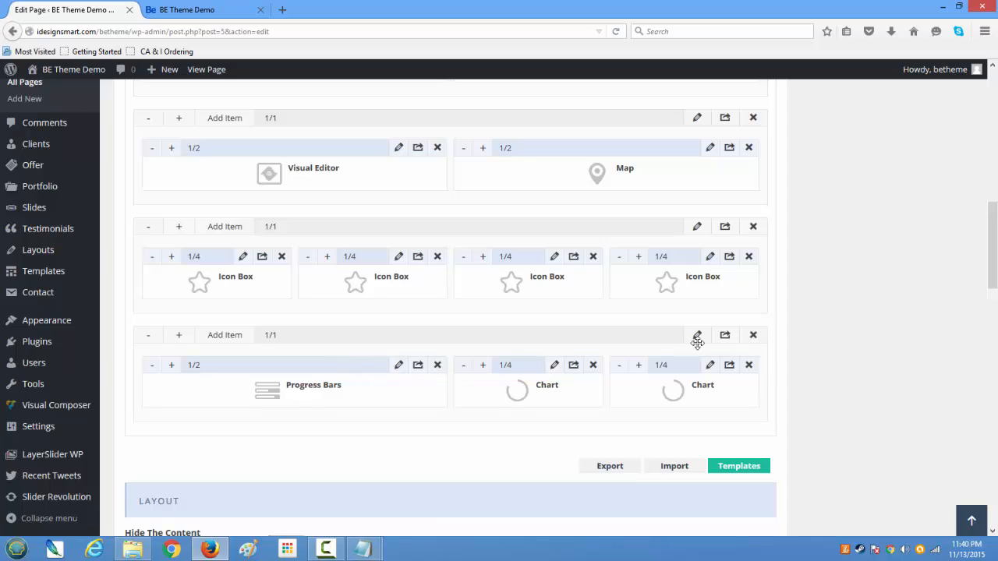
pyautogui.click(697, 337)
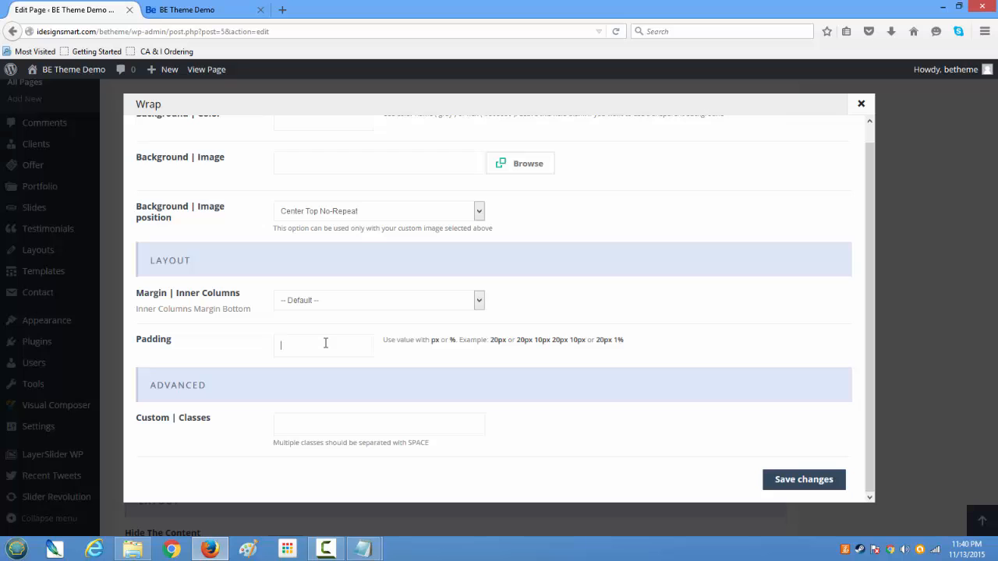
pyautogui.click(860, 103)
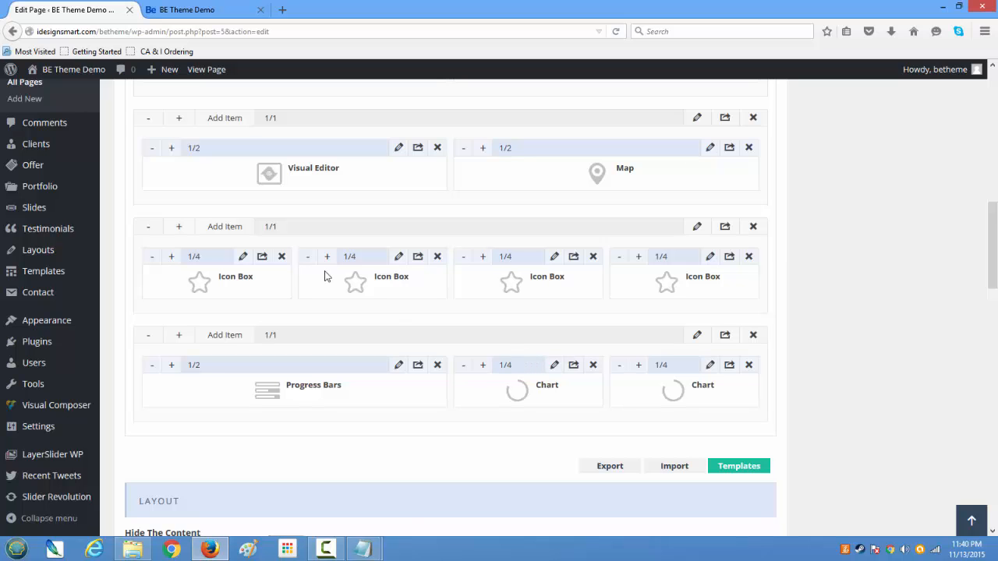
# - Compare the gaps between the video, map, service and progress bar rows on the live site
pyautogui.click(194, 10)
pyautogui.scroll(5, 552, 303)
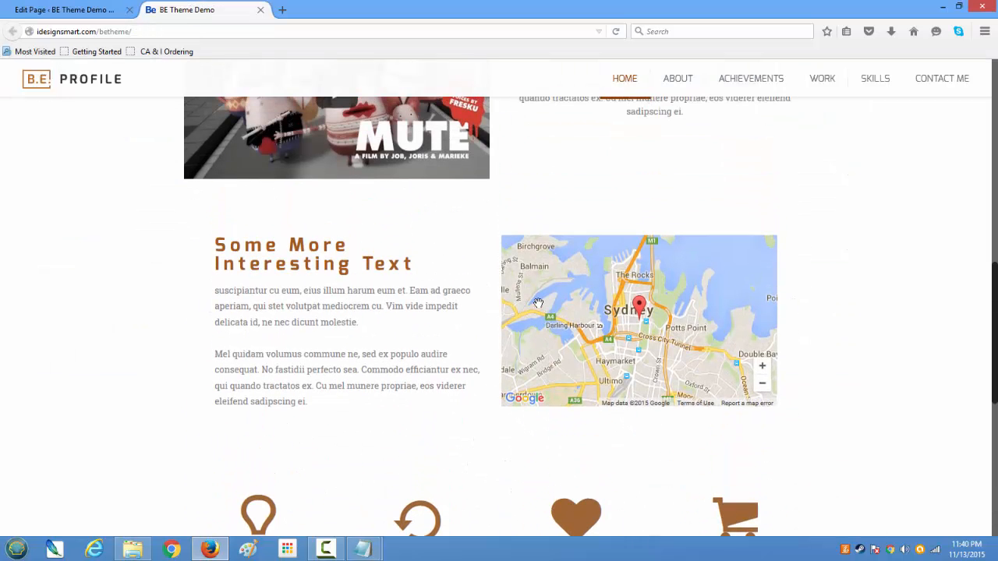
pyautogui.scroll(4, 339, 196)
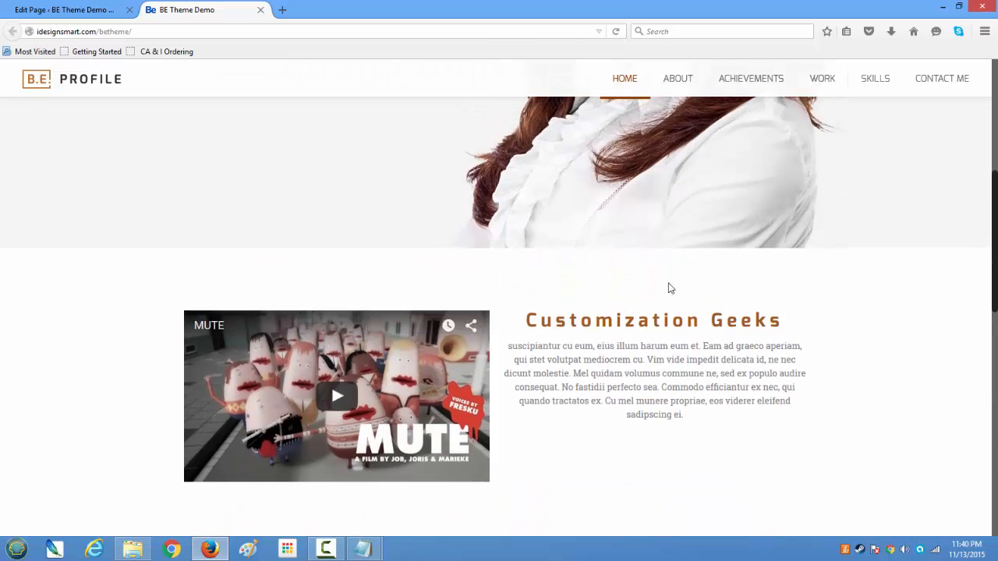
pyautogui.scroll(-6, 668, 285)
pyautogui.scroll(-4, 686, 379)
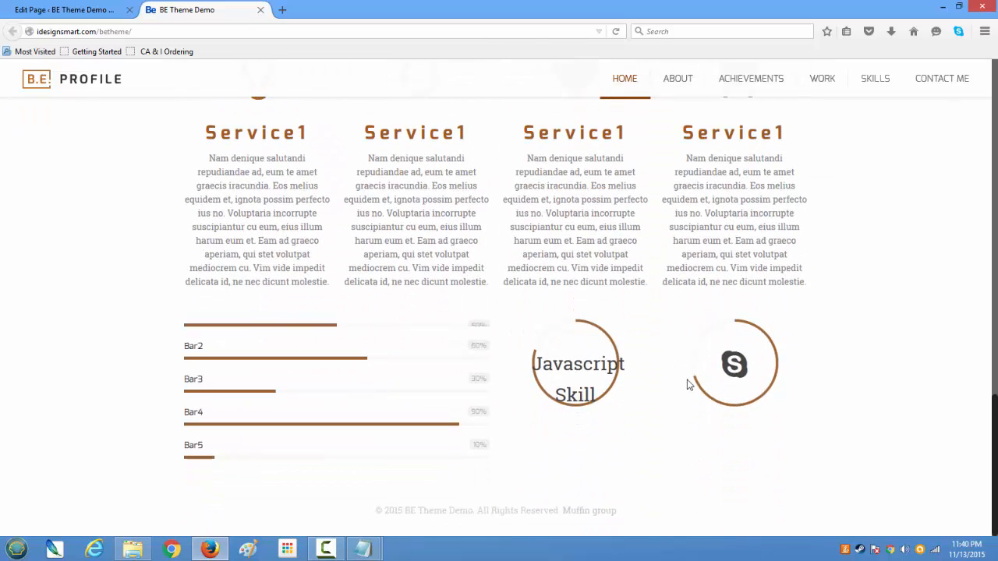
# - Add a new section to the Home page in Muffin Builder and add a wrap to it
pyautogui.click(67, 10)
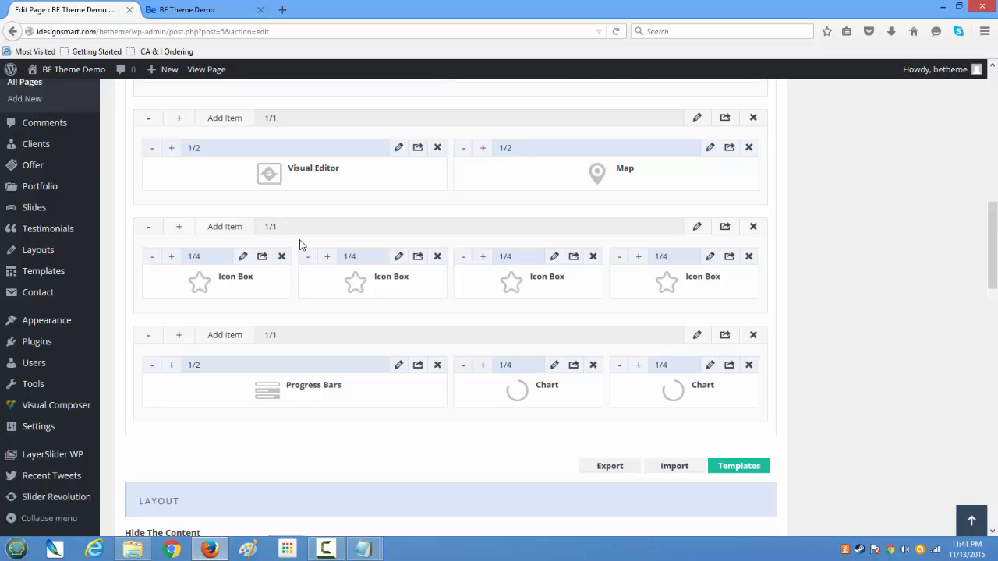
pyautogui.scroll(3, 299, 245)
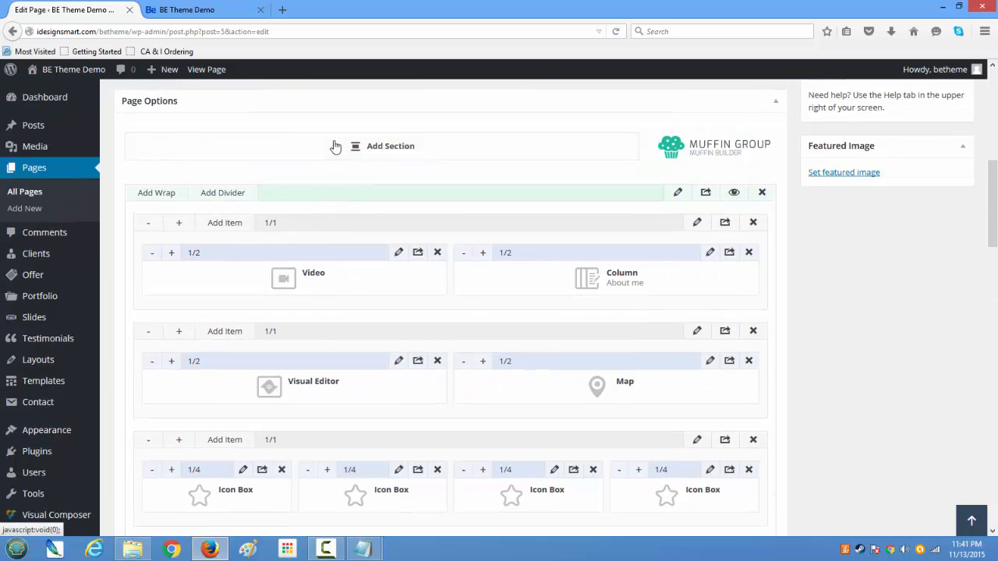
pyautogui.scroll(-4, 414, 300)
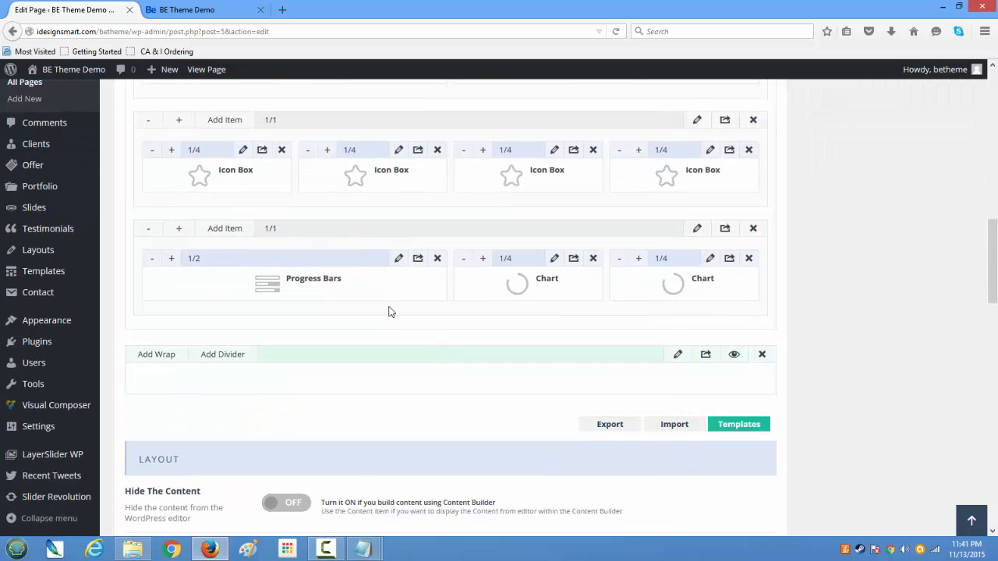
pyautogui.click(139, 354)
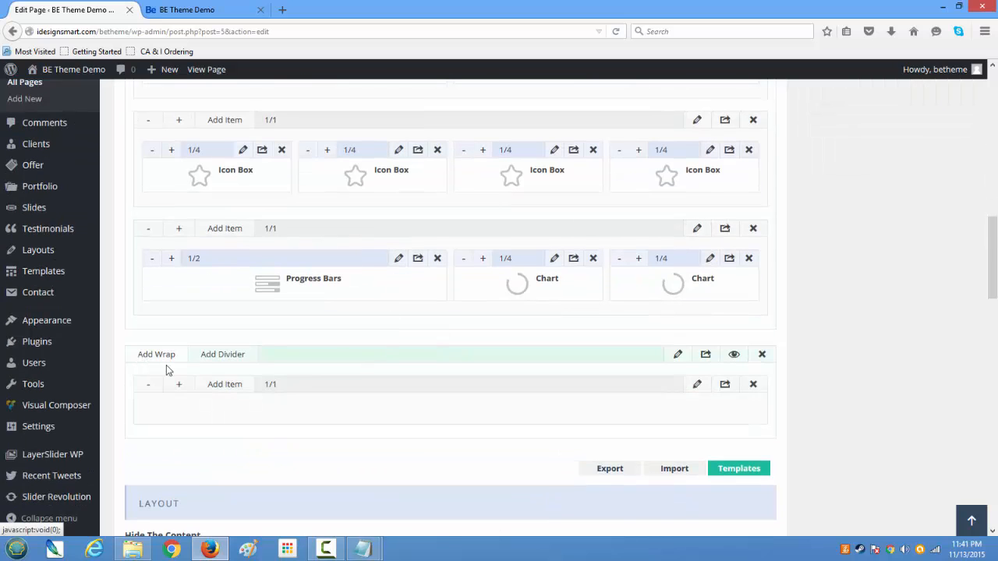
# - Add a Column item to the wrap in the new section and widen it to full 1/1 width
pyautogui.click(233, 390)
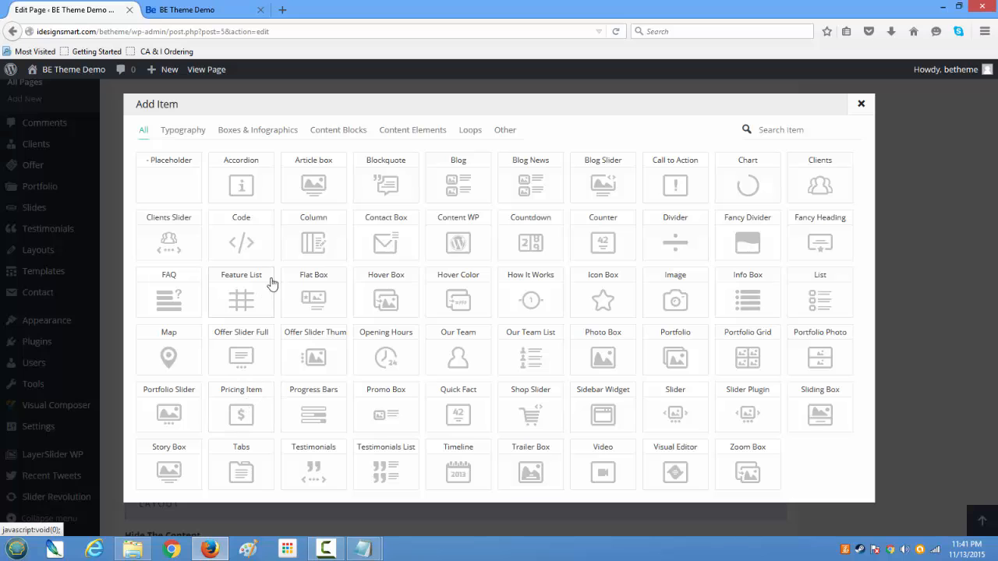
pyautogui.click(318, 247)
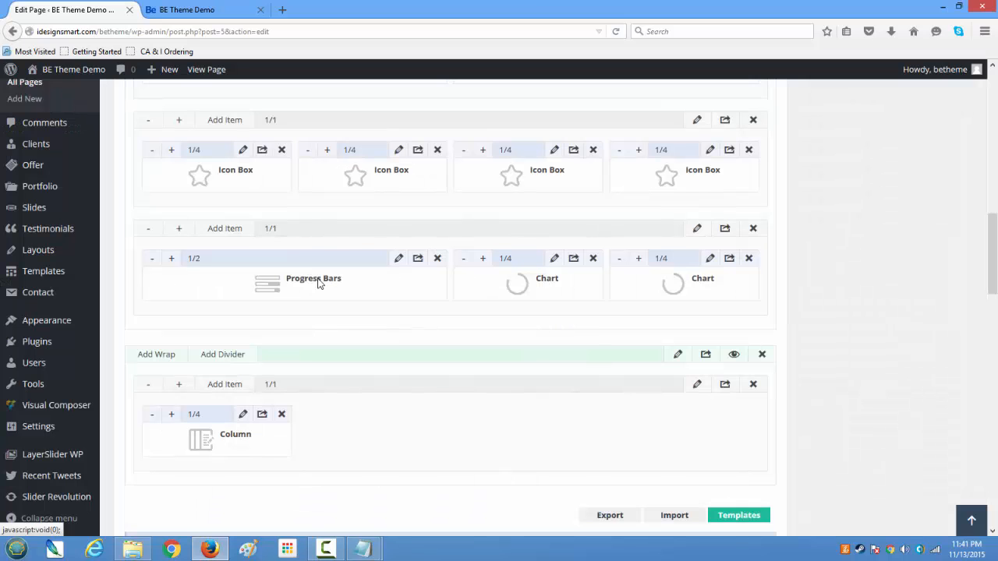
pyautogui.click(170, 414)
pyautogui.click(170, 414)
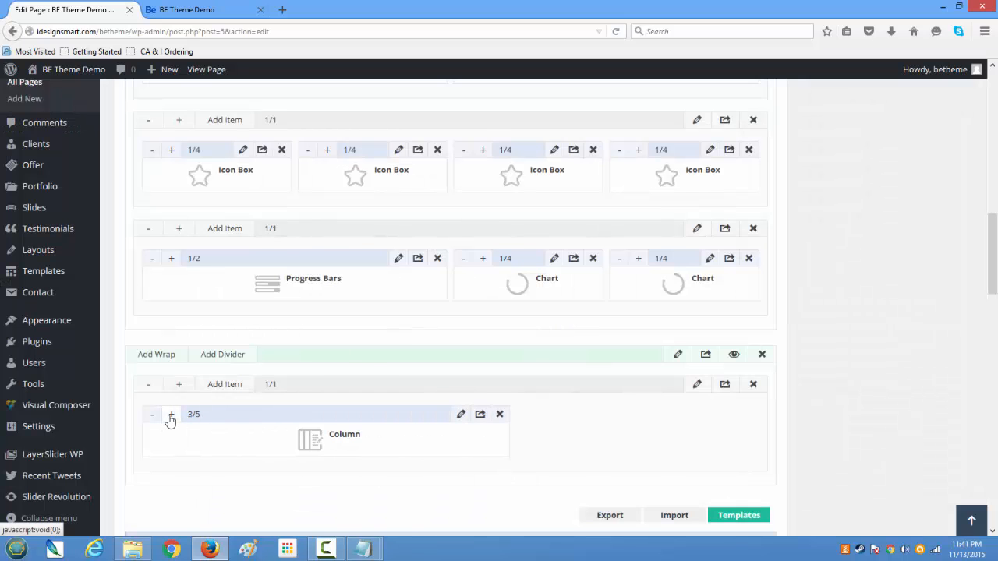
pyautogui.click(170, 414)
pyautogui.click(170, 413)
pyautogui.click(171, 414)
pyautogui.click(170, 414)
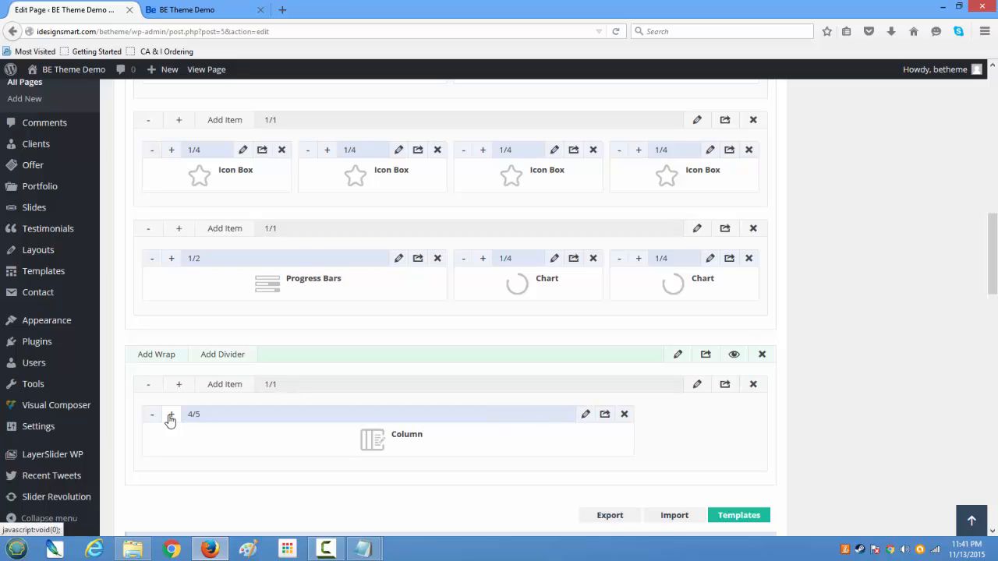
pyautogui.click(171, 413)
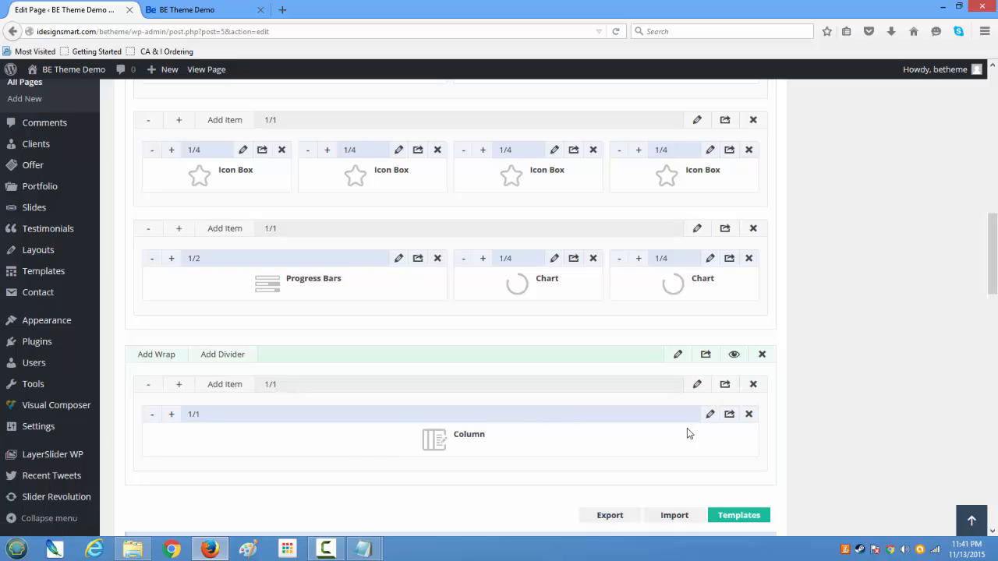
# - Copy the lorem ipsum paragraphs from the open Notepad file into the content of the new Column item
pyautogui.click(709, 415)
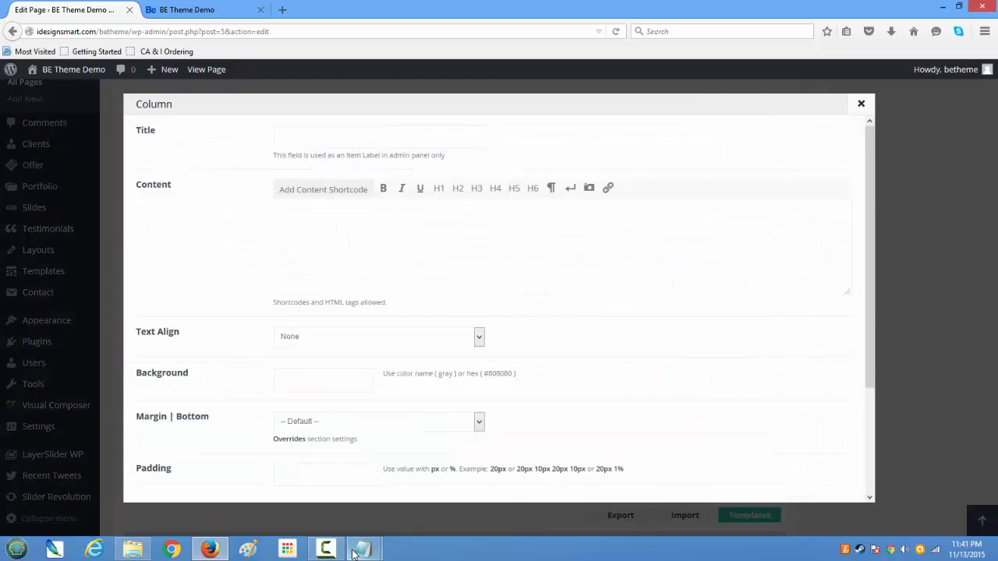
pyautogui.moveTo(354, 549)
pyautogui.click(436, 505)
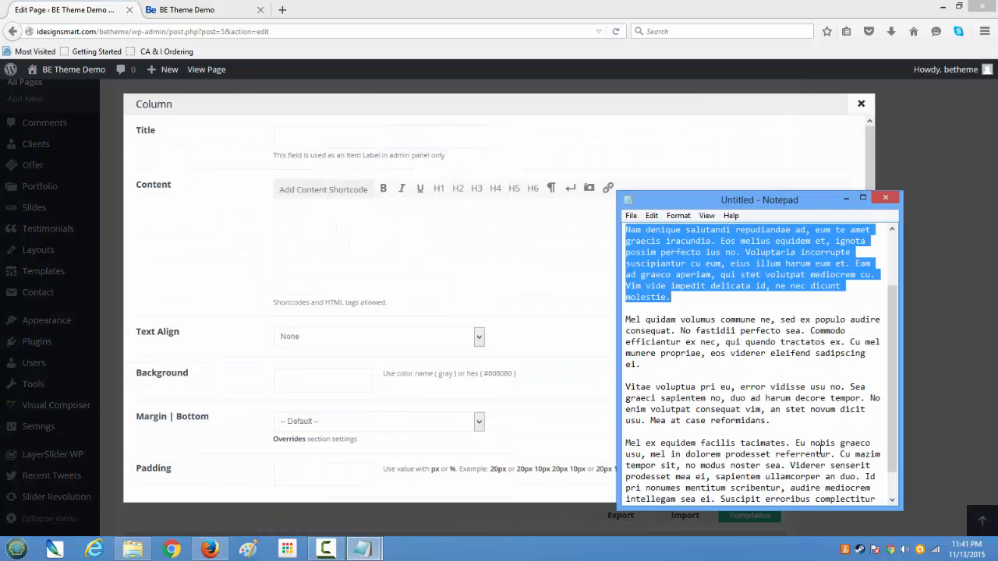
pyautogui.scroll(-1, 820, 449)
pyautogui.moveTo(791, 385); pyautogui.dragTo(686, 224)
pyautogui.rightClick(699, 269)
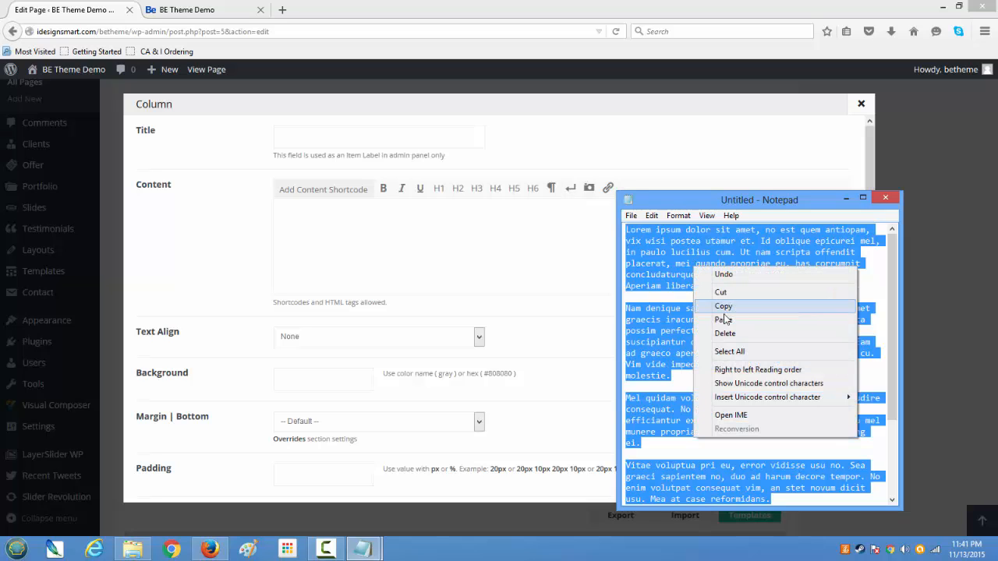
pyautogui.click(723, 308)
pyautogui.click(494, 250)
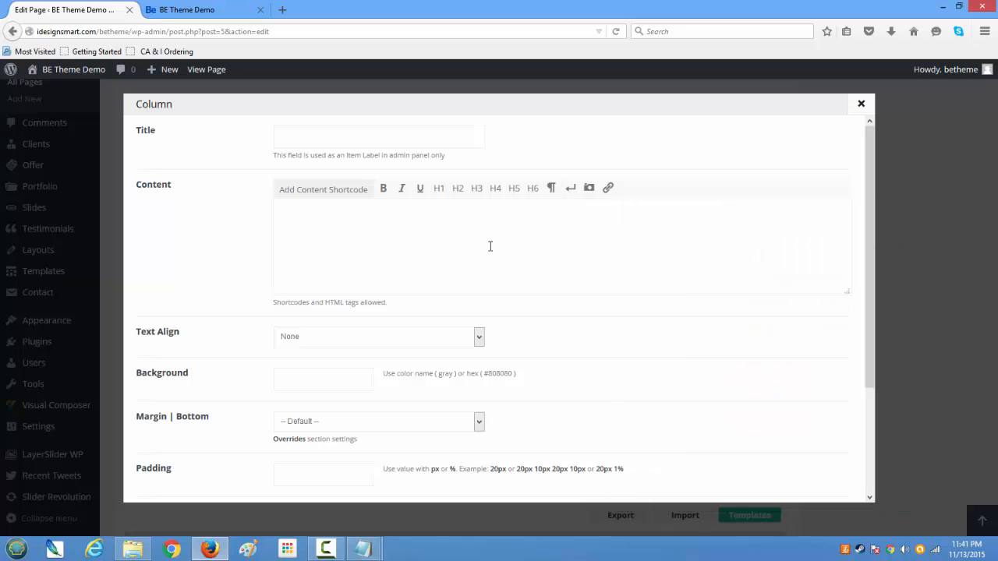
pyautogui.hotkey('ctrl', 'v')
# - Add the line "More Cool Text" above the pasted paragraphs and format it as an H2 heading
pyautogui.scroll(3, 494, 244)
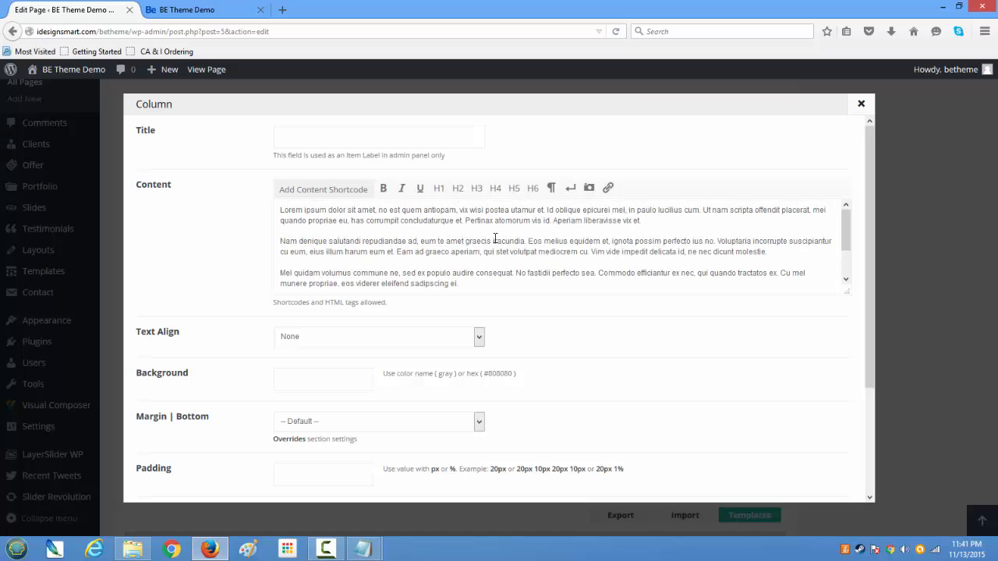
pyautogui.press('Return')
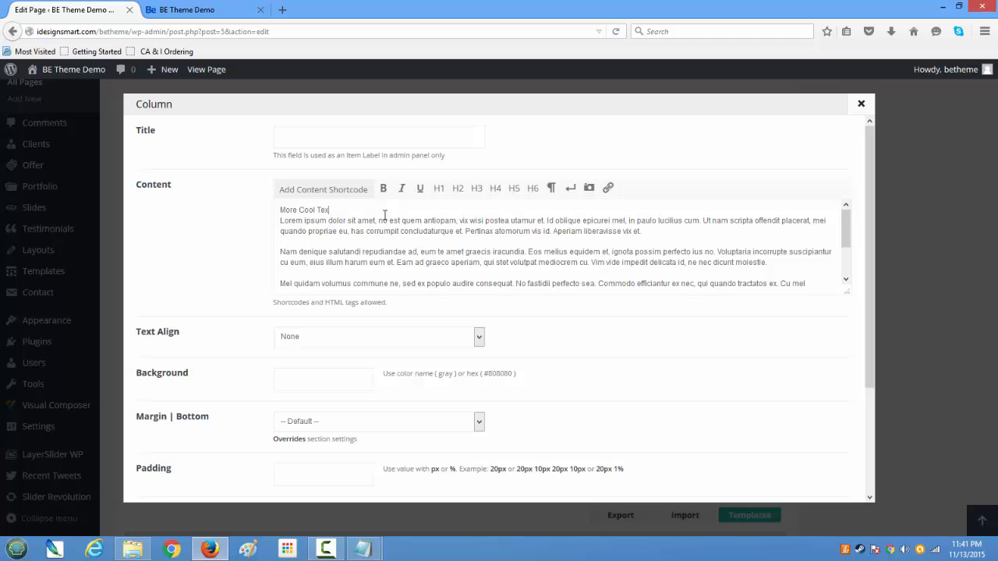
pyautogui.moveTo(358, 211); pyautogui.dragTo(252, 201)
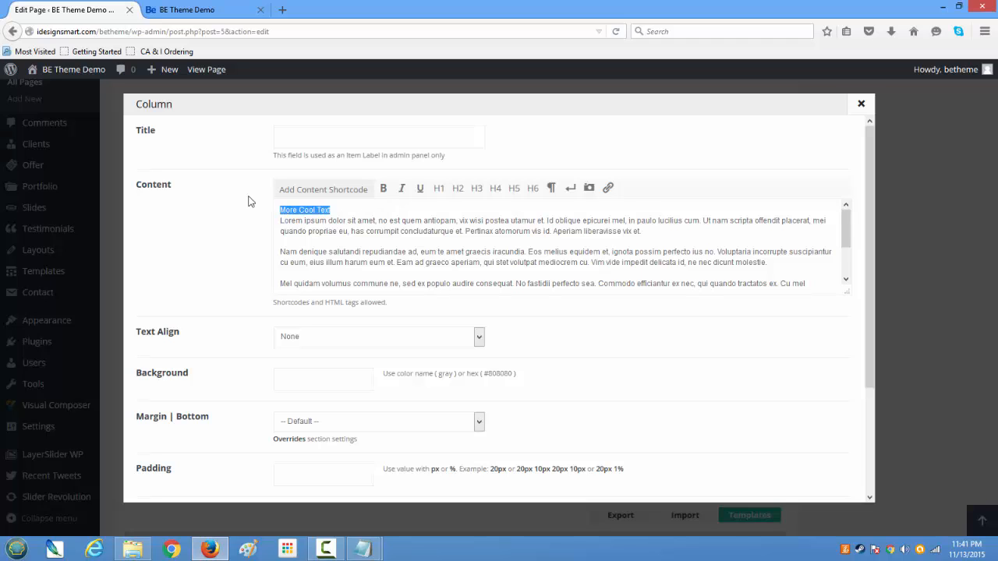
pyautogui.click(458, 190)
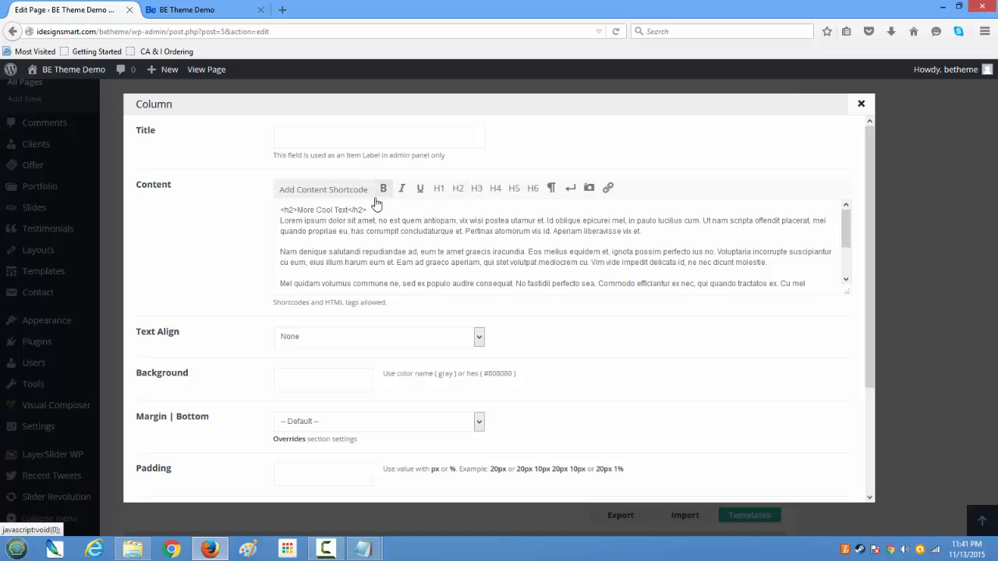
# - Set the column's text alignment to Center and its entrance animation to Zoom In Up, and save the changes
pyautogui.scroll(-2, 395, 284)
pyautogui.click(353, 339)
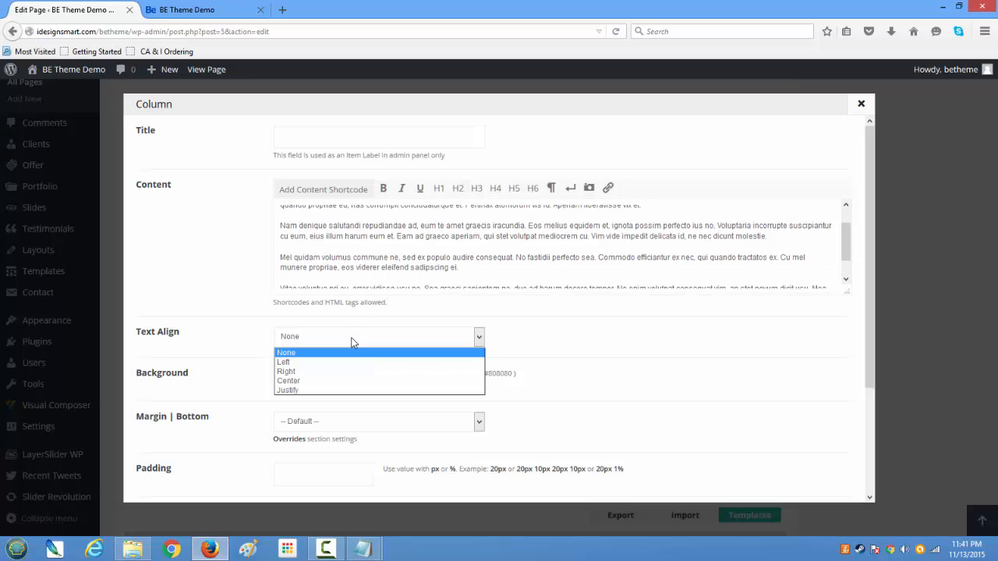
pyautogui.click(342, 381)
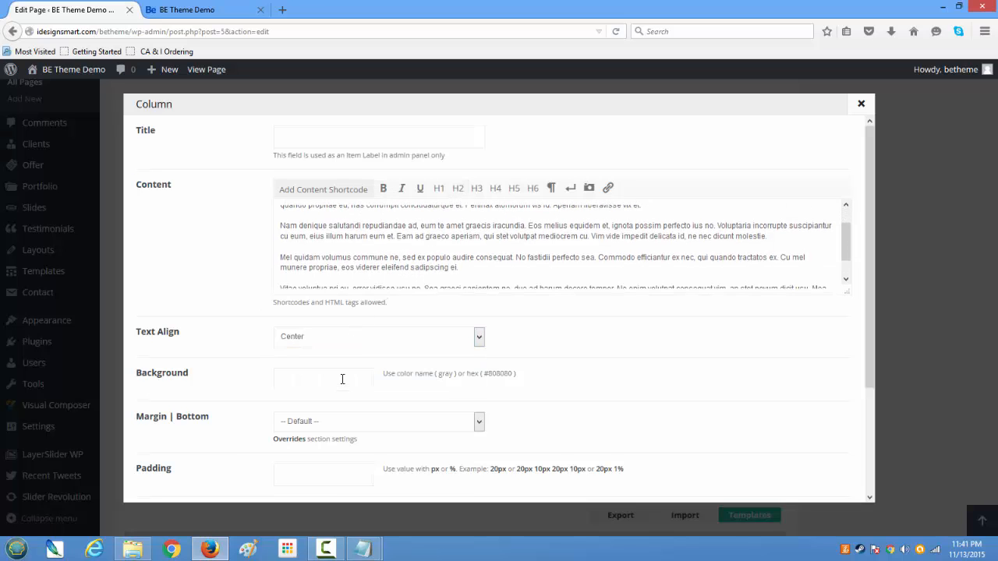
pyautogui.scroll(-3, 342, 378)
pyautogui.scroll(-1, 343, 380)
pyautogui.click(343, 382)
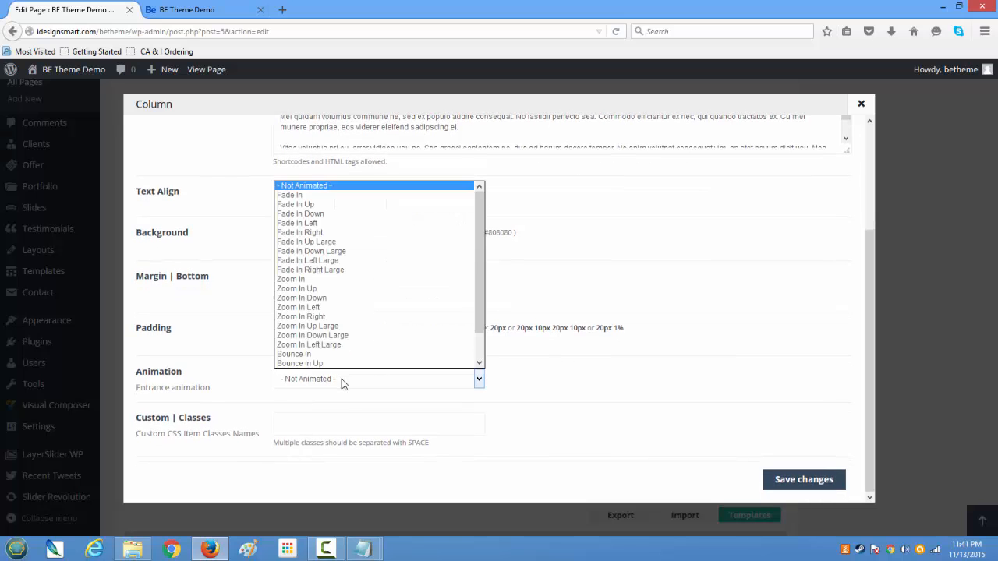
pyautogui.click(339, 288)
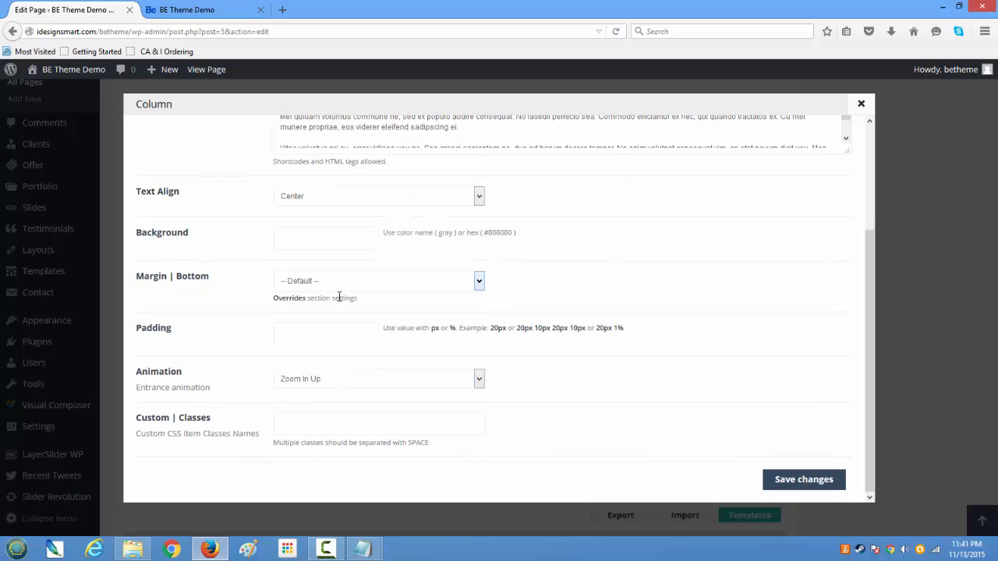
pyautogui.scroll(3, 342, 340)
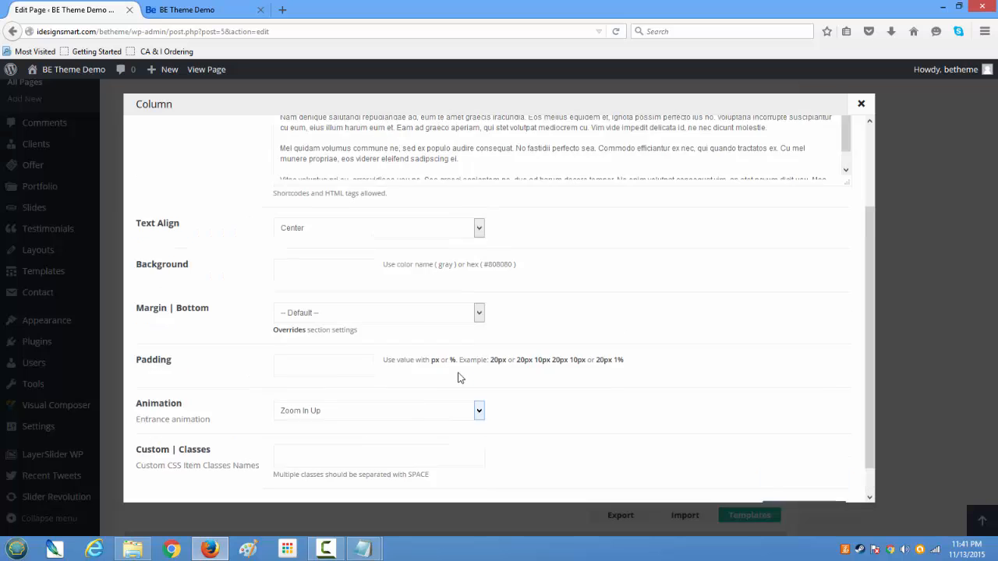
pyautogui.scroll(-3, 458, 373)
pyautogui.click(804, 479)
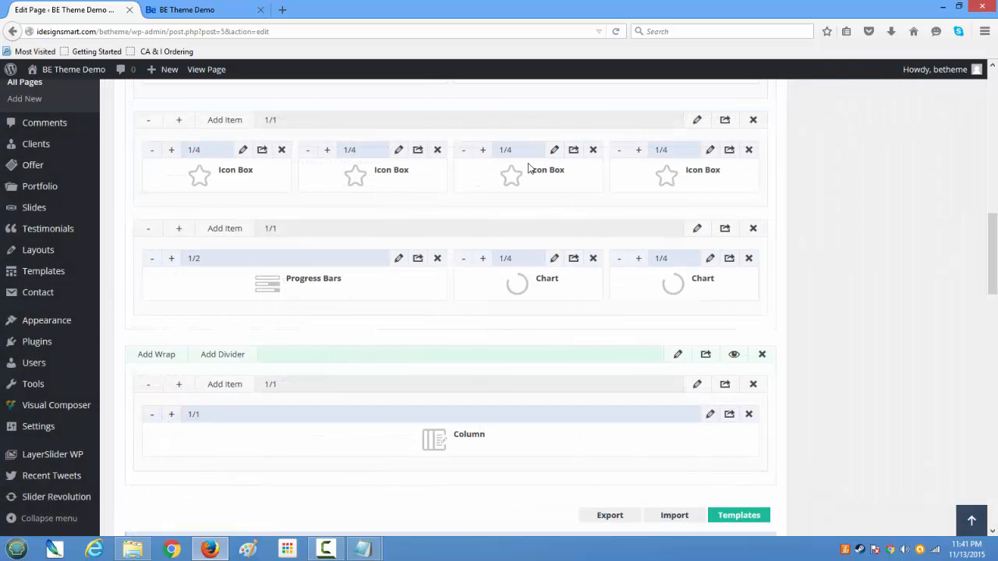
# - Review the settings of the first chart beside the progress bars and close them without changes
pyautogui.click(553, 260)
pyautogui.scroll(-3, 491, 320)
pyautogui.scroll(4, 488, 321)
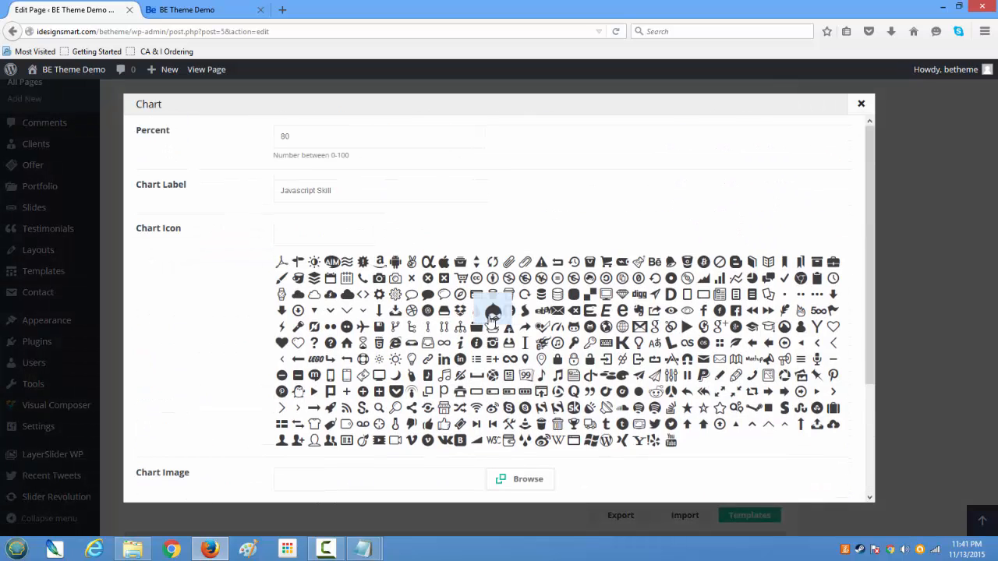
pyautogui.click(849, 108)
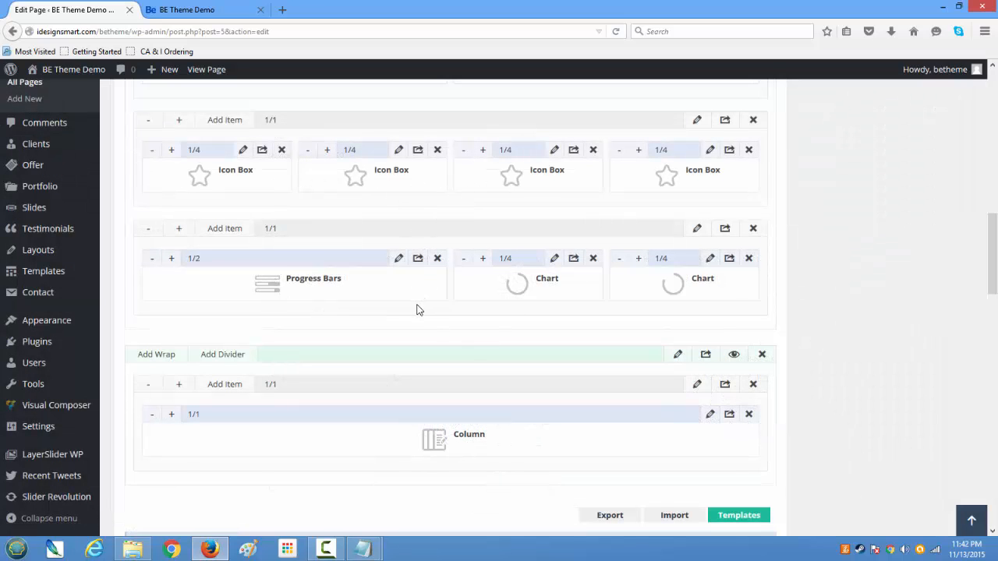
pyautogui.scroll(-3, 417, 309)
pyautogui.scroll(3, 416, 310)
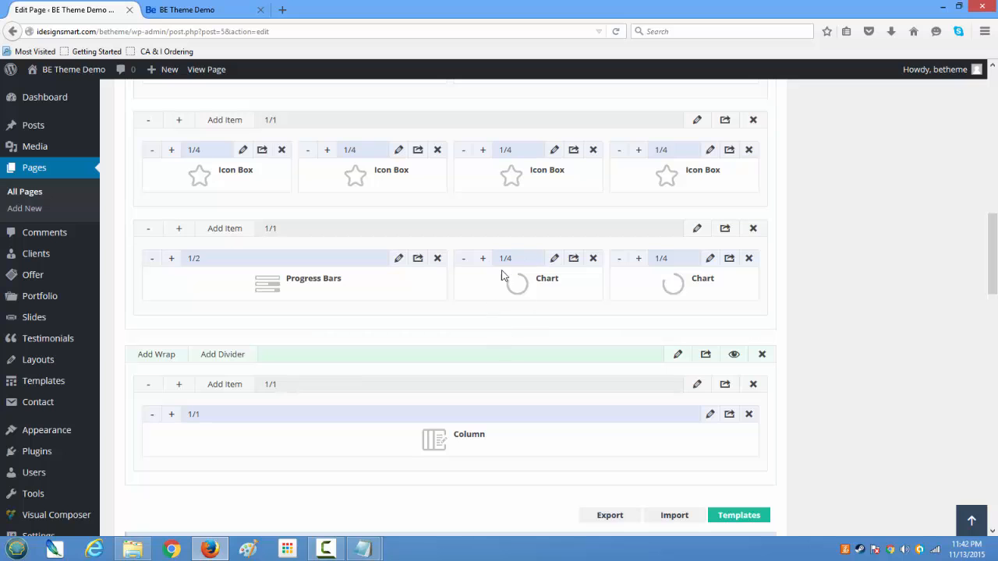
pyautogui.click(219, 121)
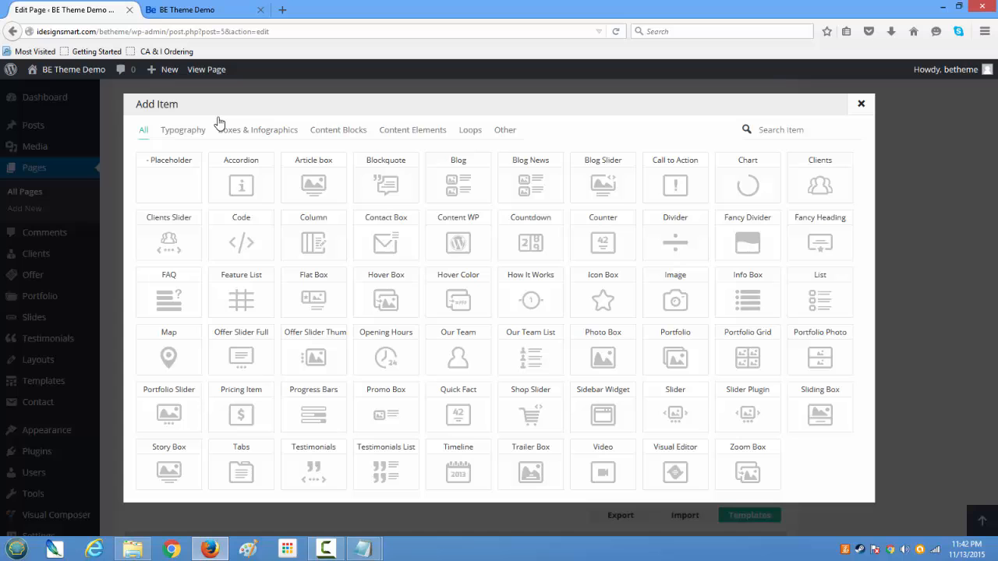
pyautogui.click(862, 106)
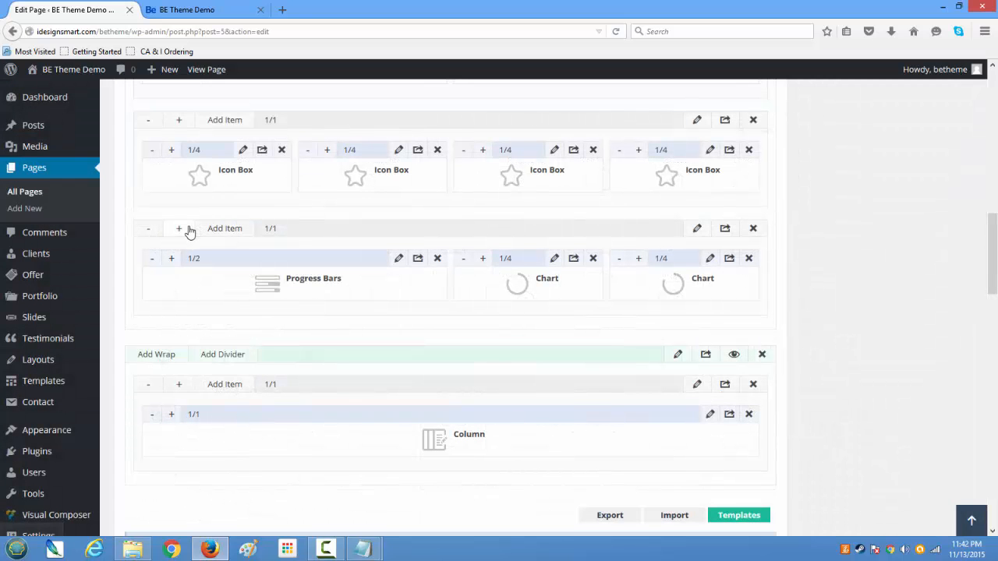
# - Add another wrap at the end of the first section, below the progress bars and charts, and insert a Blog item in it
pyautogui.scroll(3, 209, 200)
pyautogui.scroll(6, 208, 191)
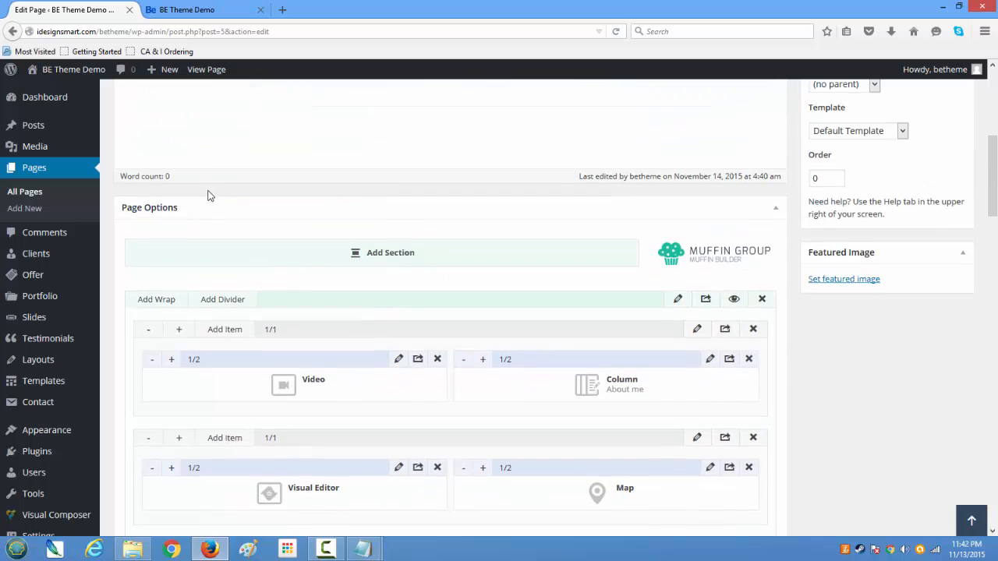
pyautogui.scroll(-13, 247, 324)
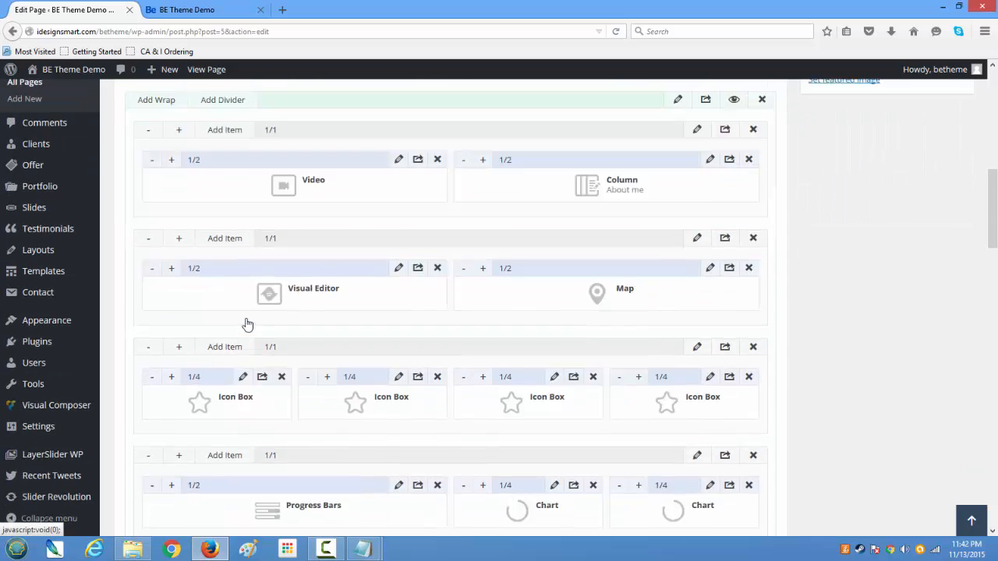
pyautogui.scroll(3, 249, 324)
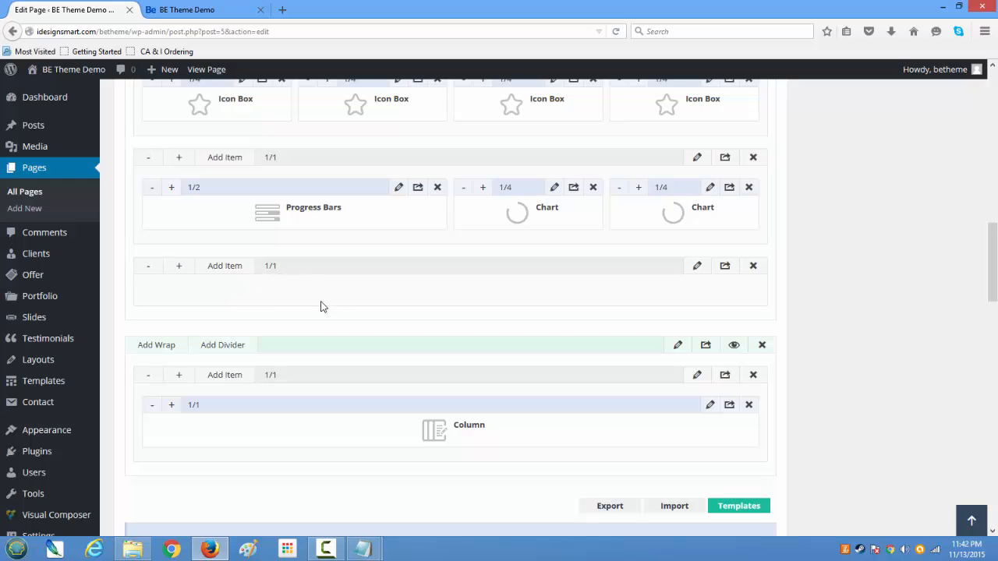
pyautogui.click(228, 267)
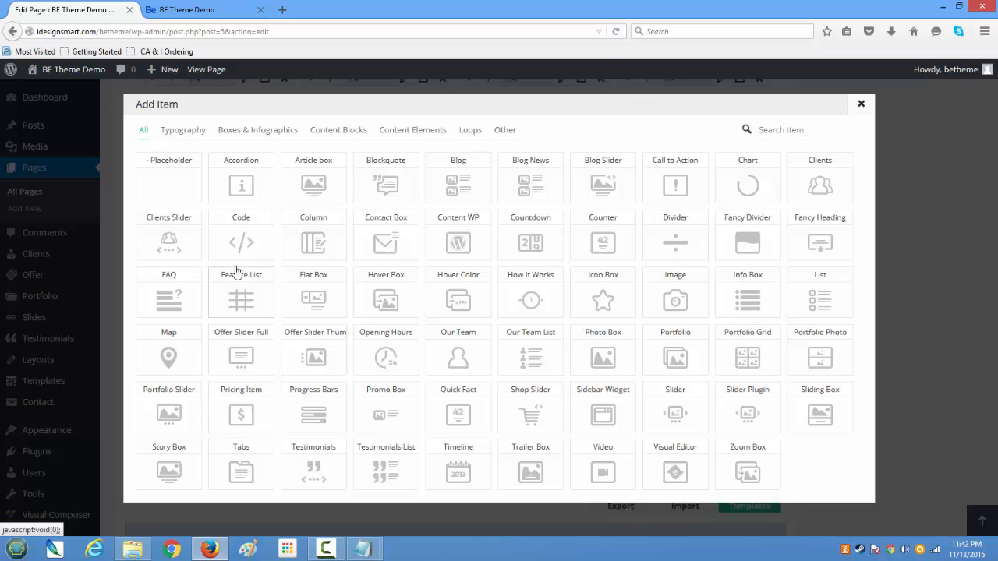
pyautogui.click(456, 187)
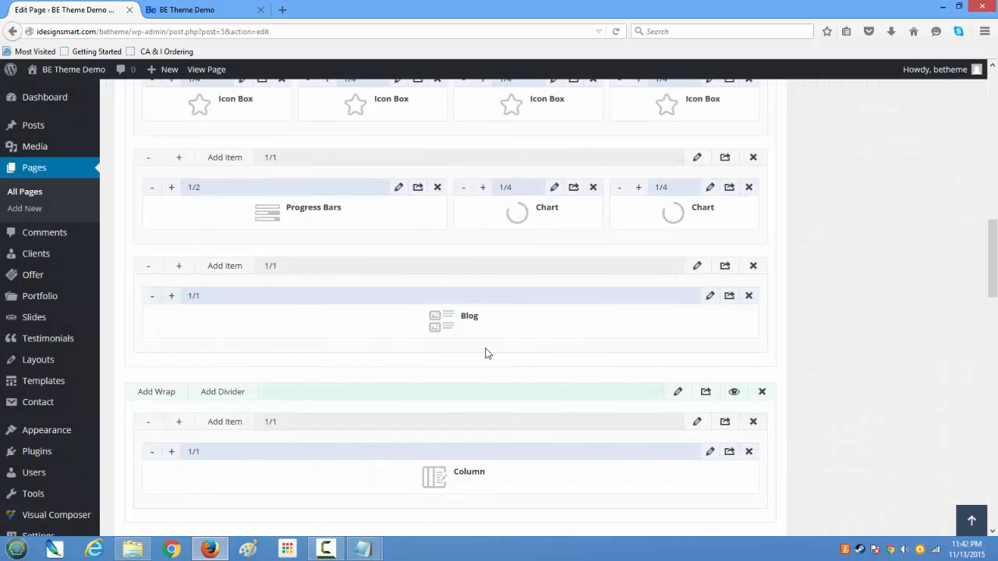
# - Set the number of posts shown by the Blog item to 3 and check its style options
pyautogui.click(709, 298)
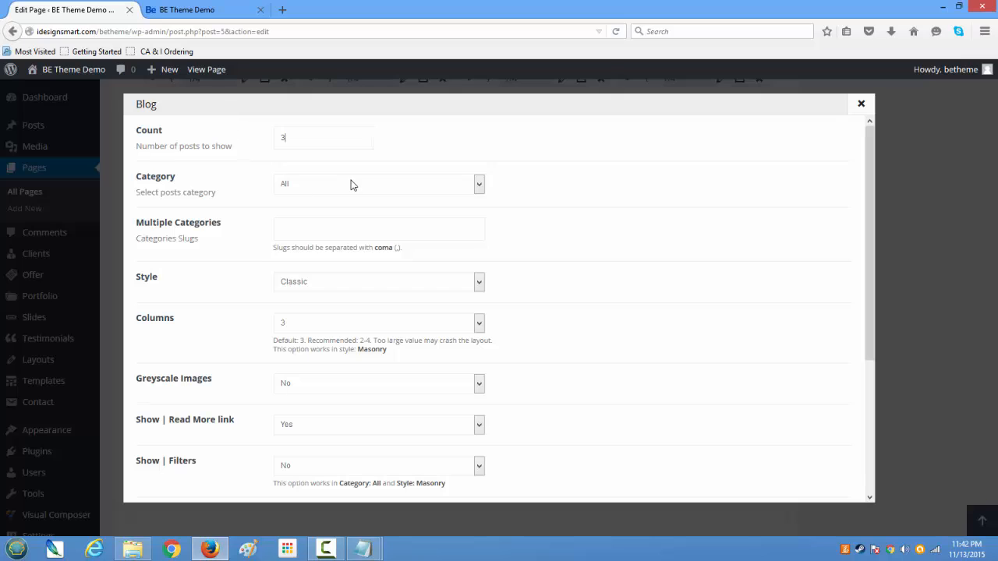
pyautogui.click(420, 288)
pyautogui.click(419, 289)
pyautogui.scroll(-4, 414, 390)
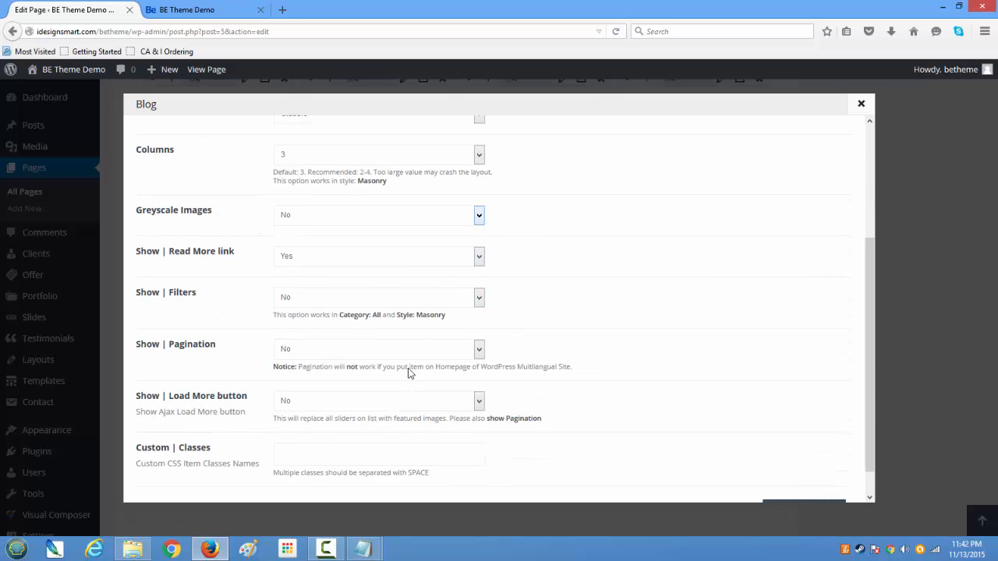
pyautogui.click(335, 215)
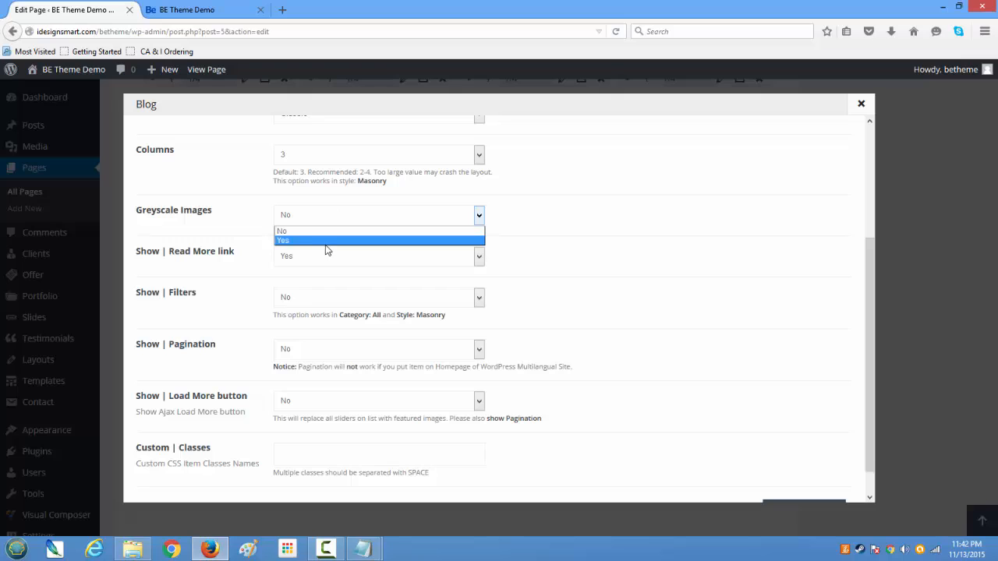
pyautogui.click(325, 240)
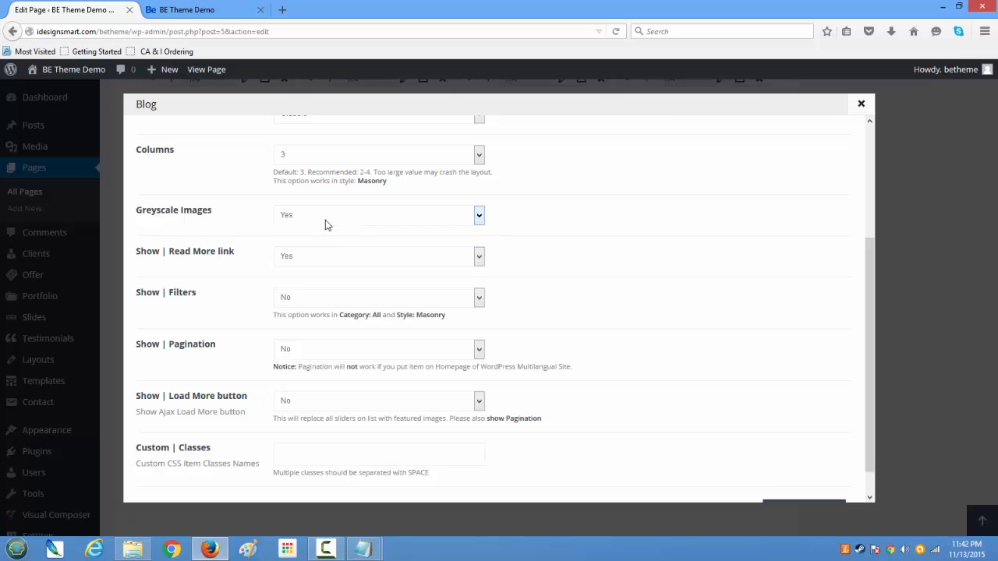
pyautogui.click(326, 225)
pyautogui.click(325, 231)
# - Save the Blog item's settings
pyautogui.scroll(-1, 325, 235)
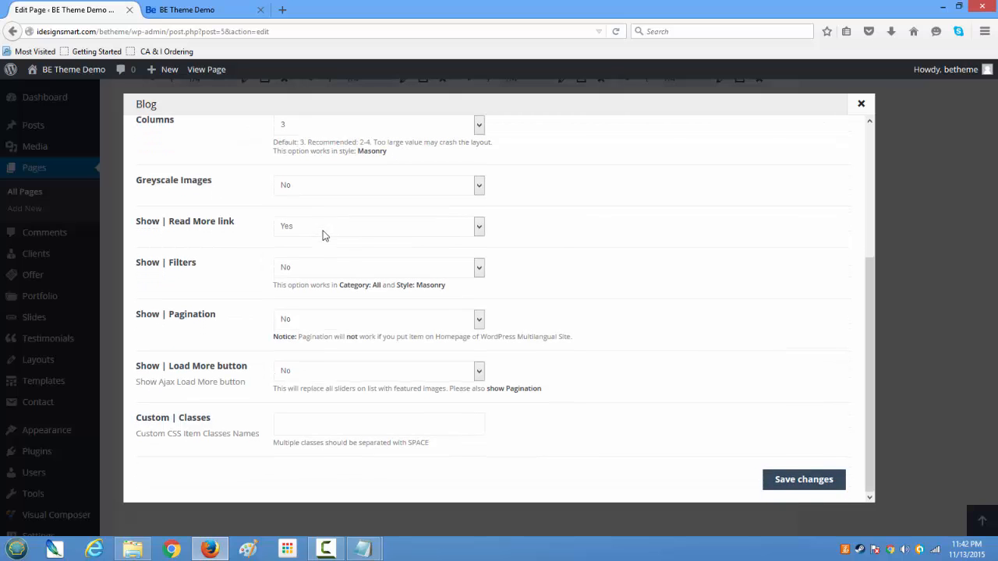
pyautogui.click(810, 479)
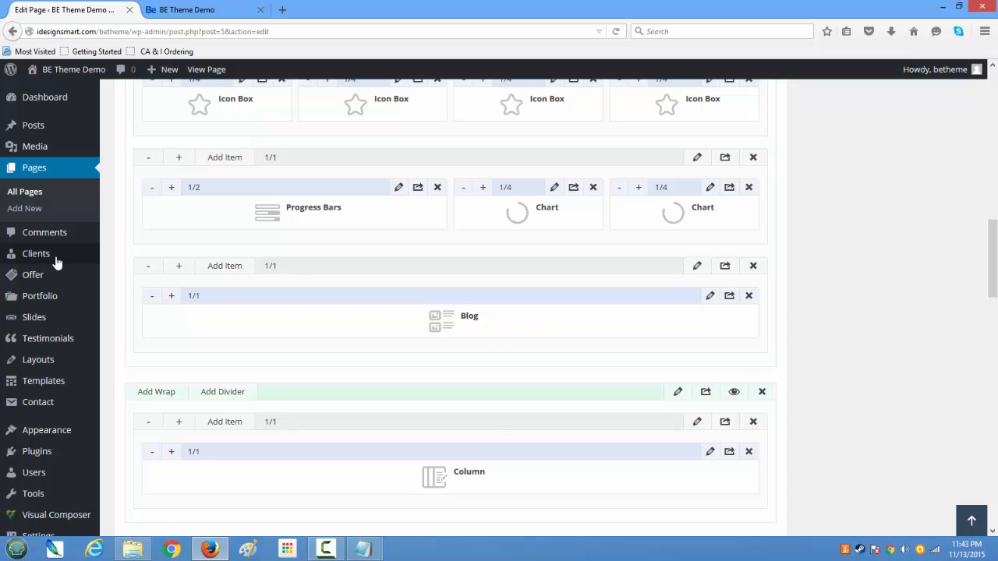
pyautogui.moveTo(45, 261)
pyautogui.moveTo(47, 283)
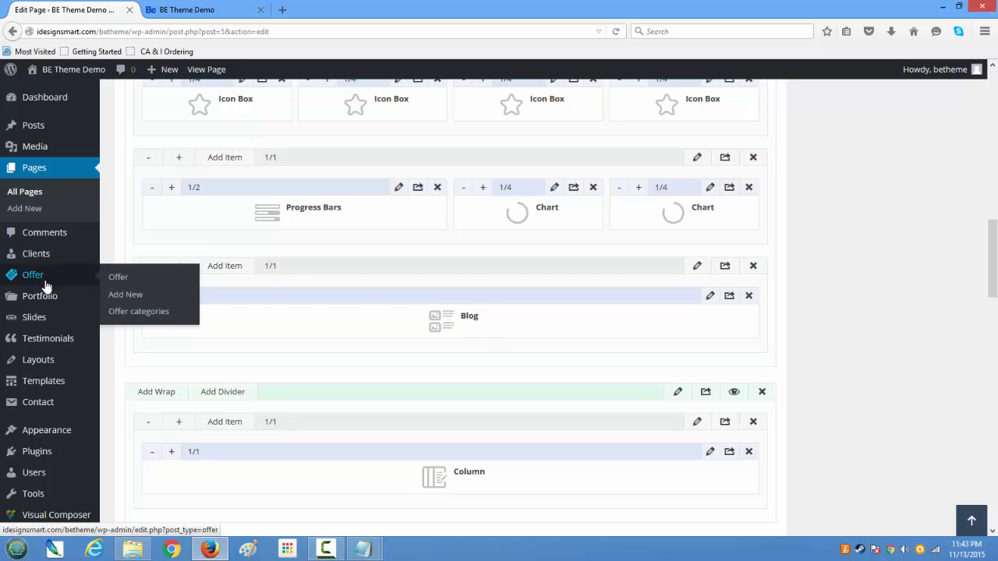
pyautogui.moveTo(46, 303)
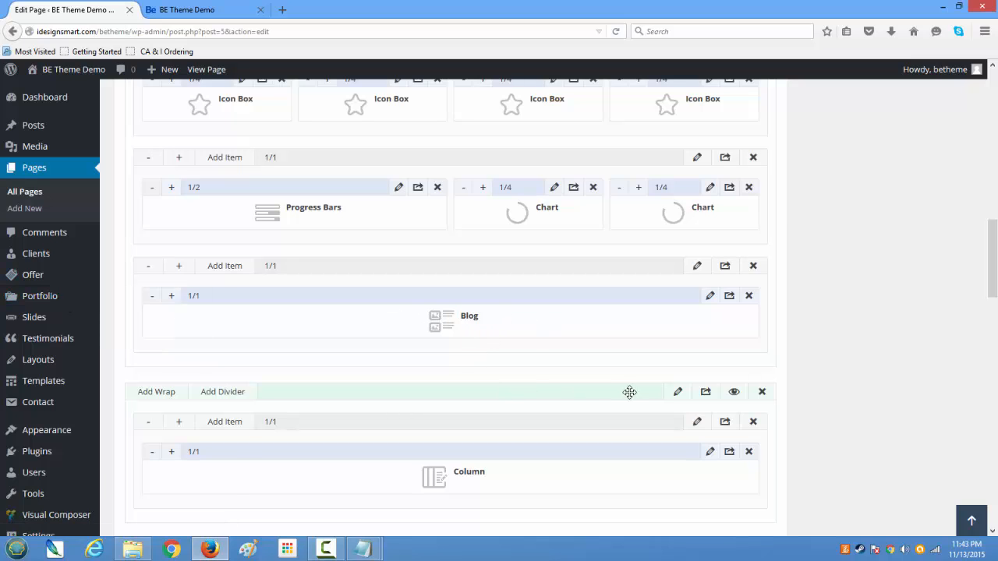
# - Review the content and alignment settings of the Column in the second section and close them without changes
pyautogui.click(708, 452)
pyautogui.scroll(3, 541, 283)
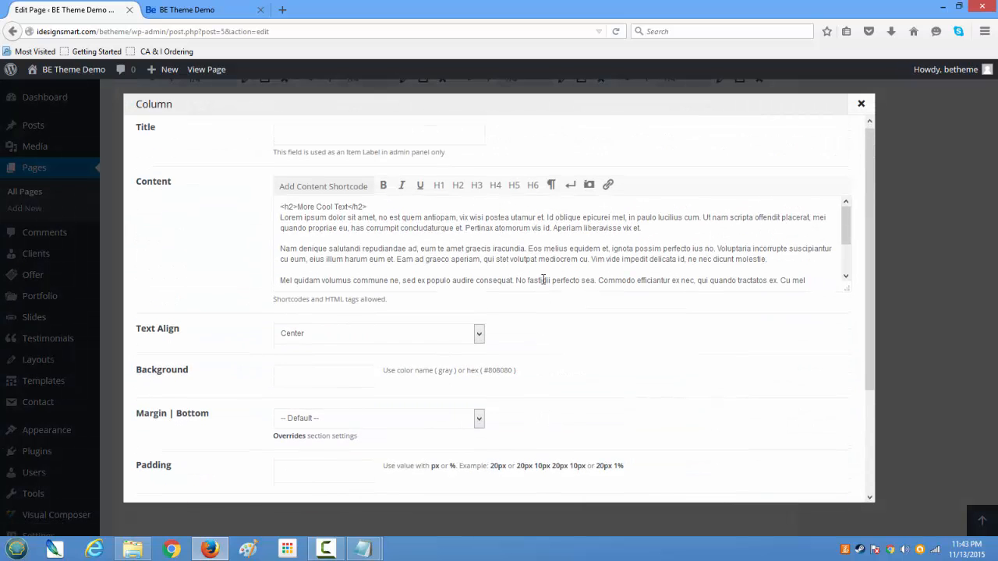
pyautogui.scroll(-3, 543, 295)
pyautogui.click(860, 104)
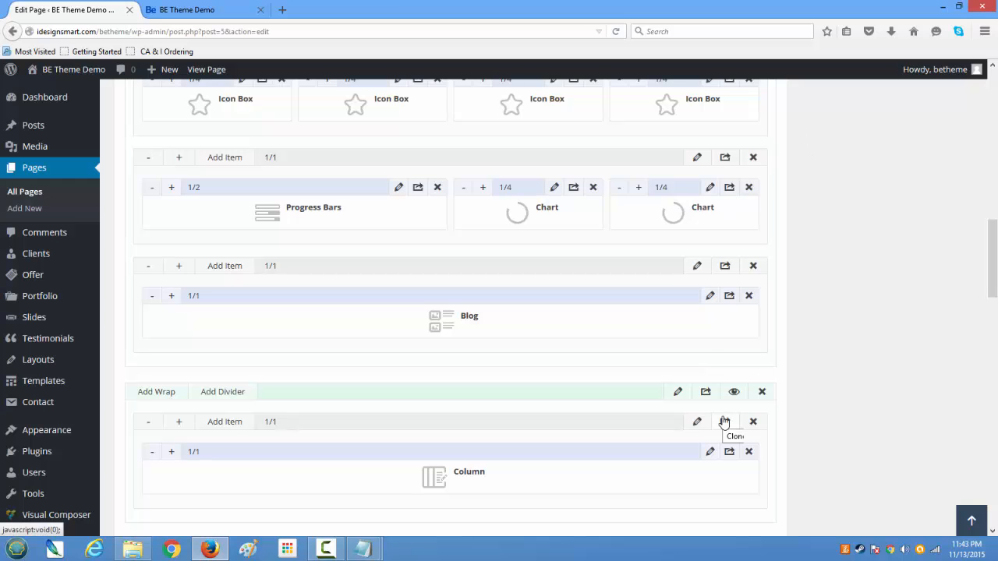
# - Set the second section's background image to home_profile_bg_section12.jpg from the media library
pyautogui.click(680, 395)
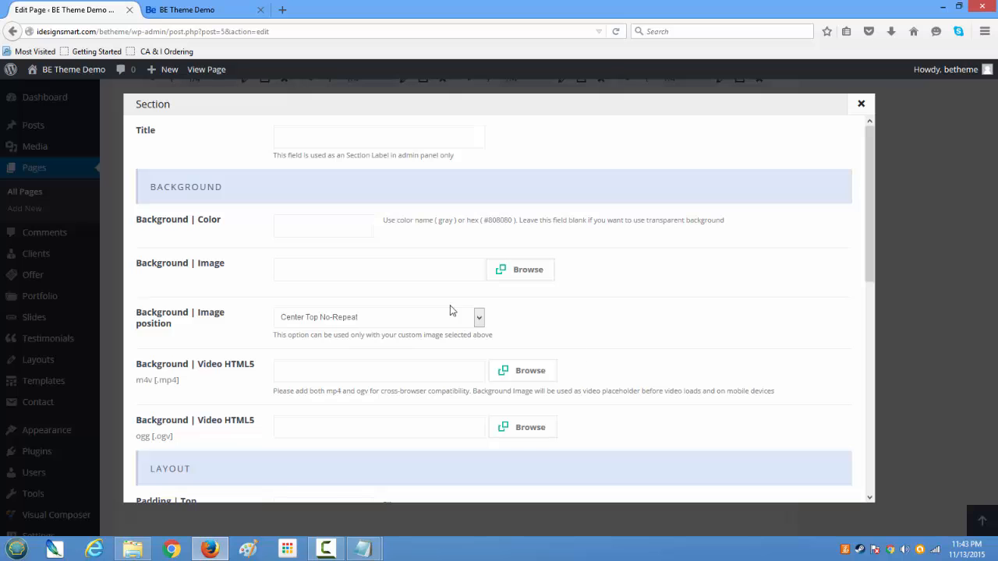
pyautogui.scroll(-3, 450, 310)
pyautogui.scroll(2, 452, 308)
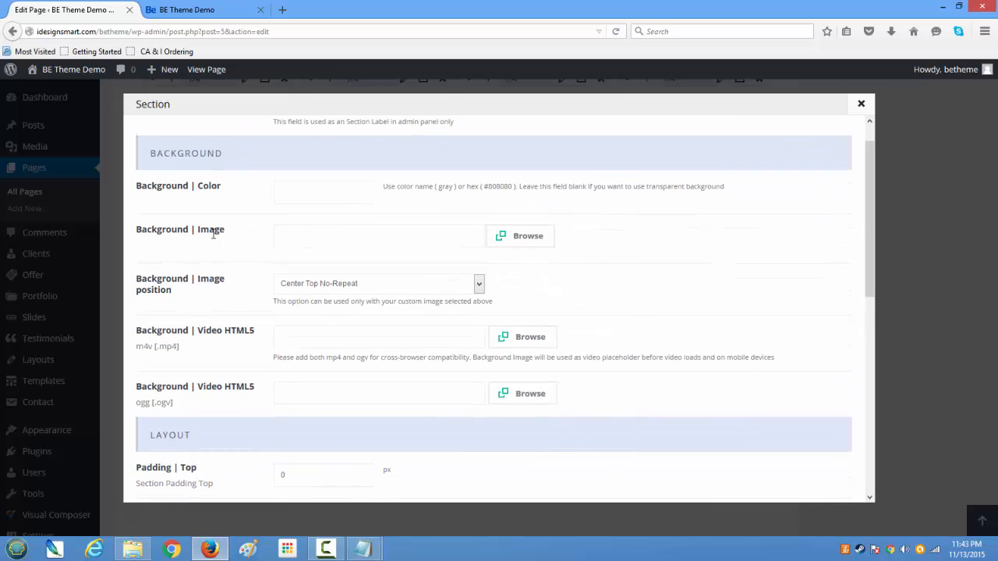
pyautogui.click(540, 237)
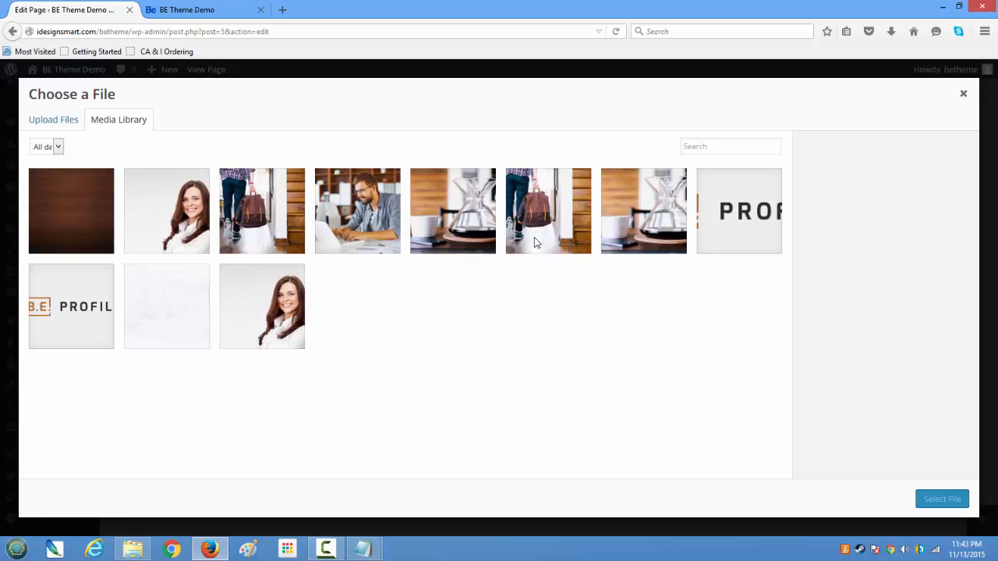
pyautogui.click(177, 310)
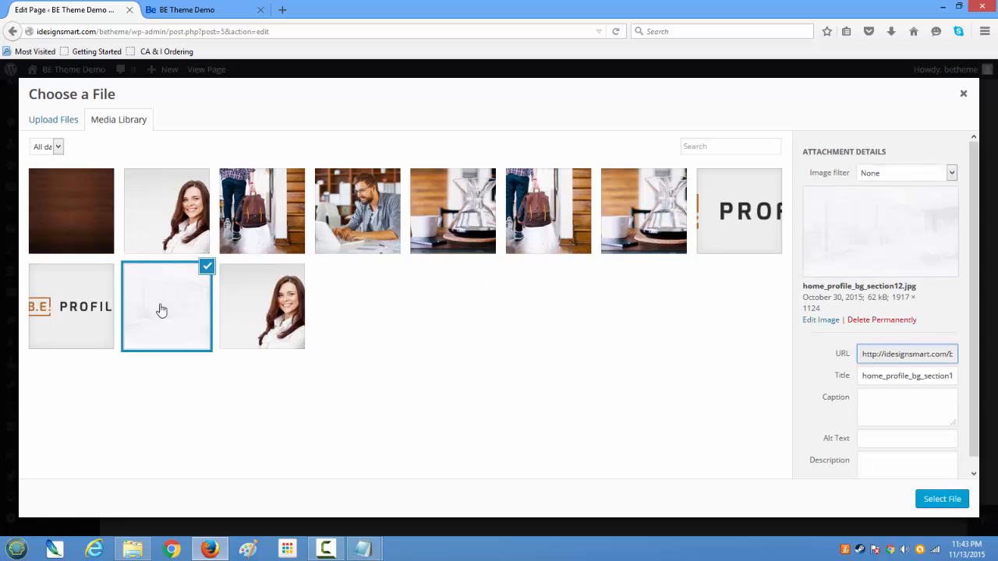
pyautogui.click(933, 503)
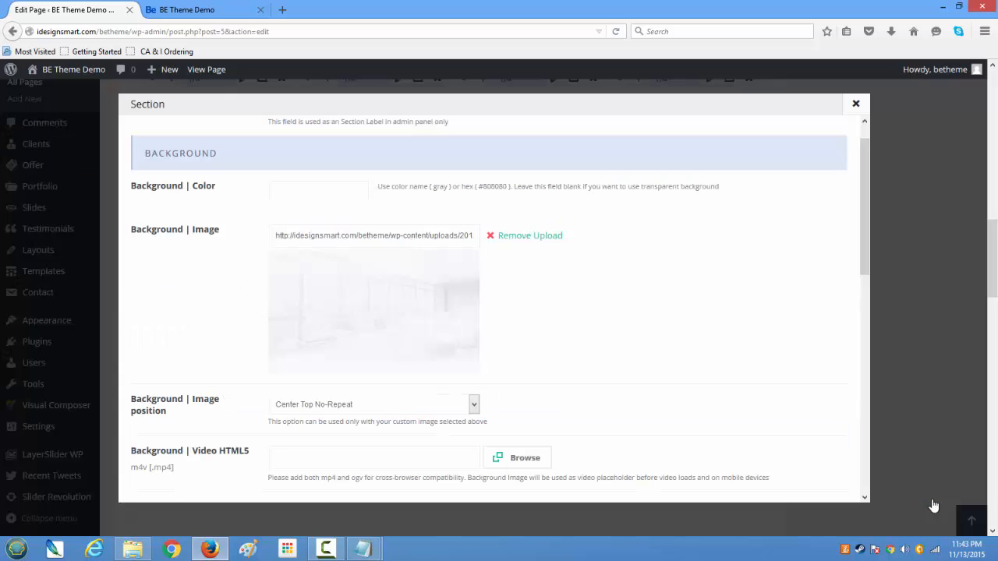
# - Set the second section's background image position to Parallax and save the section settings
pyautogui.scroll(-2, 666, 401)
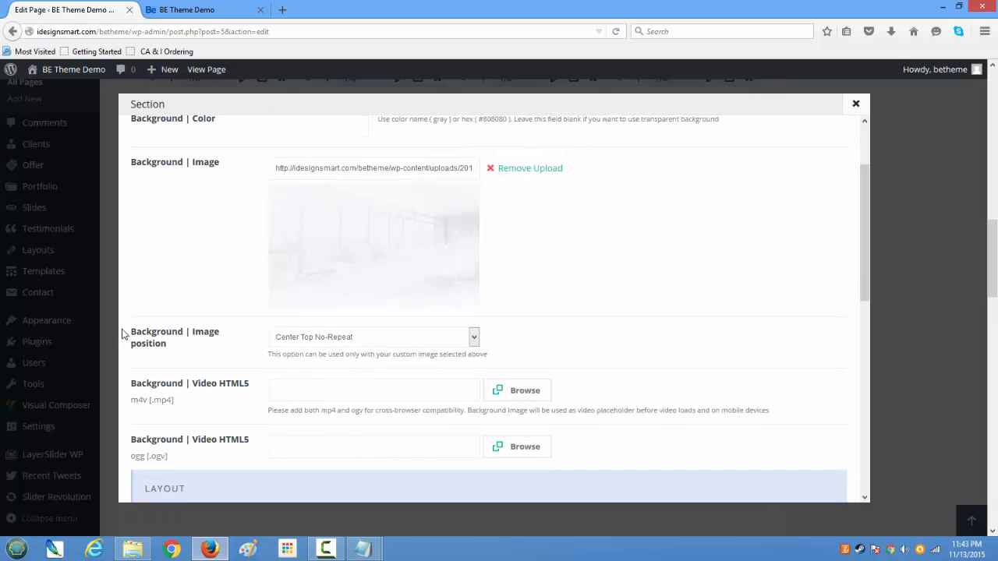
pyautogui.click(347, 341)
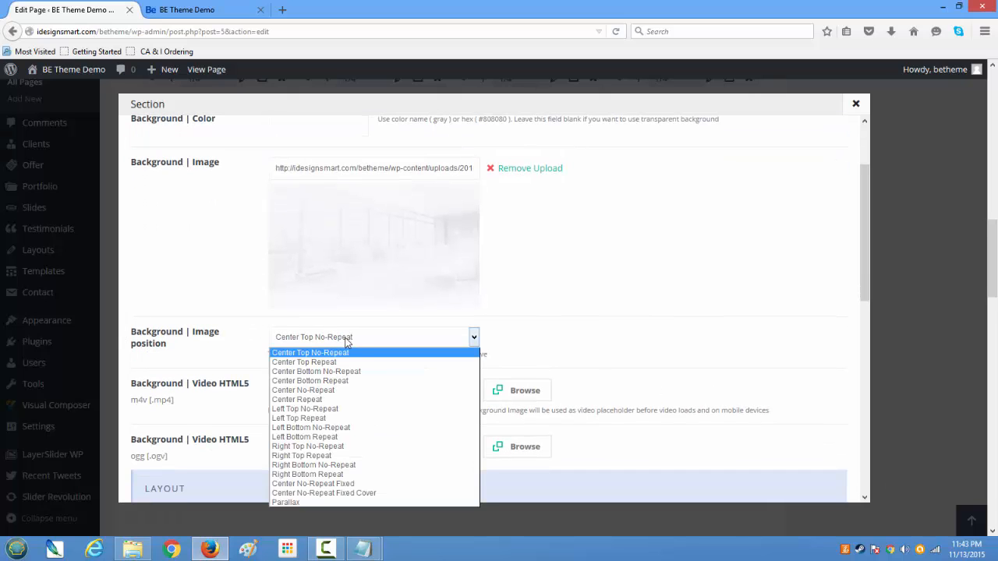
pyautogui.click(350, 502)
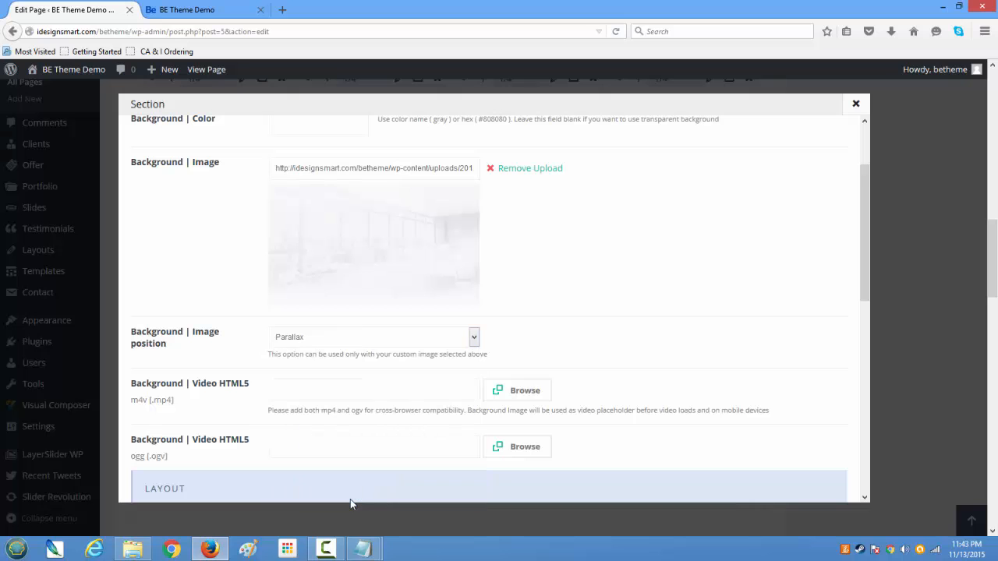
pyautogui.scroll(-4, 410, 382)
pyautogui.scroll(-10, 410, 382)
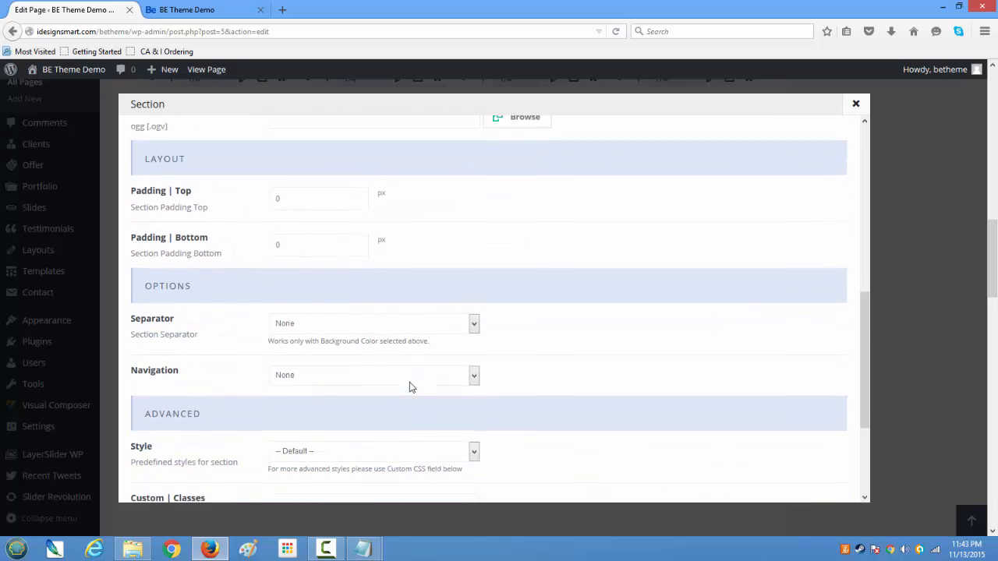
pyautogui.click(785, 479)
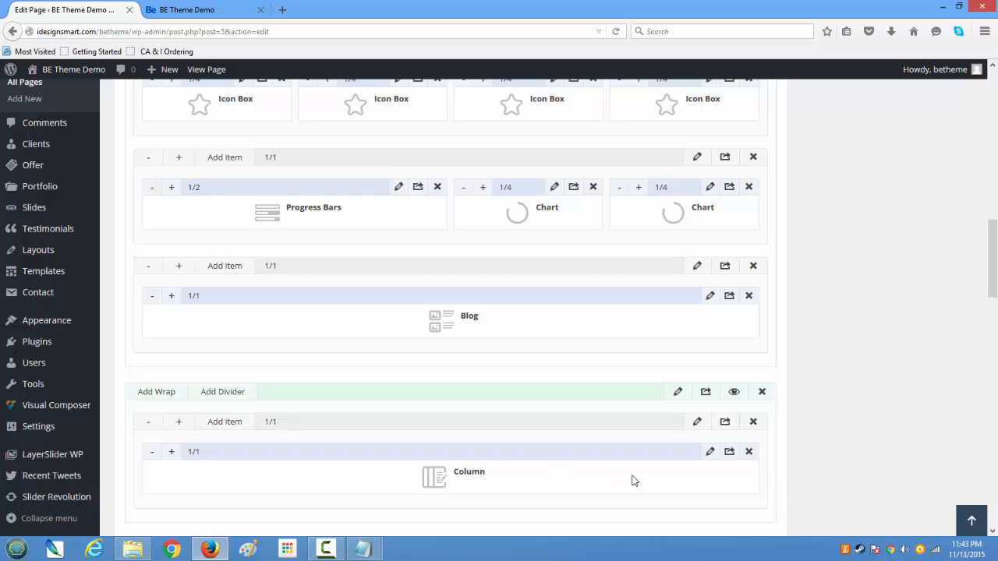
# - Update the Home page and reload the live site in the other browser tab
pyautogui.scroll(15, 639, 479)
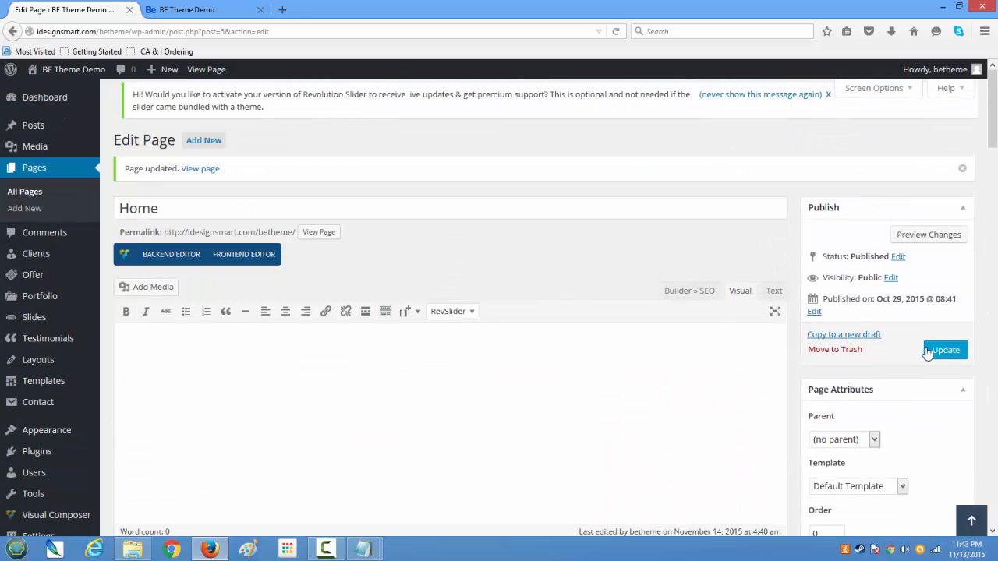
pyautogui.click(942, 349)
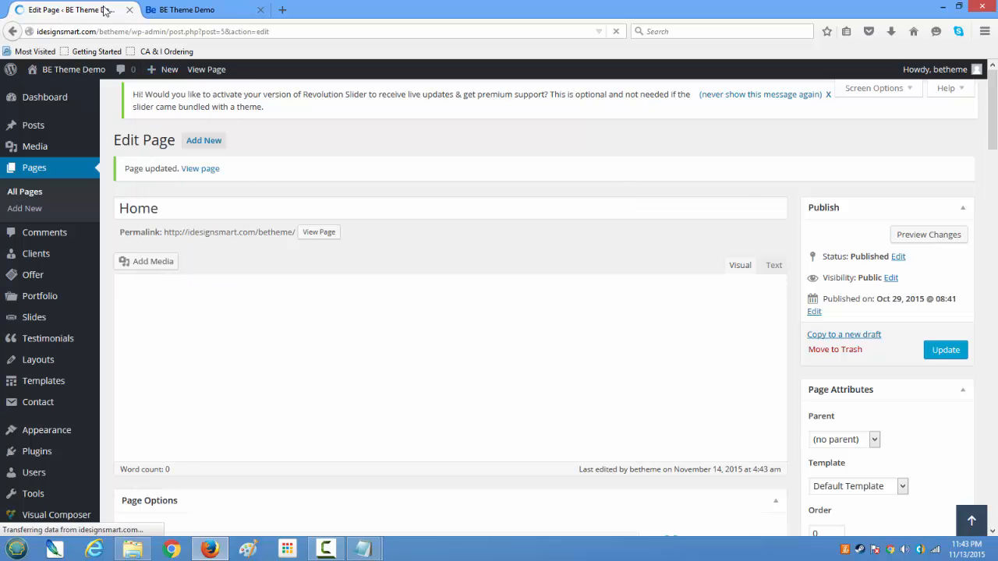
pyautogui.click(222, 9)
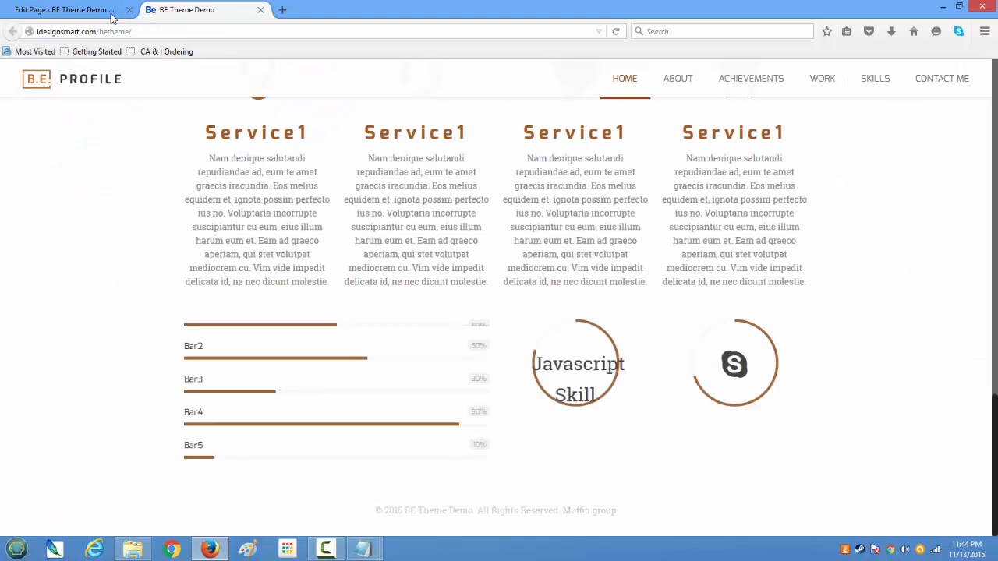
pyautogui.click(615, 32)
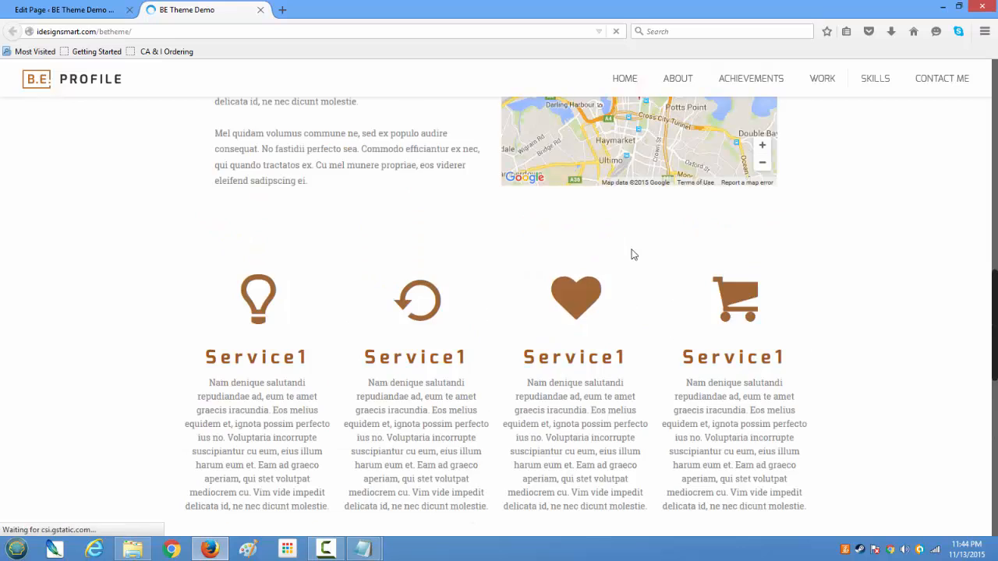
# - Examine the live Home page, especially the blog posts and the parallax background behind the More Cool Text section
pyautogui.scroll(-10, 632, 255)
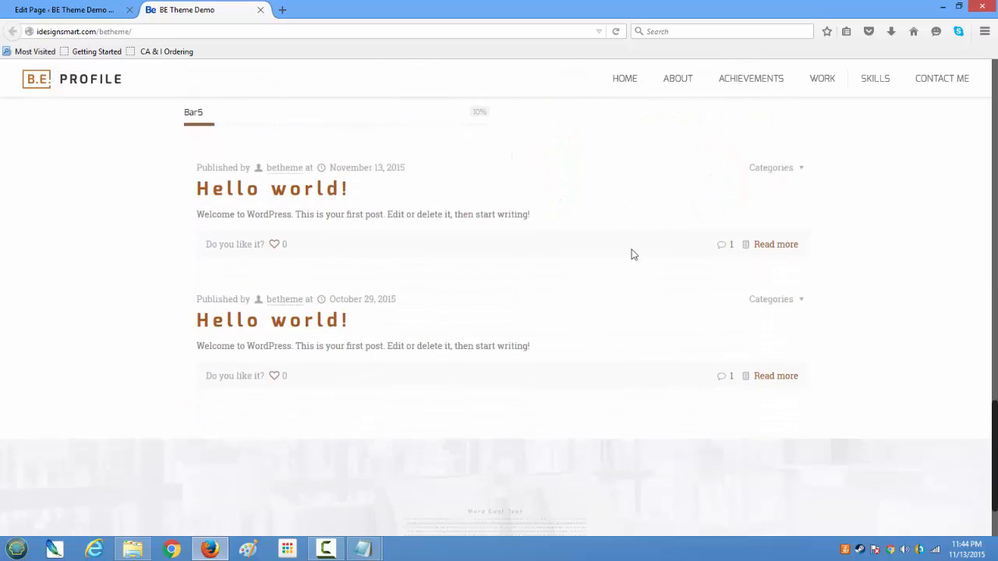
pyautogui.scroll(2, 467, 293)
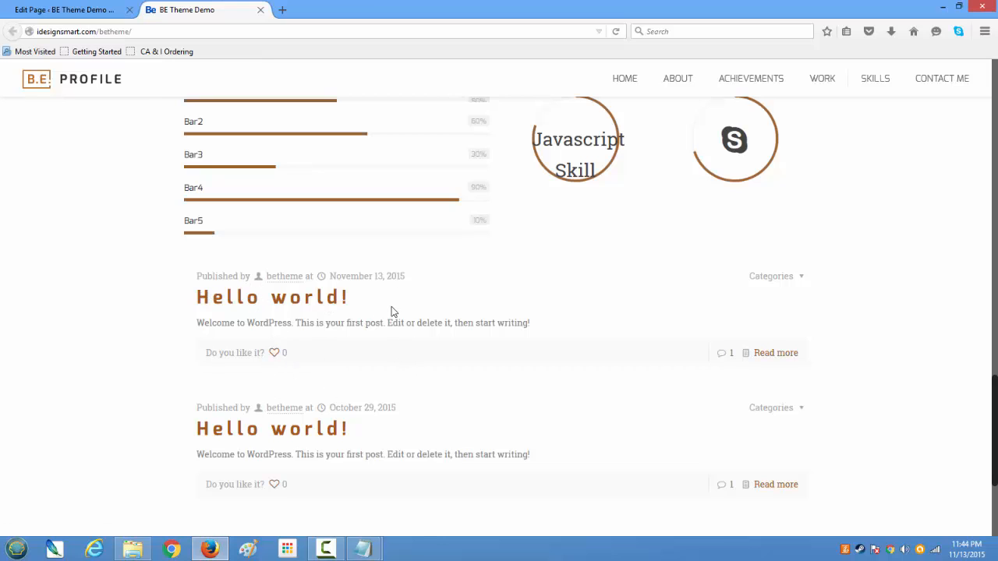
pyautogui.scroll(-2, 392, 312)
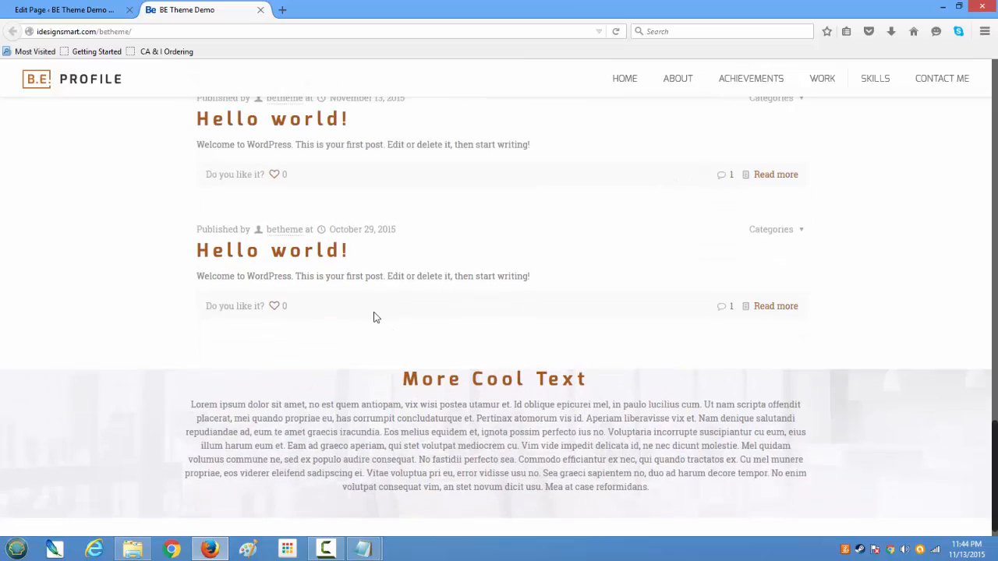
pyautogui.scroll(2, 292, 294)
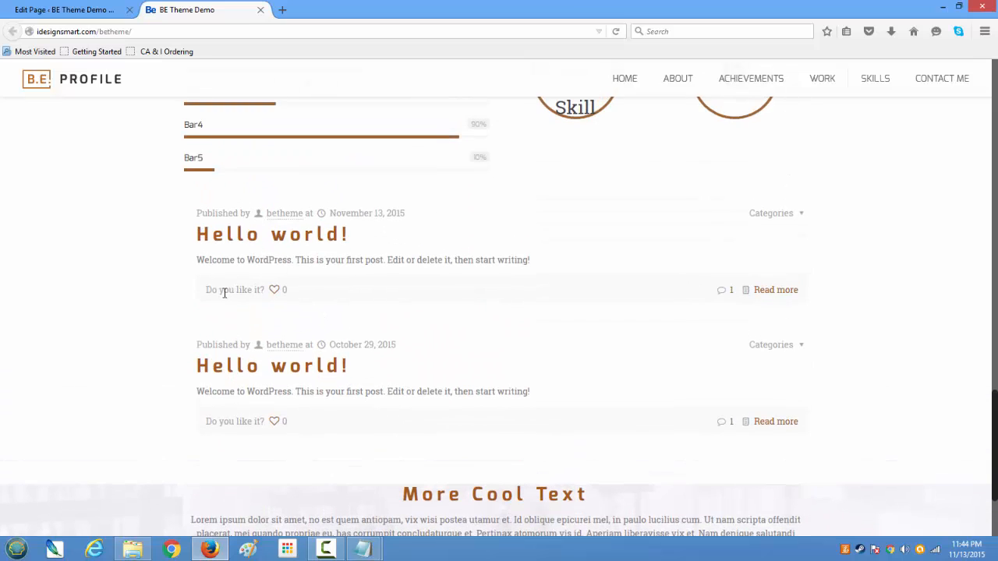
pyautogui.scroll(5, 351, 366)
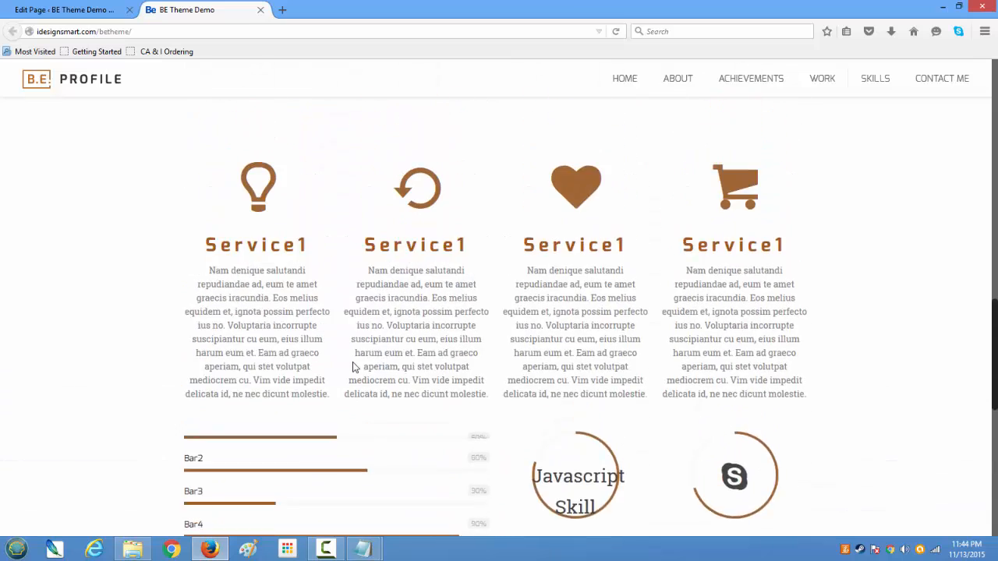
pyautogui.scroll(9, 353, 366)
pyautogui.scroll(-3, 353, 366)
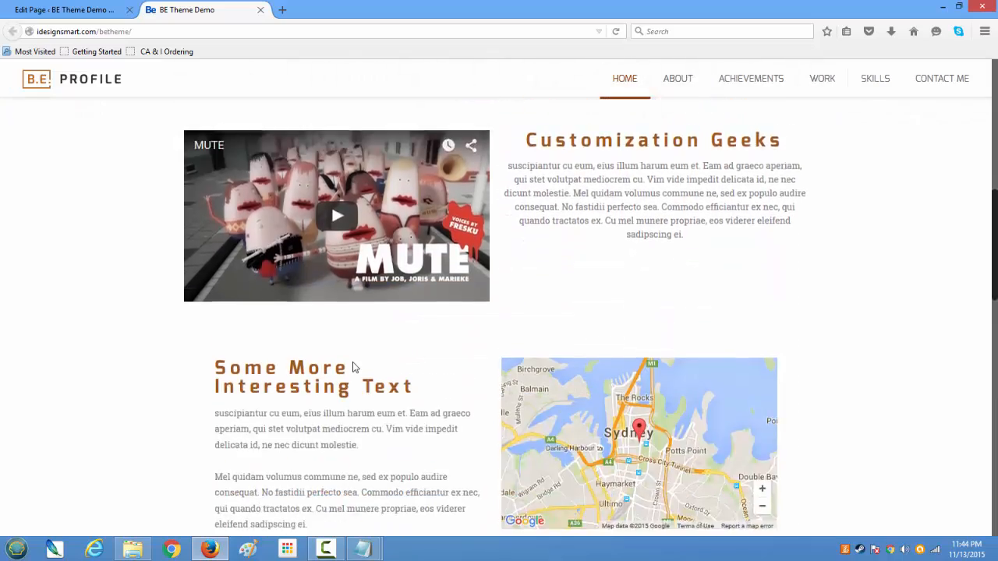
pyautogui.scroll(-15, 353, 366)
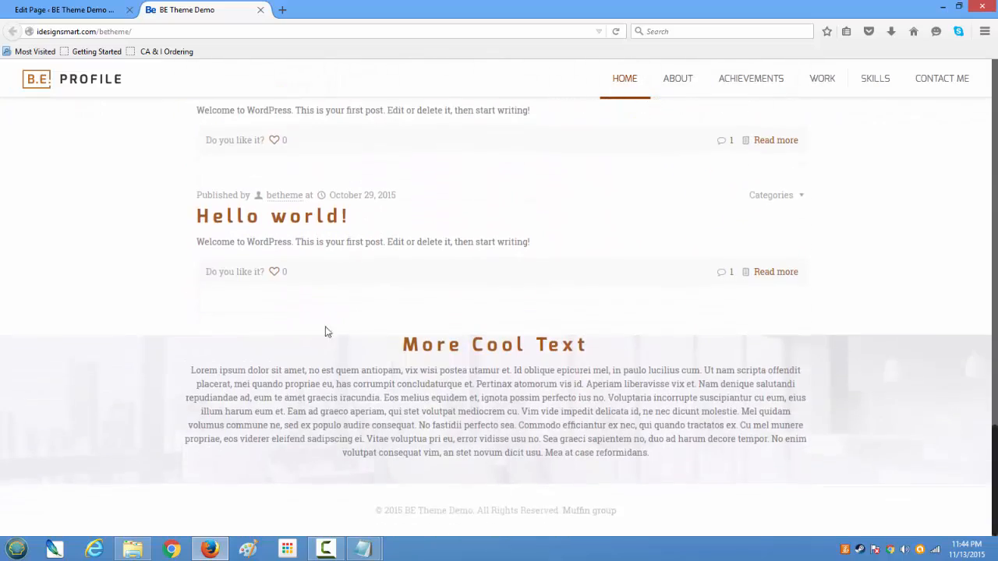
pyautogui.scroll(3, 316, 321)
pyautogui.scroll(-3, 294, 351)
pyautogui.scroll(3, 842, 400)
pyautogui.scroll(-3, 842, 401)
# - Return to the page editor and copy the selected placeholder paragraphs from the Notepad file
pyautogui.click(78, 11)
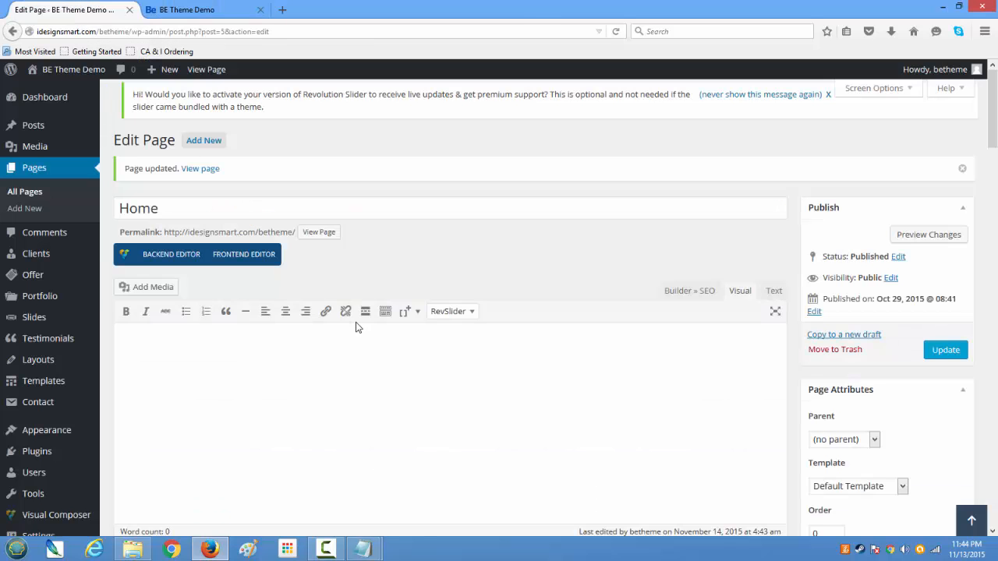
pyautogui.scroll(-15, 352, 324)
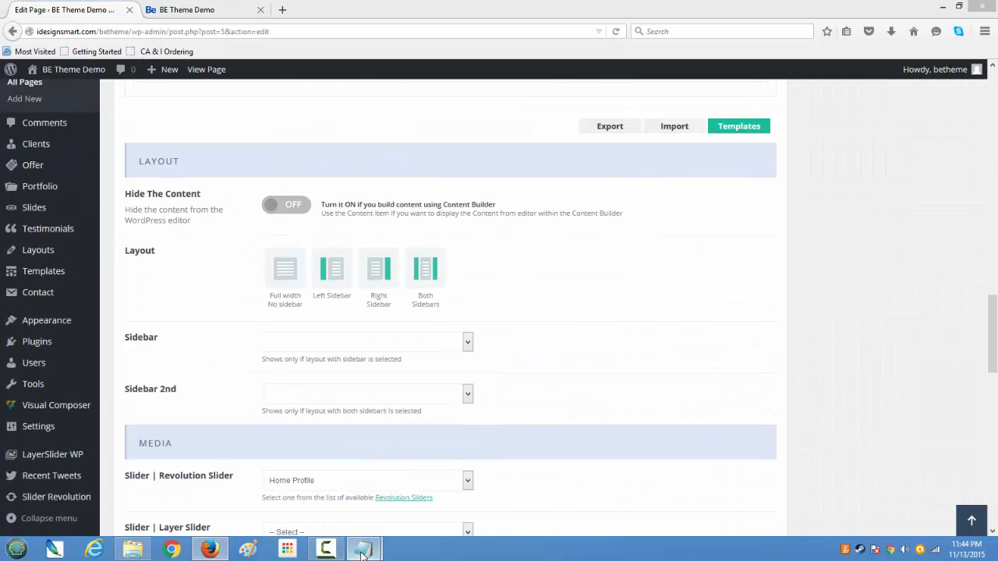
pyautogui.moveTo(362, 553)
pyautogui.click(456, 460)
pyautogui.rightClick(685, 317)
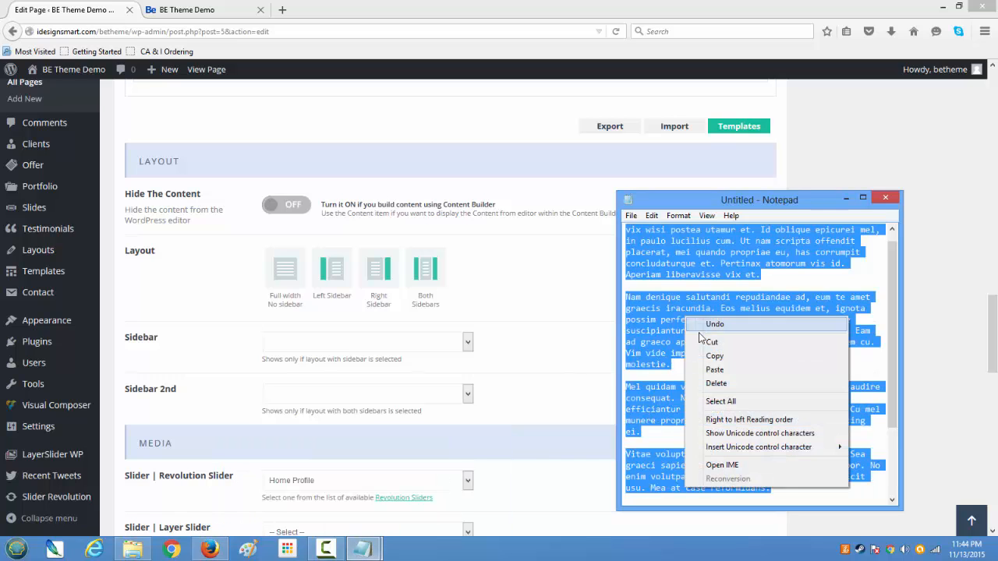
pyautogui.click(714, 356)
pyautogui.scroll(-3, 541, 390)
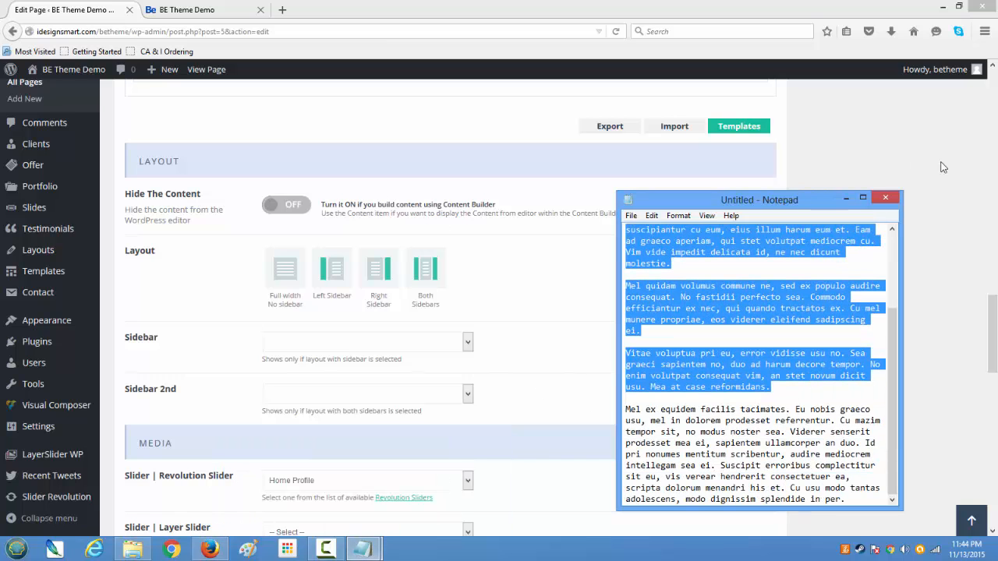
# - Append the copied placeholder paragraphs to the end of the Column's content in the second section
pyautogui.moveTo(992, 308); pyautogui.dragTo(978, 245)
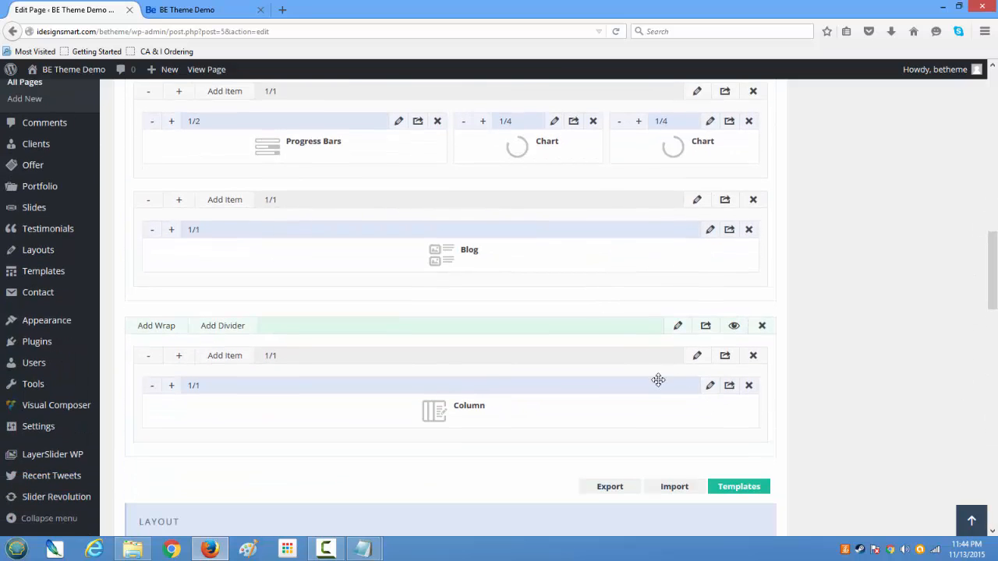
pyautogui.click(710, 386)
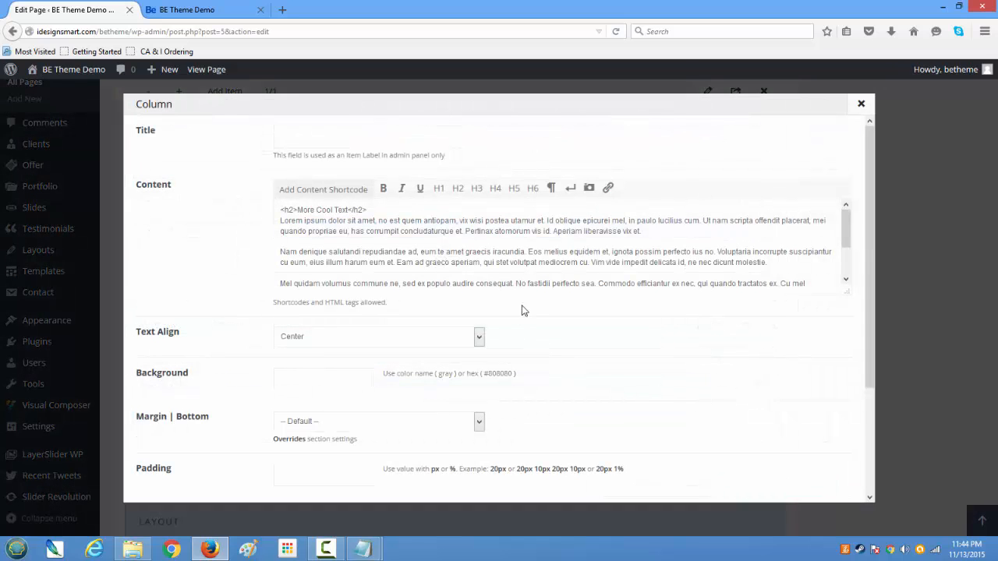
pyautogui.moveTo(847, 238); pyautogui.dragTo(835, 297)
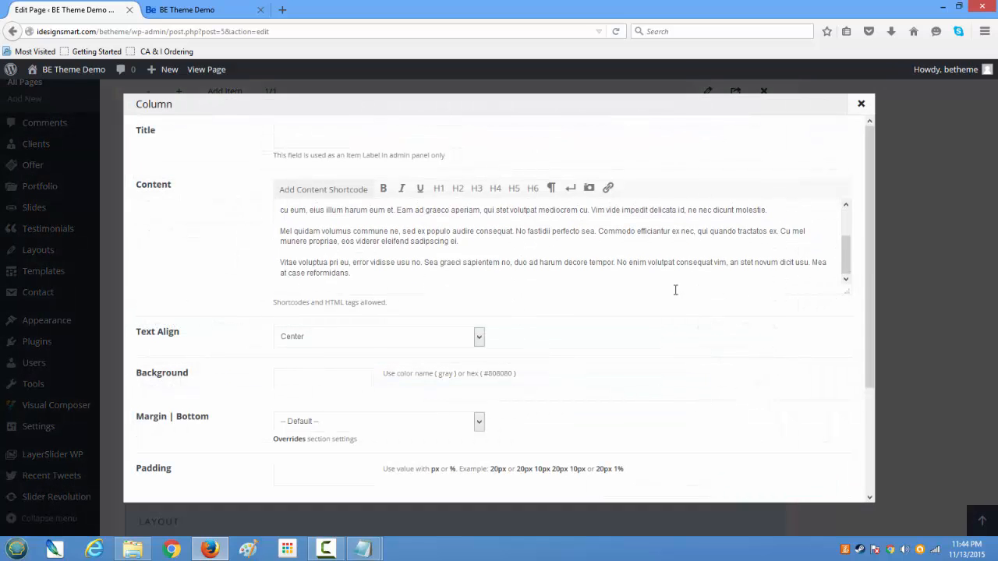
pyautogui.press('Return')
pyautogui.hotkey('ctrl', 'v')
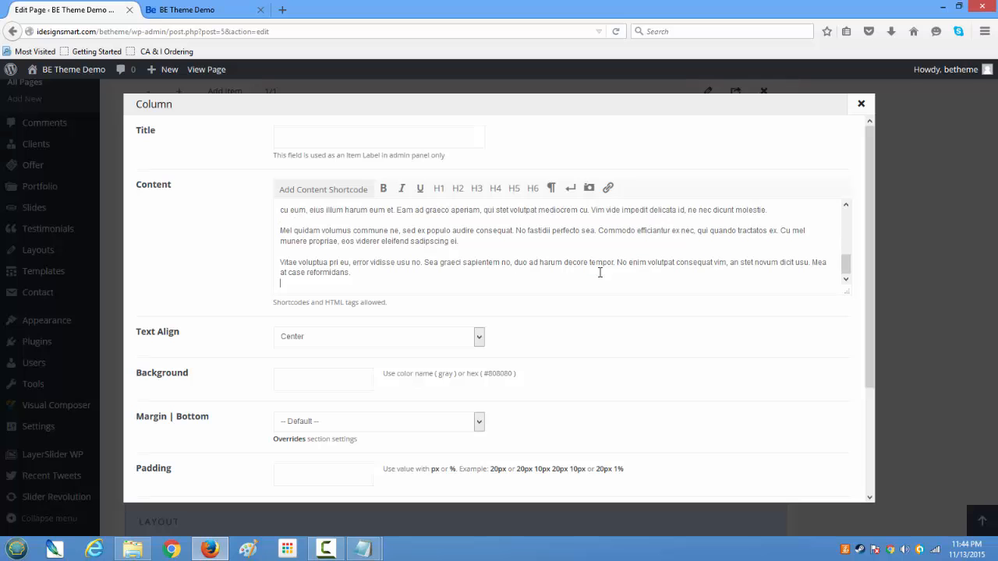
pyautogui.hotkey('ctrl', 'v')
pyautogui.scroll(-3, 546, 281)
pyautogui.scroll(3, 537, 277)
pyautogui.scroll(-3, 452, 359)
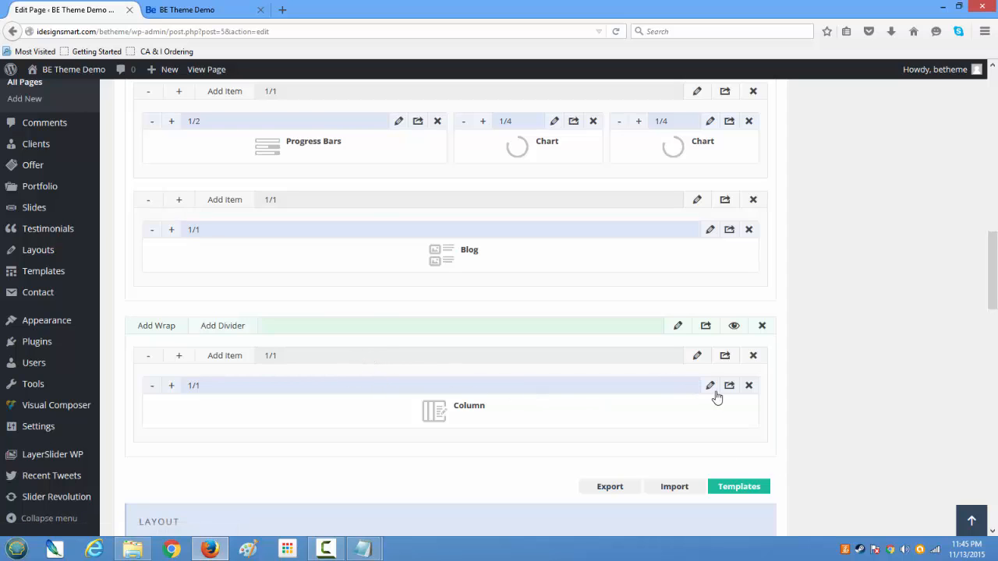
# - Set the padding of the wrap around the second section's Column to 40px, save it, and review the padding format examples
pyautogui.click(695, 357)
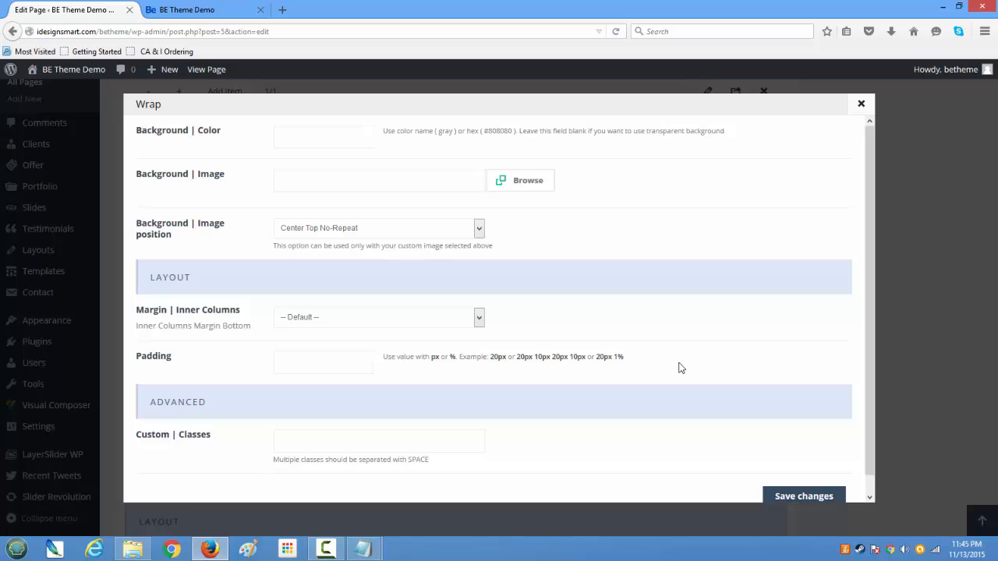
pyautogui.scroll(-1, 528, 335)
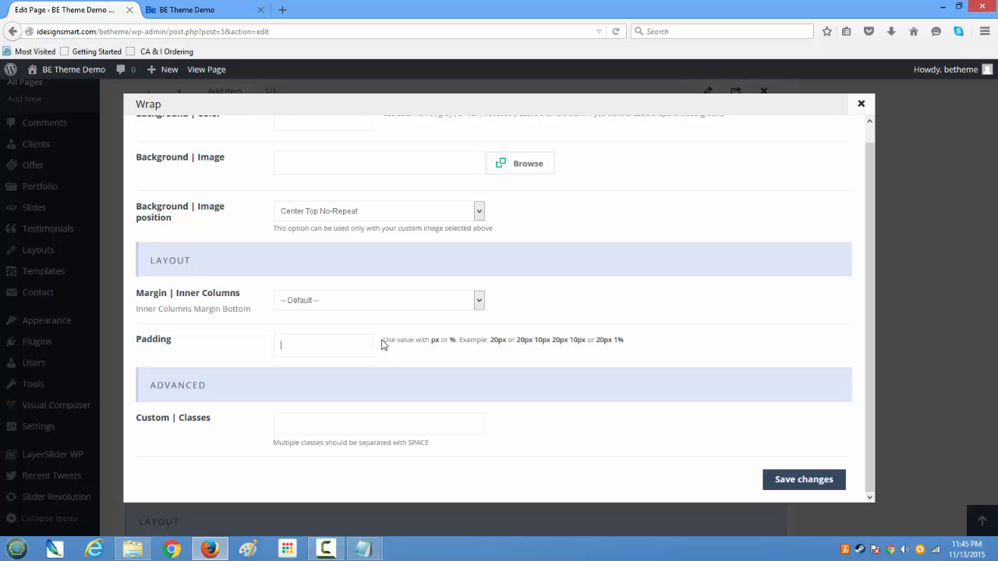
pyautogui.write('40px')
pyautogui.click(808, 486)
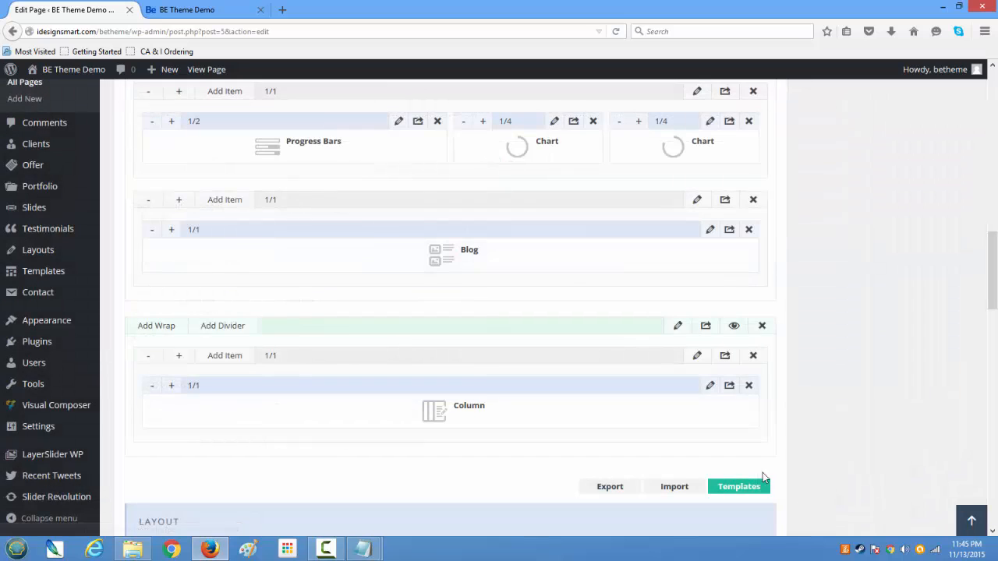
pyautogui.click(694, 361)
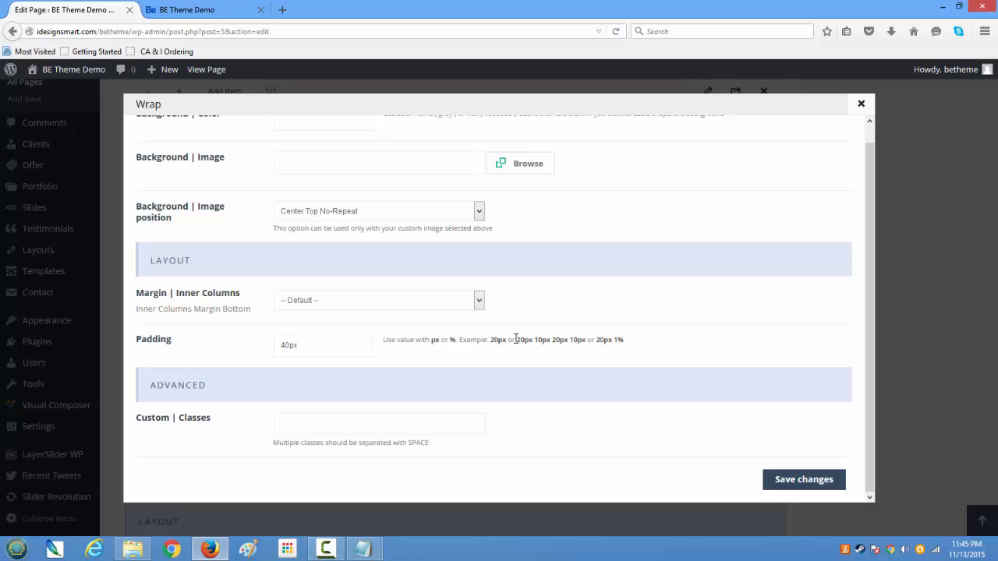
pyautogui.moveTo(515, 339); pyautogui.dragTo(585, 337)
pyautogui.click(522, 344)
pyautogui.click(802, 480)
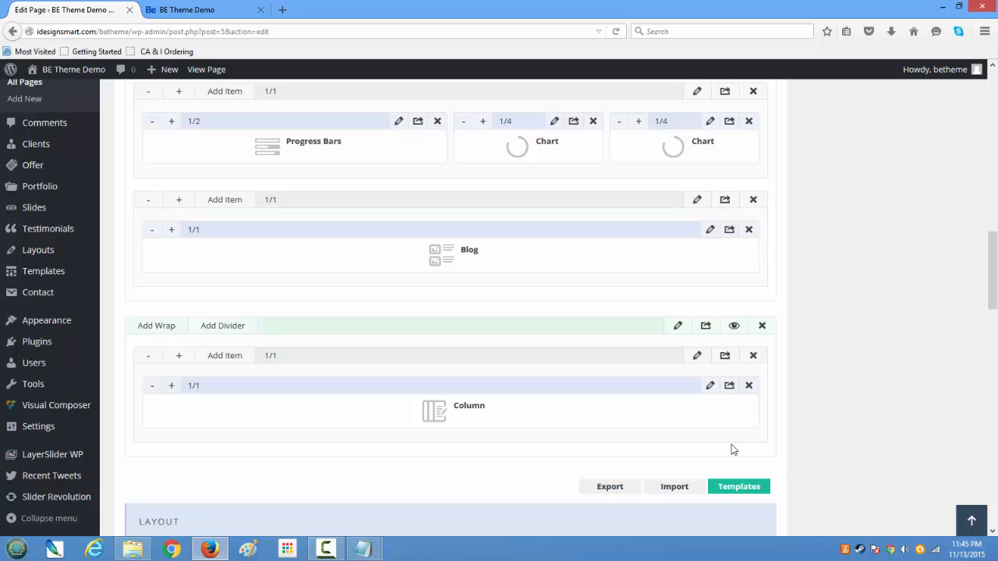
# - Update the Home page and reload the live site in the other browser tab
pyautogui.scroll(5, 733, 449)
pyautogui.rightClick(726, 441)
pyautogui.click(899, 388)
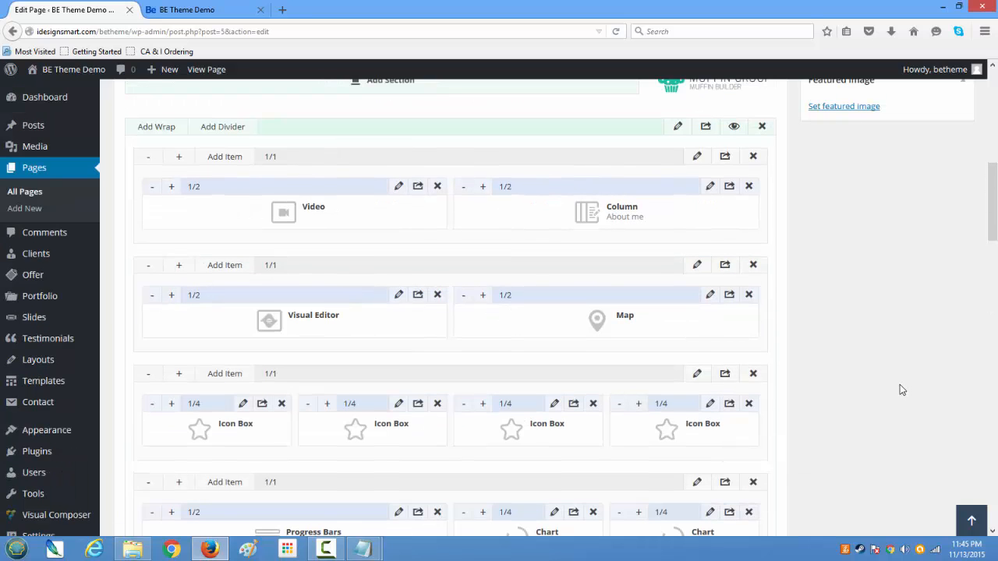
pyautogui.scroll(4, 899, 388)
pyautogui.click(954, 107)
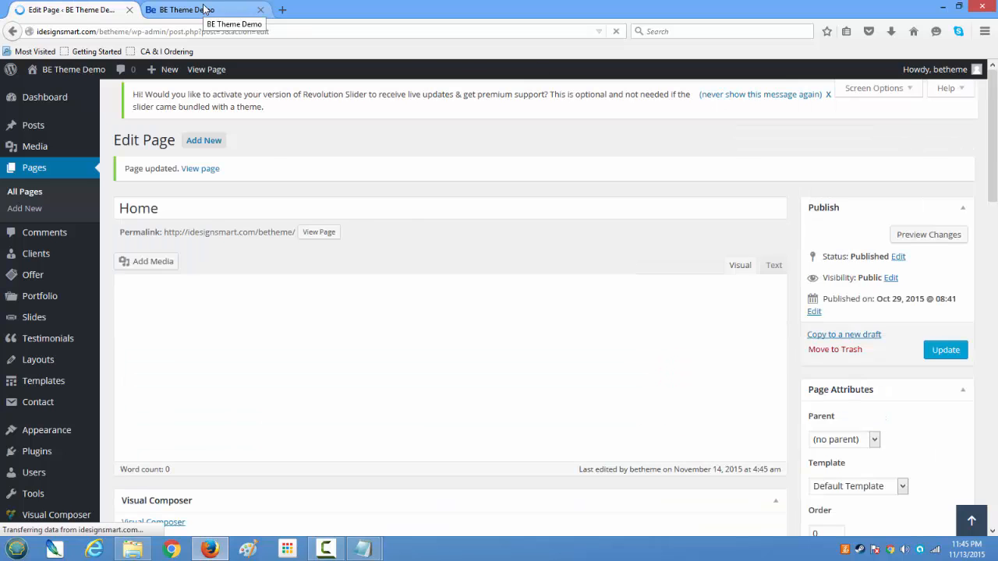
pyautogui.click(204, 10)
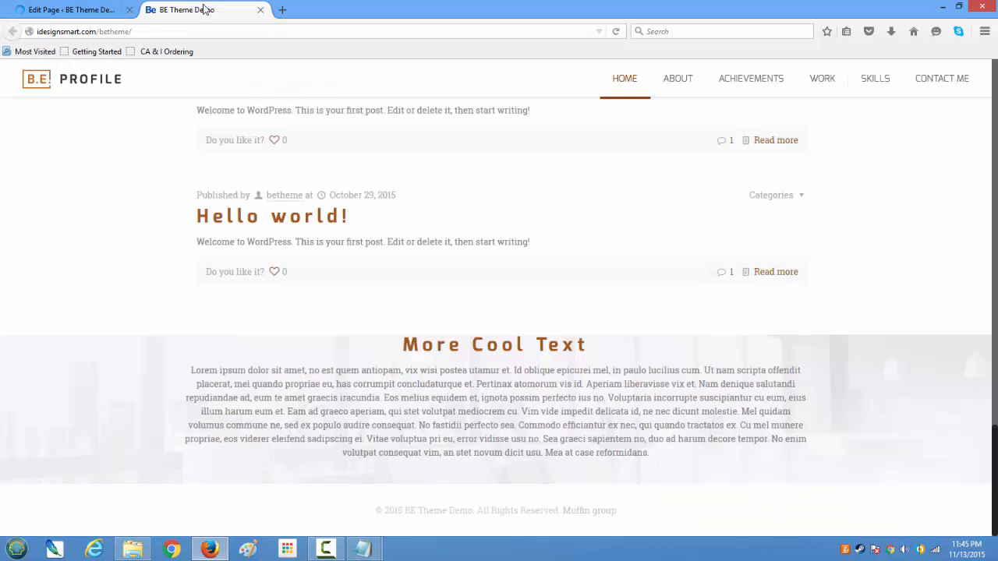
pyautogui.click(616, 32)
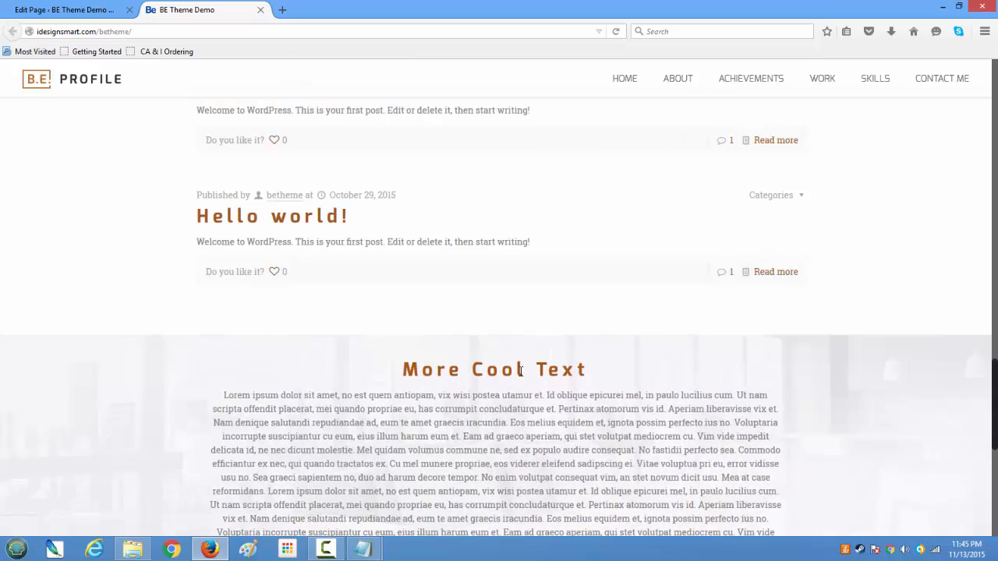
# - Examine the padding and the parallax background movement of the More Cool Text section on the live page
pyautogui.scroll(-10, 520, 371)
pyautogui.scroll(5, 521, 372)
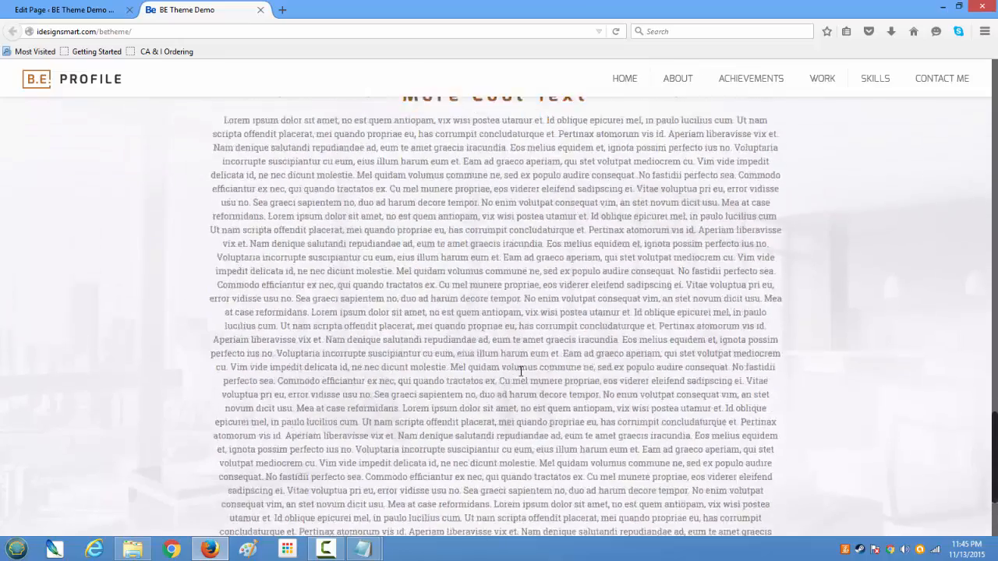
pyautogui.scroll(5, 521, 371)
pyautogui.scroll(-3, 521, 372)
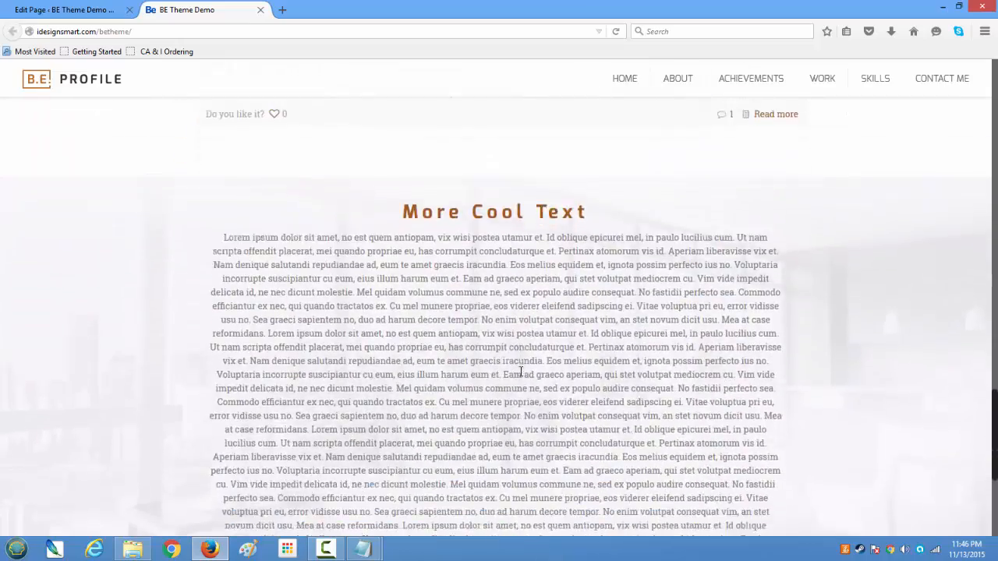
pyautogui.scroll(-6, 521, 372)
pyautogui.scroll(3, 520, 372)
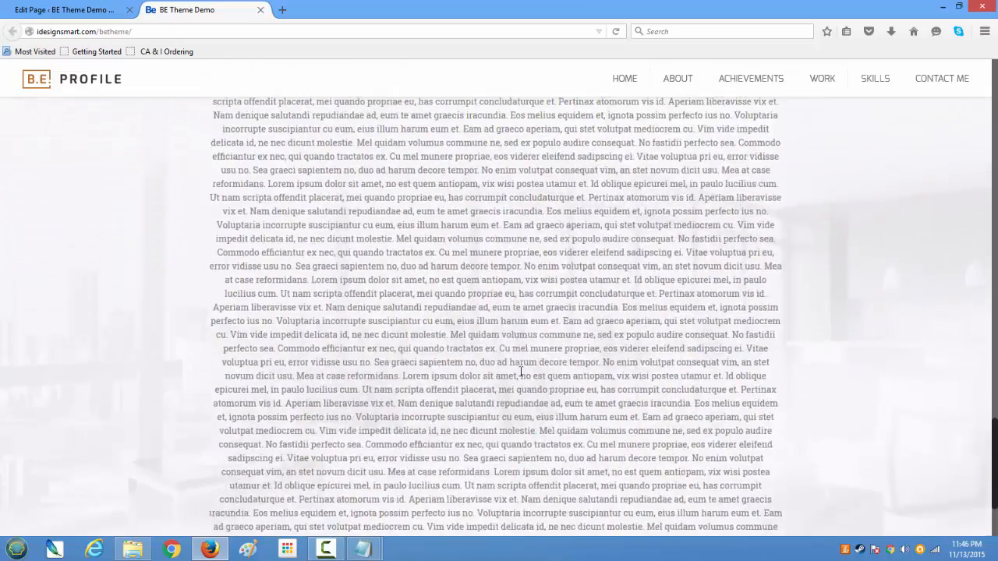
pyautogui.scroll(5, 520, 372)
pyautogui.scroll(-5, 520, 371)
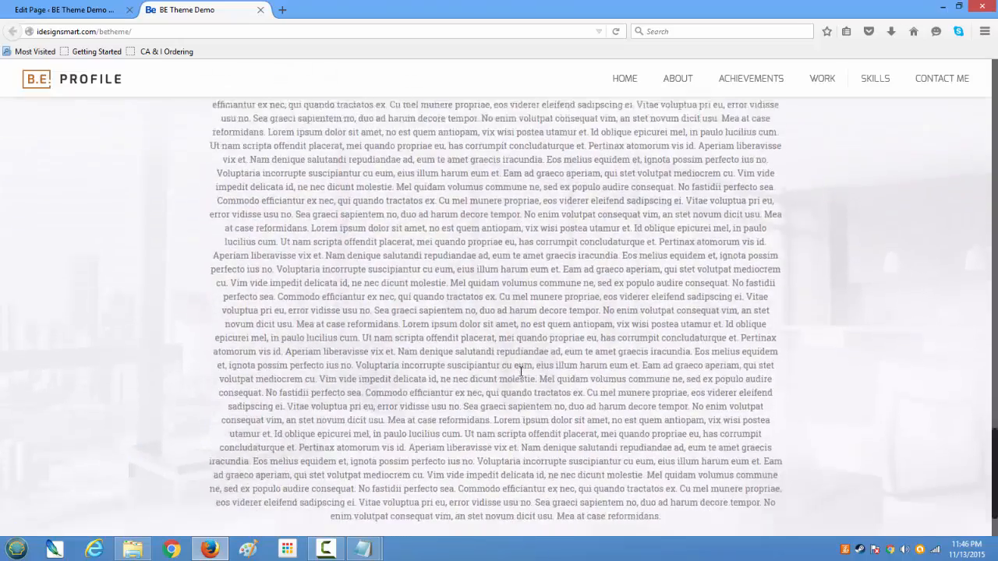
pyautogui.scroll(3, 521, 371)
pyautogui.scroll(-4, 521, 372)
pyautogui.scroll(5, 521, 372)
pyautogui.scroll(-5, 521, 371)
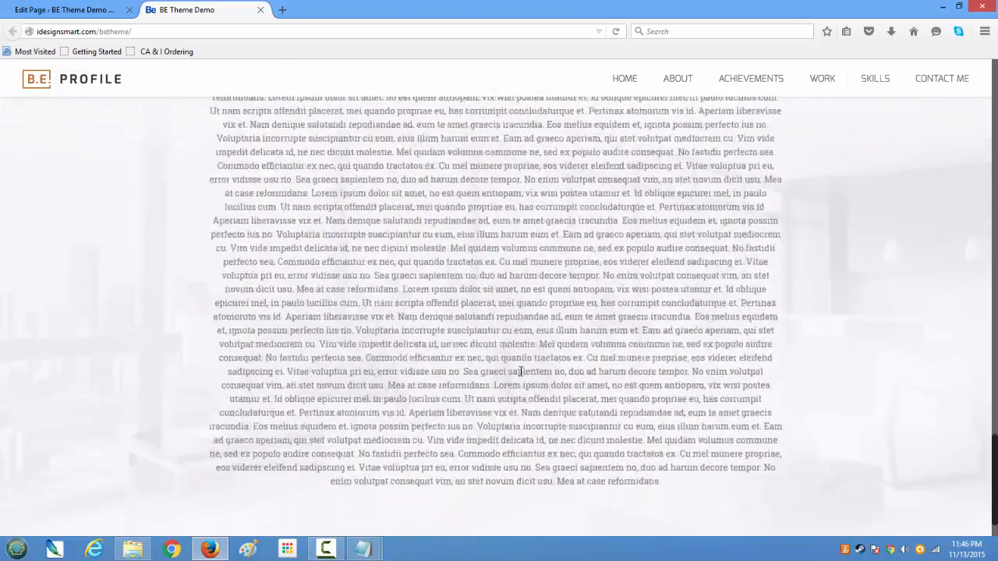
# - Review the whole live Home page, including the hero, services, progress bars, charts, blog posts and parallax section
pyautogui.scroll(10, 521, 372)
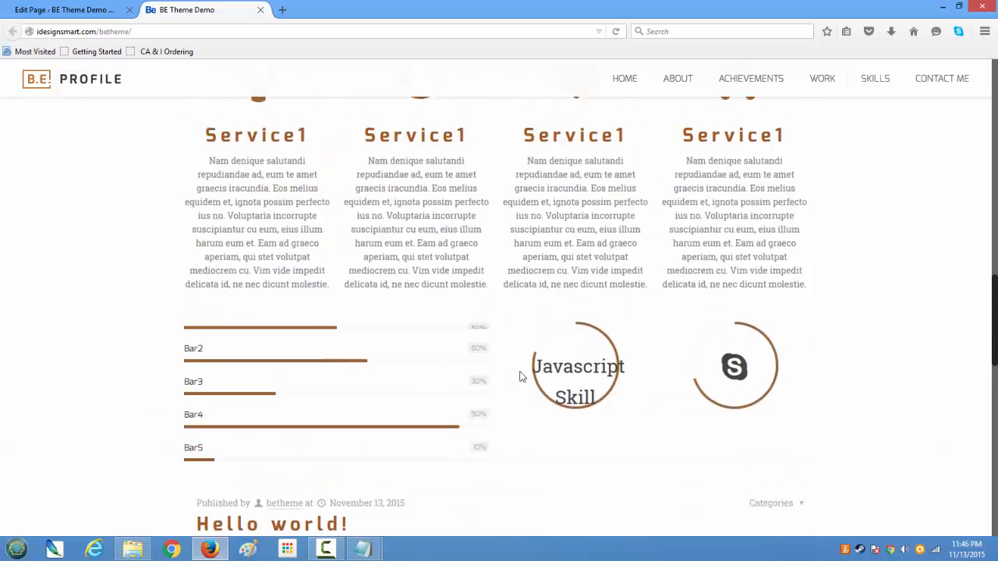
pyautogui.scroll(4, 521, 377)
pyautogui.scroll(-6, 521, 377)
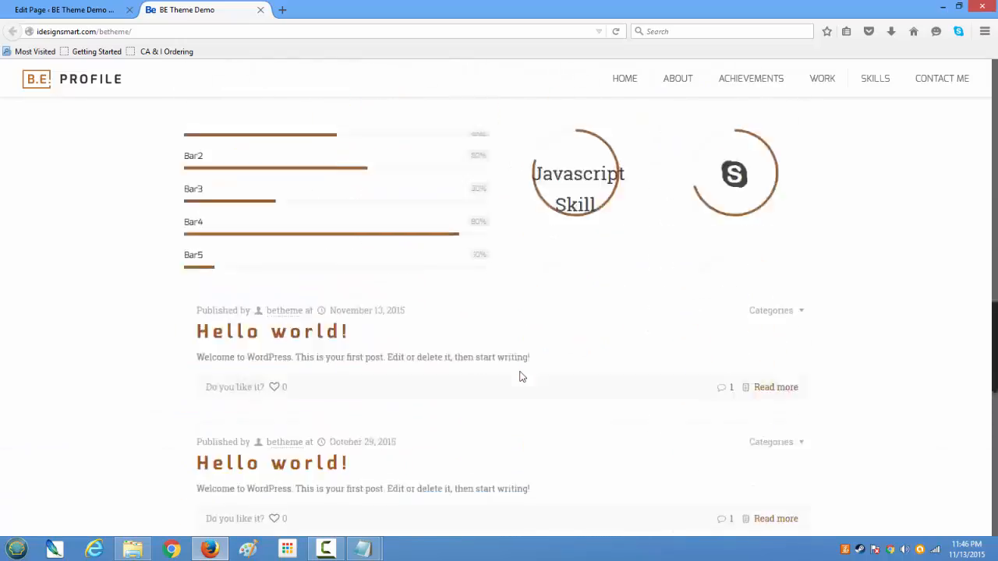
pyautogui.scroll(-8, 520, 377)
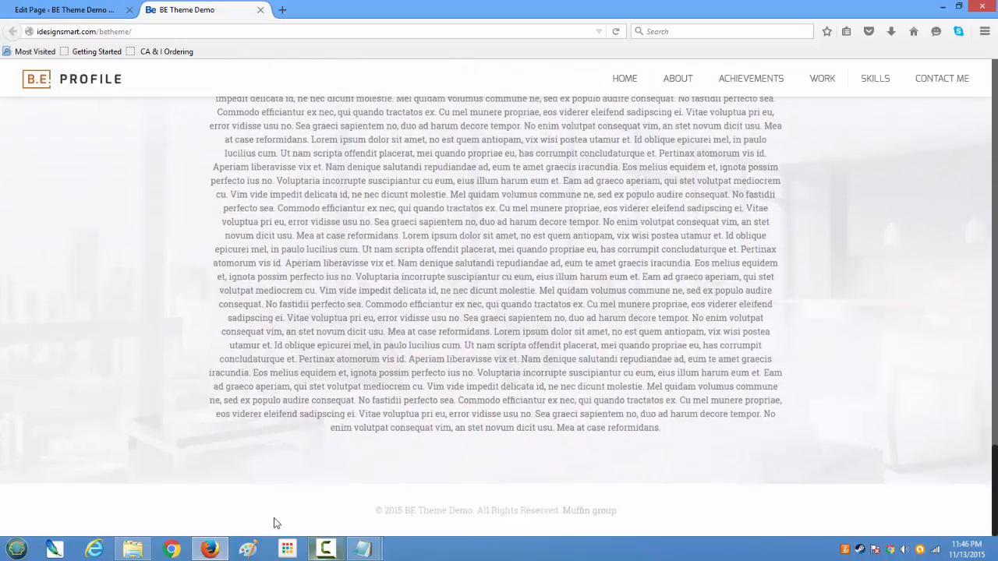
pyautogui.scroll(15, 616, 483)
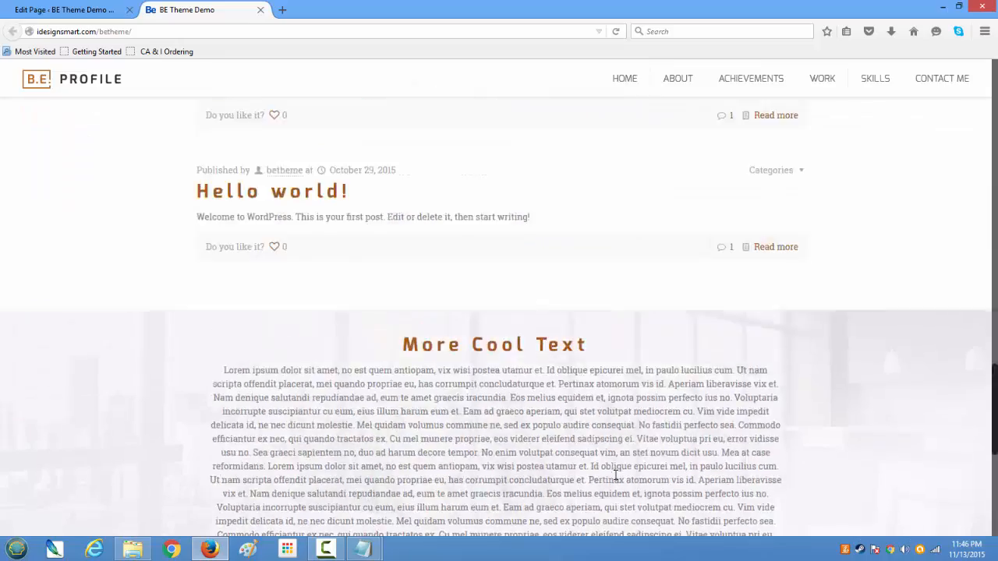
pyautogui.scroll(2, 616, 480)
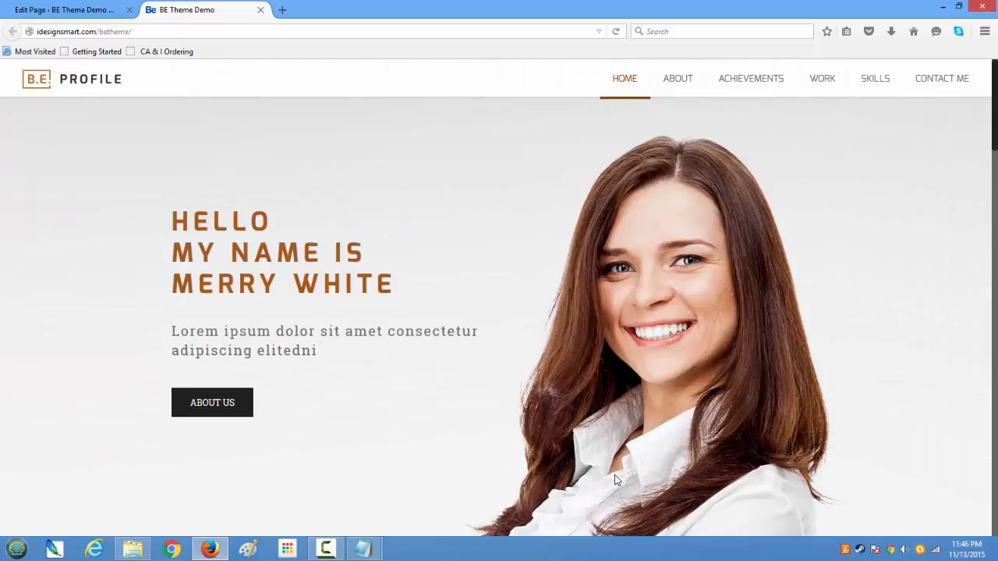
pyautogui.scroll(-12, 615, 481)
pyautogui.scroll(-3, 616, 480)
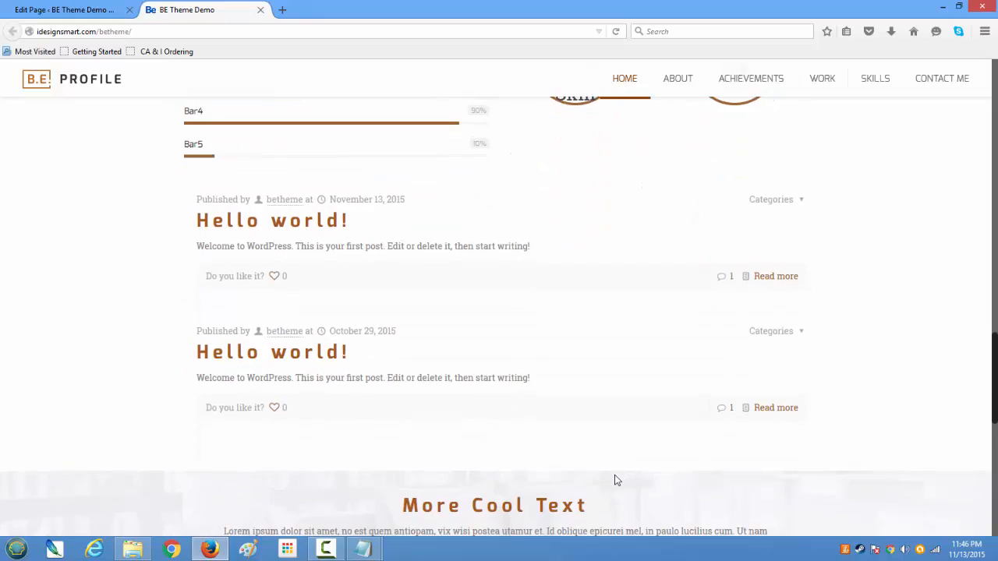
pyautogui.scroll(-4, 616, 480)
pyautogui.scroll(4, 616, 480)
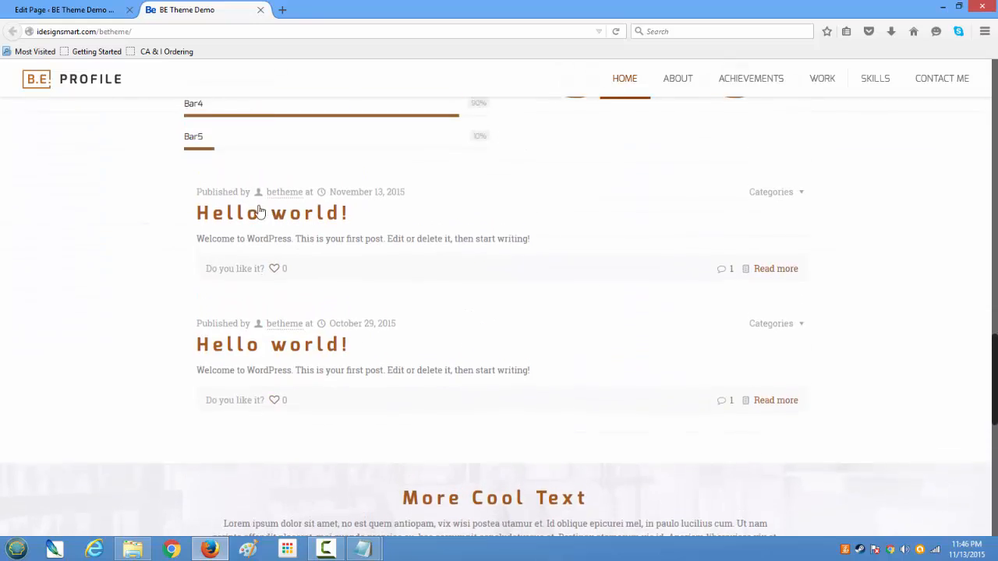
# - Return to the page editor, set the Blog item's style to Masonry Blog Style and save the item
pyautogui.click(95, 8)
pyautogui.scroll(-9, 381, 342)
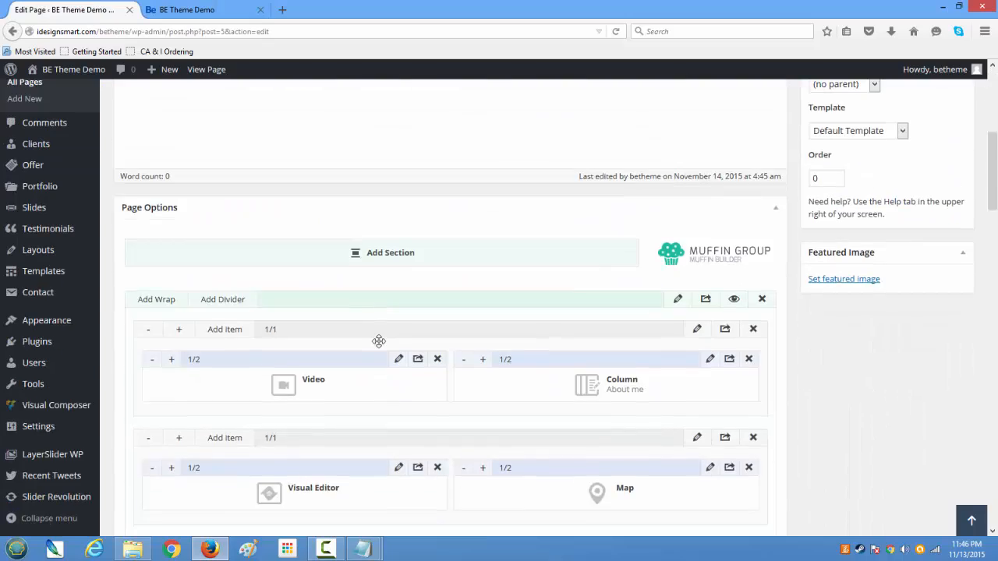
pyautogui.scroll(-4, 379, 347)
pyautogui.scroll(2, 379, 346)
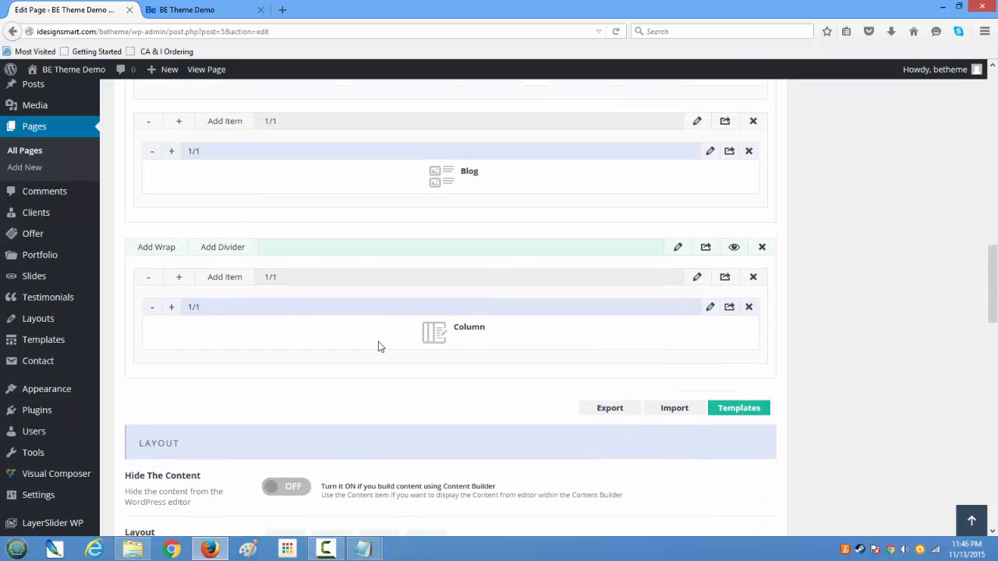
pyautogui.click(709, 226)
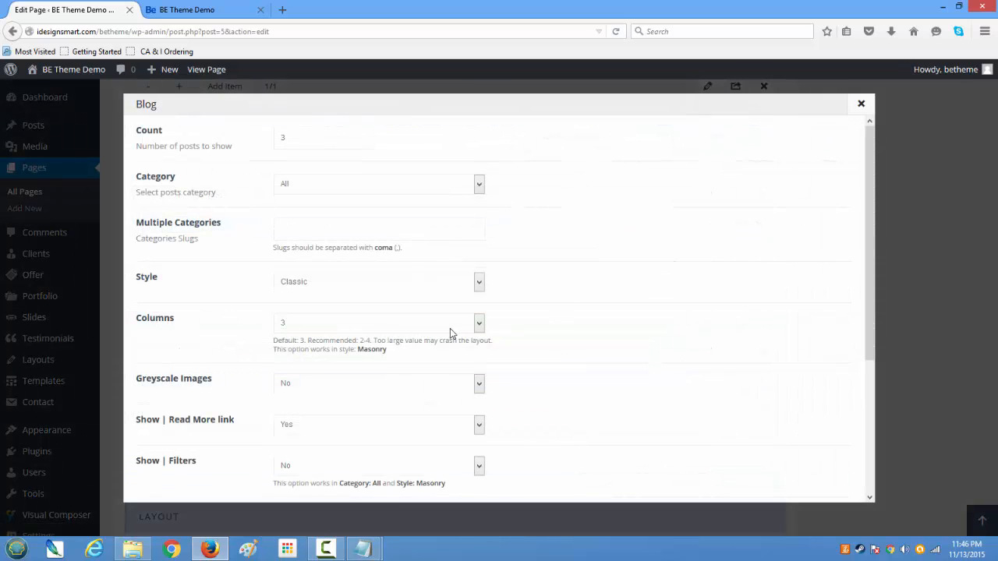
pyautogui.click(479, 285)
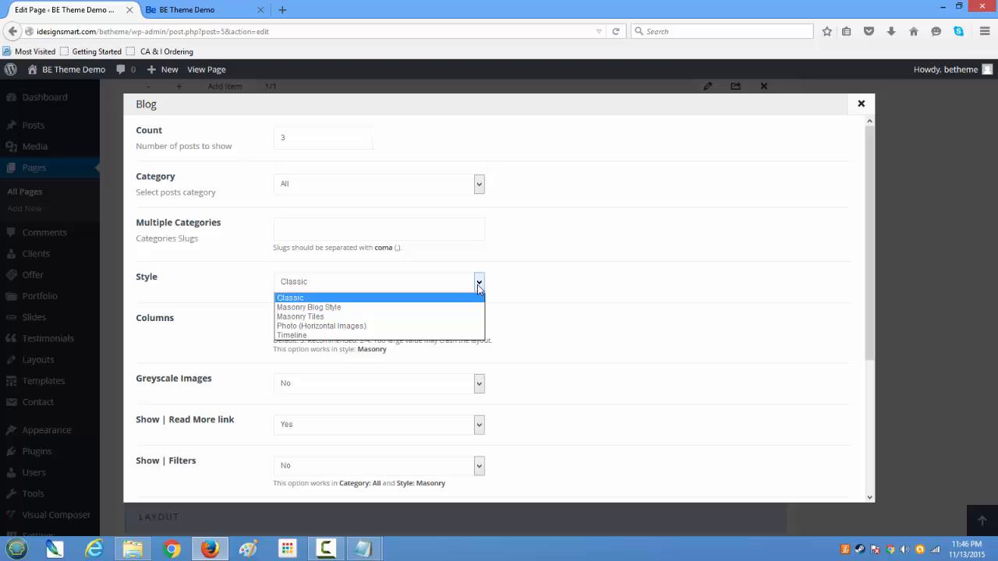
pyautogui.click(440, 308)
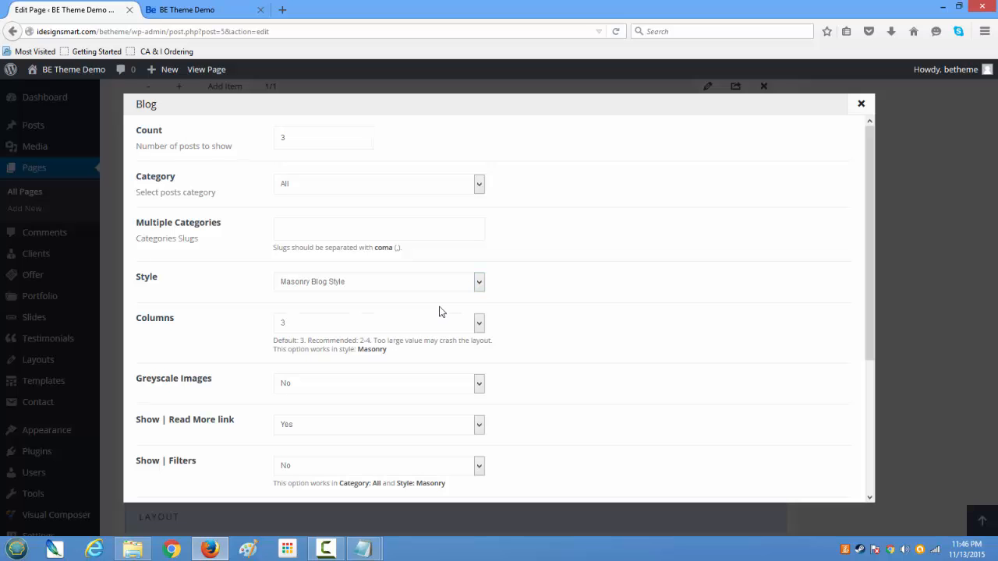
pyautogui.scroll(-5, 462, 363)
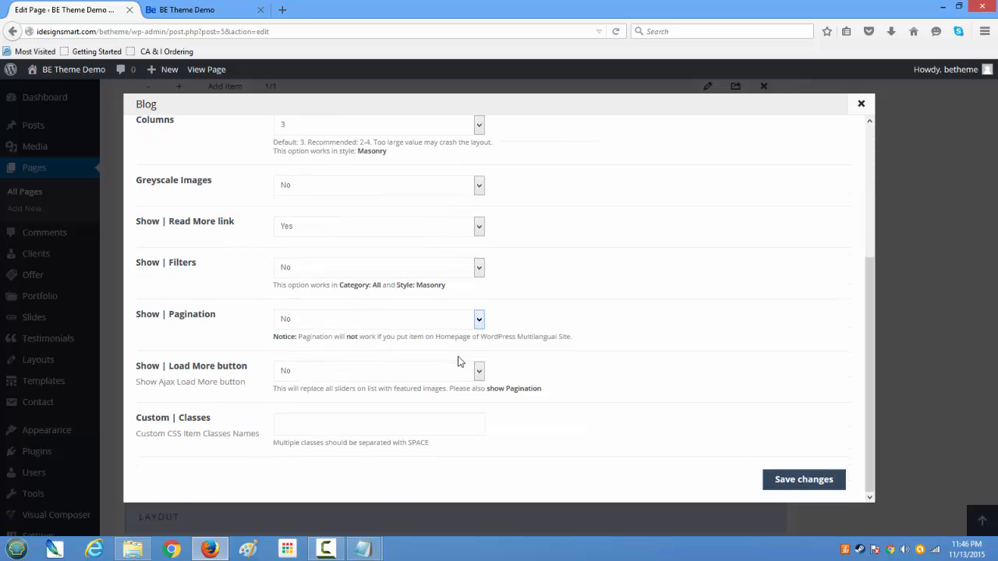
pyautogui.click(791, 479)
# - Update the Home page and reload the live site to check the masonry blog layout between the charts and the parallax section
pyautogui.scroll(15, 764, 450)
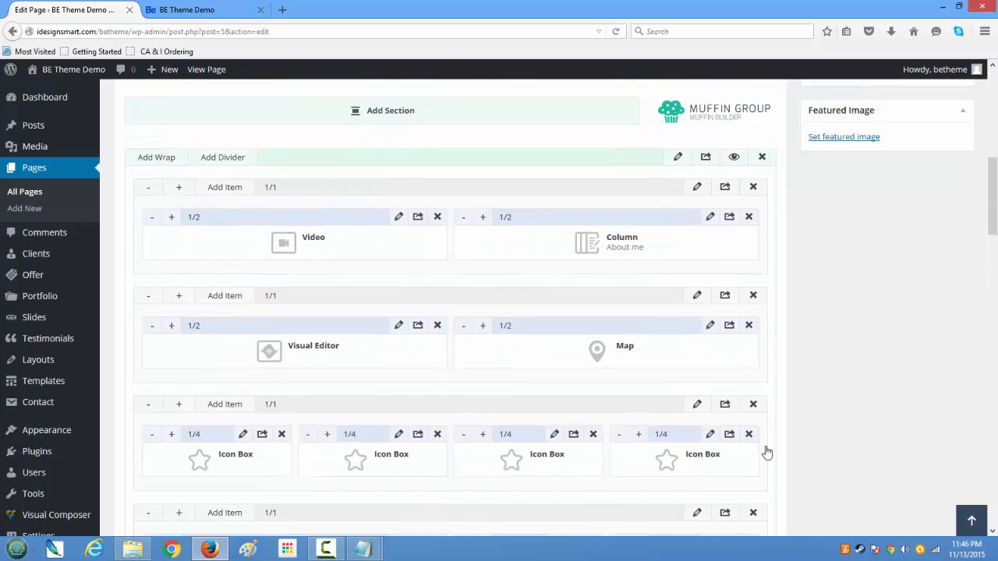
pyautogui.click(934, 352)
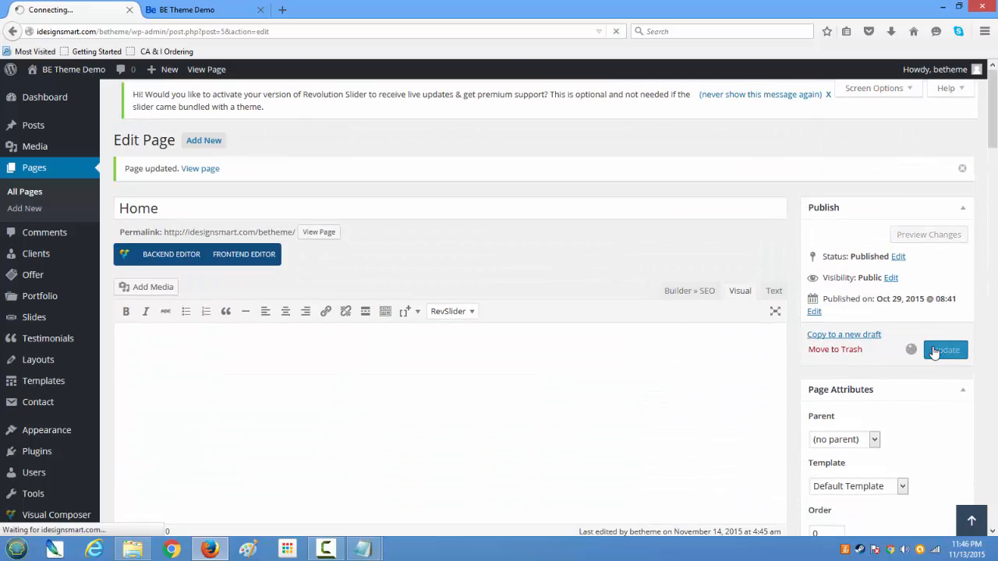
pyautogui.click(200, 11)
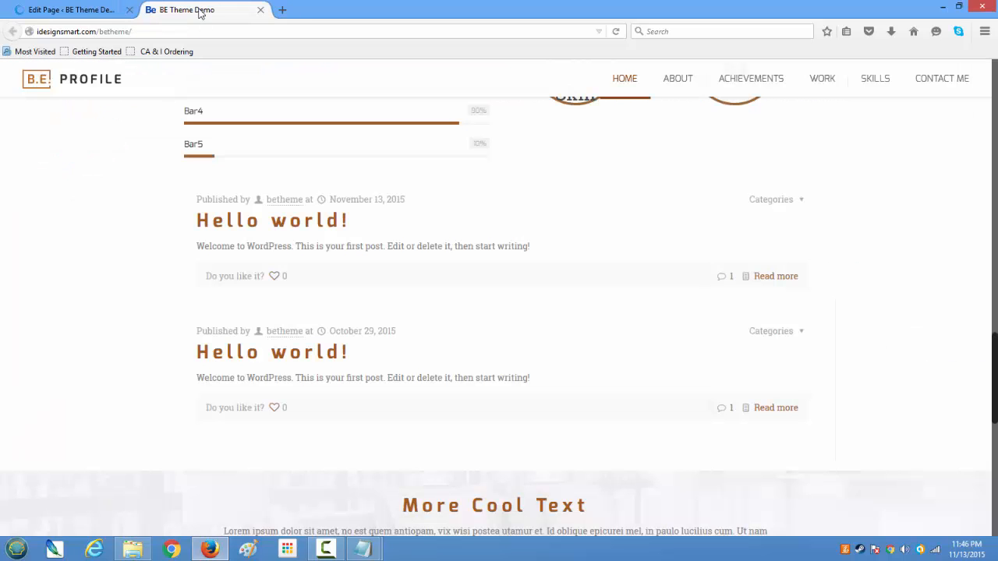
pyautogui.click(615, 31)
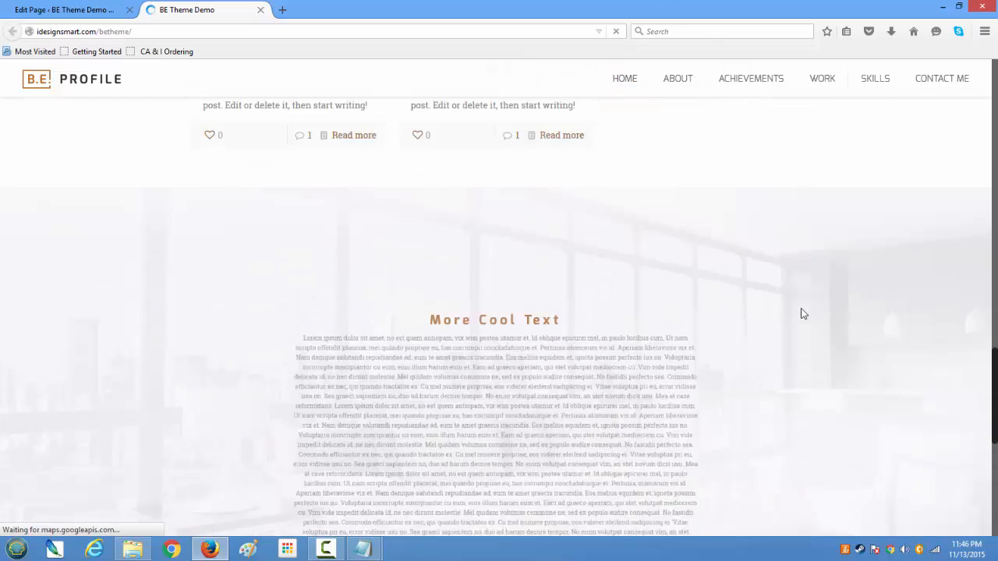
pyautogui.scroll(-5, 896, 367)
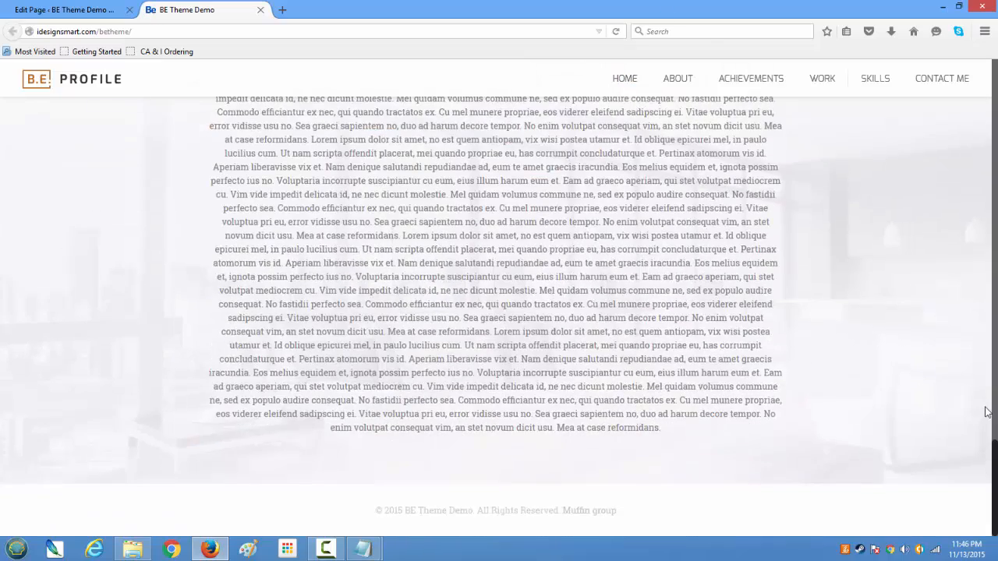
pyautogui.scroll(5, 841, 403)
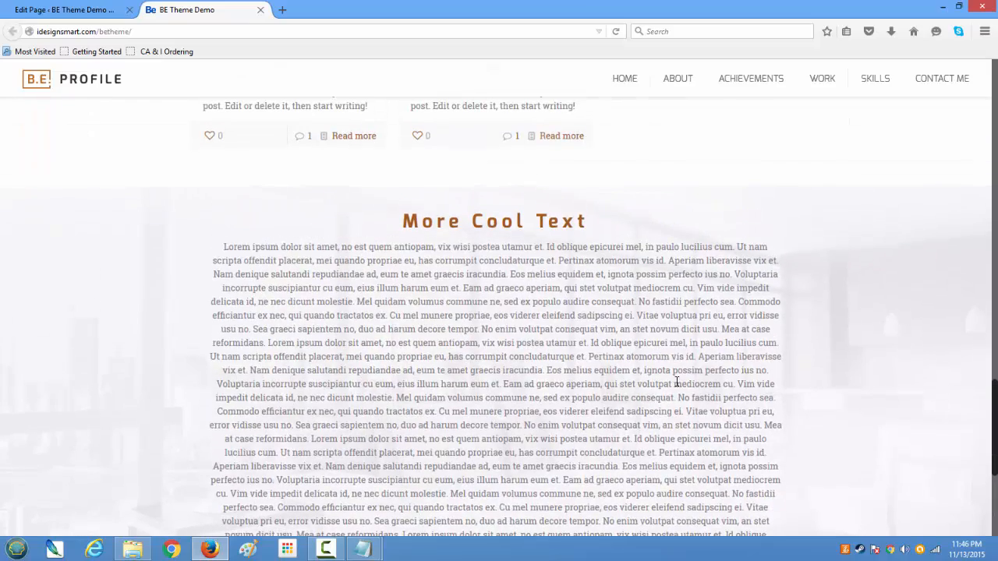
pyautogui.scroll(10, 818, 433)
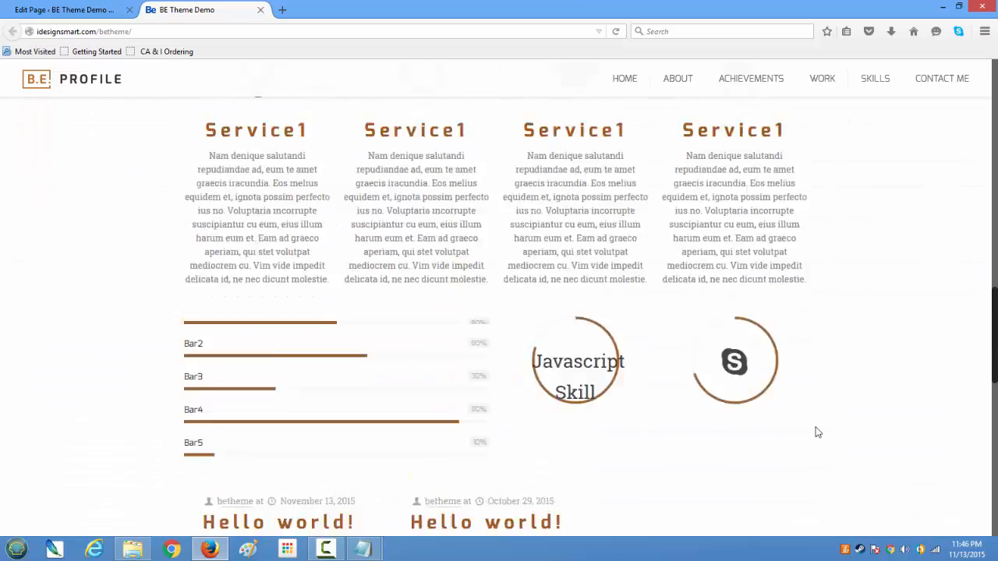
pyautogui.scroll(-3, 816, 432)
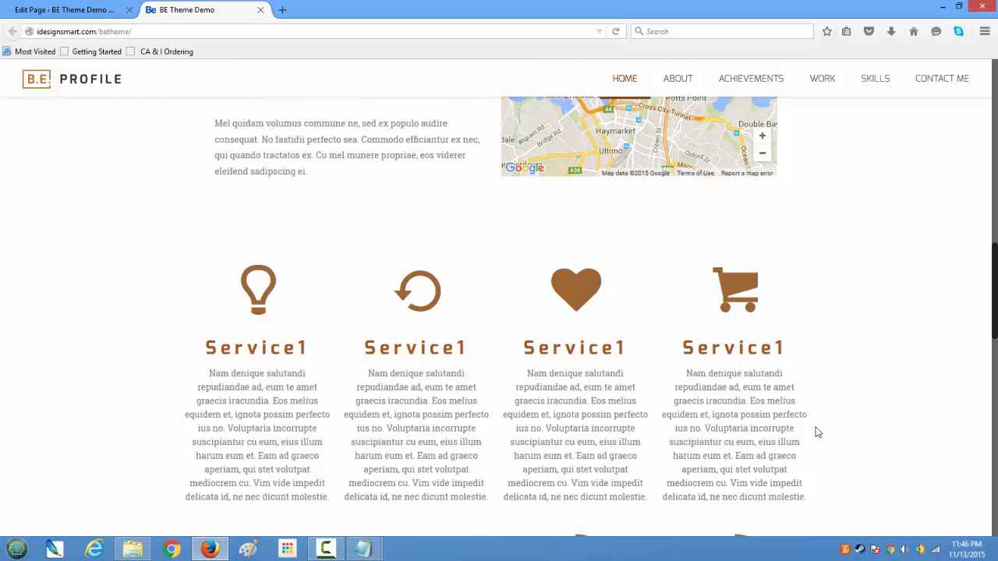
# - Review the live Home page's hero, services, progress bars, charts, masonry blog posts and More Cool Text section
pyautogui.scroll(4, 817, 433)
pyautogui.scroll(-9, 817, 432)
pyautogui.scroll(-2, 817, 433)
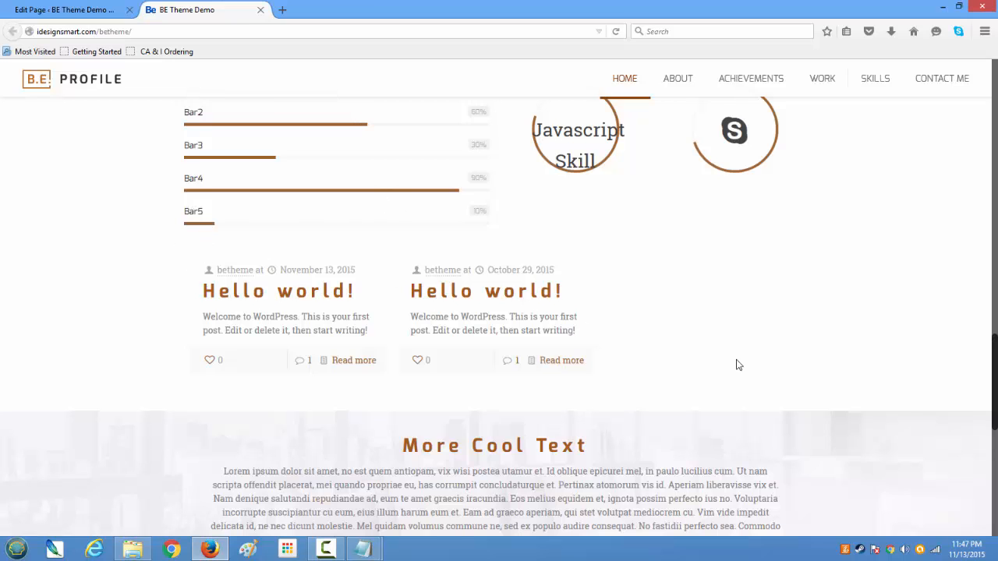
pyautogui.scroll(3, 738, 365)
pyautogui.scroll(-3, 738, 365)
pyautogui.scroll(-3, 738, 365)
pyautogui.scroll(3, 739, 365)
pyautogui.scroll(5, 739, 365)
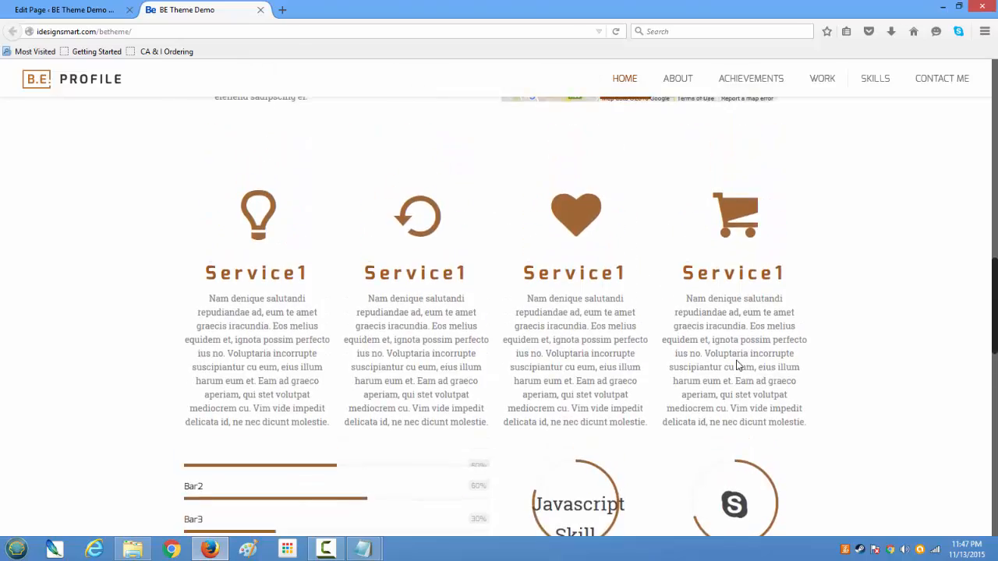
pyautogui.scroll(-4, 738, 365)
pyautogui.scroll(-3, 739, 365)
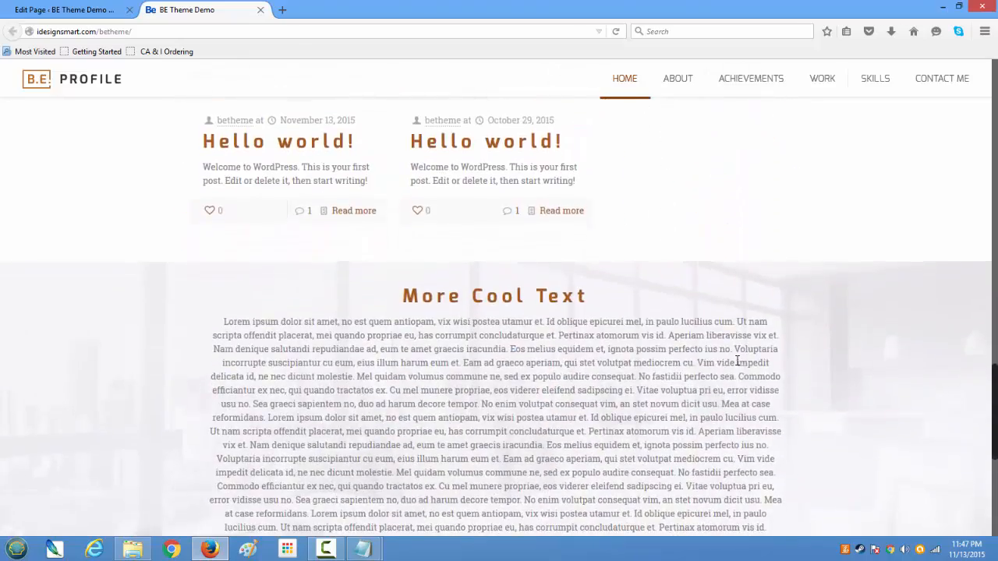
pyautogui.scroll(-5, 738, 365)
pyautogui.scroll(10, 737, 360)
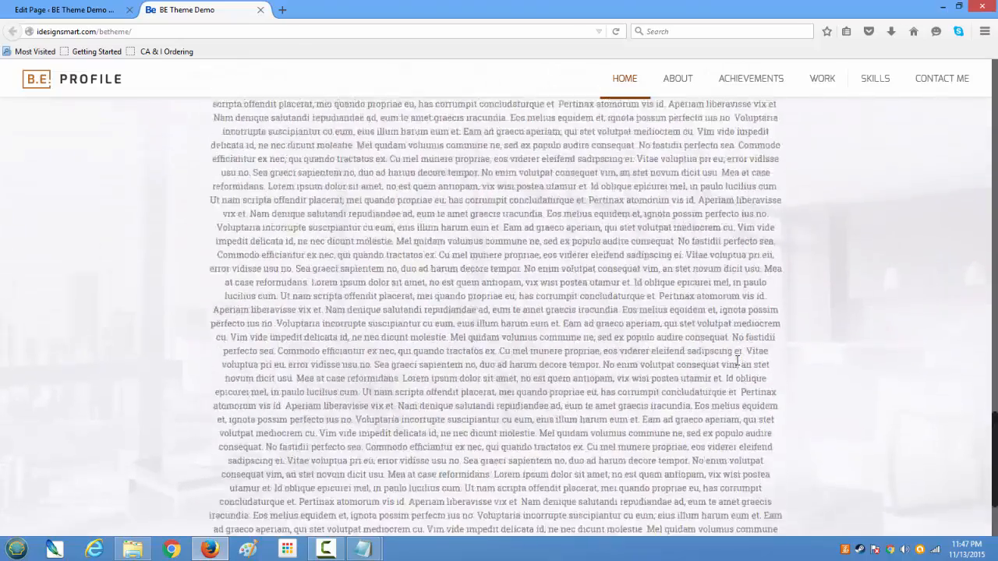
pyautogui.scroll(3, 736, 360)
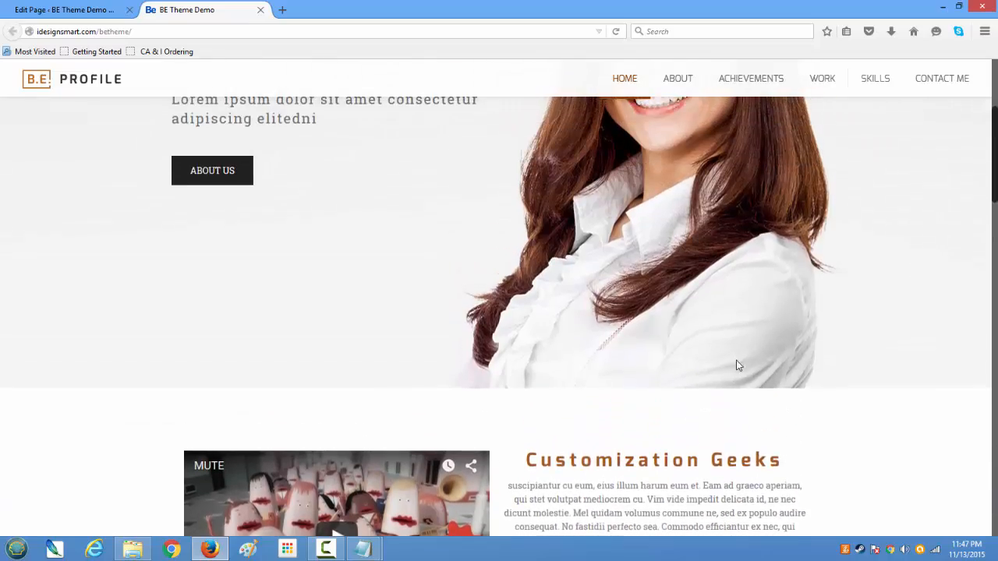
pyautogui.scroll(-10, 737, 360)
pyautogui.scroll(-4, 736, 359)
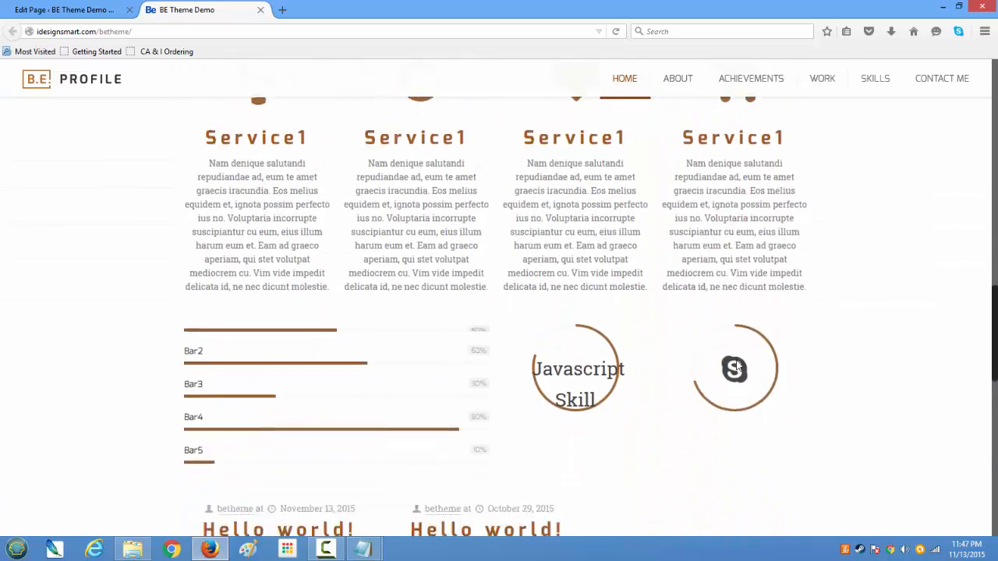
# - Return to the page editor and examine the Home page's builder content, layout, media, options and SEO settings
pyautogui.click(77, 11)
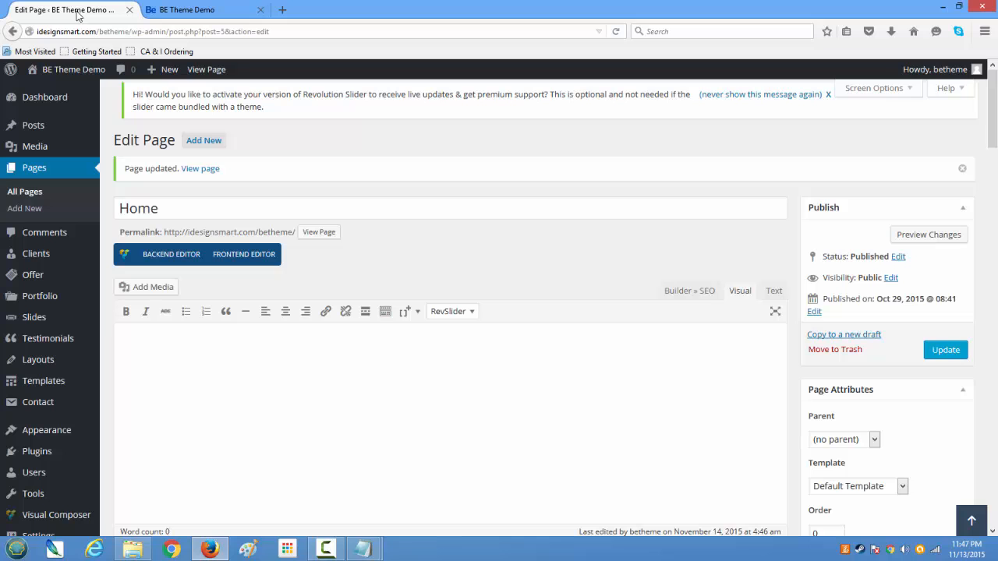
pyautogui.scroll(-8, 434, 356)
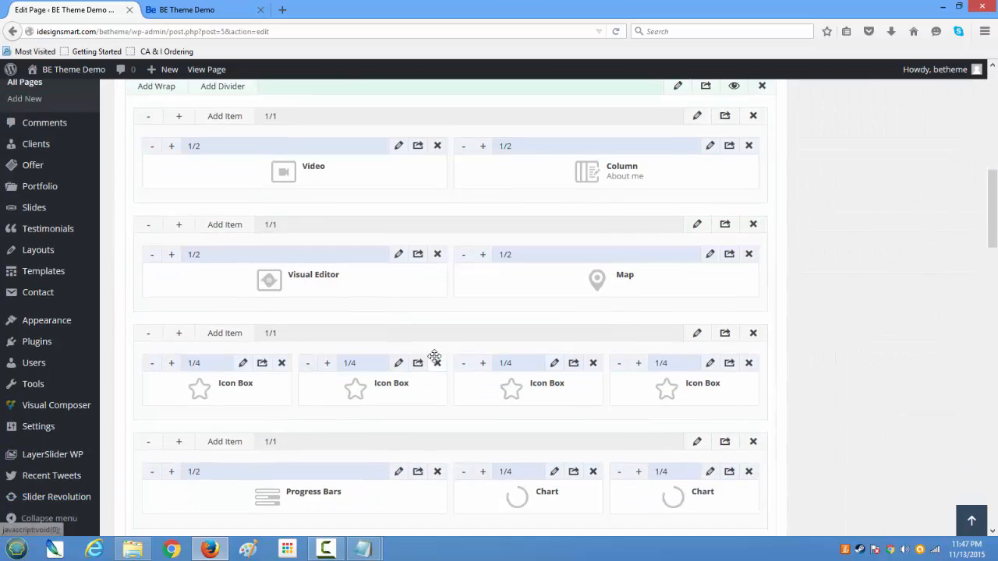
pyautogui.scroll(-10, 434, 356)
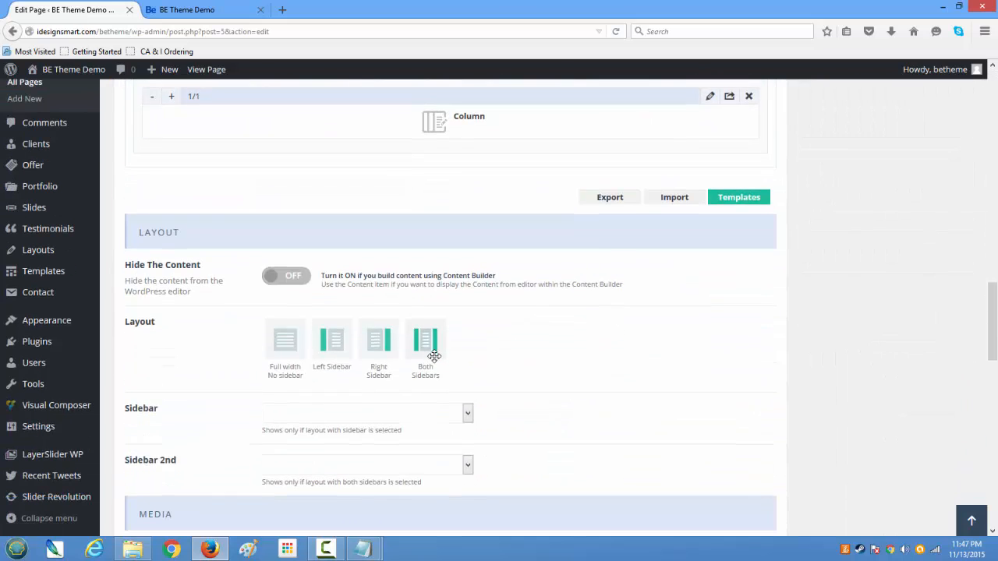
pyautogui.scroll(-4, 434, 356)
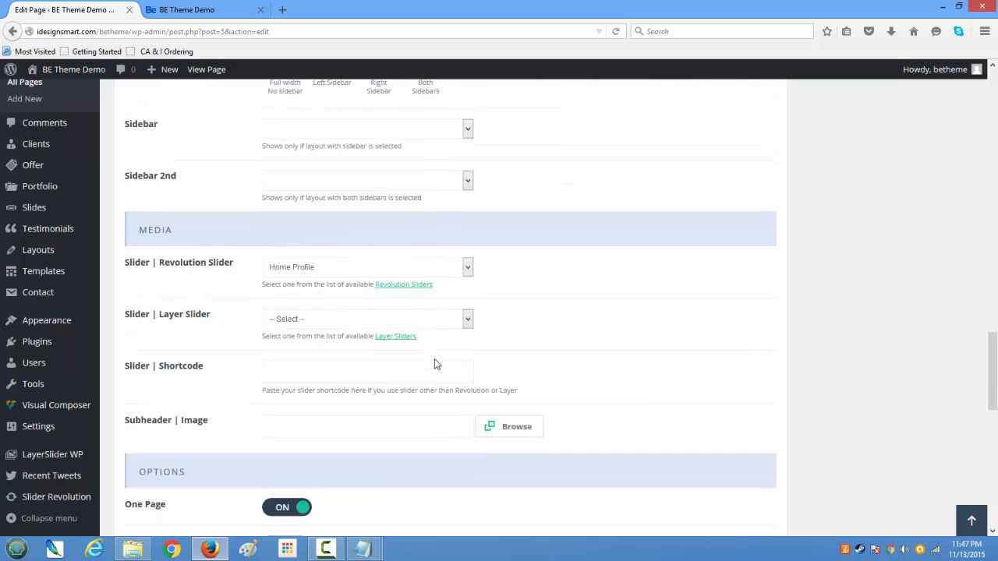
pyautogui.scroll(-5, 434, 358)
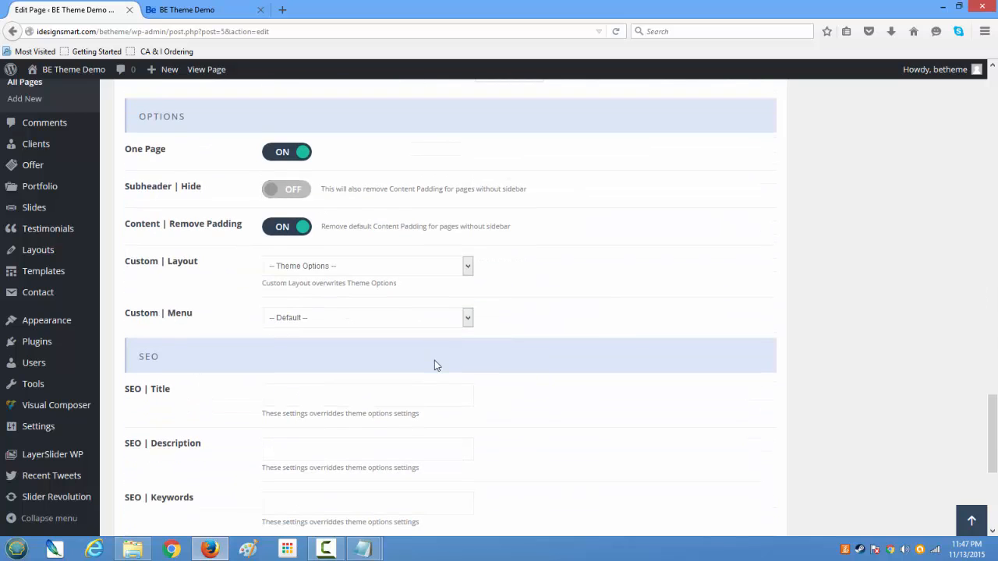
# - Examine the live site's navigation menu, then return to the editor and check the One Page option
pyautogui.click(207, 19)
pyautogui.scroll(15, 524, 282)
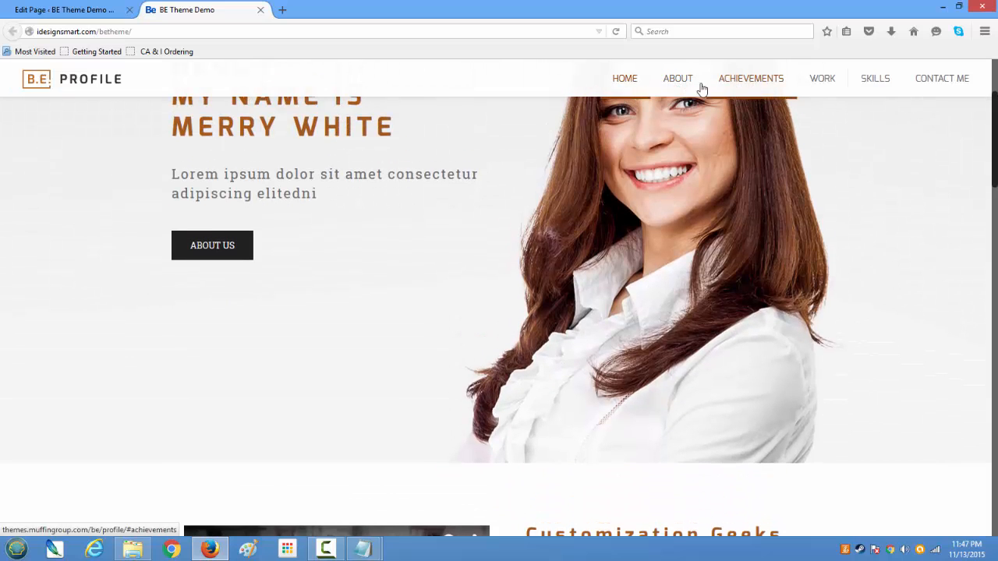
pyautogui.scroll(2, 593, 222)
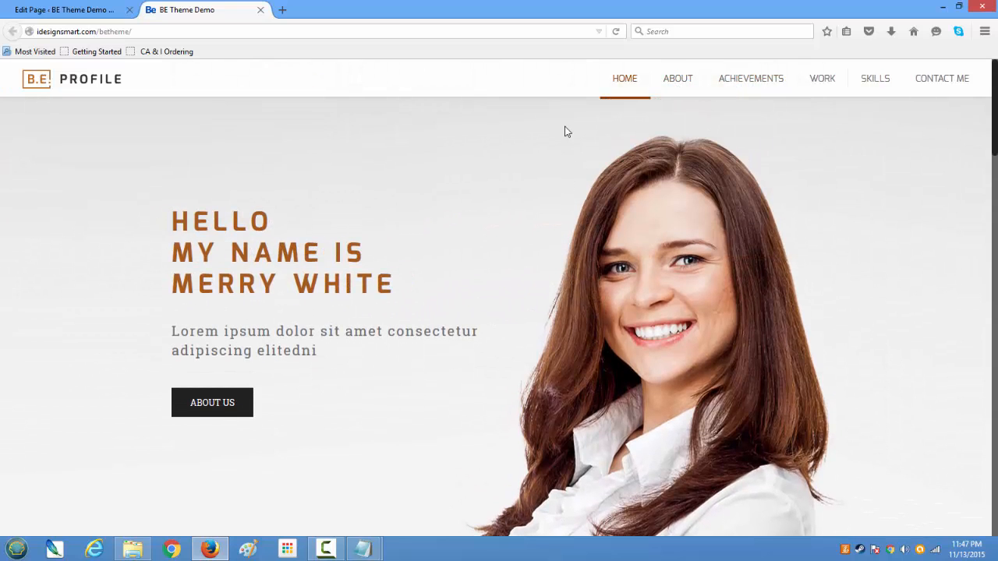
pyautogui.click(65, 11)
pyautogui.scroll(-4, 265, 265)
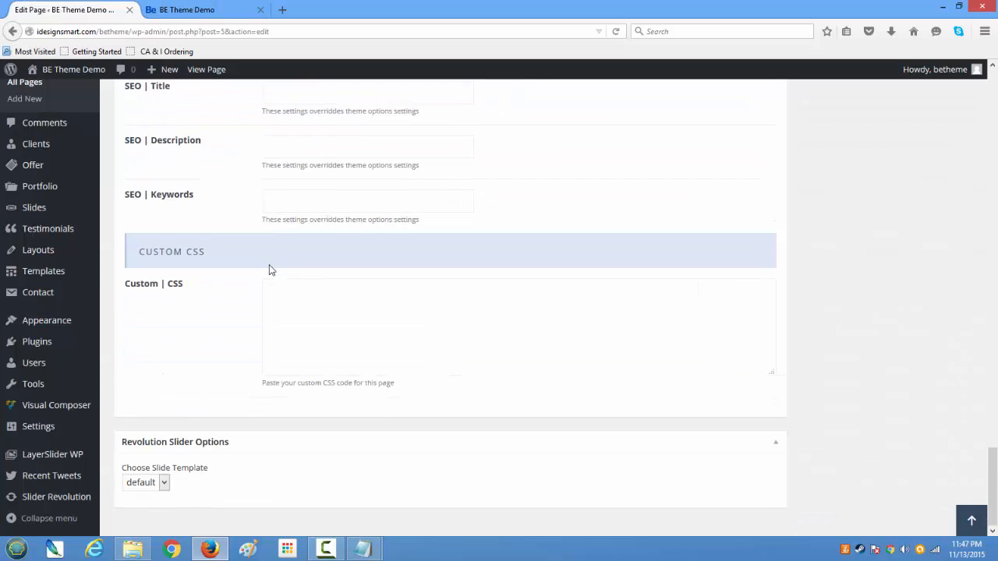
pyautogui.scroll(5, 270, 266)
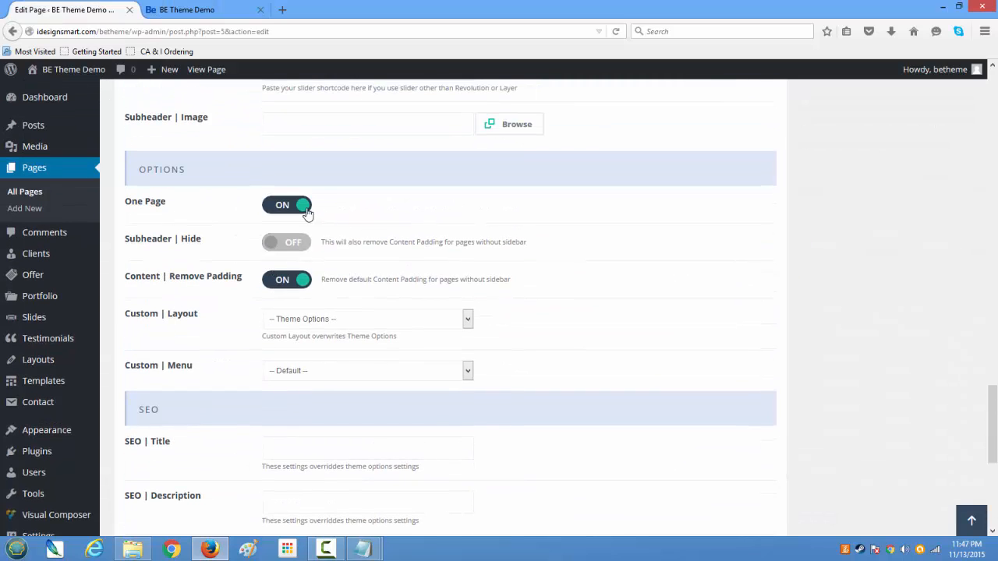
pyautogui.scroll(6, 343, 262)
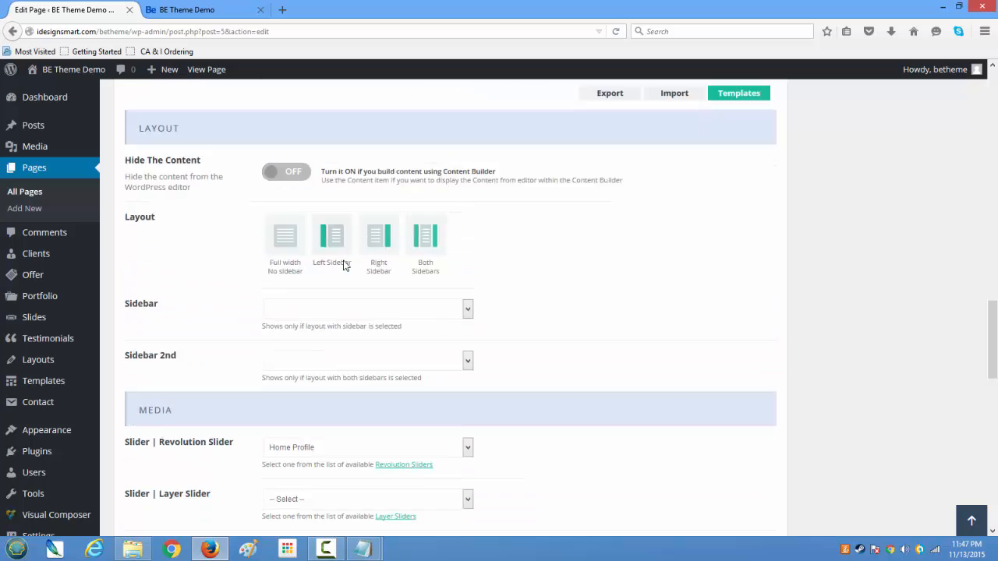
pyautogui.scroll(4, 346, 266)
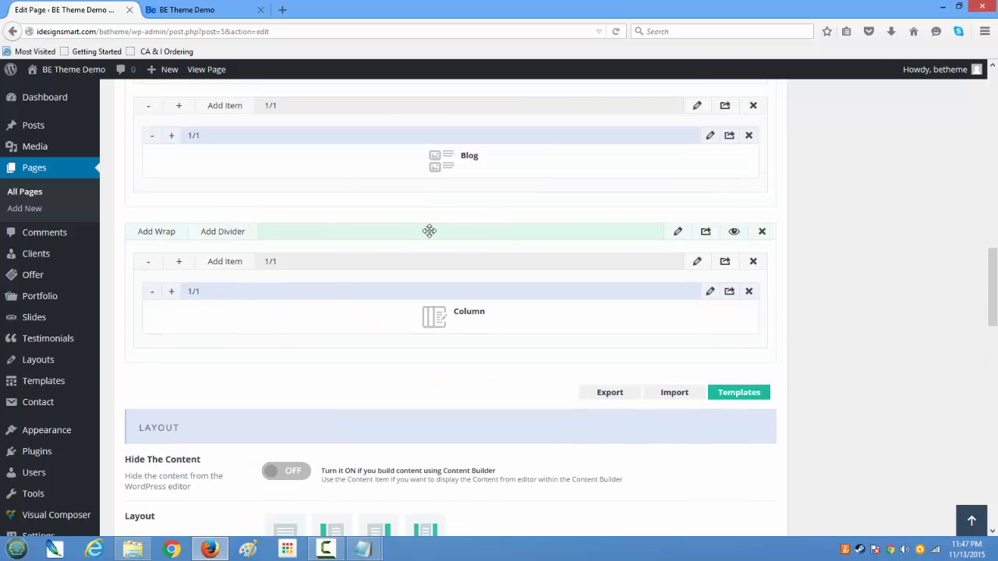
# - Open the settings of the section containing the Column item, read the Custom ID guidance with its #offer link example, and close them
pyautogui.click(677, 232)
pyautogui.scroll(-3, 522, 363)
pyautogui.scroll(-5, 520, 366)
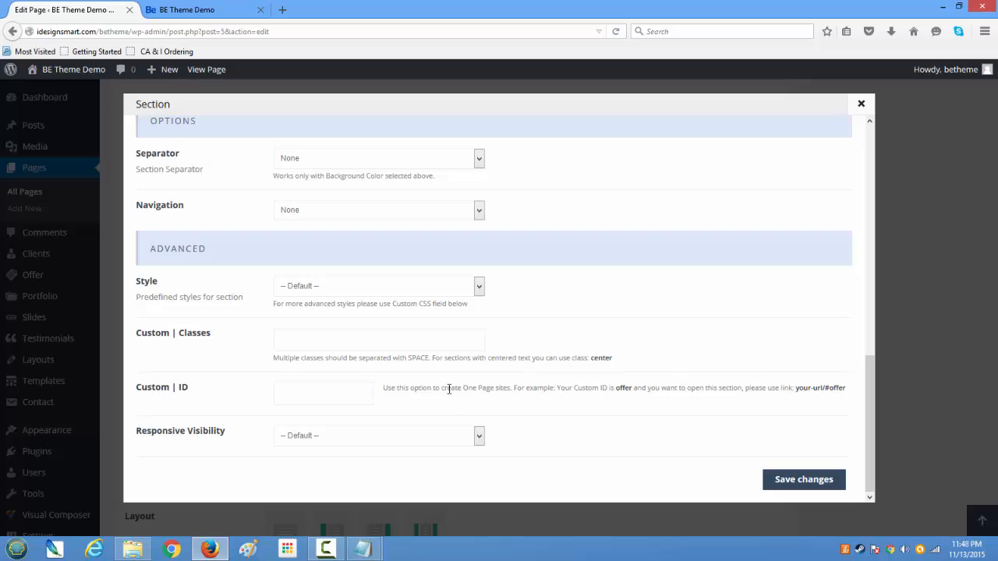
pyautogui.moveTo(414, 387); pyautogui.dragTo(833, 399)
pyautogui.click(835, 387)
pyautogui.moveTo(816, 387); pyautogui.dragTo(857, 393)
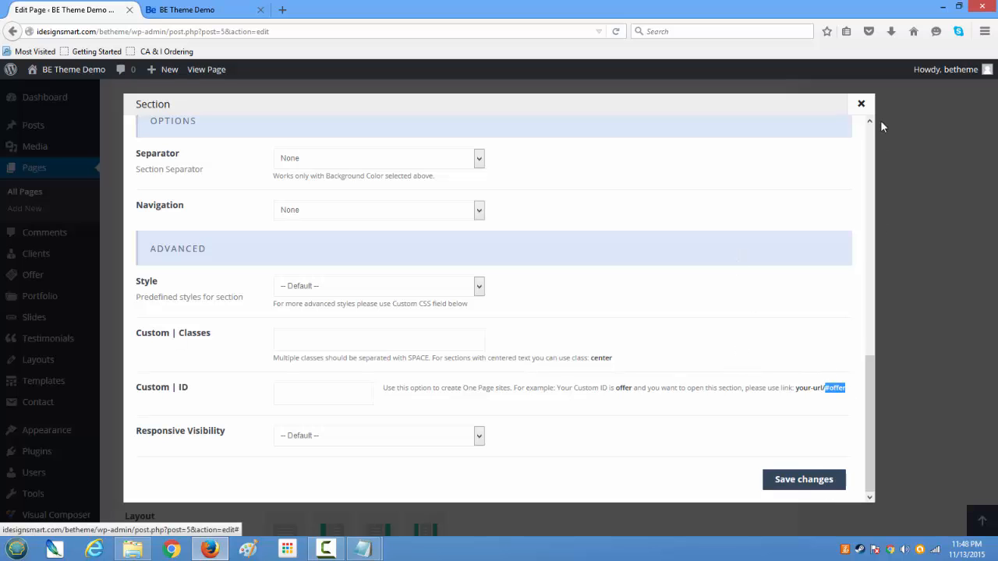
pyautogui.click(861, 104)
# - Look through the whole Home page editor, from the title and builder wraps to the custom CSS and Revolution Slider options
pyautogui.scroll(5, 668, 374)
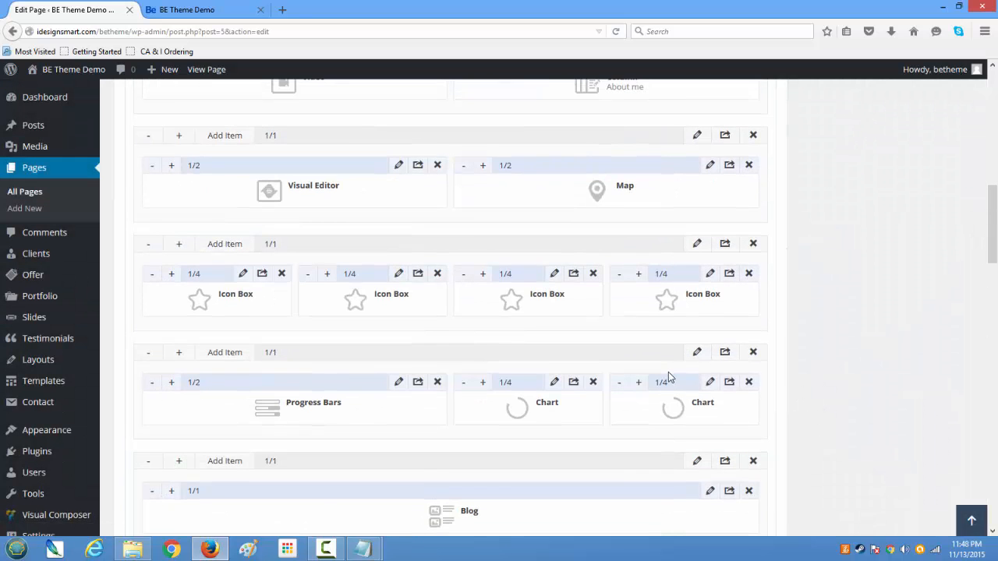
pyautogui.scroll(10, 668, 374)
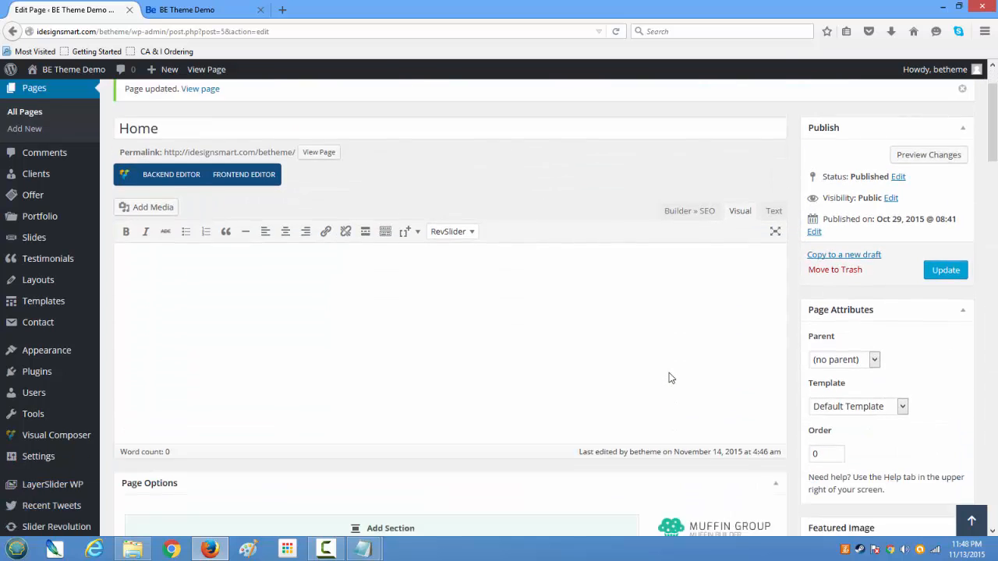
pyautogui.scroll(-15, 668, 378)
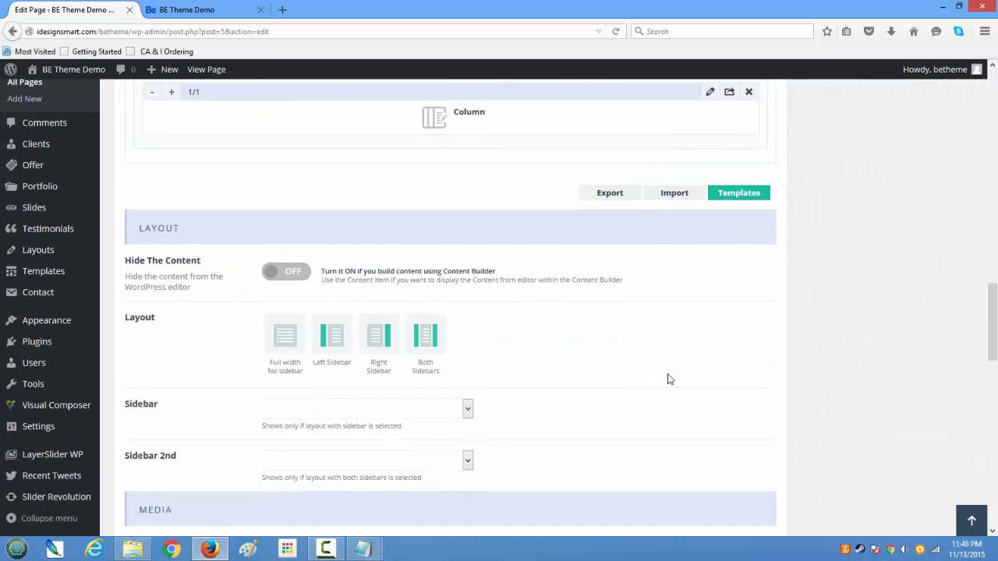
pyautogui.scroll(-12, 668, 380)
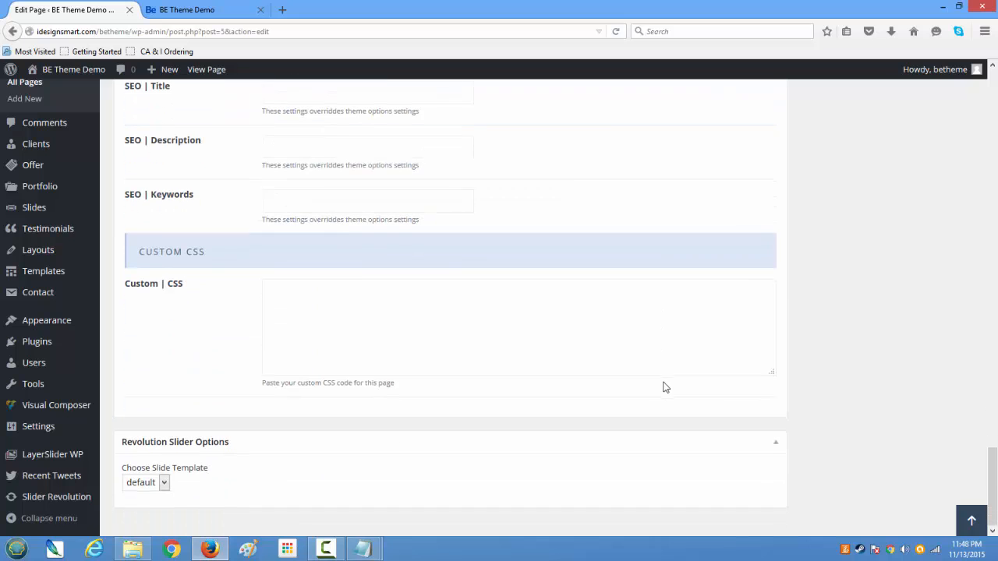
pyautogui.scroll(12, 662, 386)
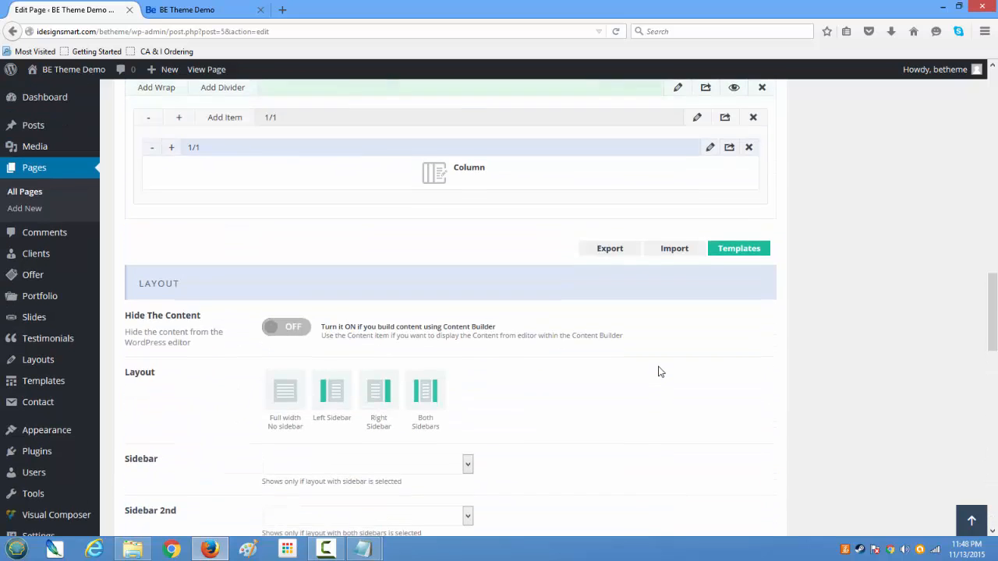
pyautogui.scroll(7, 659, 372)
pyautogui.scroll(-6, 659, 374)
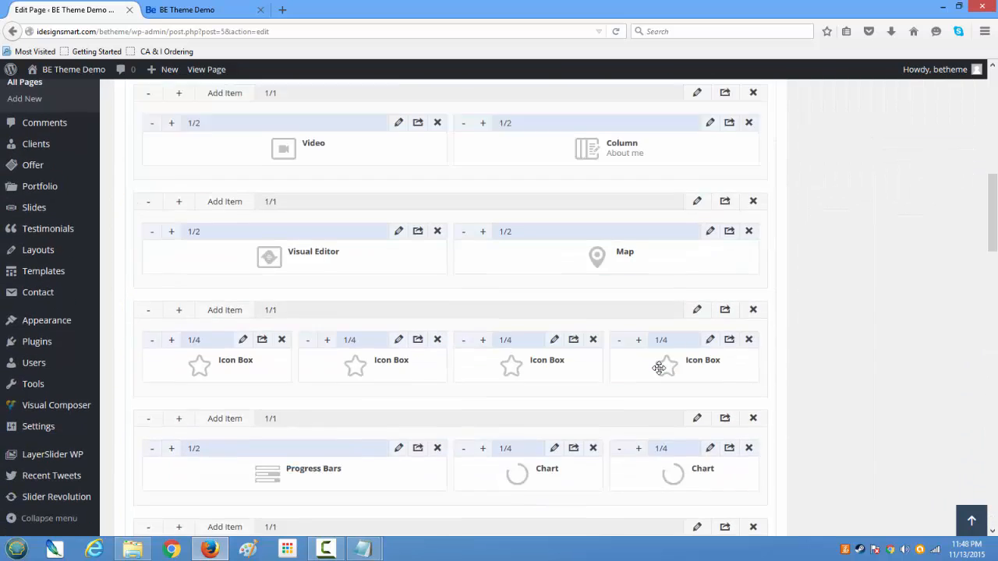
pyautogui.scroll(-8, 658, 374)
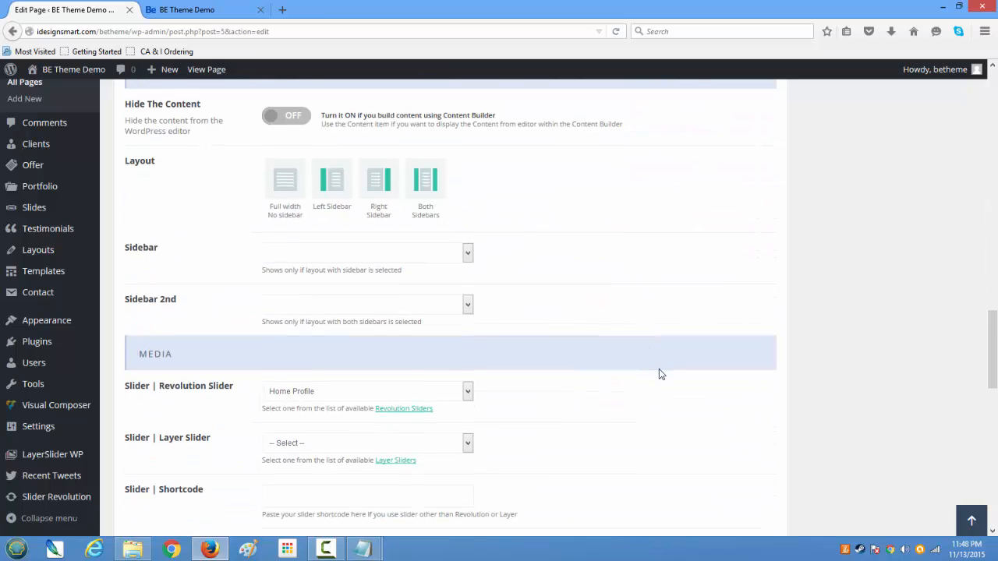
pyautogui.scroll(5, 658, 374)
pyautogui.scroll(12, 658, 374)
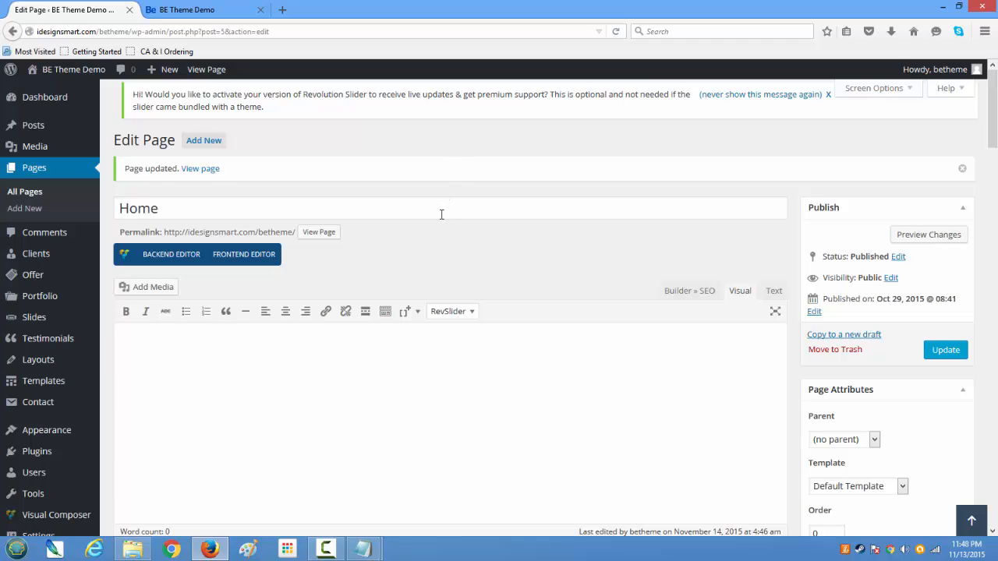
# - Highlight the Home page title and inspect the builder's icon box, progress bar, chart and blog wraps
pyautogui.moveTo(441, 214); pyautogui.dragTo(115, 202)
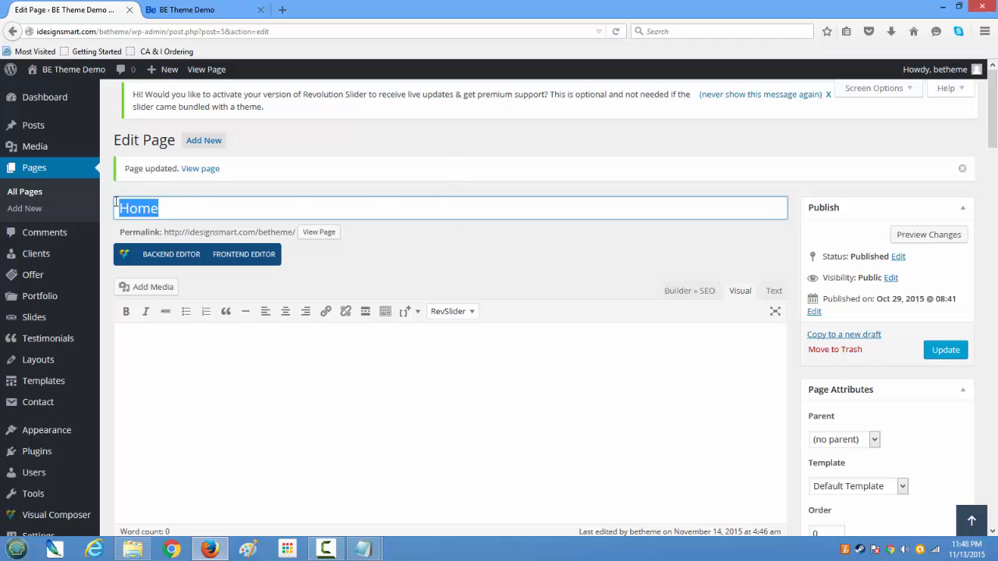
pyautogui.click(198, 203)
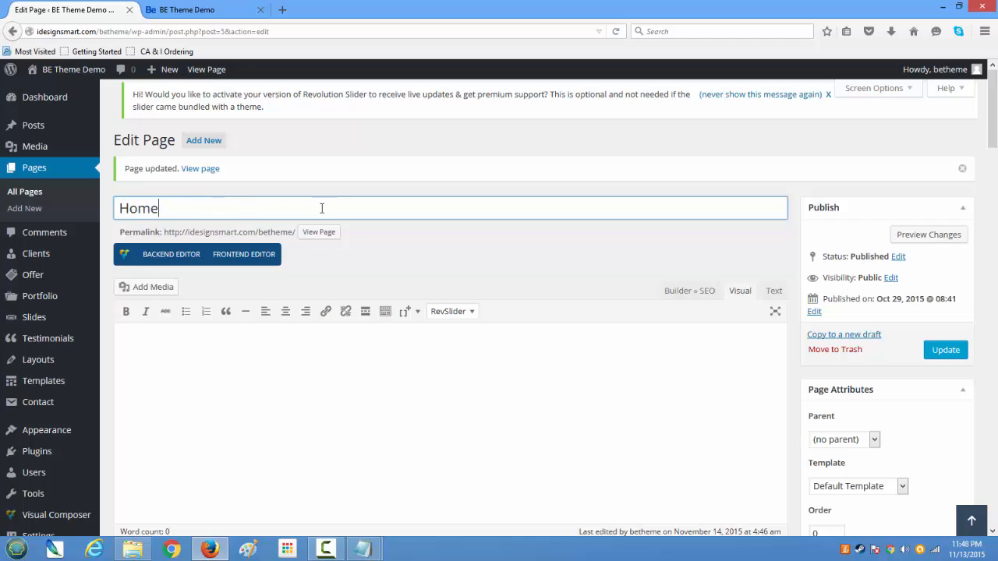
pyautogui.moveTo(195, 203); pyautogui.dragTo(116, 207)
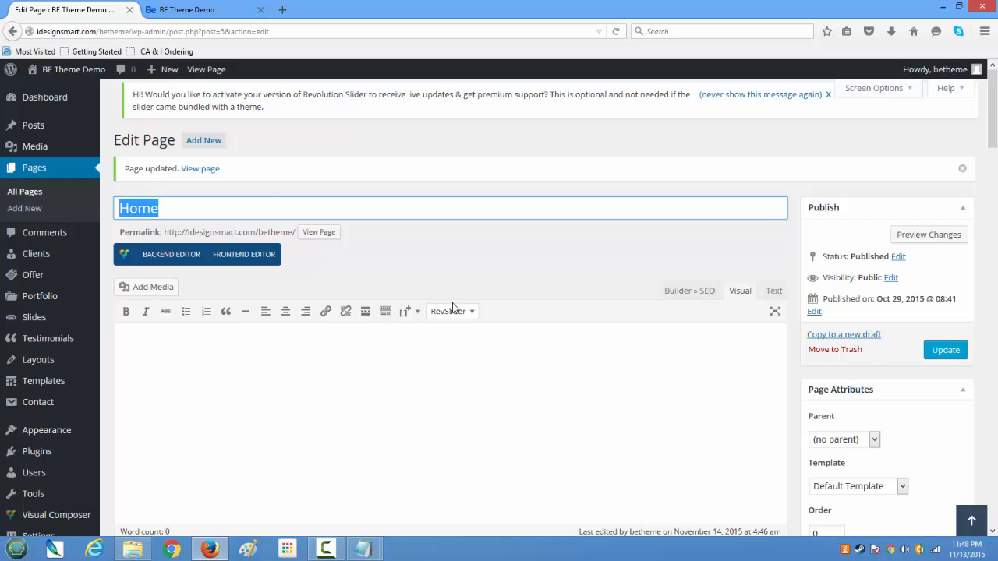
pyautogui.scroll(-5, 453, 308)
pyautogui.scroll(-8, 452, 304)
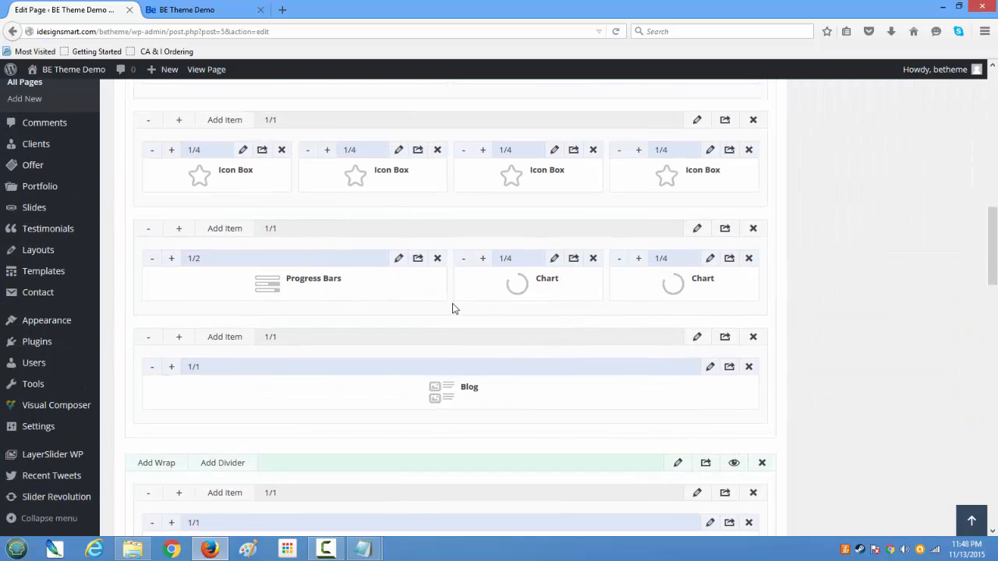